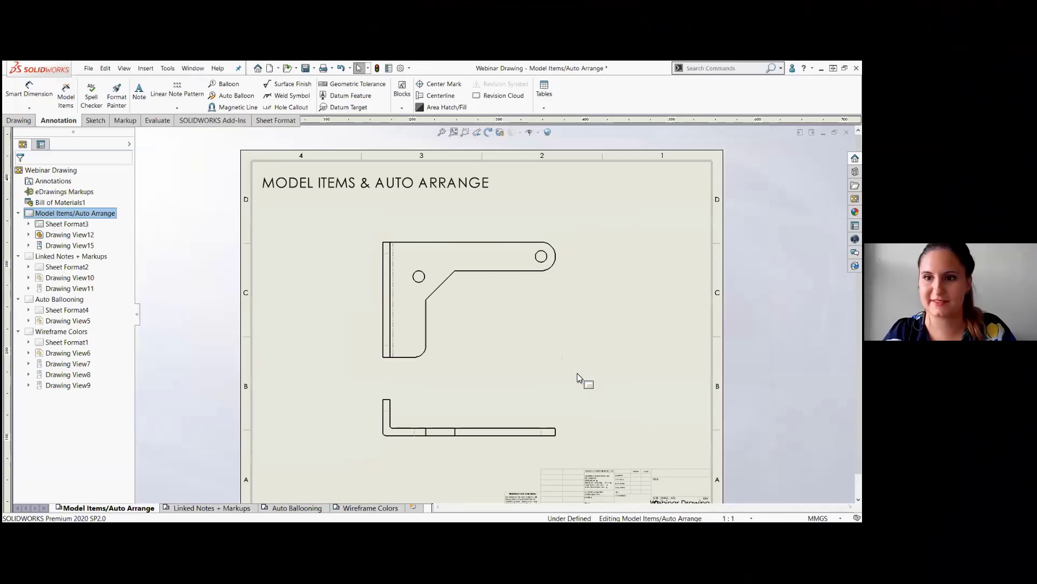
- Import the marked dimensions from the entire model into all views of the bracket drawing, eliminating duplicates
scroll(517, 399, "down", 2)
scroll(484, 314, "up", 2)
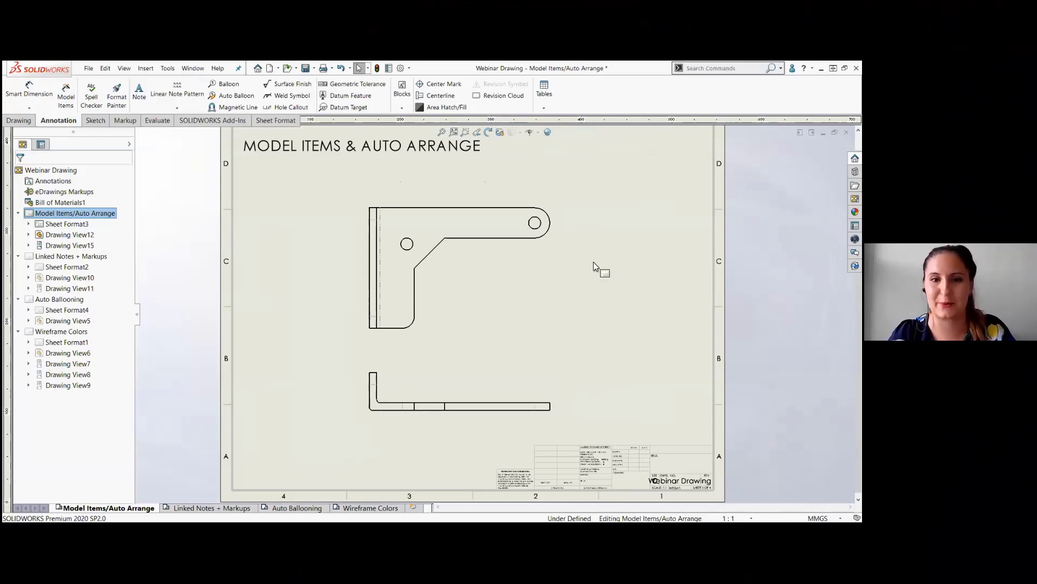
scroll(529, 186, "up", 1)
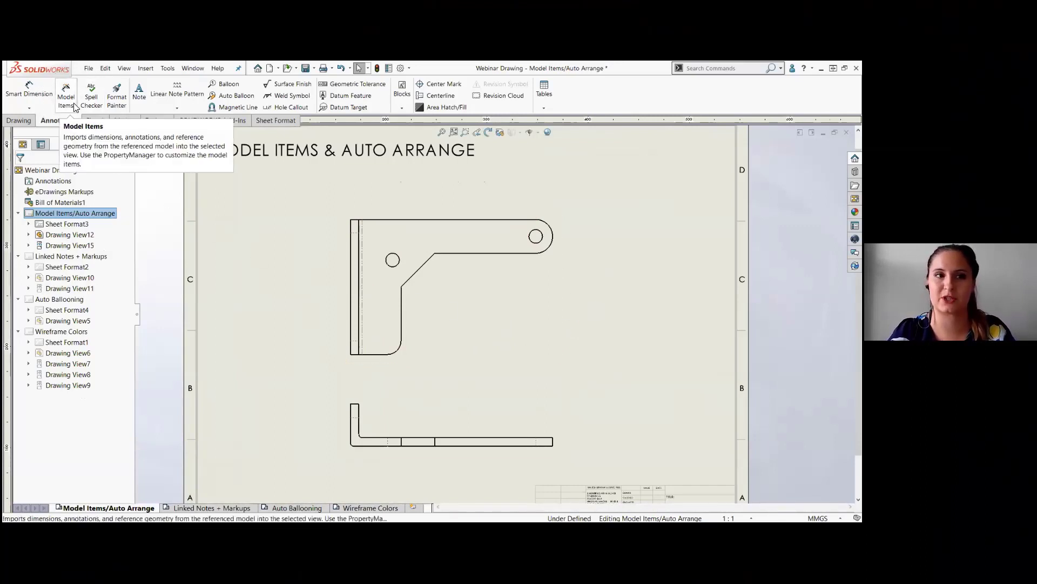
key("ctrl")
key("ctrl")
key("ctrl")
key("ctrl")
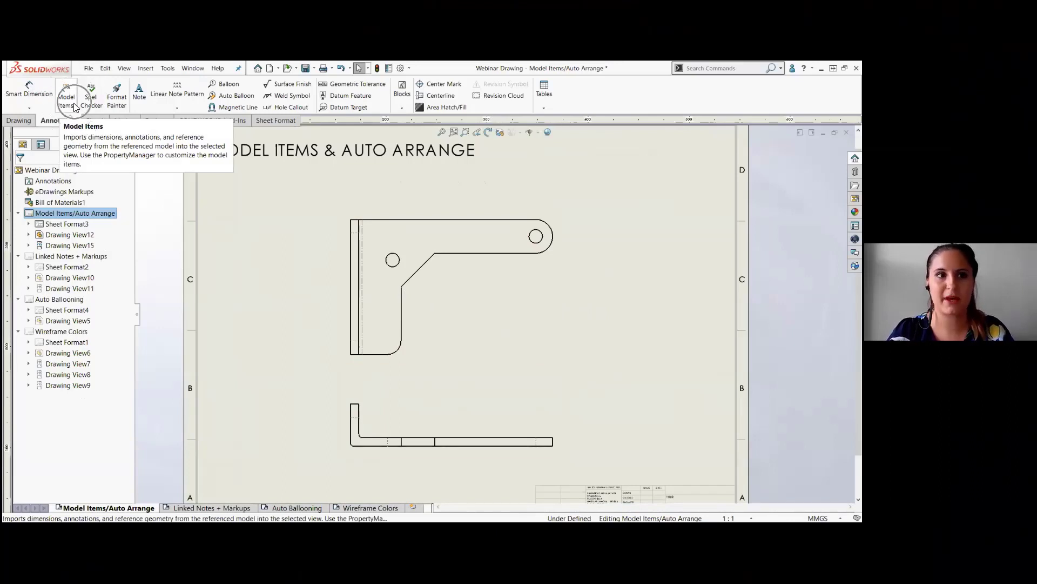
key("ctrl")
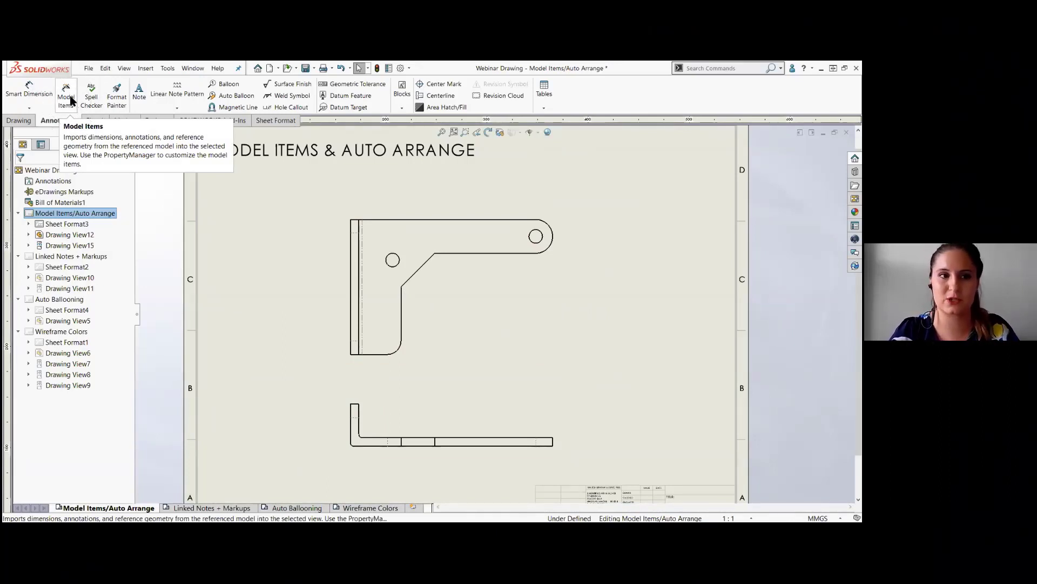
left_click(66, 98)
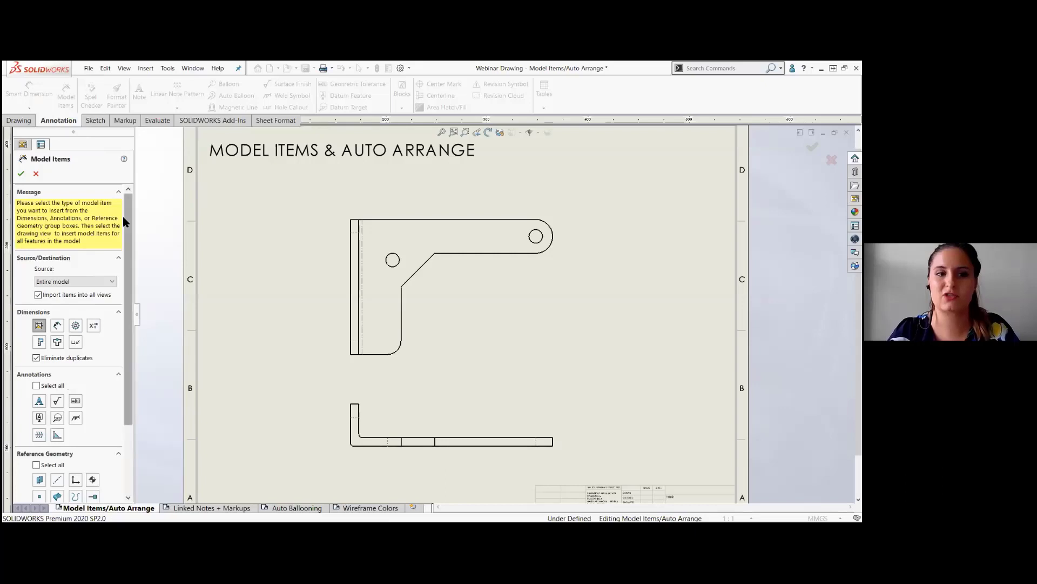
mouse_move(124, 223)
left_mouse_down()
mouse_move(124, 283)
mouse_move(124, 218)
left_mouse_up()
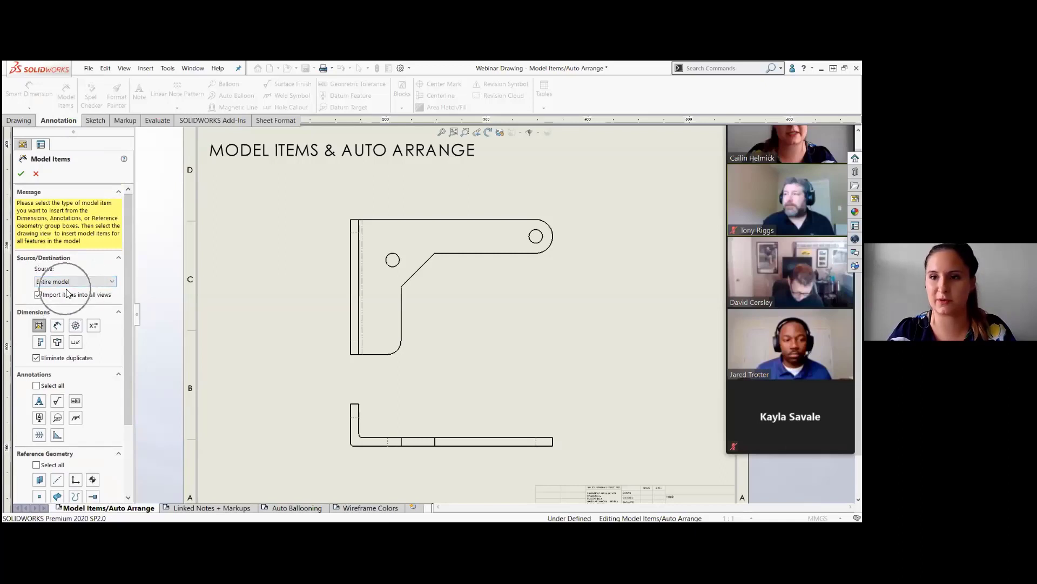
left_click(22, 174)
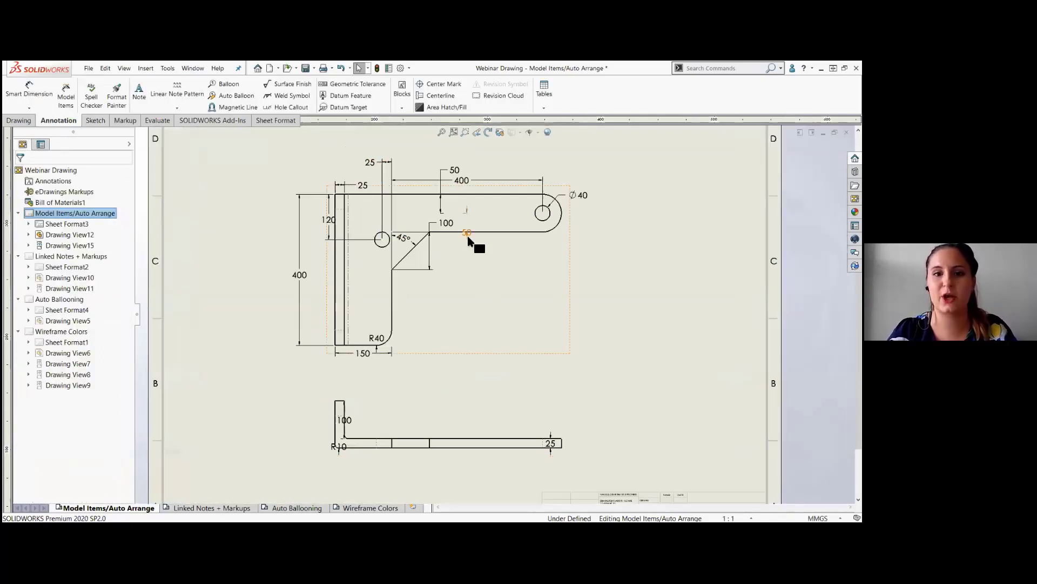
- Select all the imported dimensions in both bracket views and auto-arrange them
scroll(469, 240, "down", 1)
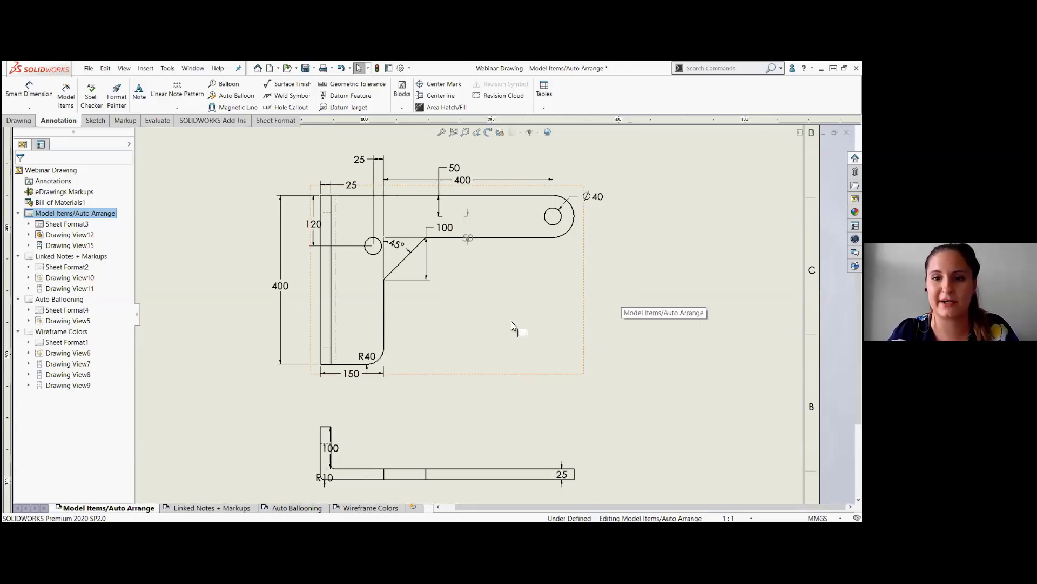
scroll(481, 369, "up", 1)
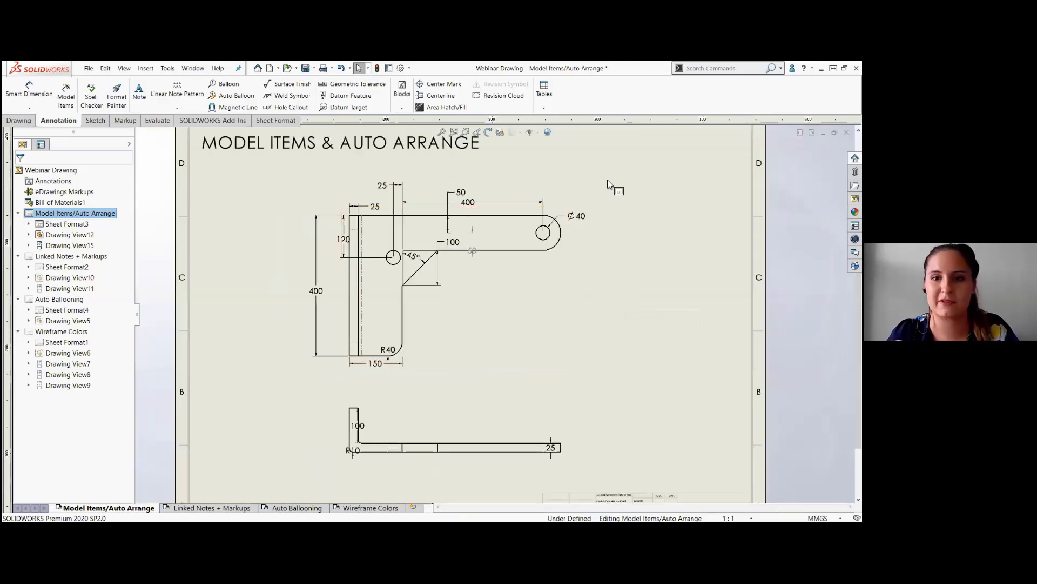
left_click_drag(608, 179, 282, 469)
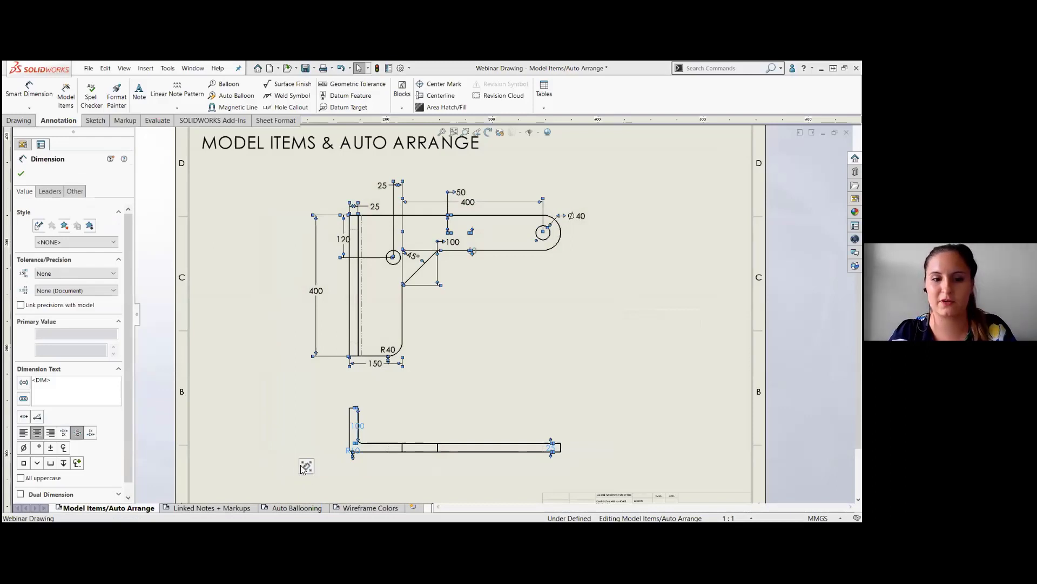
mouse_move(306, 466)
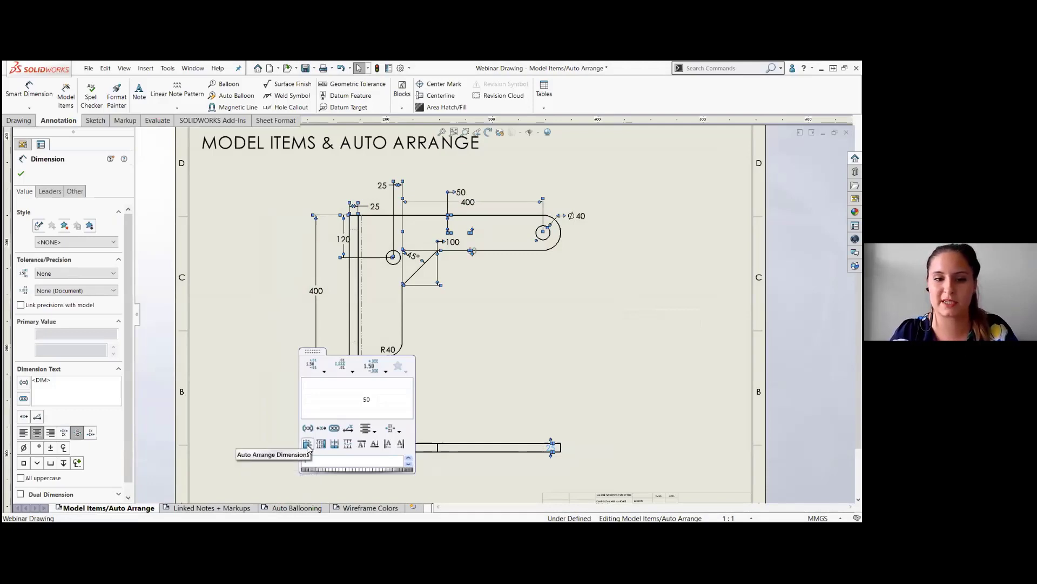
left_click(307, 445)
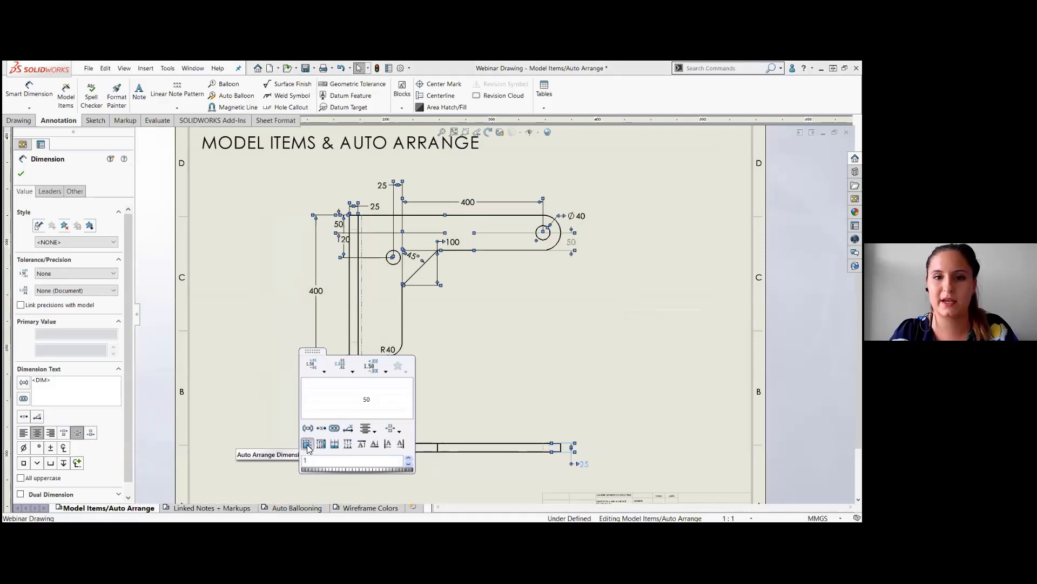
left_click(553, 317)
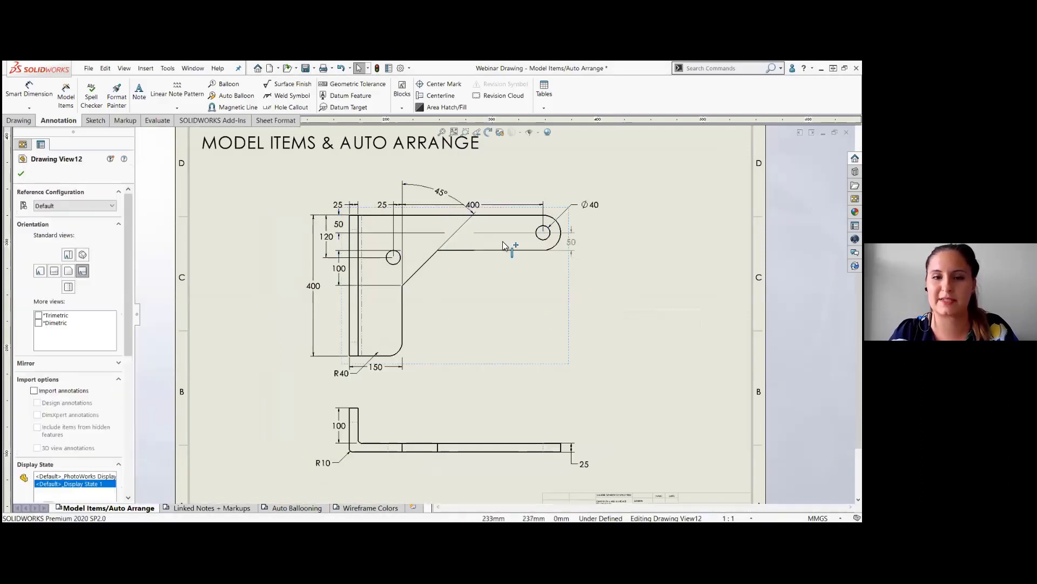
left_click(593, 370)
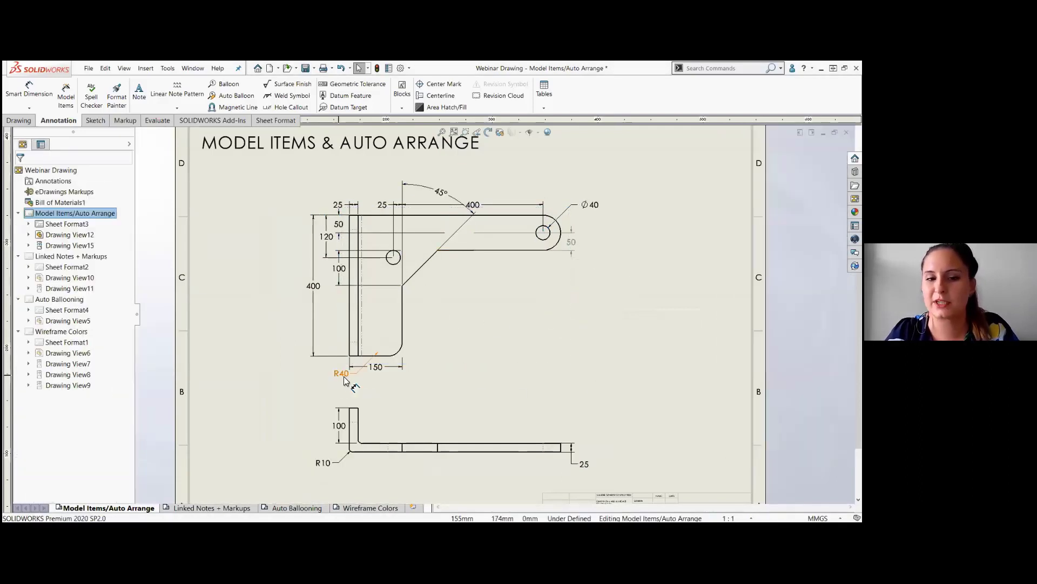
- Reposition the R40 dimension outside the bracket's lower right corner and move the horizontal 400 dimension from the upper view to the lower view
left_click_drag(340, 377, 447, 370)
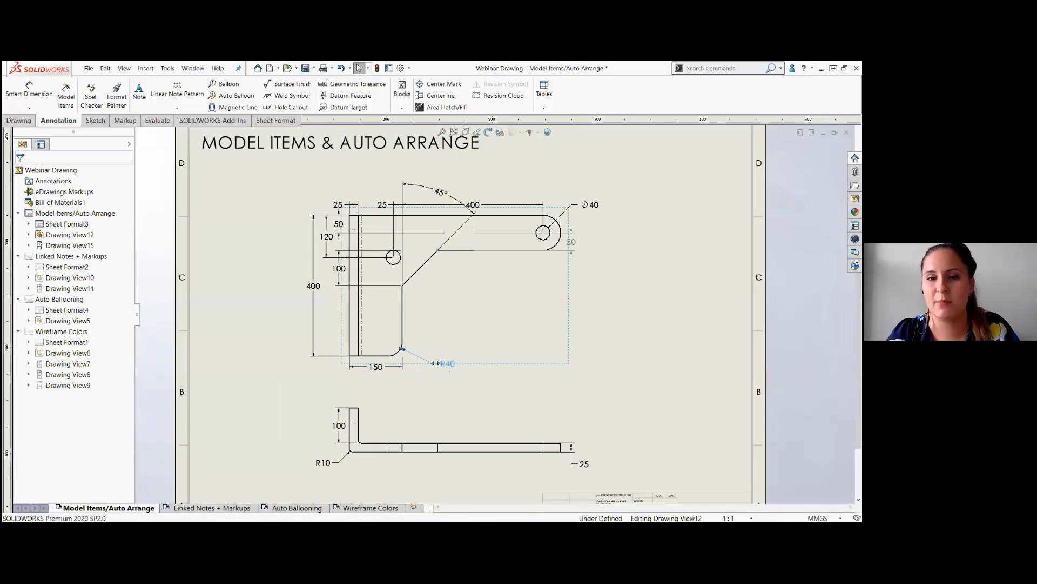
left_click(607, 366)
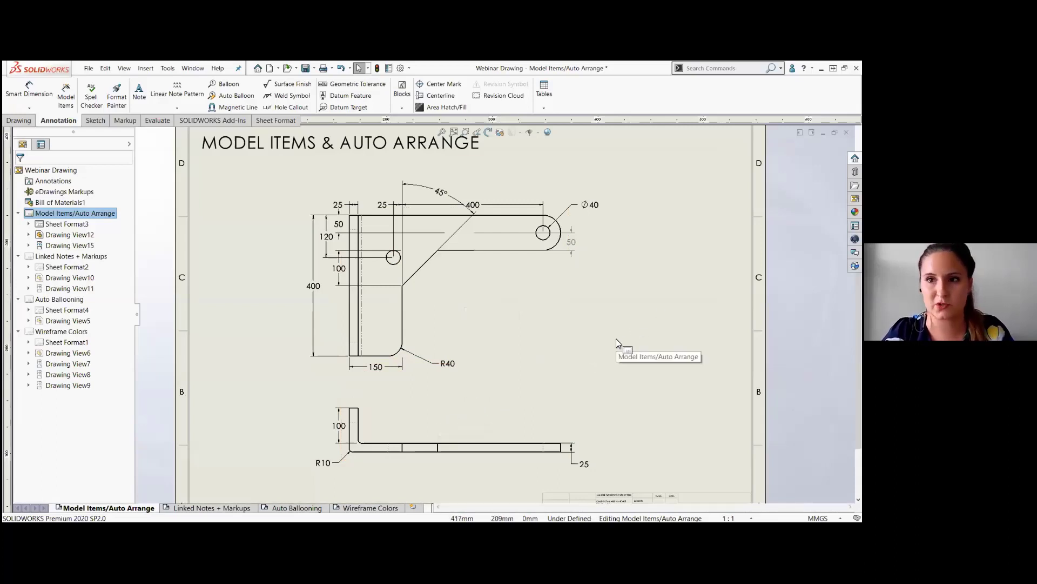
left_click(473, 206)
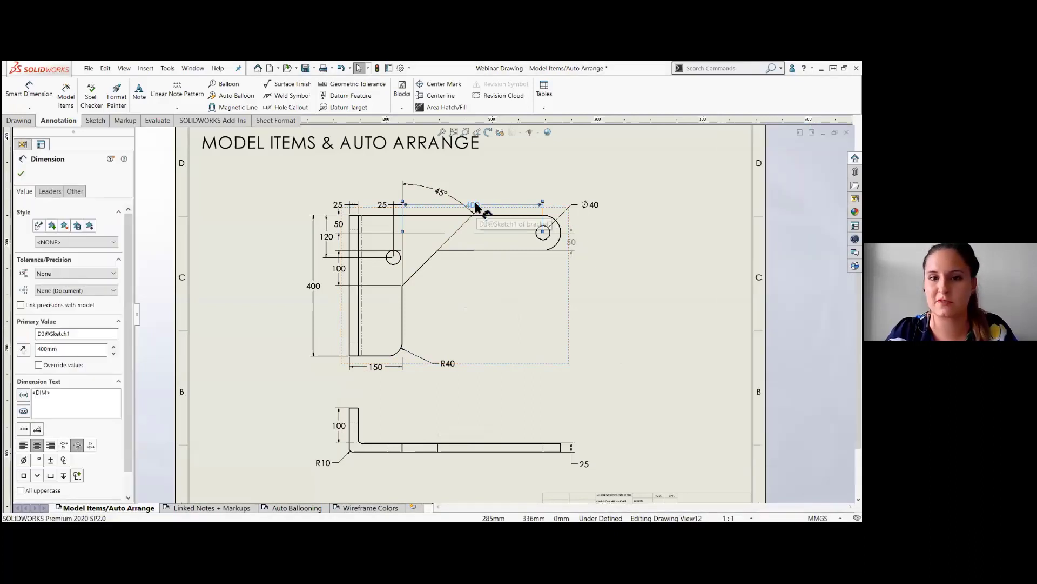
mouse_move(480, 207)
left_mouse_down("shift")
mouse_move(478, 448)
mouse_move(476, 459)
mouse_move(453, 456)
left_mouse_up("shift")
scroll(452, 456, "down", 4)
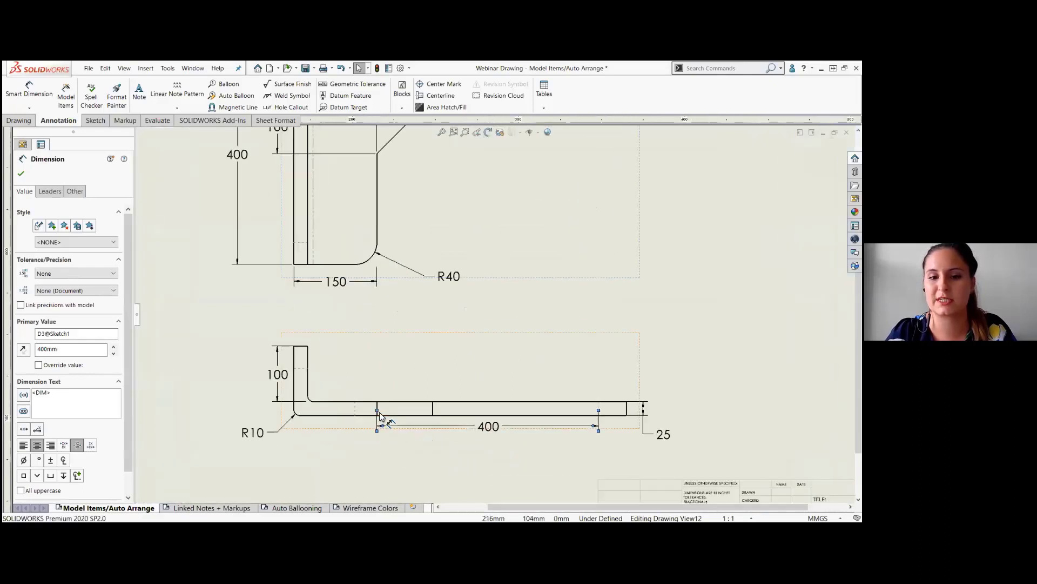
scroll(511, 297, "up", 2)
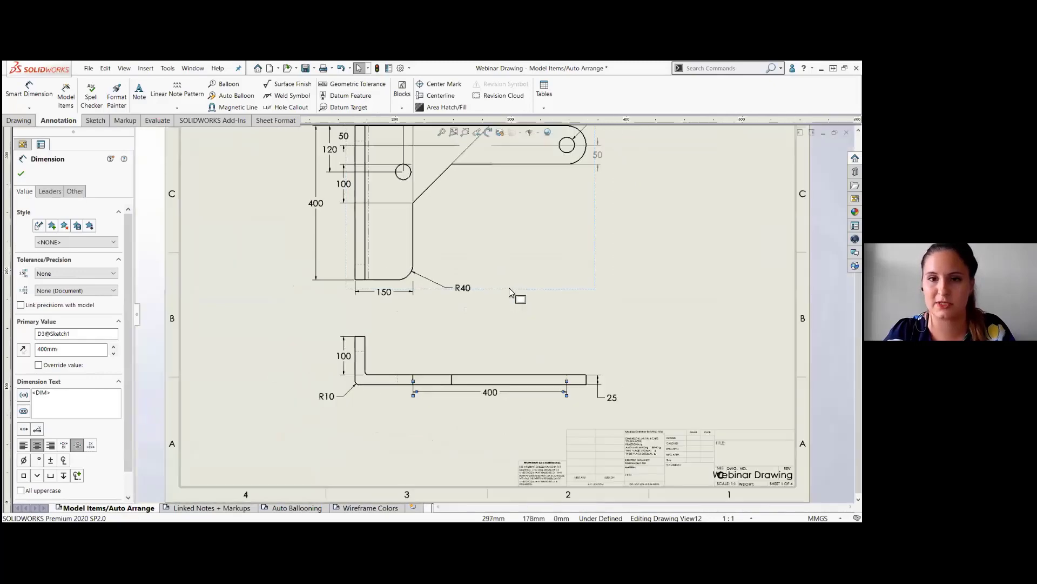
scroll(507, 243, "up", 3)
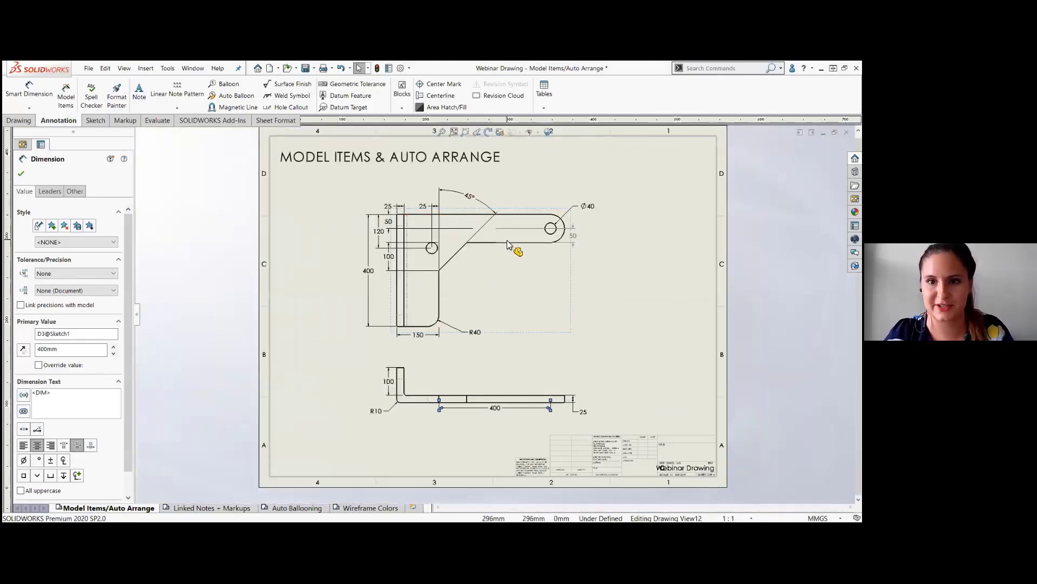
key("Escape")
scroll(486, 224, "down", 1)
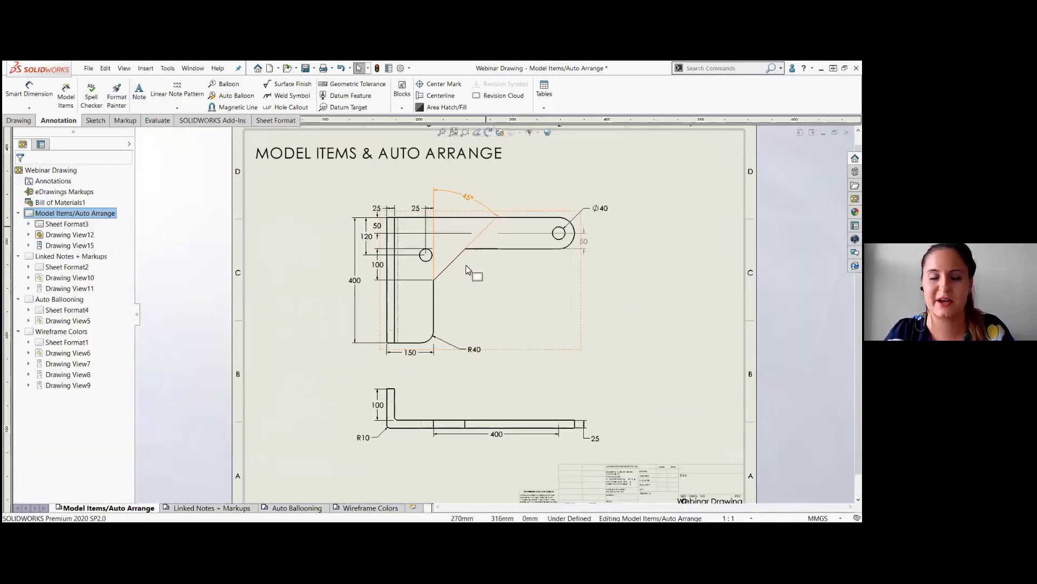
- On the Linked Notes + Markups sheet, place a note with a leader attached to an upper tooth of the spur gear
left_click(220, 508)
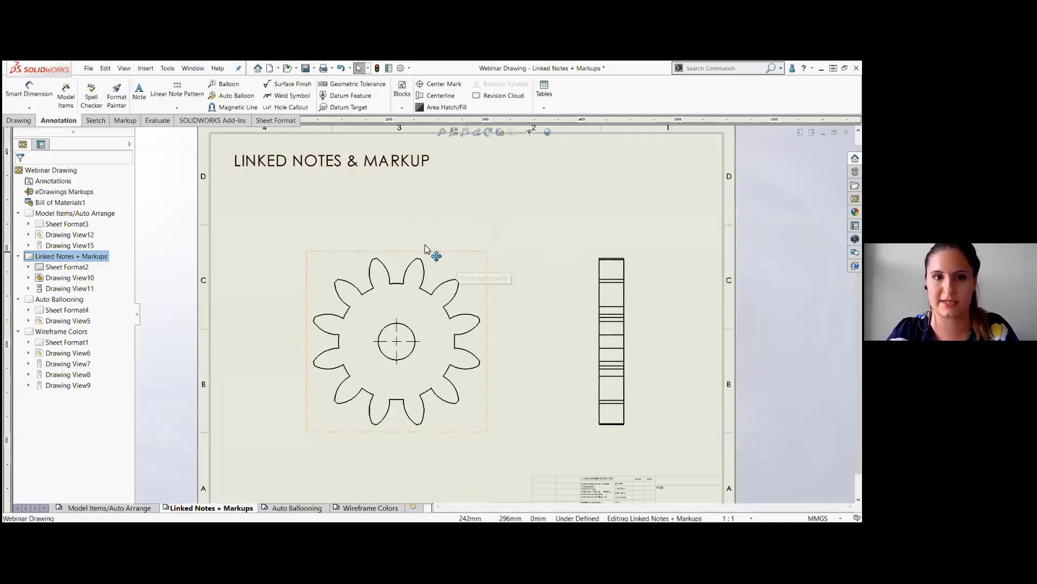
scroll(428, 250, "down", 3)
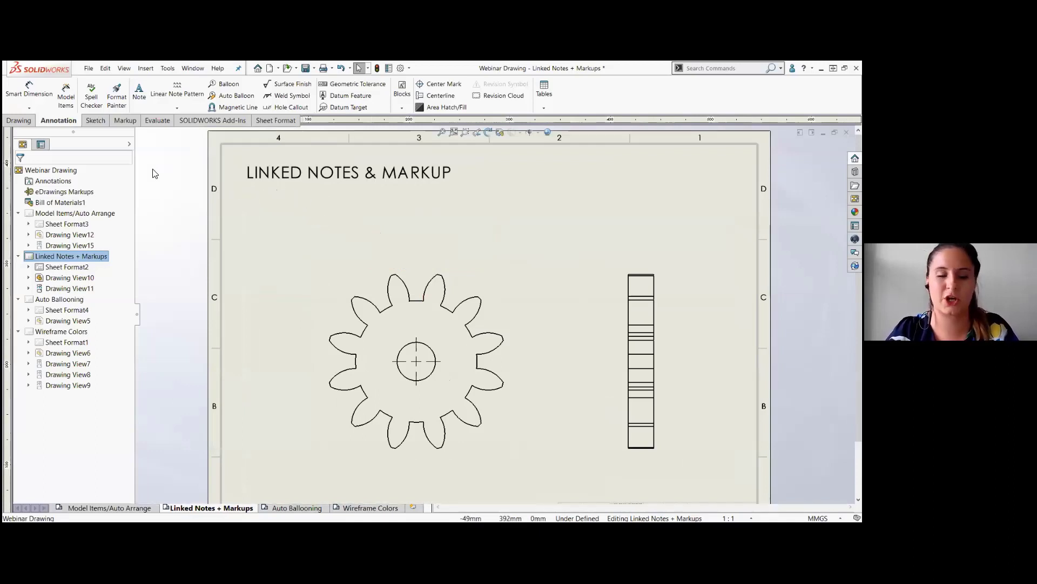
left_click(74, 124)
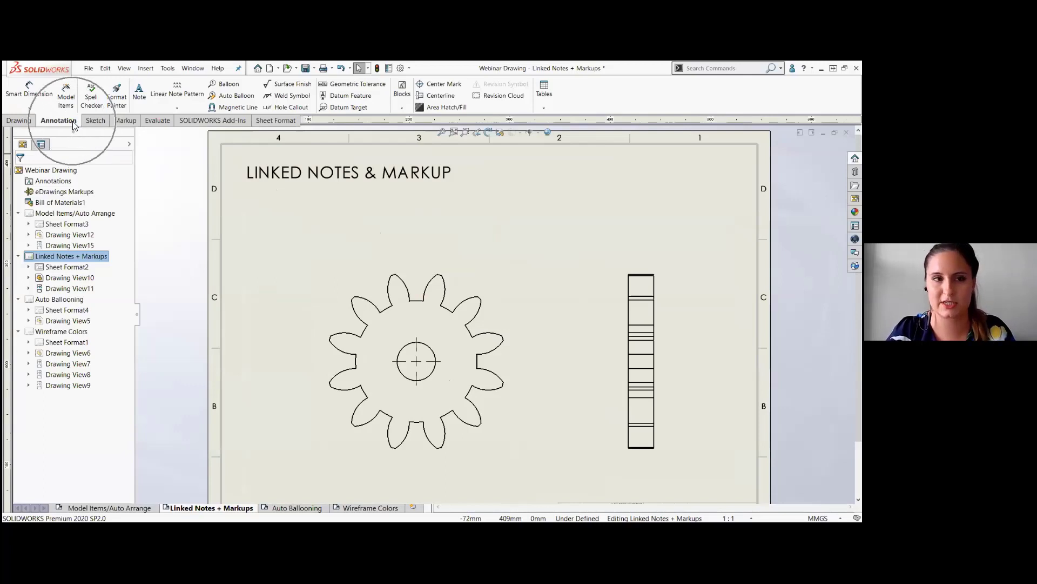
left_click(139, 103)
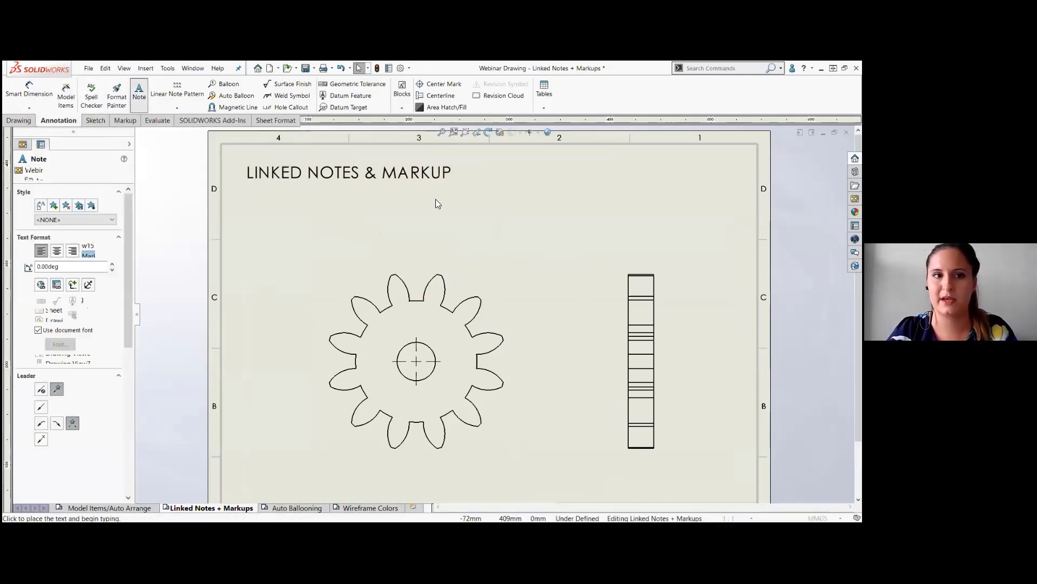
left_click(442, 277)
left_click(476, 262)
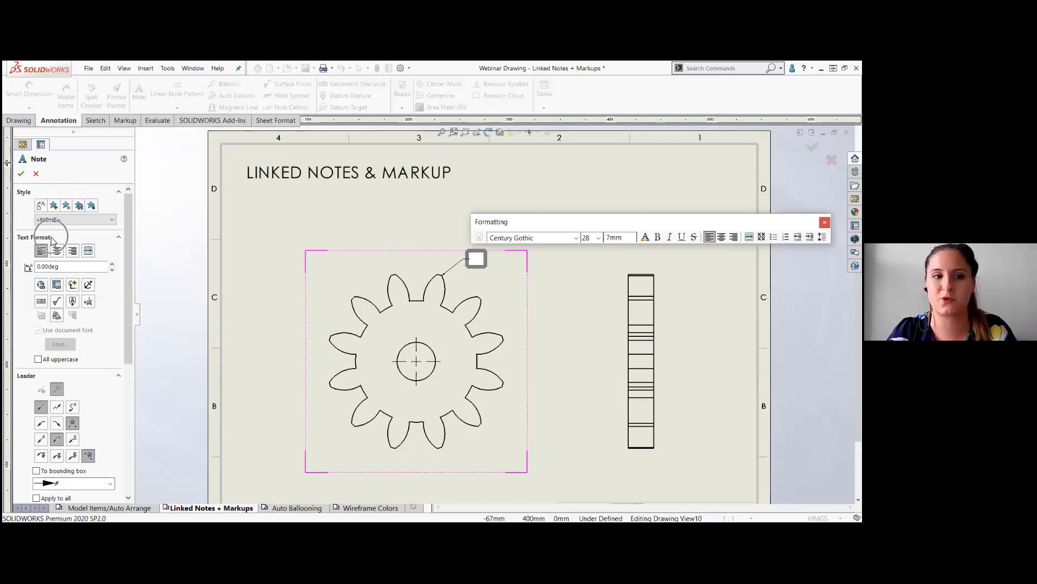
- Link the gear note's text to the Material property of the model in the current drawing view and finish the note
left_click(57, 285)
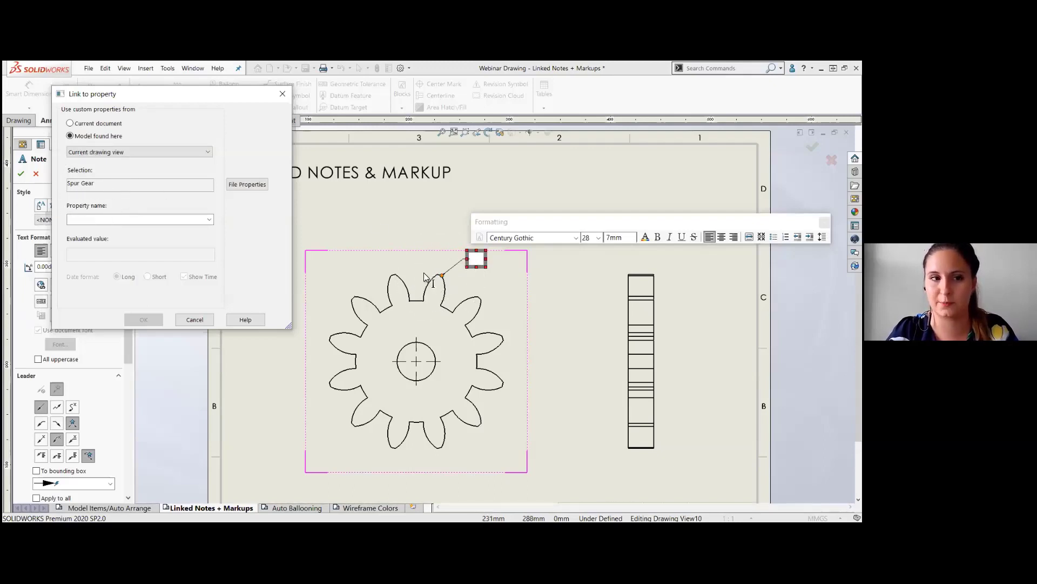
left_click(209, 220)
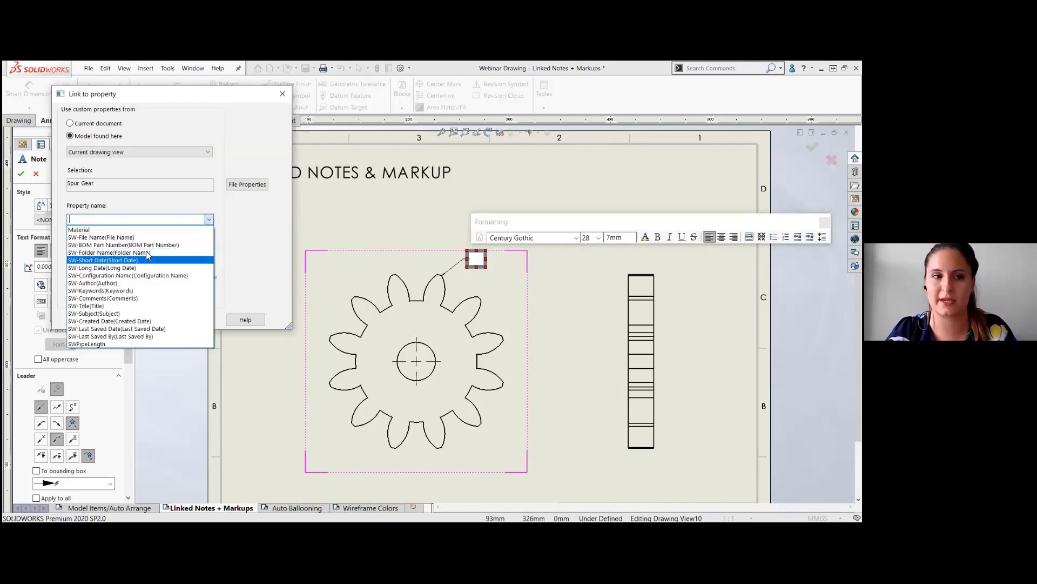
left_click(80, 230)
left_click(143, 320)
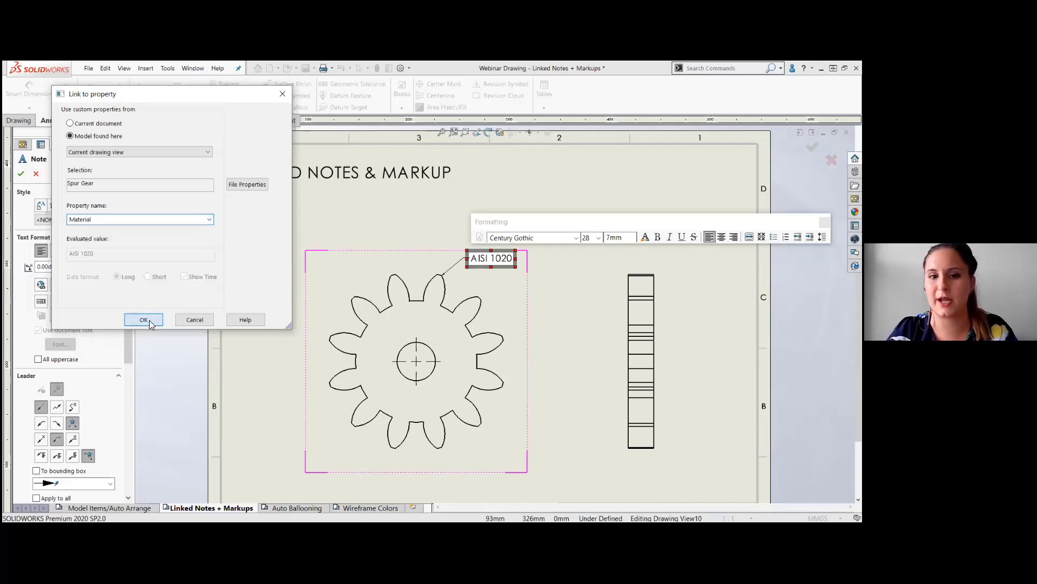
left_click(22, 173)
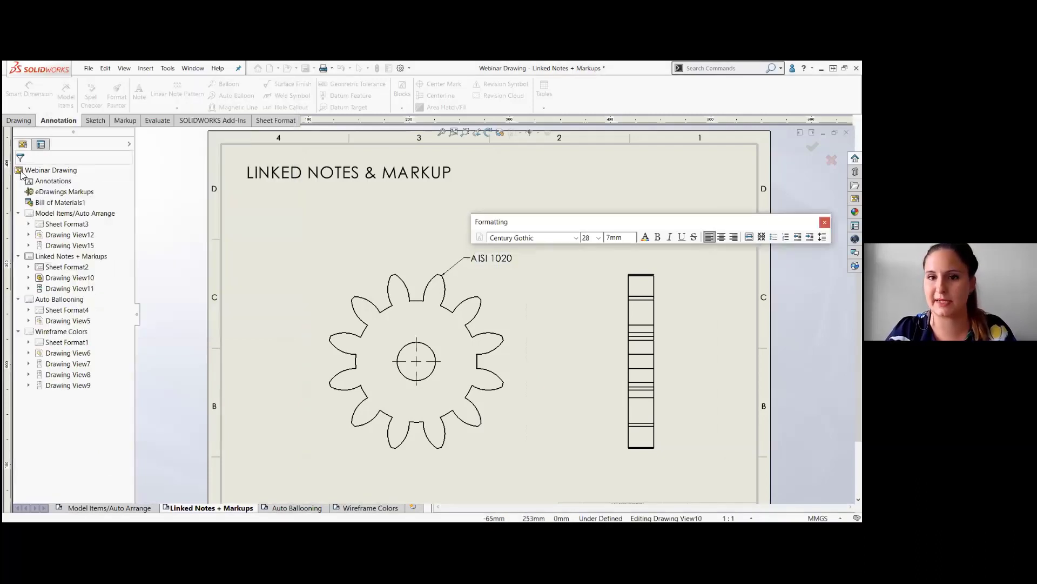
scroll(503, 270, "down", 2)
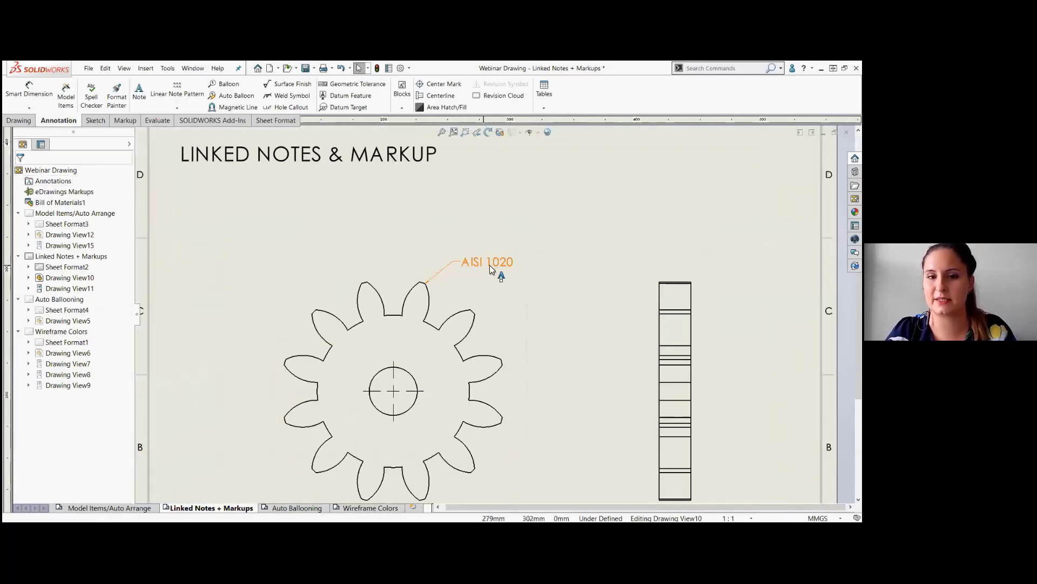
mouse_move(491, 265)
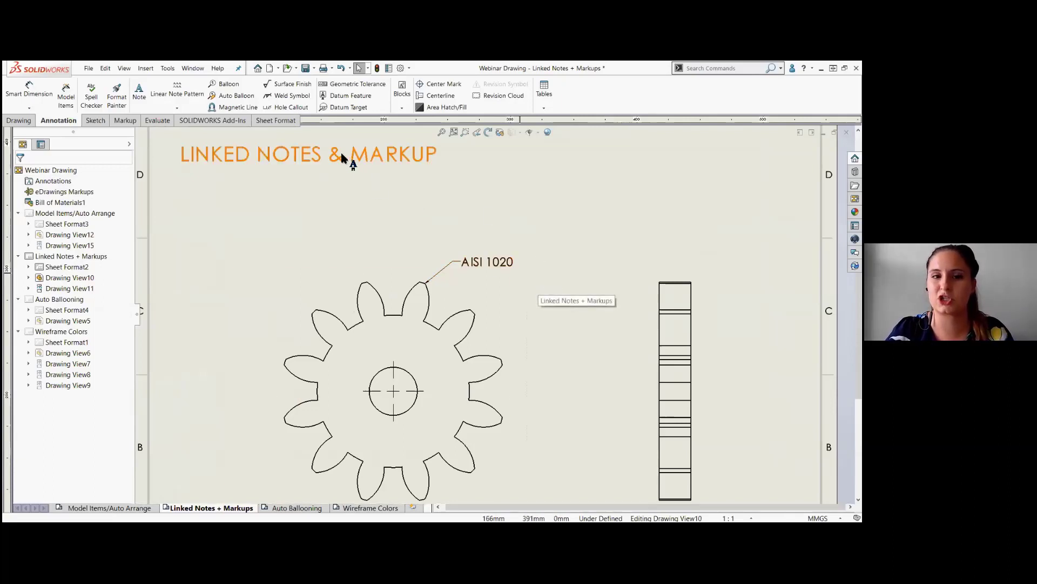
left_click(348, 250)
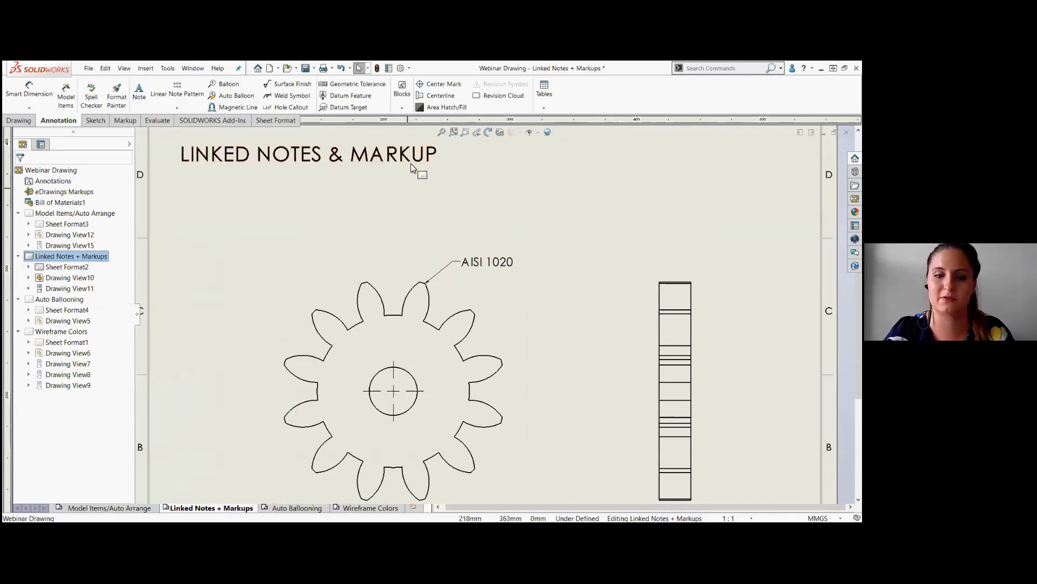
- Start a markup on the Linked Notes + Markups sheet and set the drawing colour to red
scroll(533, 394, "up", 2)
scroll(323, 262, "down", 2)
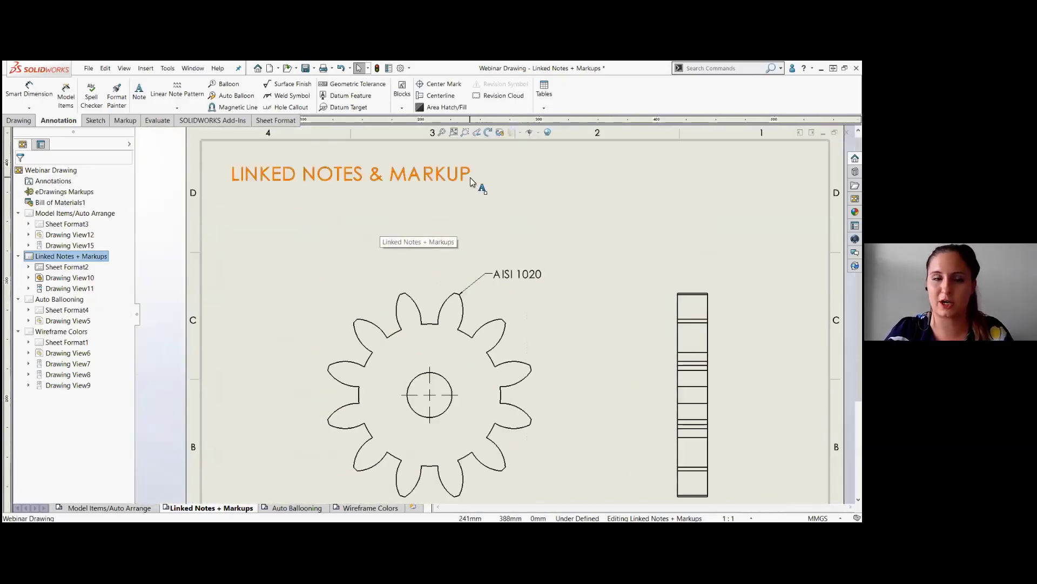
left_click(127, 120)
key("ctrl")
key("ctrl")
key("ctrl")
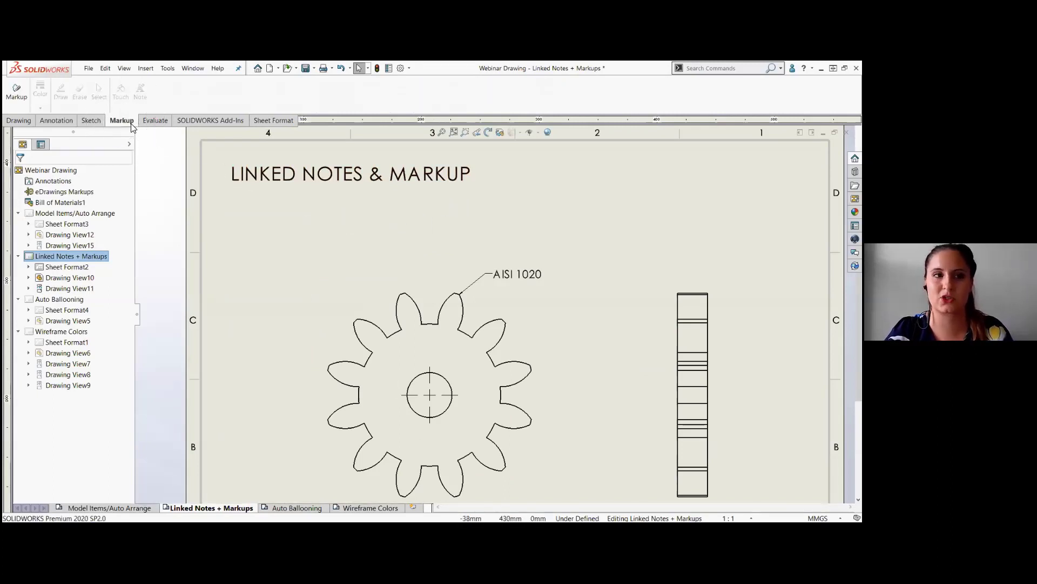
left_click(16, 93)
left_click(34, 98)
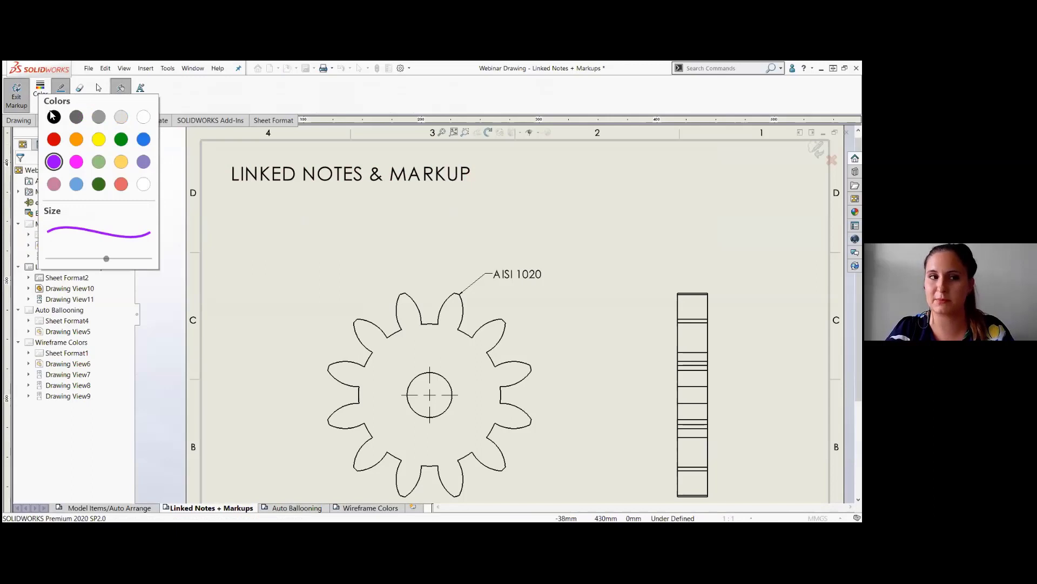
left_click(54, 140)
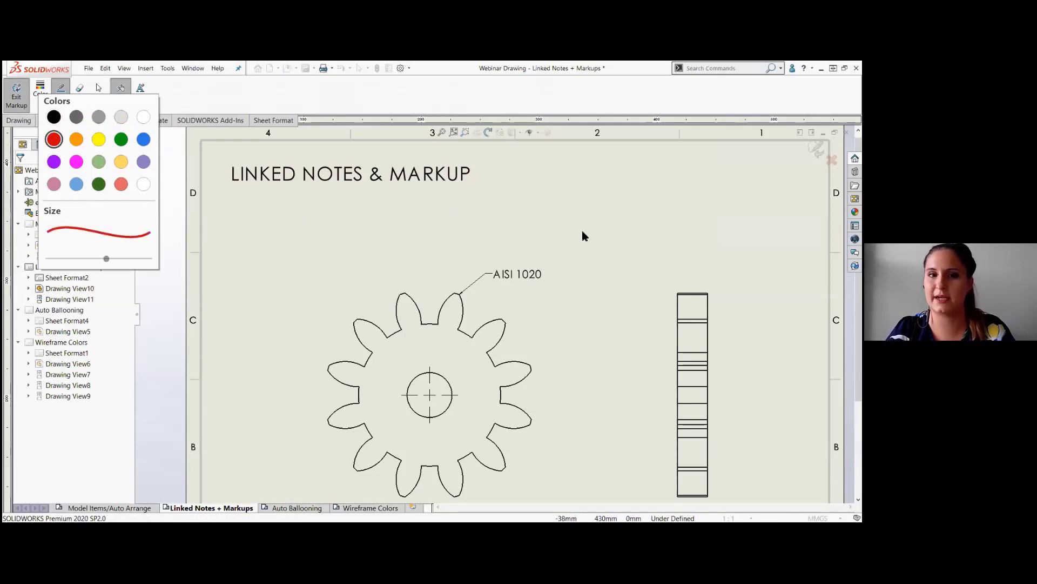
- Handwrite an underlined "Notes" in the blank area above the gear's side view and finish the markup
scroll(662, 302, "up", 3)
scroll(489, 297, "down", 3)
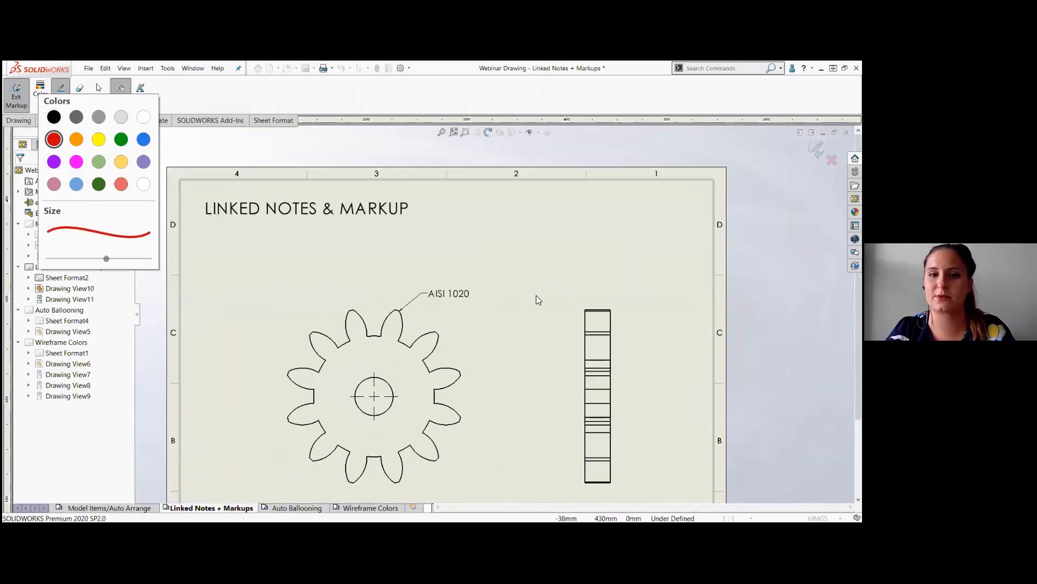
left_click_drag(542, 202, 543, 227)
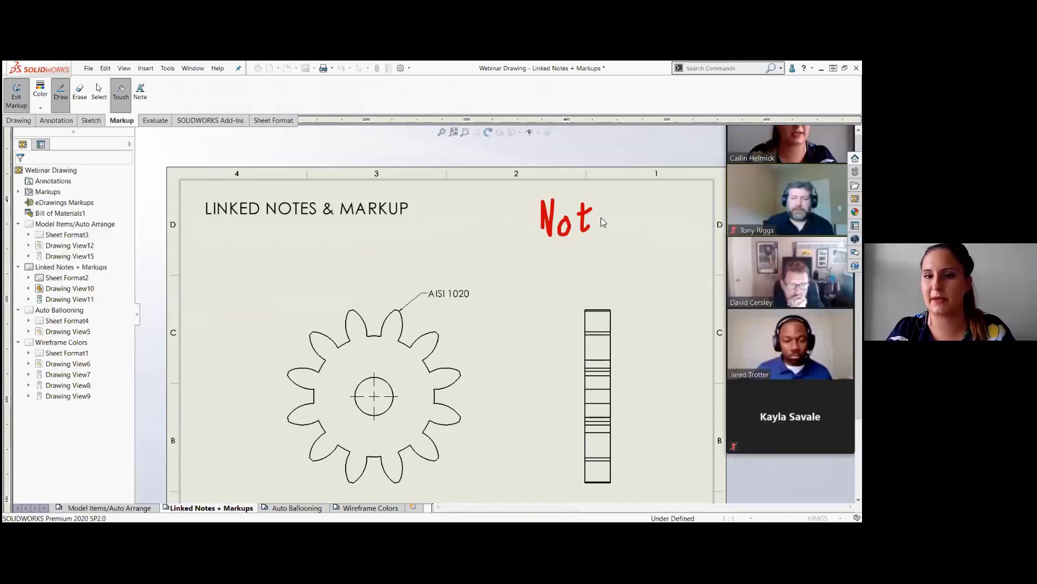
left_click_drag(597, 222, 601, 232)
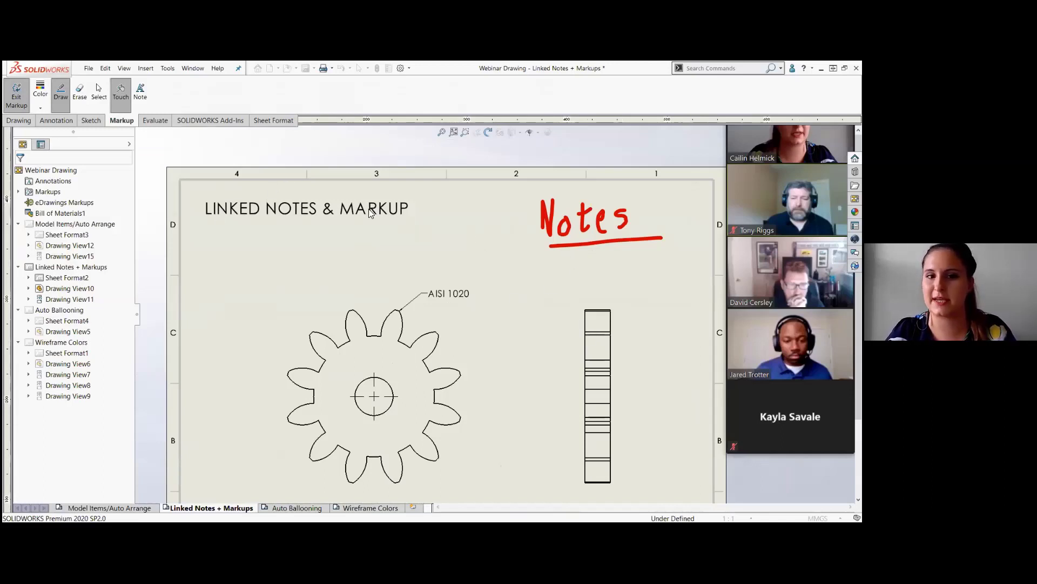
left_click(20, 104)
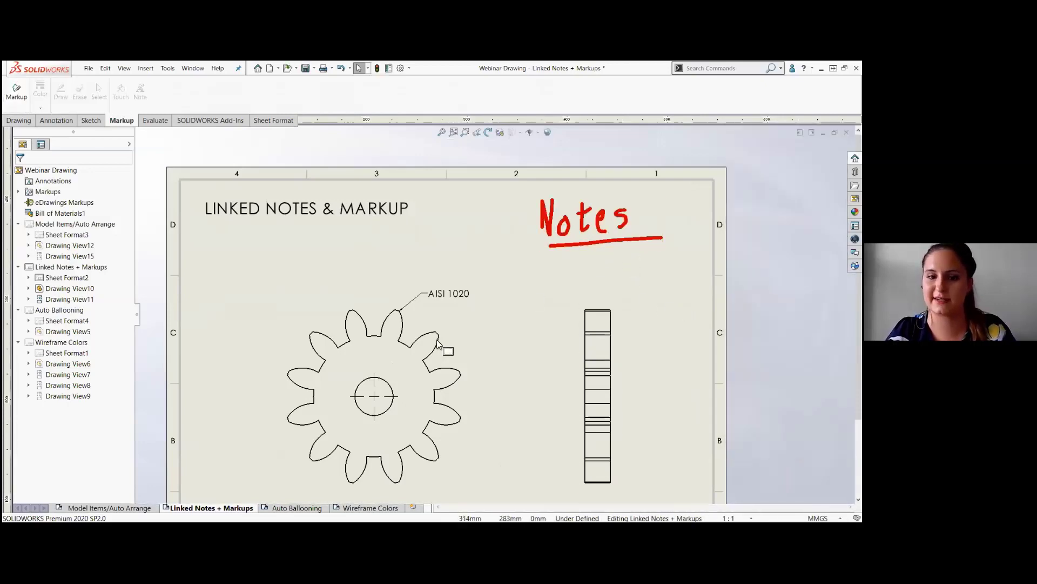
- Open the Auto Ballooning sheet containing the chess set view
scroll(512, 438, "up", 2)
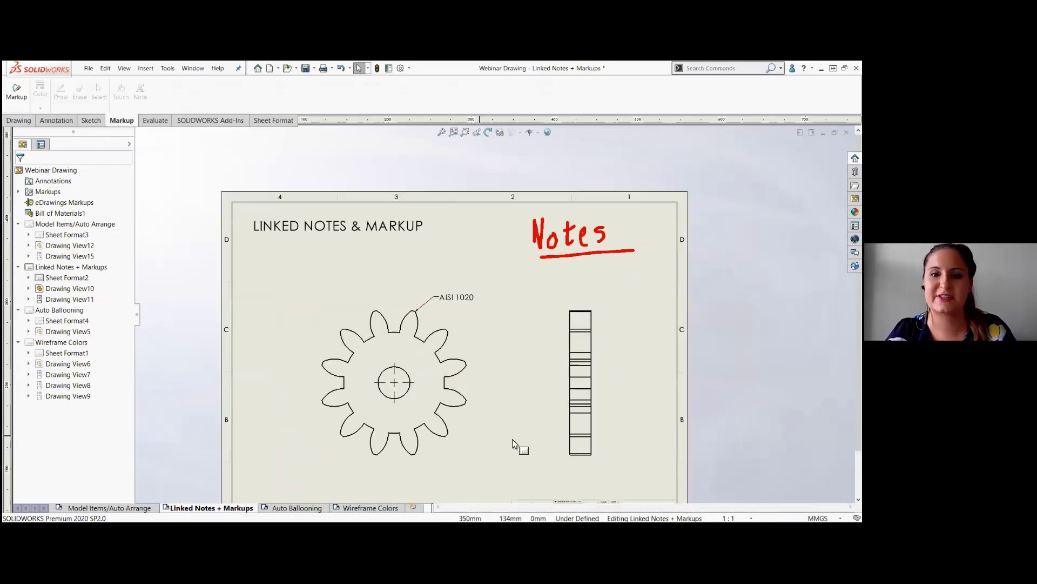
left_click(318, 507)
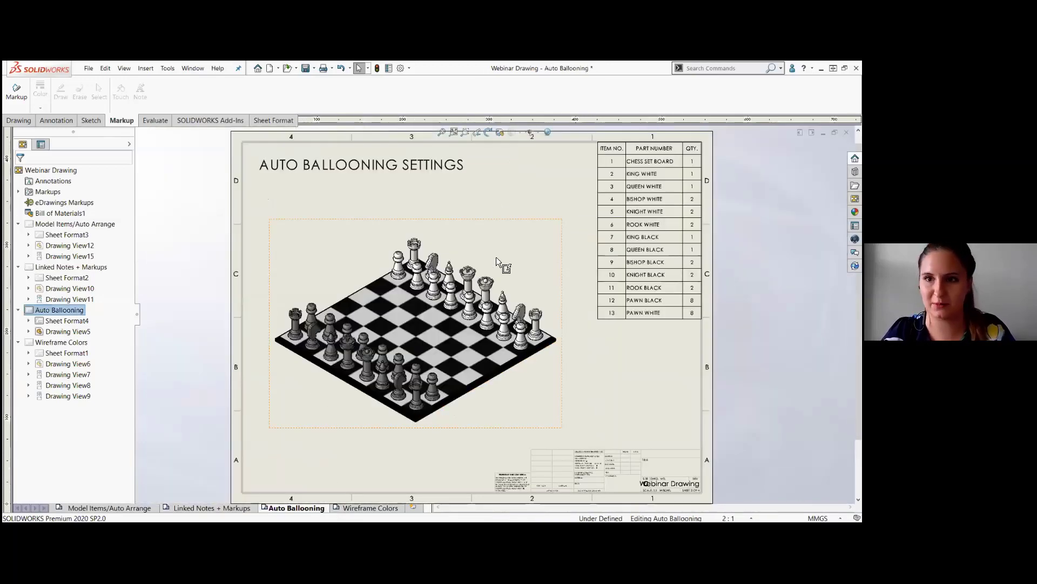
scroll(465, 249, "down", 2)
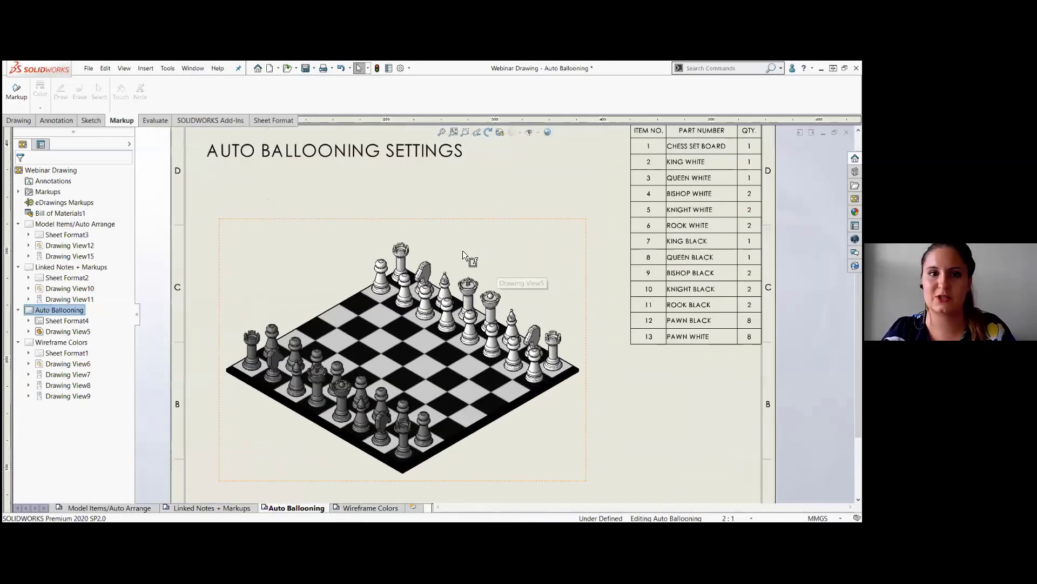
- Place individual item-number balloons on the white rook, knight and bishop at the chessboard's upper corner
left_click(56, 120)
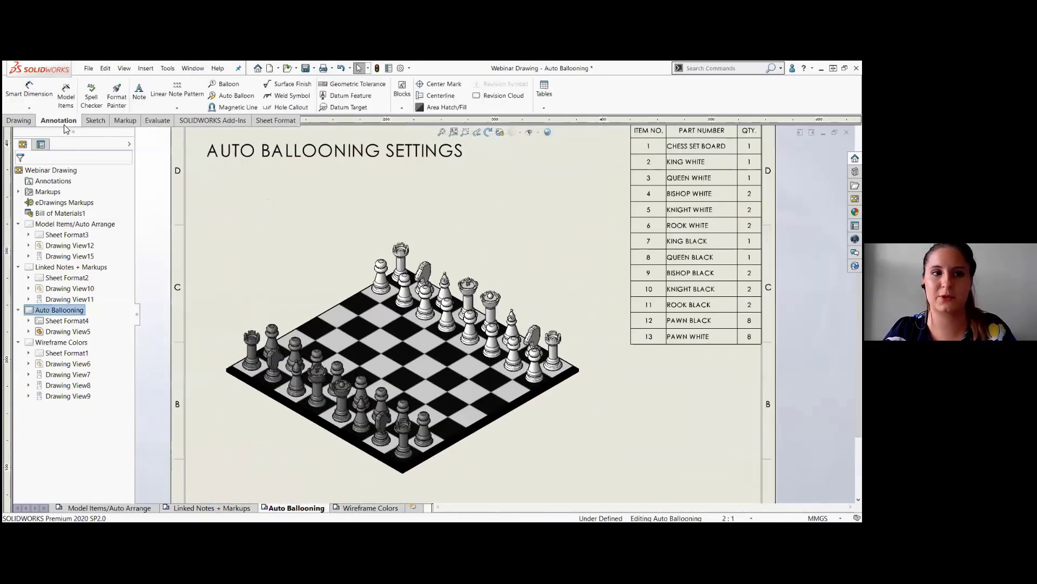
left_click(226, 83)
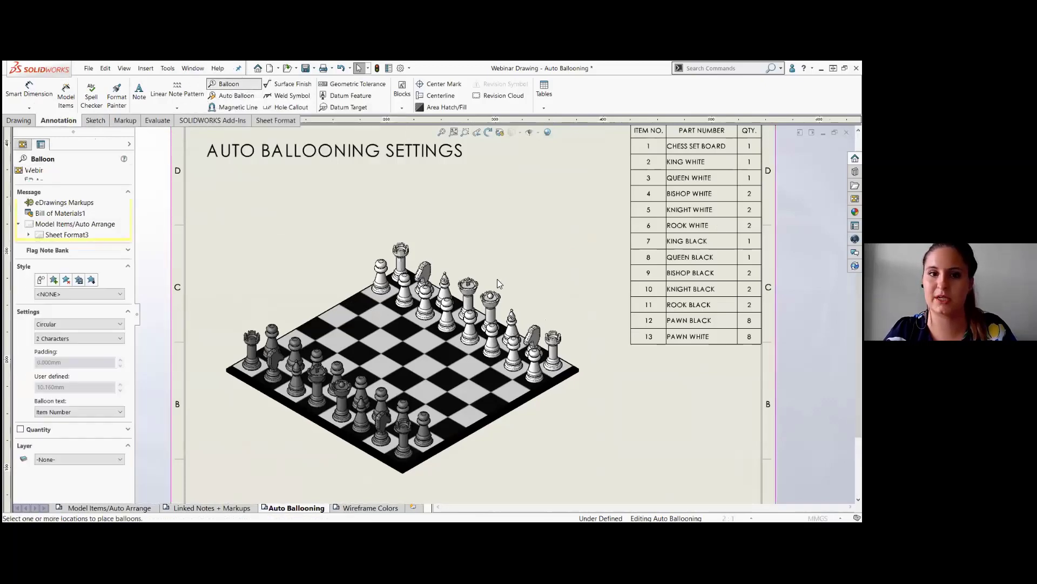
left_click(402, 244)
left_click(416, 217)
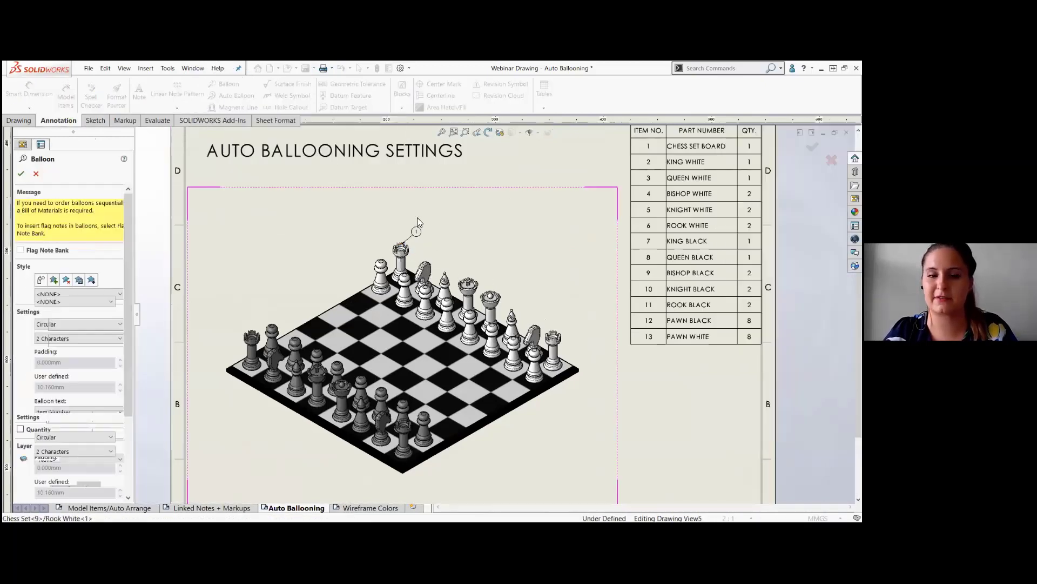
scroll(435, 257, "down", 5)
left_click(434, 278)
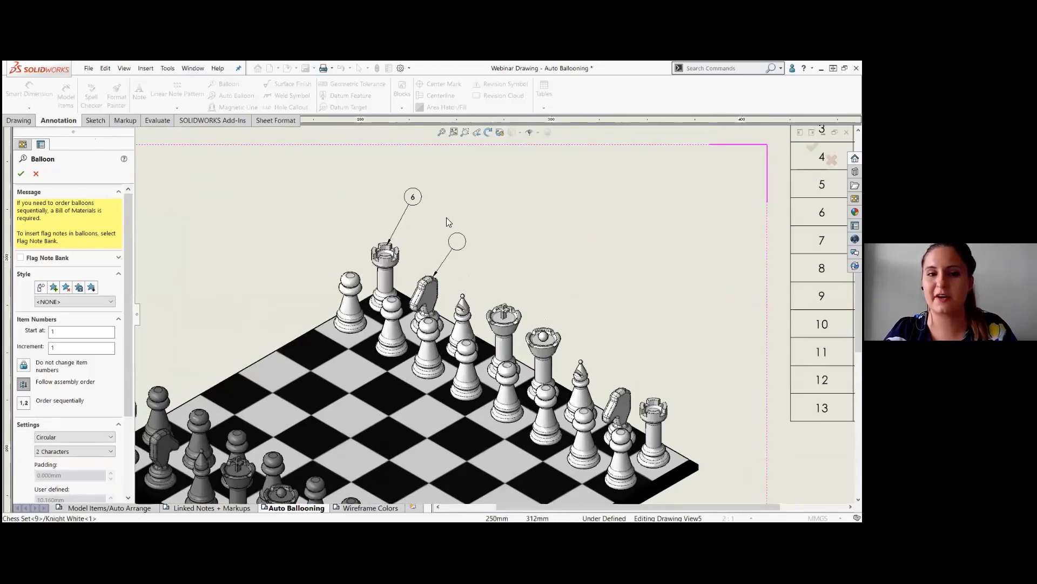
left_click(446, 220)
left_click(466, 301)
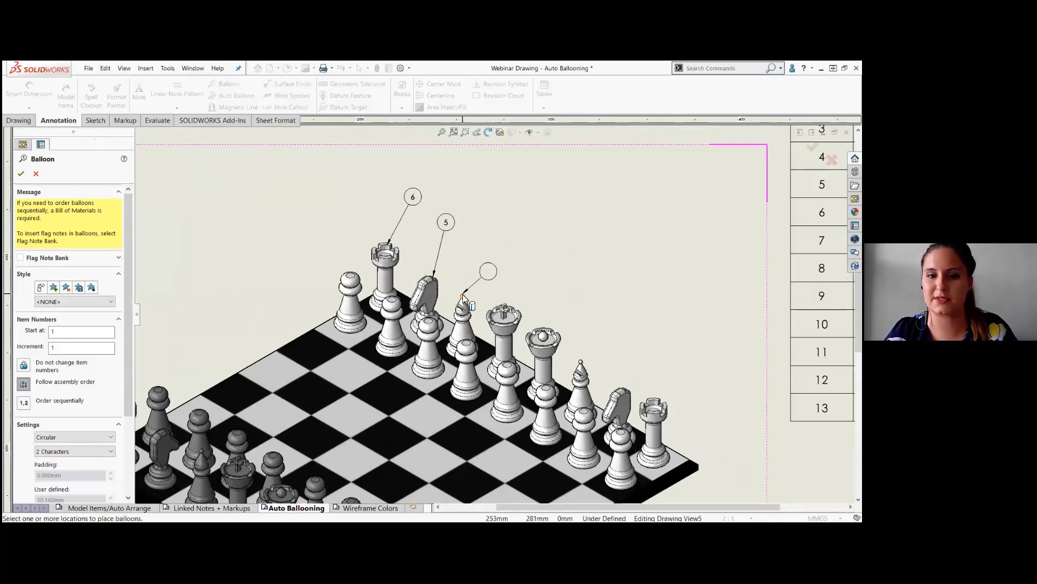
left_click(489, 244)
scroll(489, 386, "up", 3)
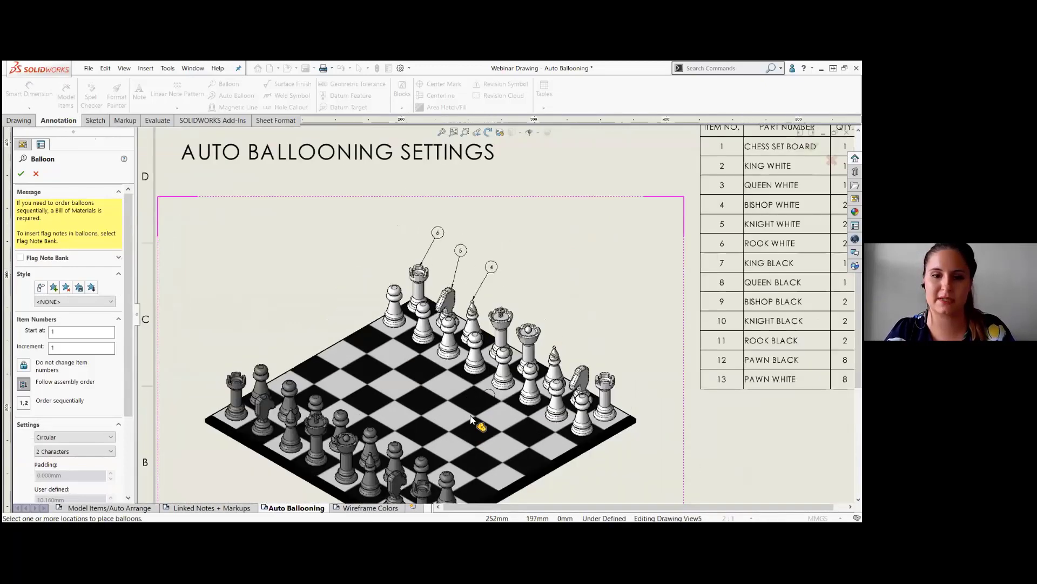
left_click(36, 174)
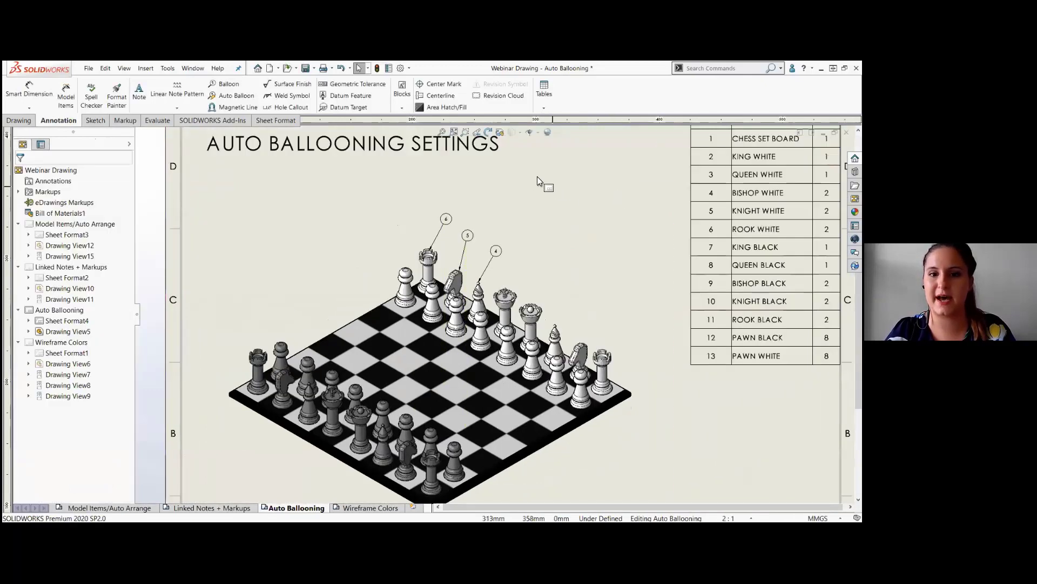
- Delete the manually placed balloons on the white rook, knight and bishop
left_click_drag(539, 176, 429, 262)
key("Delete")
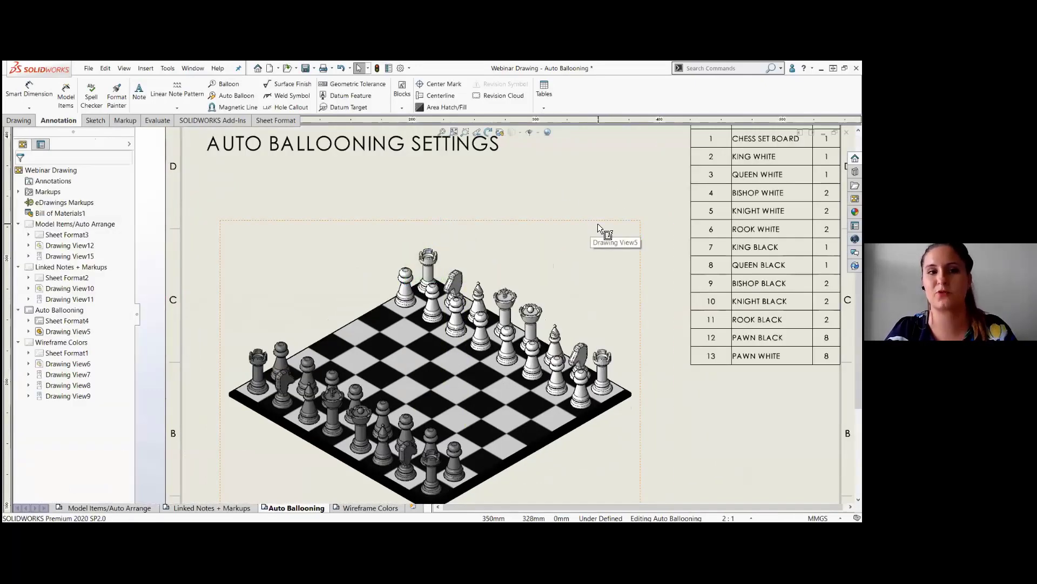
- Start Auto Balloon and apply it to the chess set drawing view
left_click(235, 97)
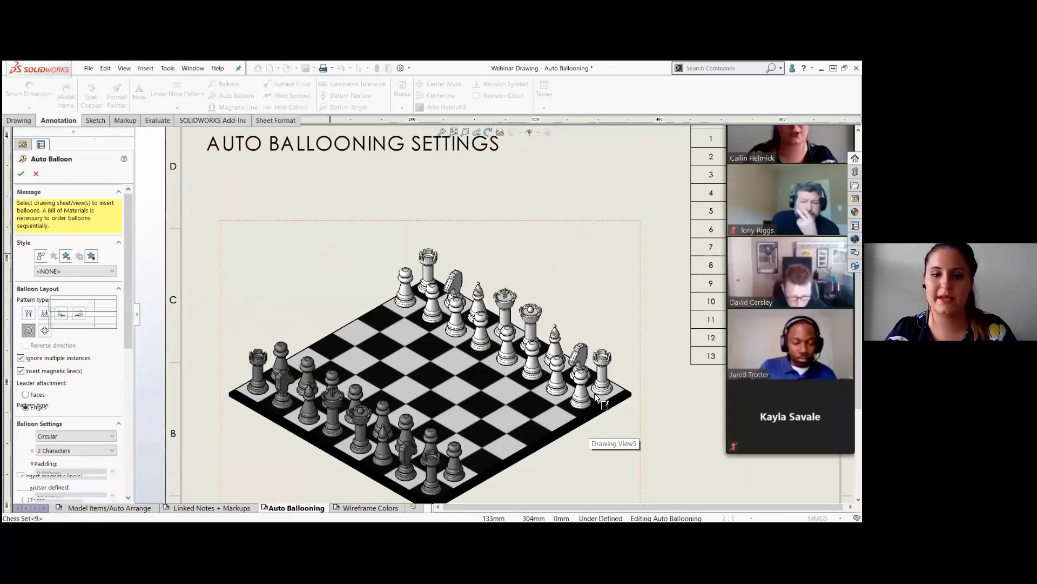
left_click(331, 257)
scroll(518, 300, "down", 2)
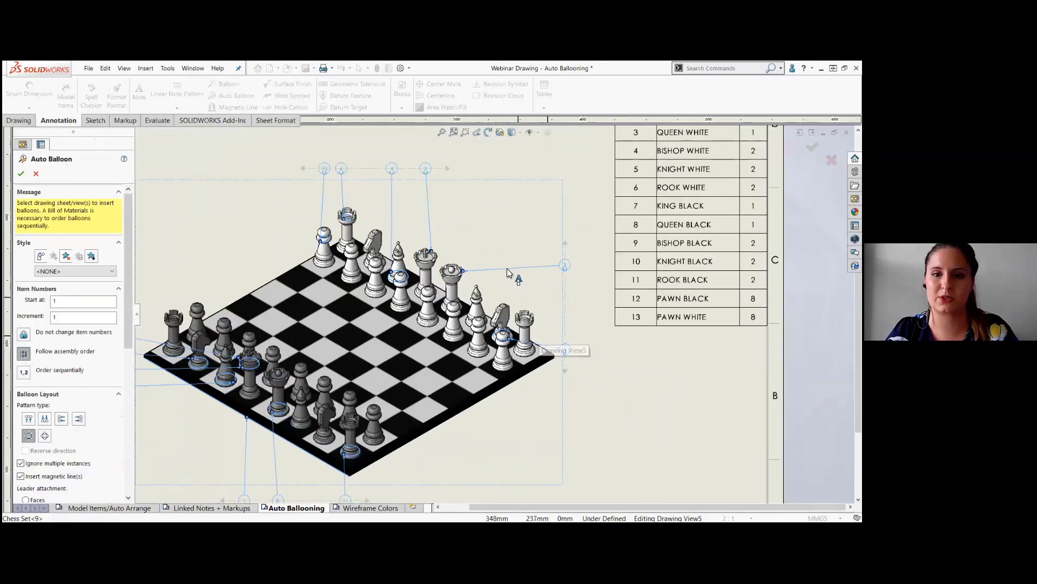
scroll(569, 332, "down", 2)
scroll(570, 319, "down", 1)
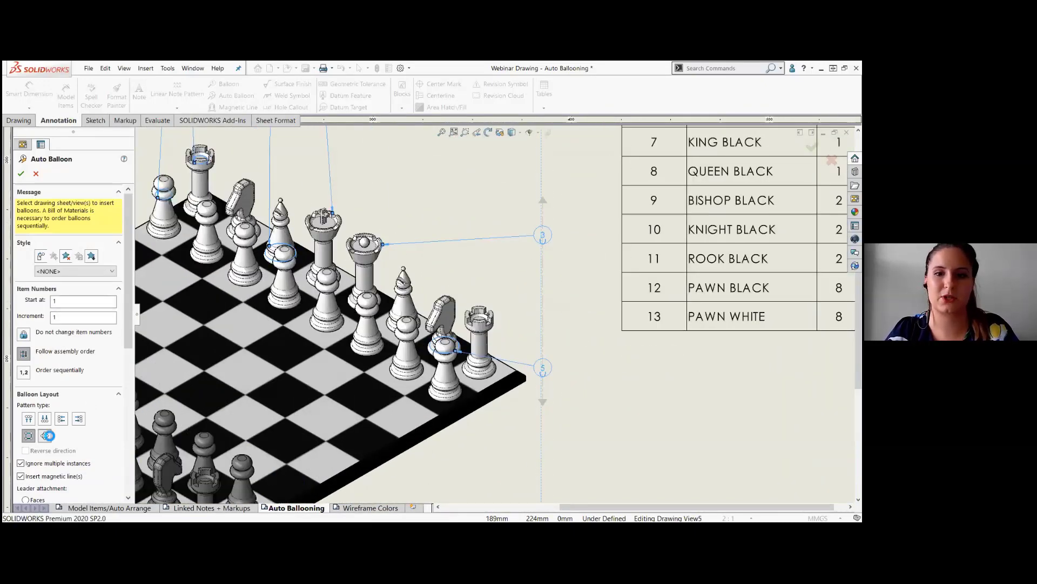
- Try the circular and right-aligned balloon layouts and return the pattern type to square
left_click(45, 435)
scroll(325, 321, "up", 1)
scroll(326, 322, "up", 2)
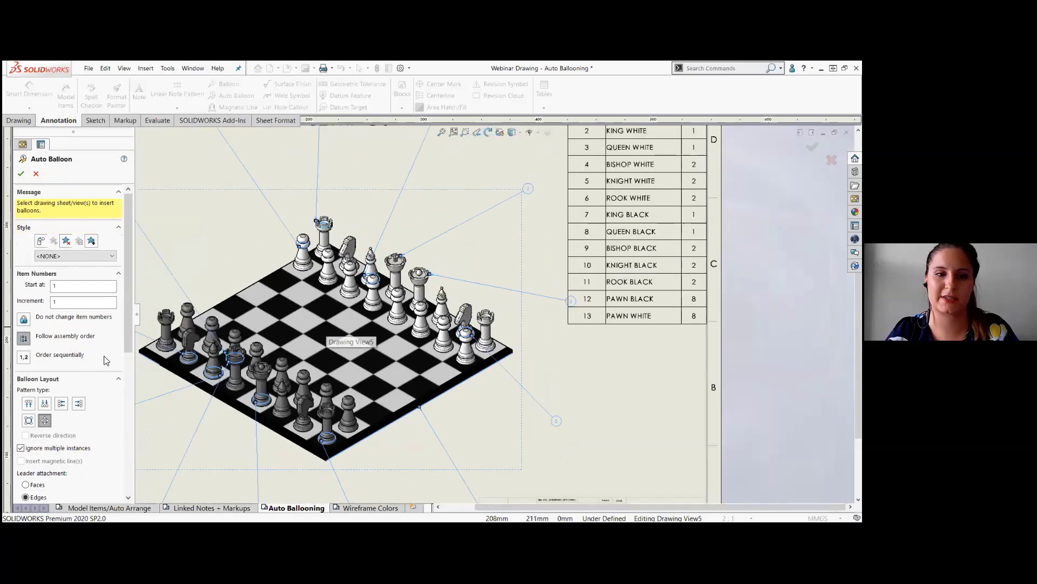
left_click(77, 404)
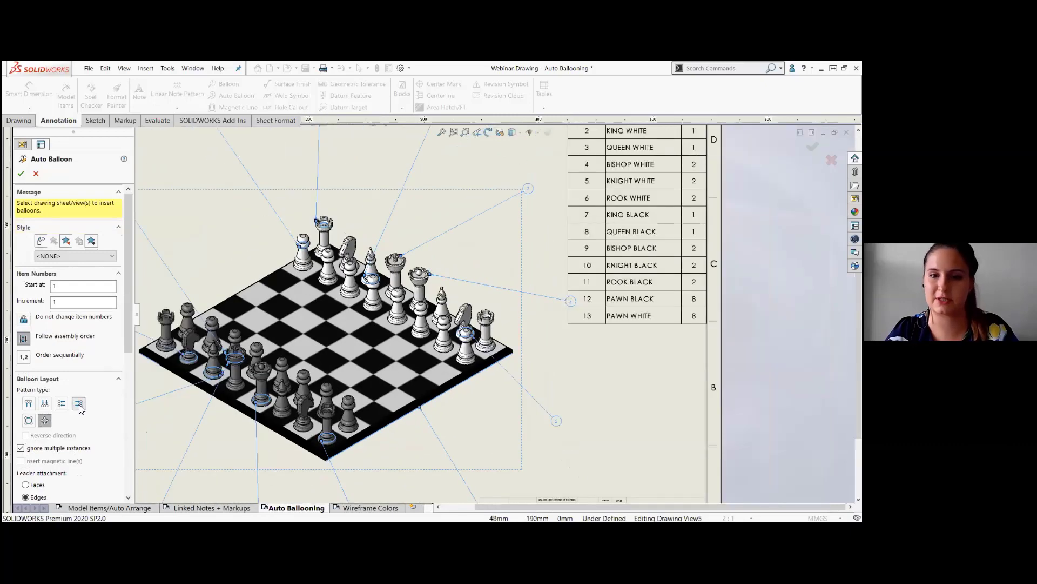
left_click(29, 420)
- Preview the Pentagon balloon shape and set the auto balloons' border shape to None
left_click_drag(126, 333, 103, 373)
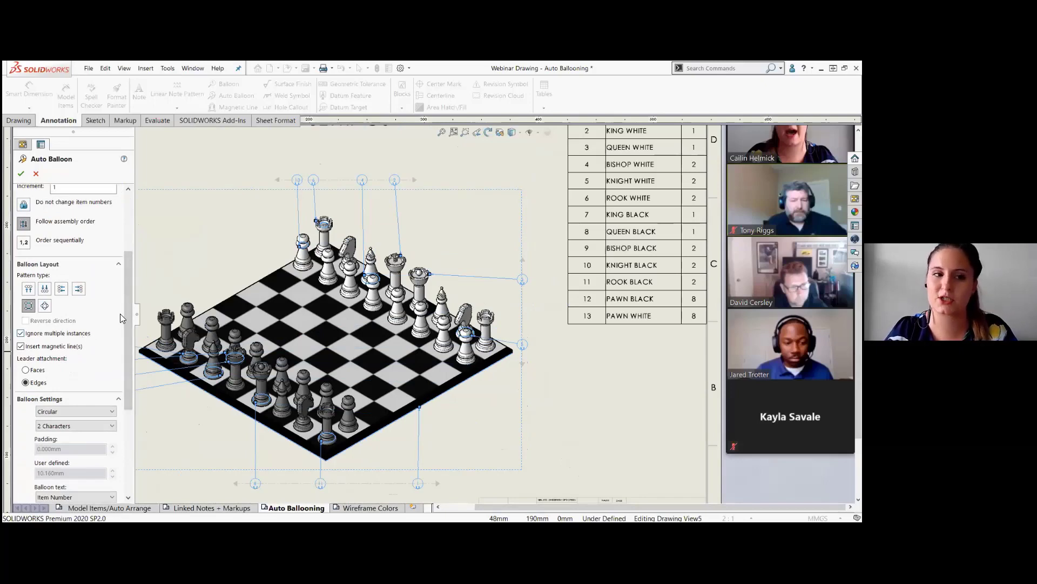
left_click_drag(124, 316, 122, 354)
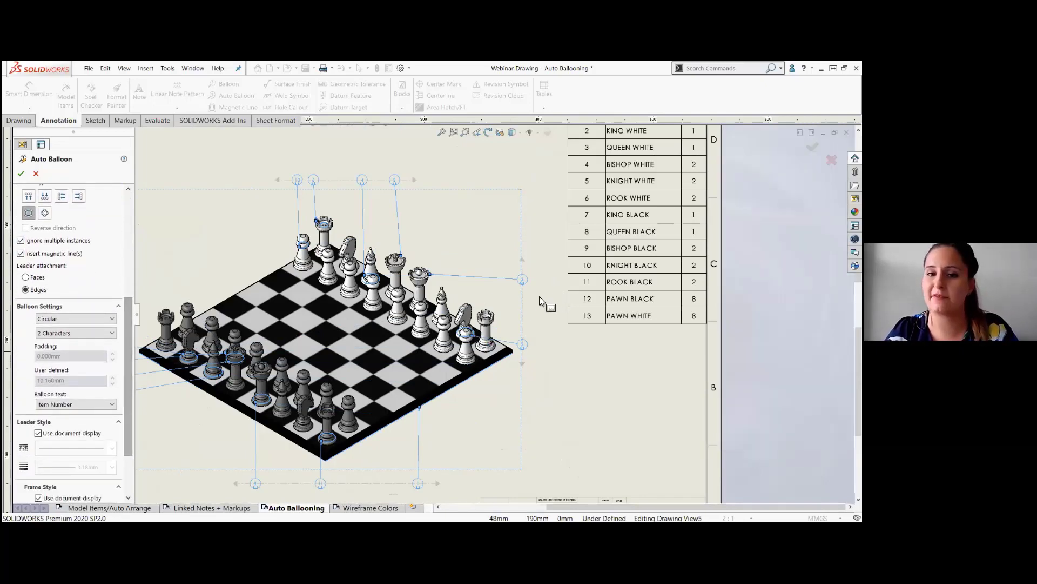
scroll(539, 296, "down", 5)
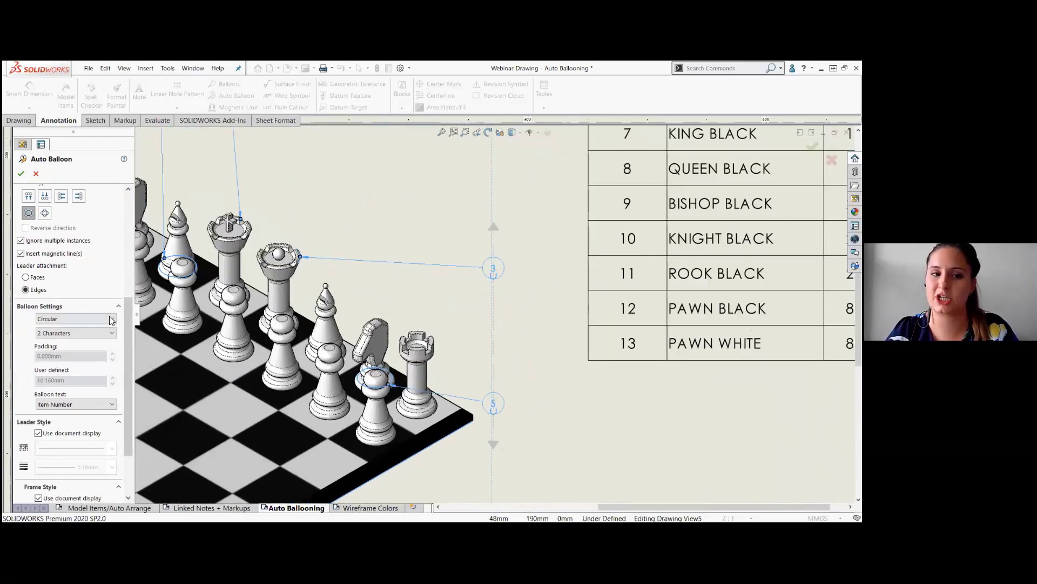
left_click(110, 319)
left_click(61, 372)
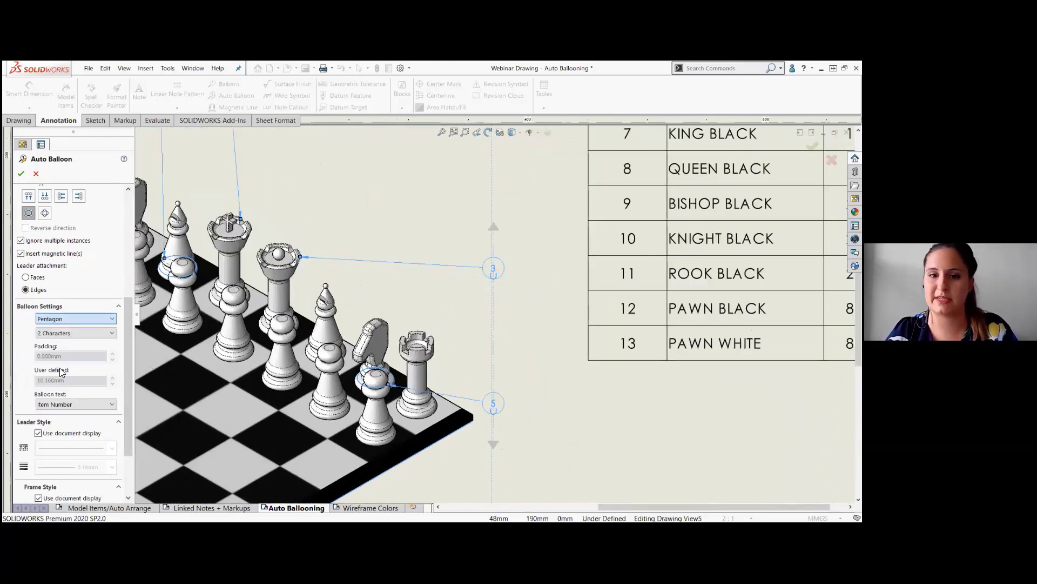
left_click(82, 318)
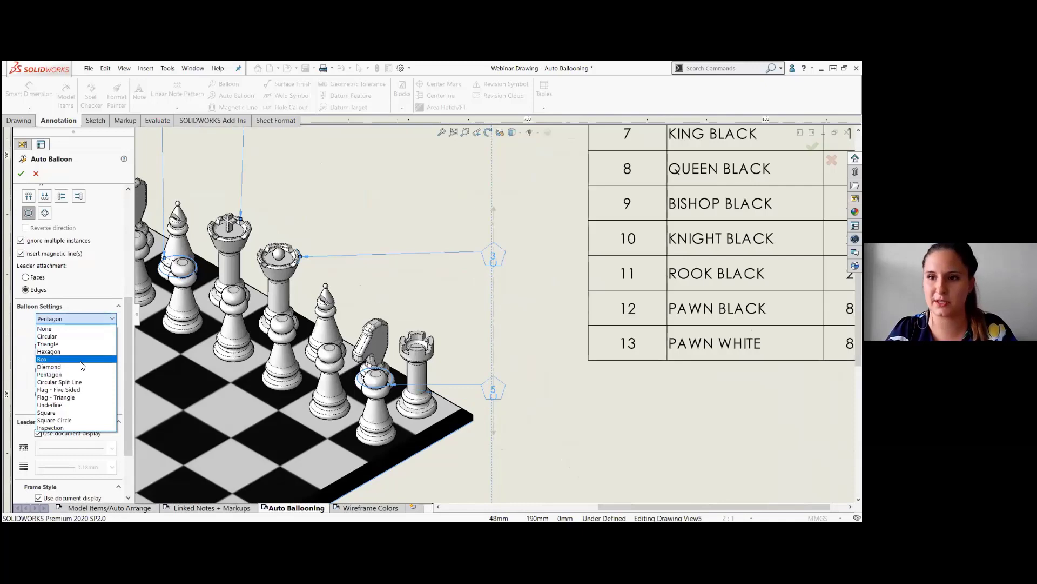
left_click(74, 329)
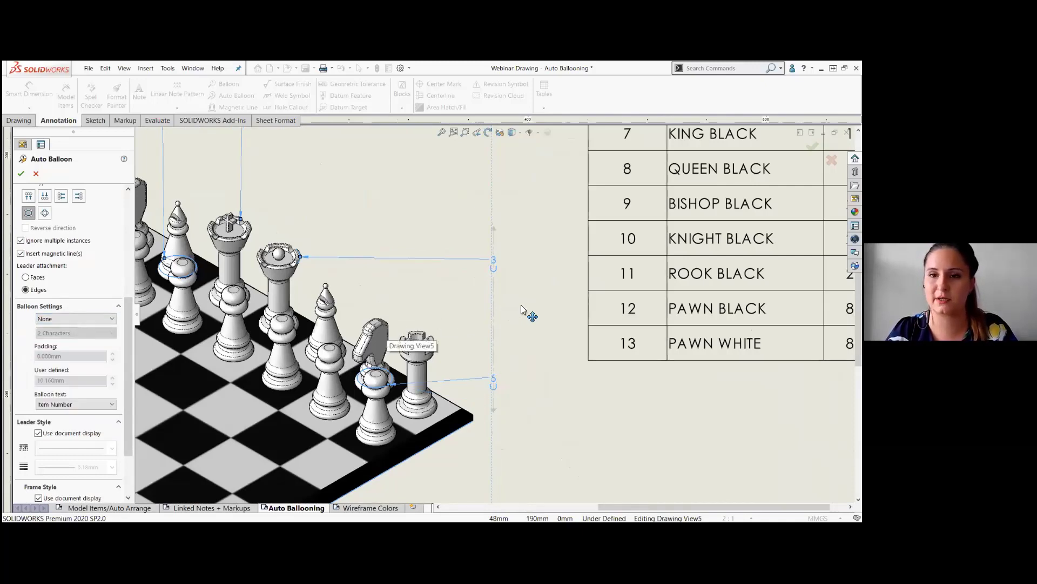
- Compare the borderless item numbers around the chess set with the entries in the bill of materials
scroll(556, 287, "up", 1)
scroll(559, 270, "up", 2)
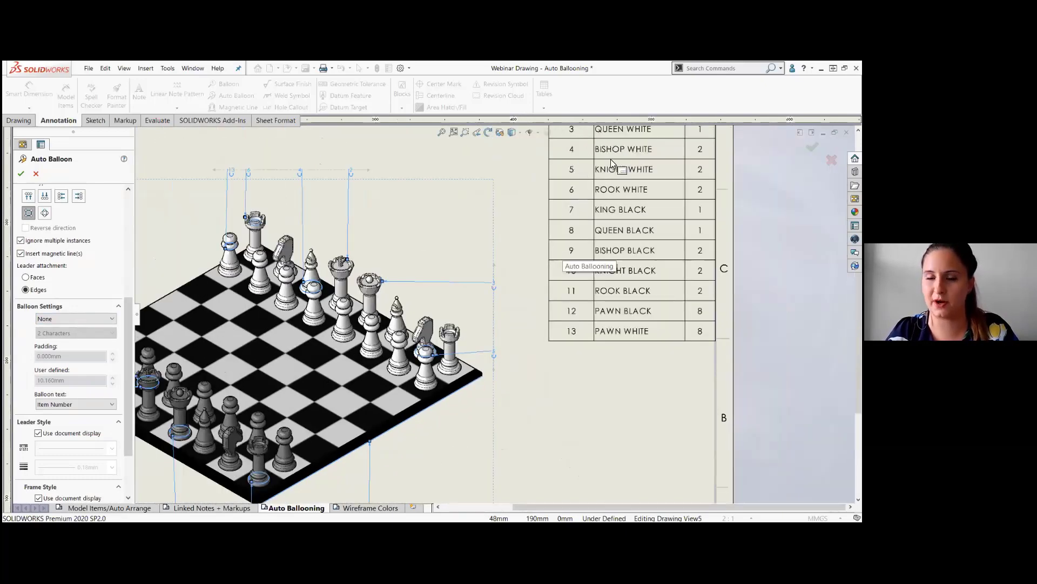
scroll(572, 162, "up", 1)
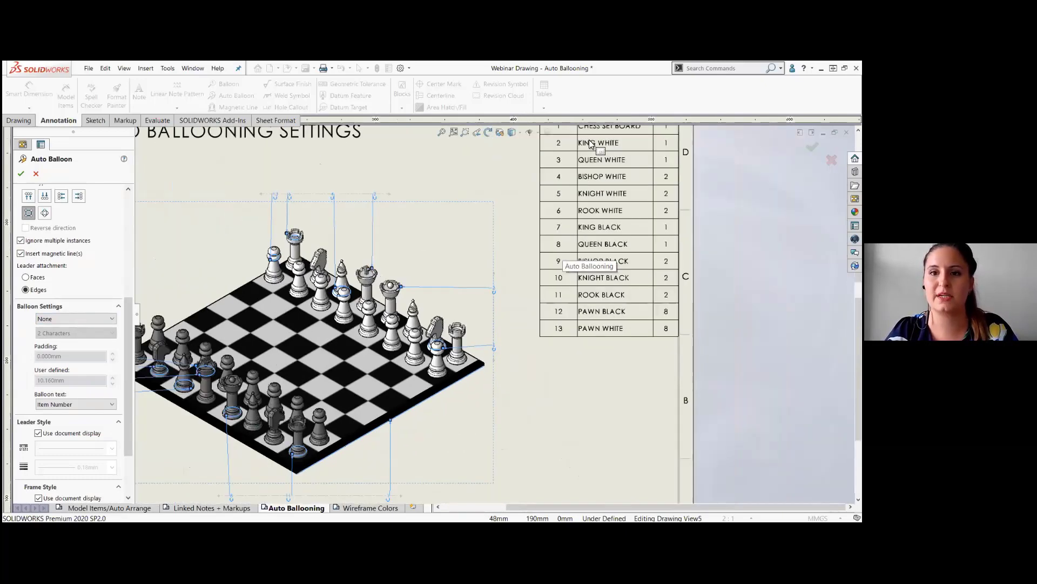
scroll(534, 223, "down", 2)
scroll(533, 222, "down", 1)
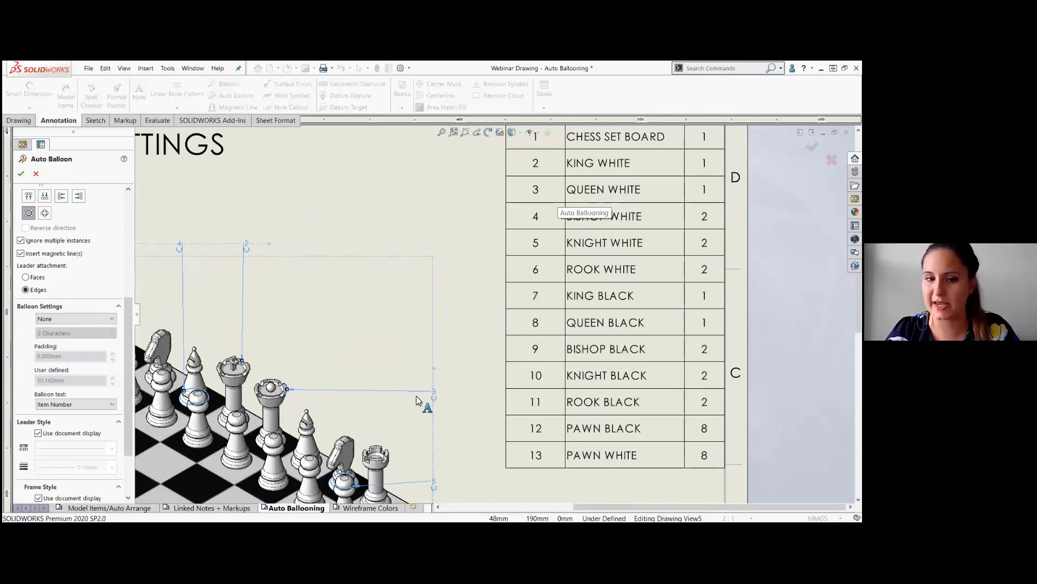
scroll(378, 453, "up", 3)
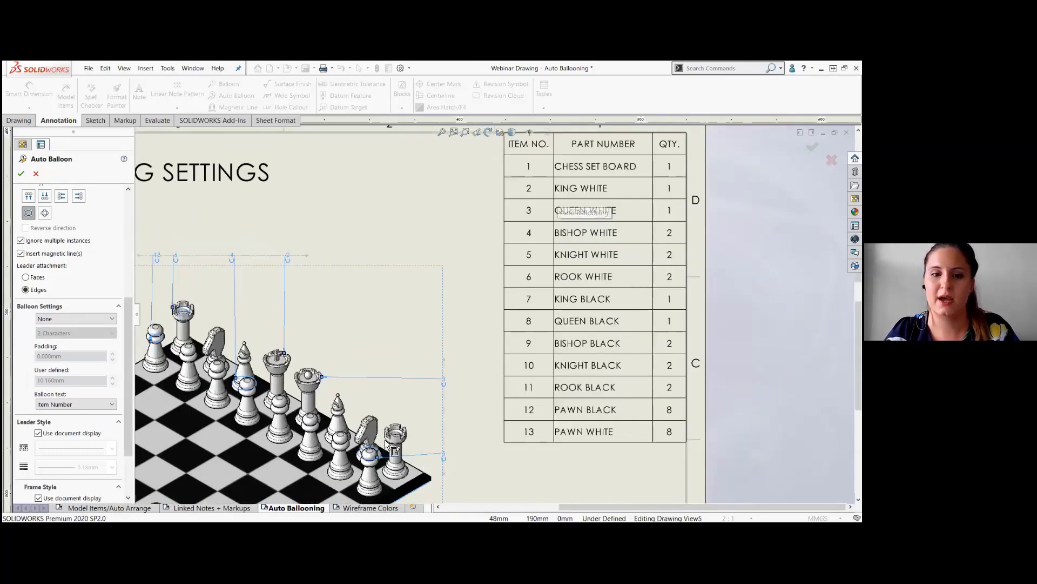
scroll(226, 412, "down", 3)
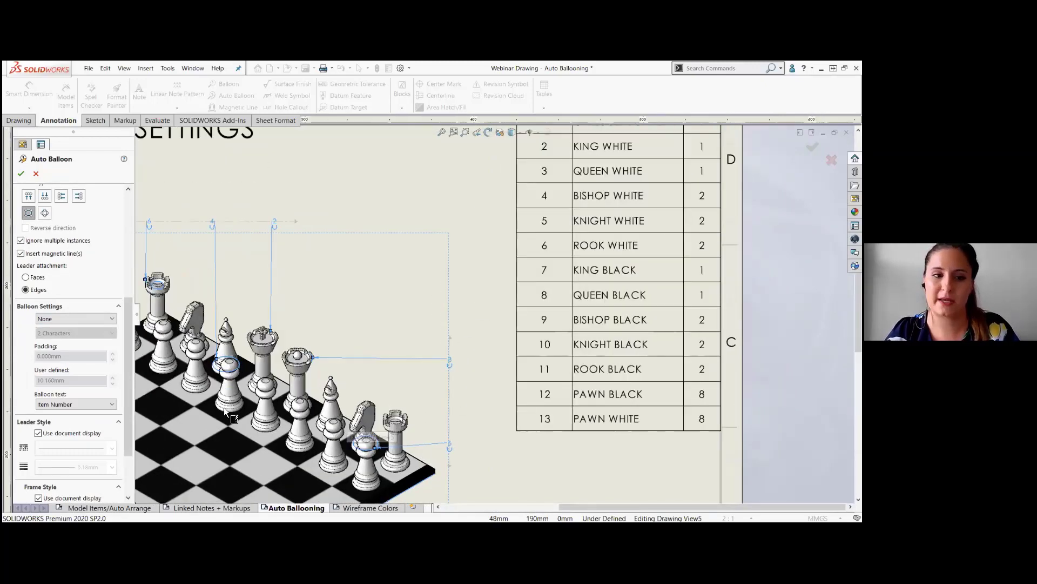
- Set the auto balloons' text to Part Number (BOM) and check the piece names around the chess set
left_click(74, 405)
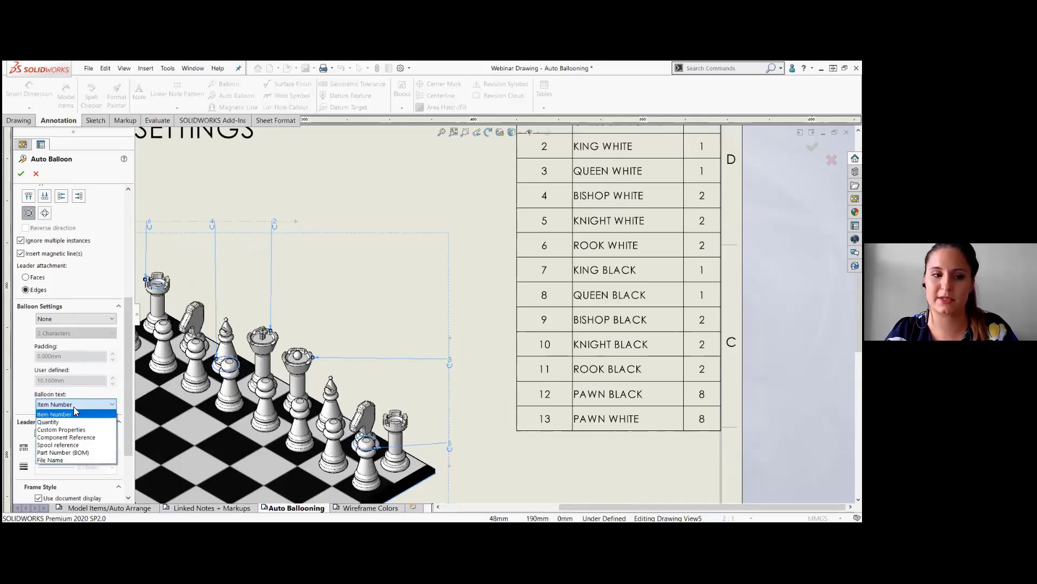
left_click(81, 454)
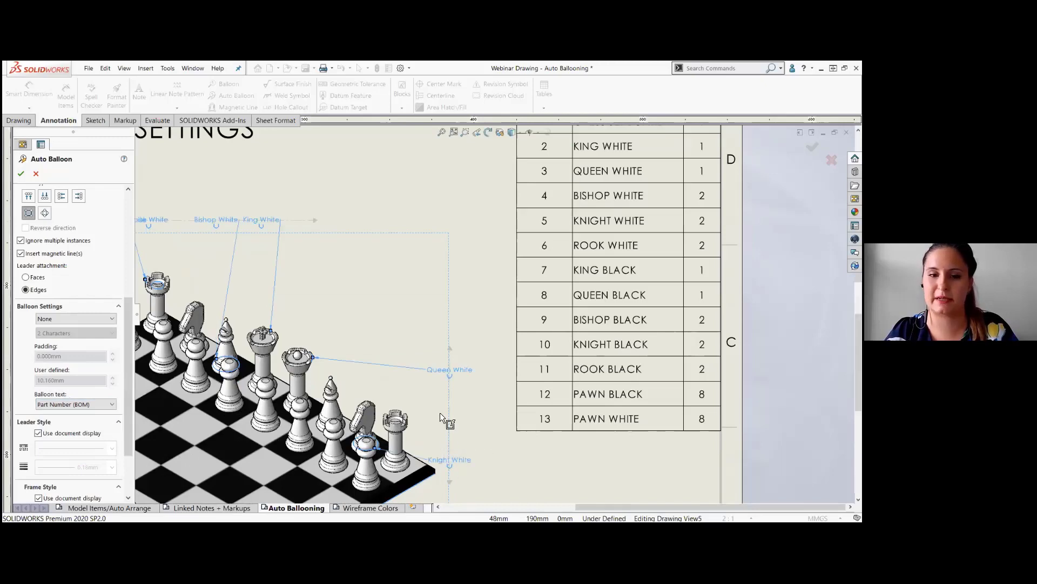
scroll(440, 413, "down", 2)
scroll(436, 352, "down", 1)
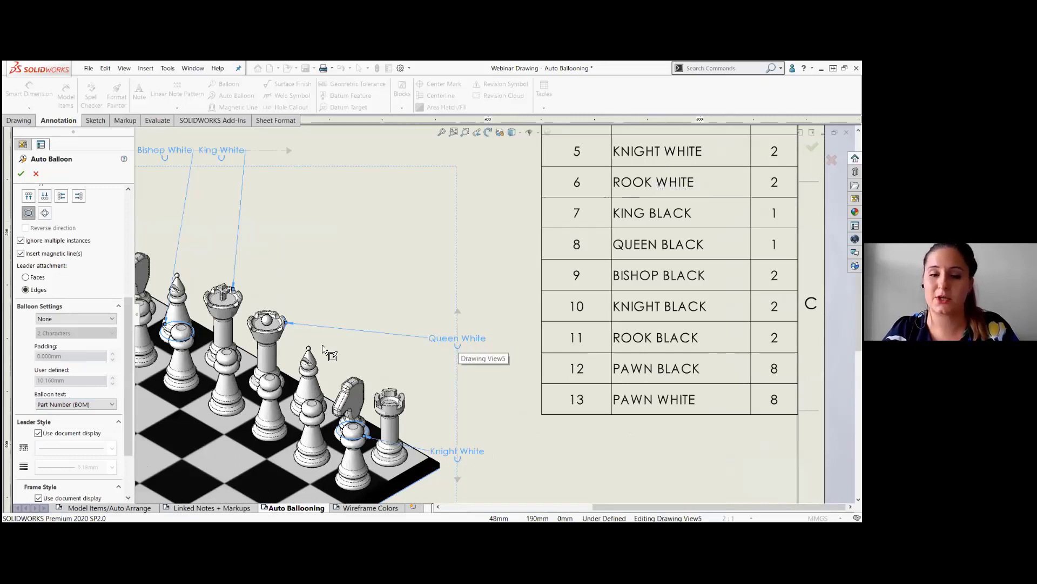
- Try Quantity as the auto balloons' text and return it to Part Number (BOM)
left_click(108, 405)
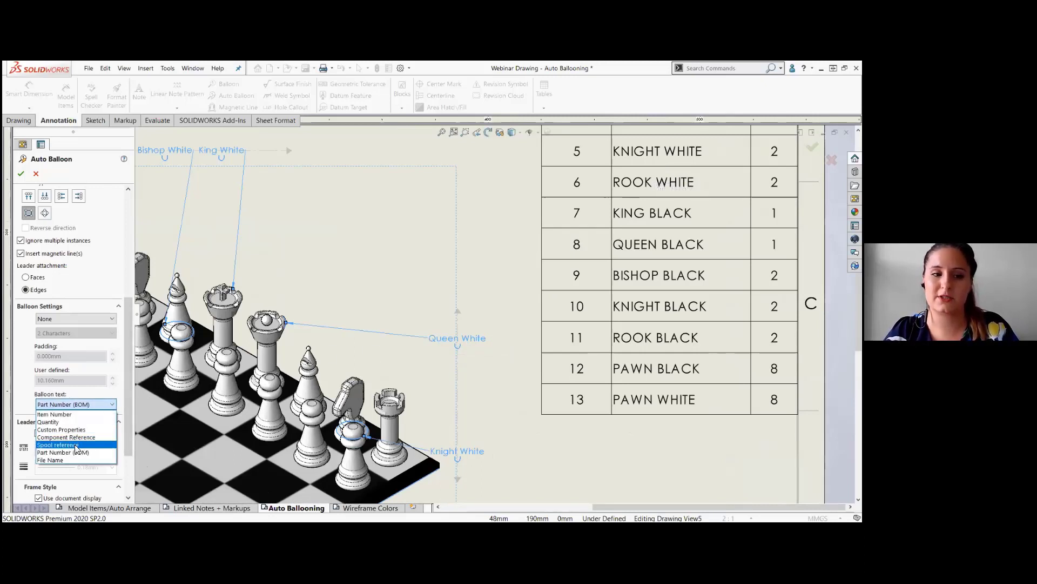
left_click(66, 422)
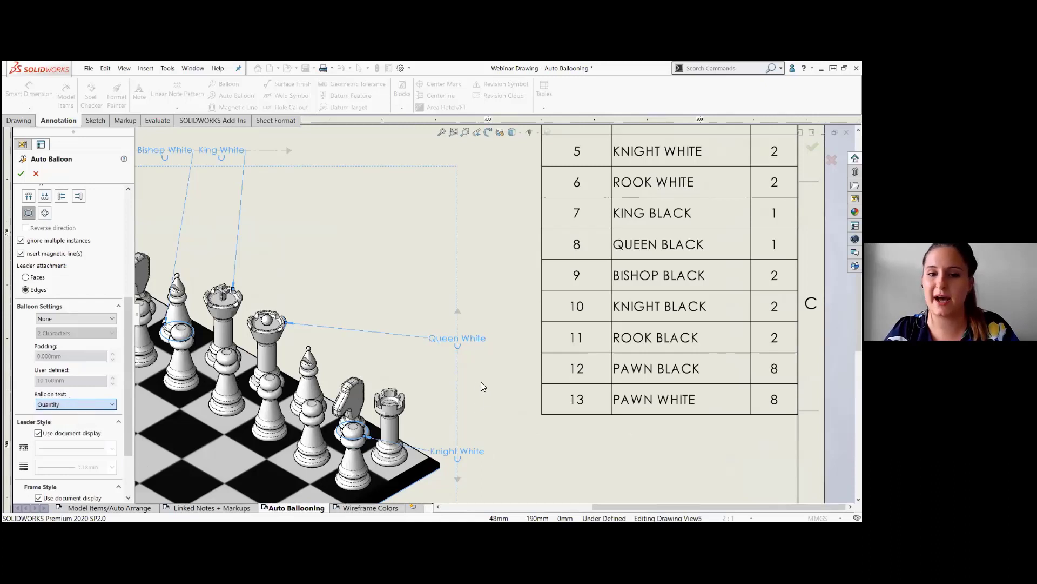
left_click(105, 404)
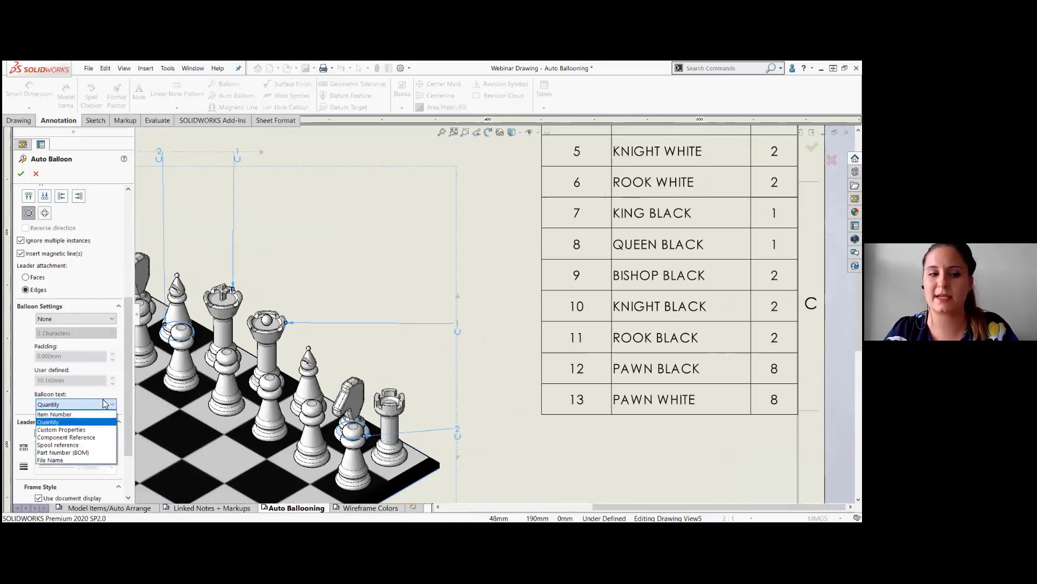
left_click(89, 453)
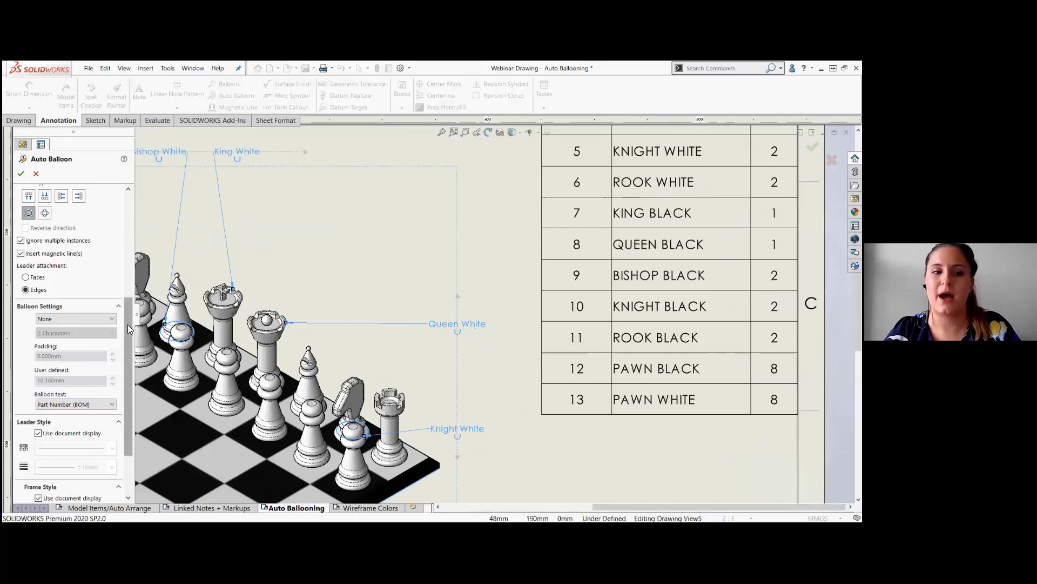
- Accept the auto balloon settings to insert the part name balloons around the chess set view
left_click_drag(128, 324, 130, 217)
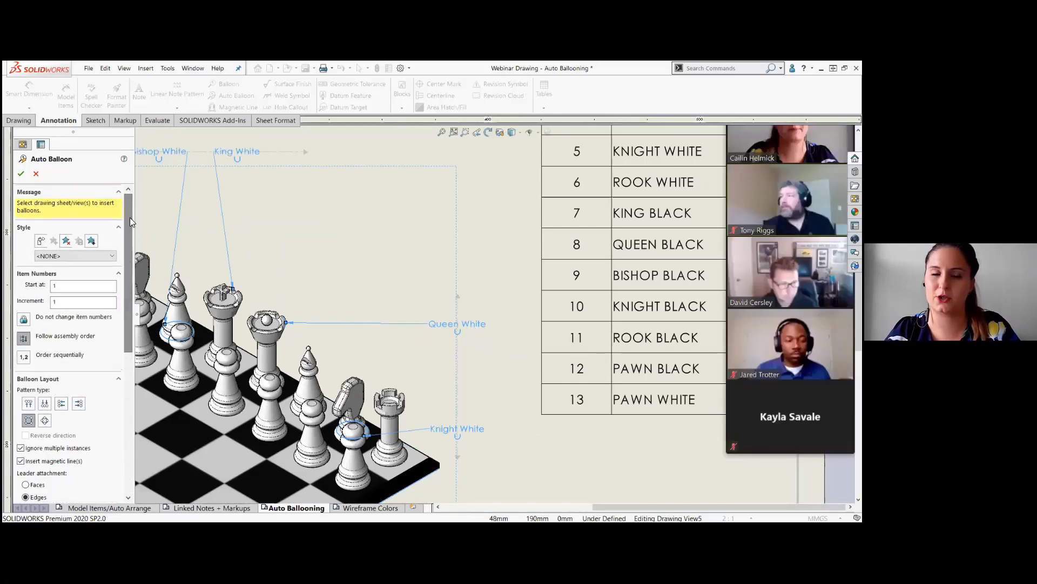
left_click(18, 174)
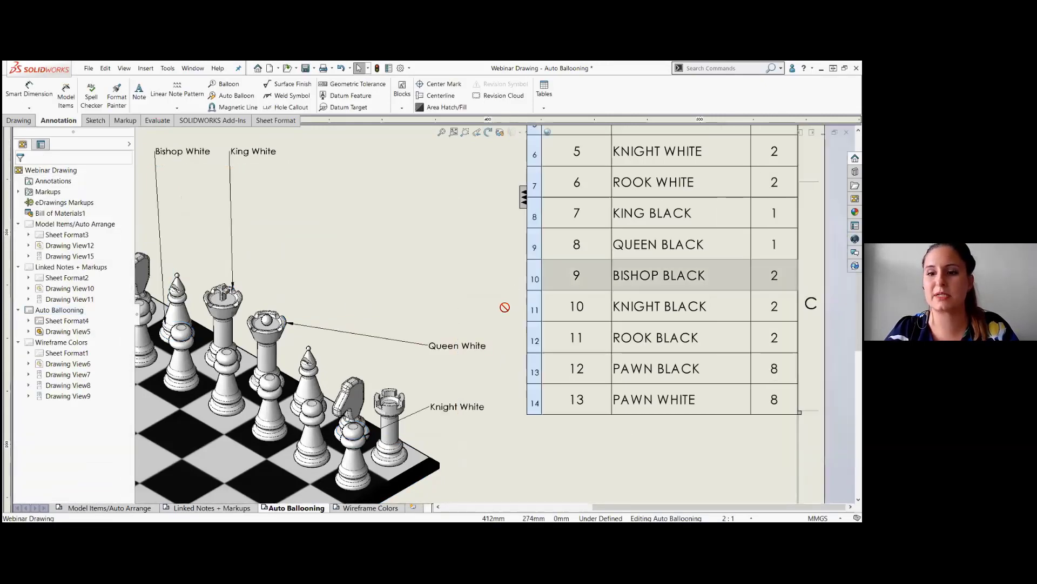
left_click_drag(505, 307, 503, 332)
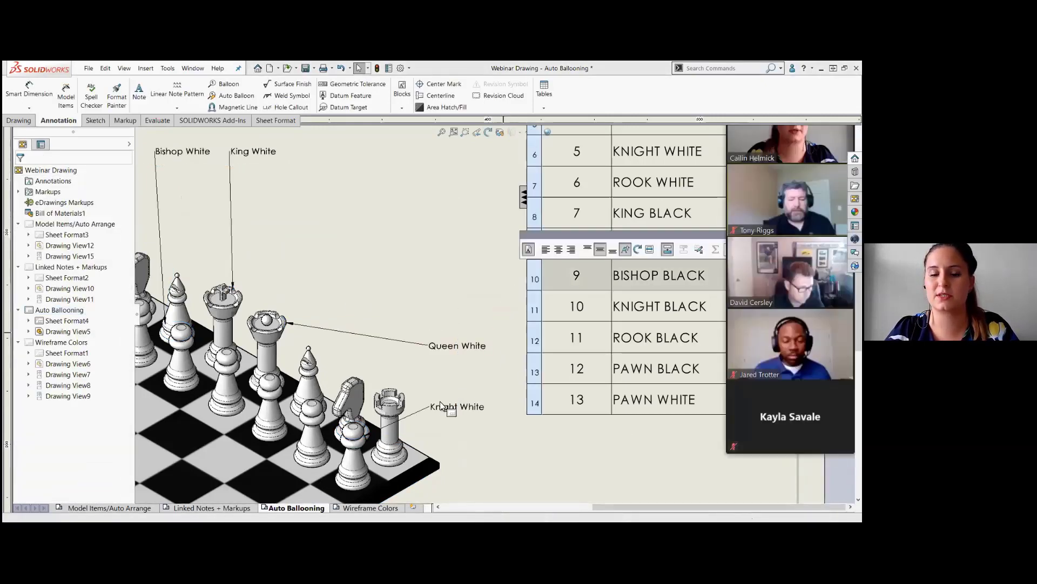
- Add the quantity with X denotation before the part names on the Queen White and Knight White balloons
left_click(440, 405)
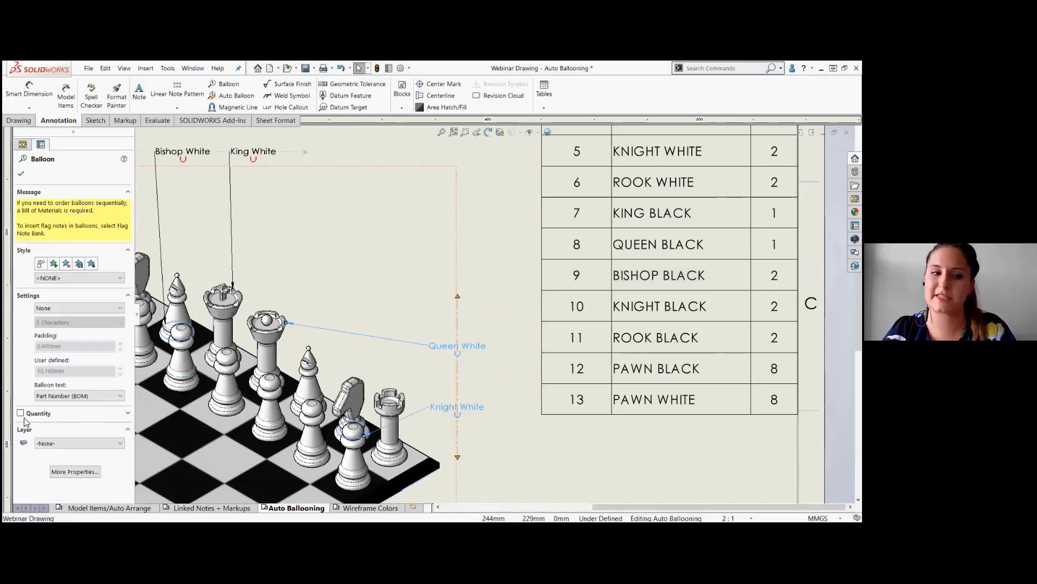
left_click(21, 413)
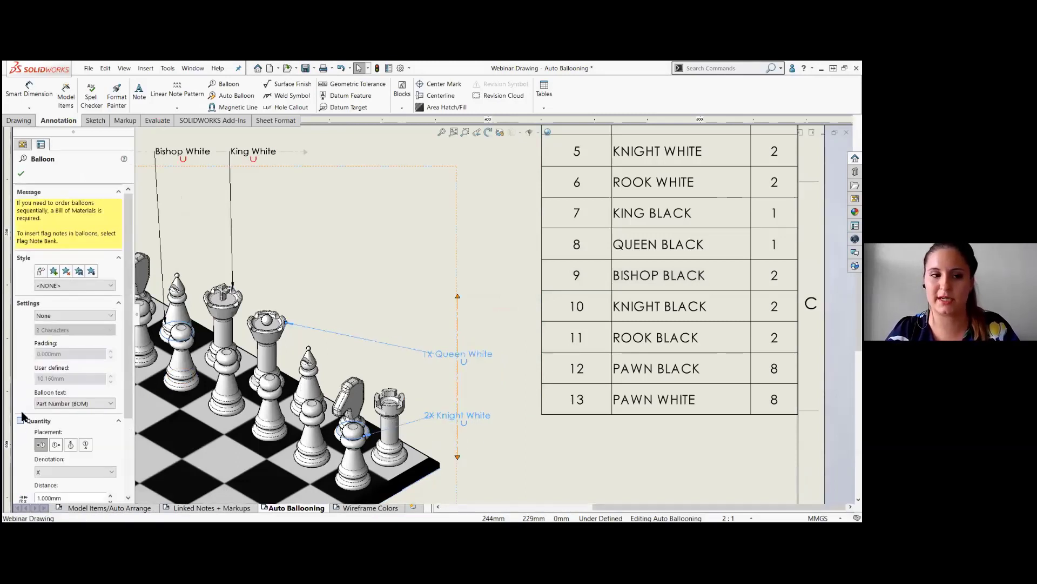
scroll(426, 405, "down", 6)
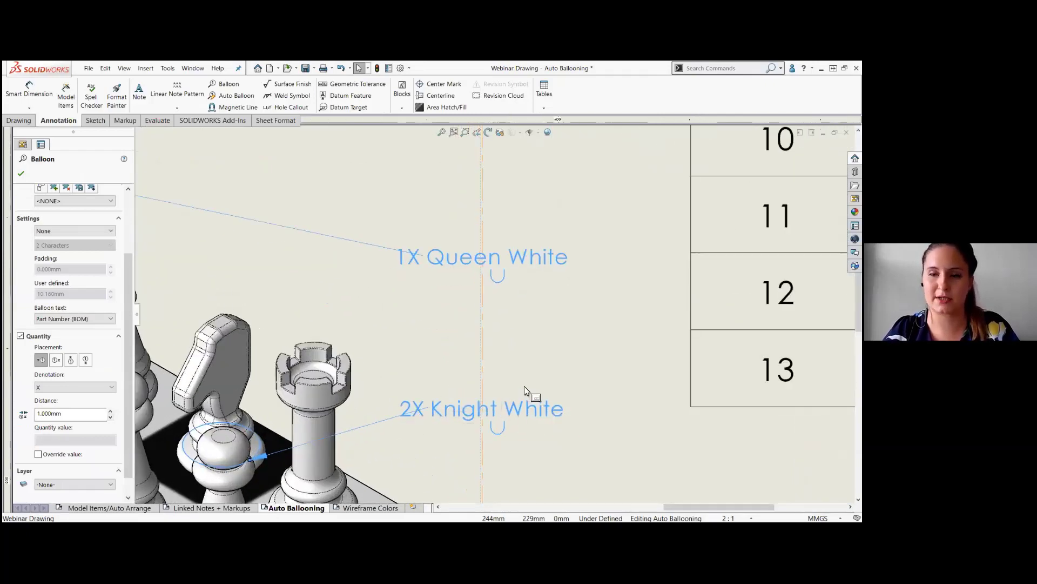
scroll(546, 194, "up", 8)
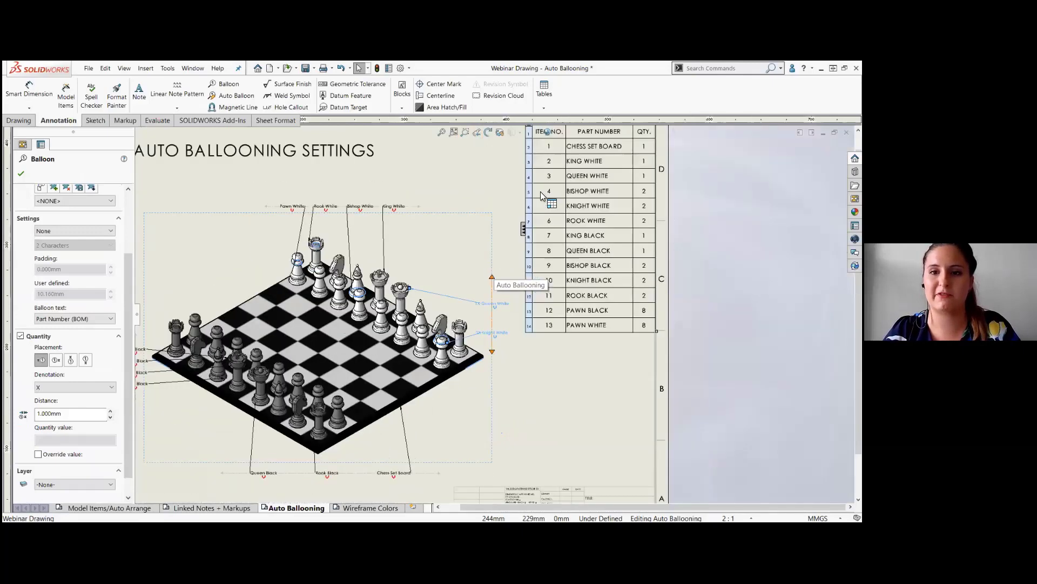
scroll(542, 149, "down", 2)
scroll(606, 231, "down", 1)
scroll(589, 238, "down", 1)
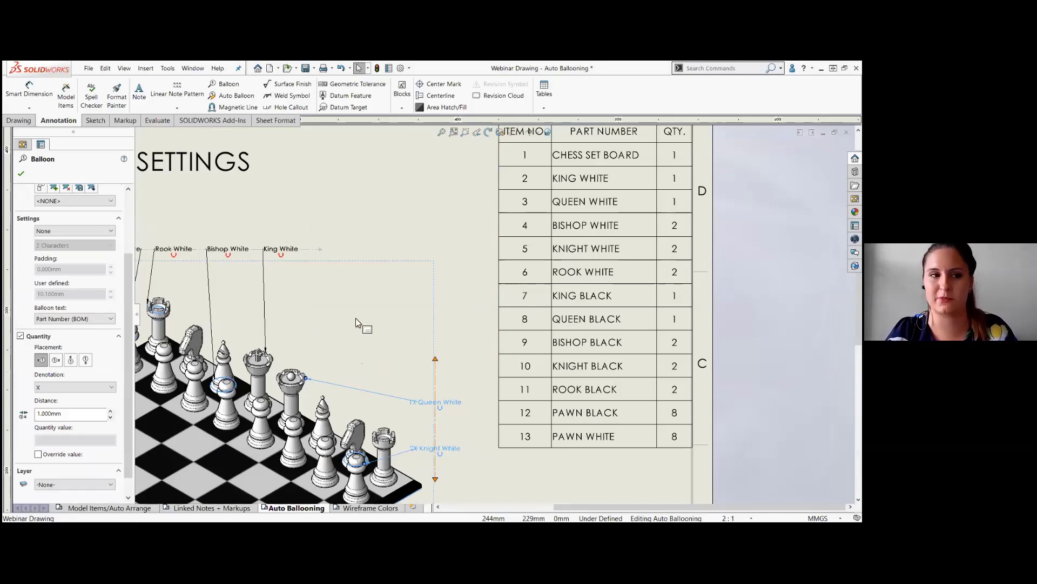
left_click(21, 174)
scroll(379, 413, "down", 5)
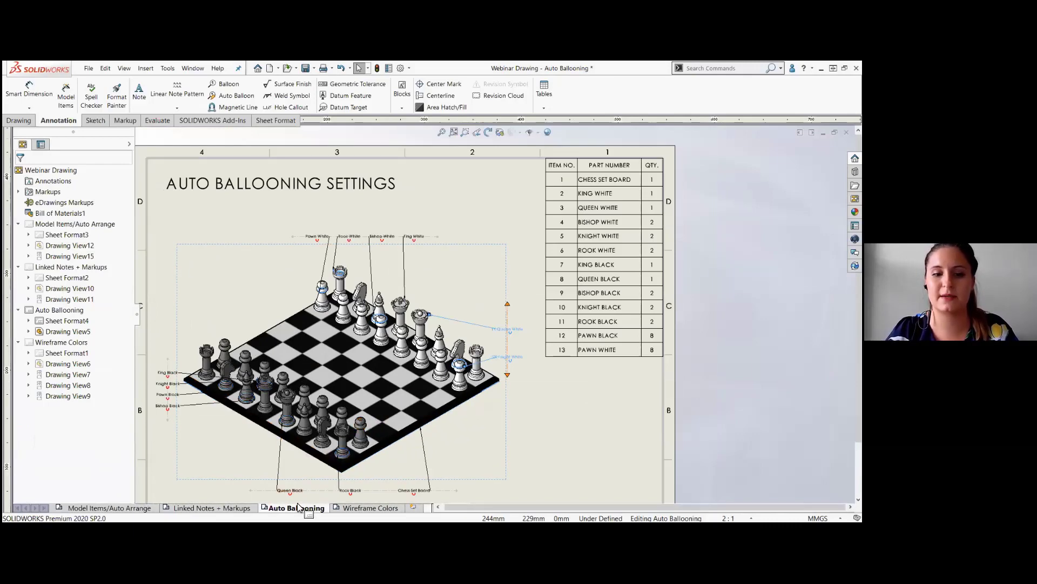
- Open the Wireframe Colors sheet and compare its black line views and balloons with the coloured isometric view
left_click(371, 507)
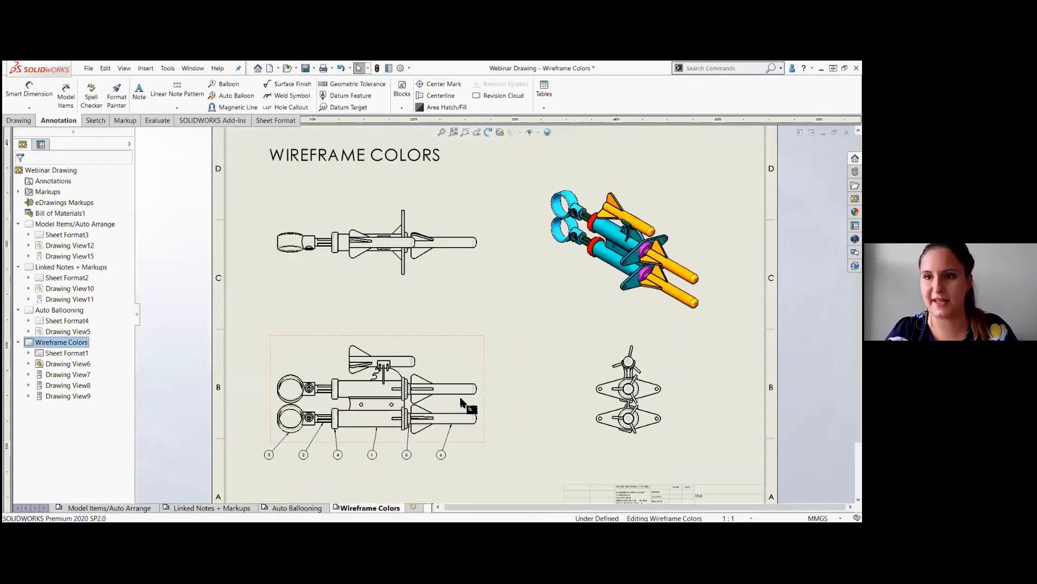
scroll(548, 396, "down", 1)
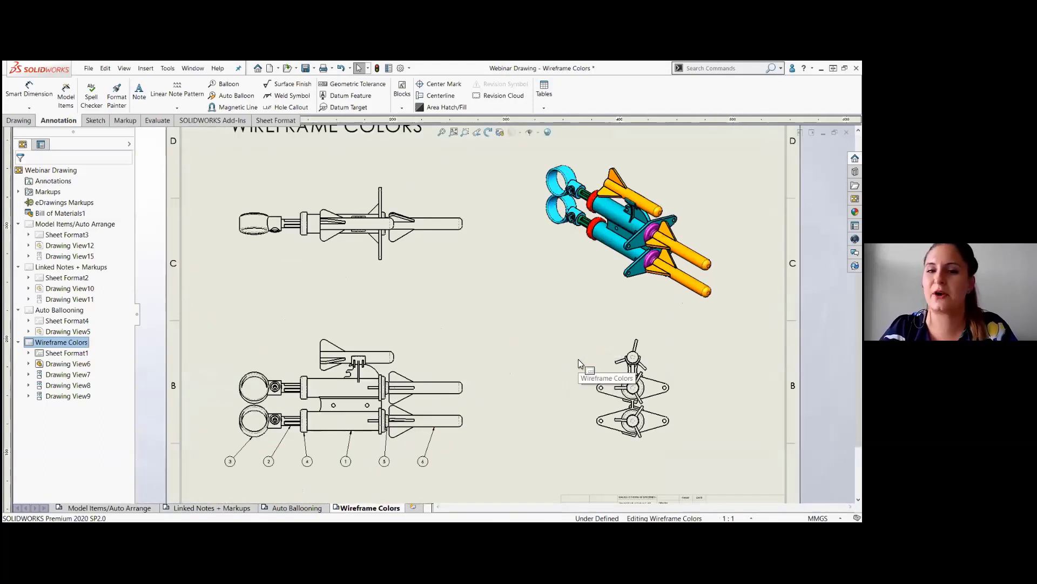
scroll(575, 298, "up", 2)
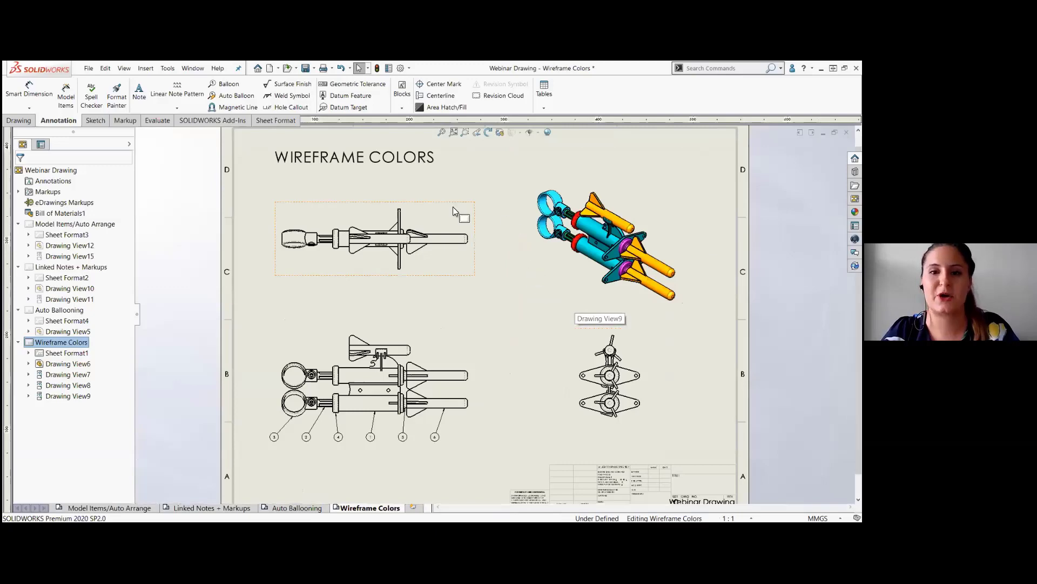
scroll(454, 214, "down", 1)
scroll(454, 244, "up", 1)
scroll(412, 398, "down", 3)
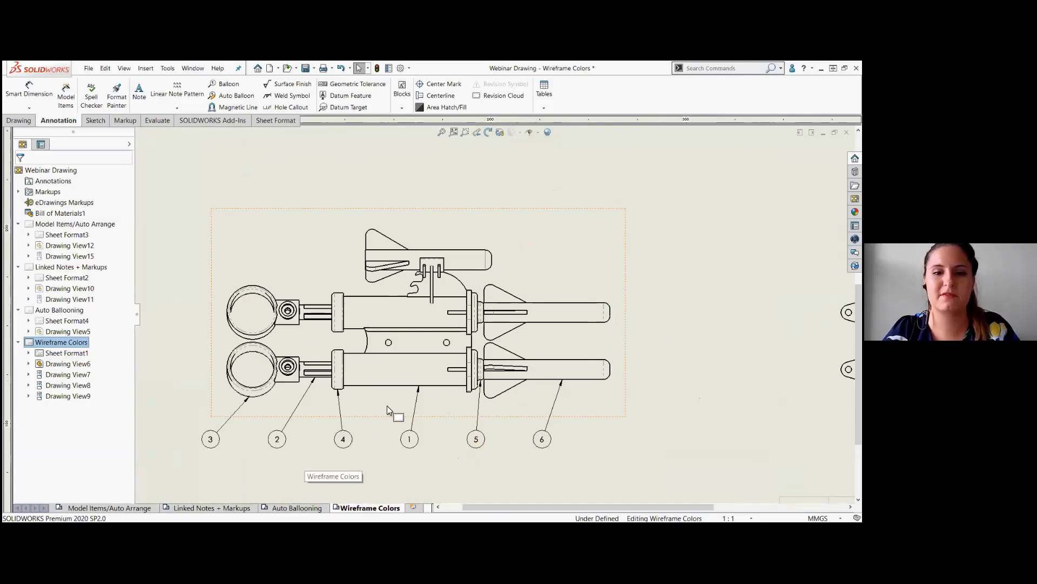
scroll(386, 405, "down", 2)
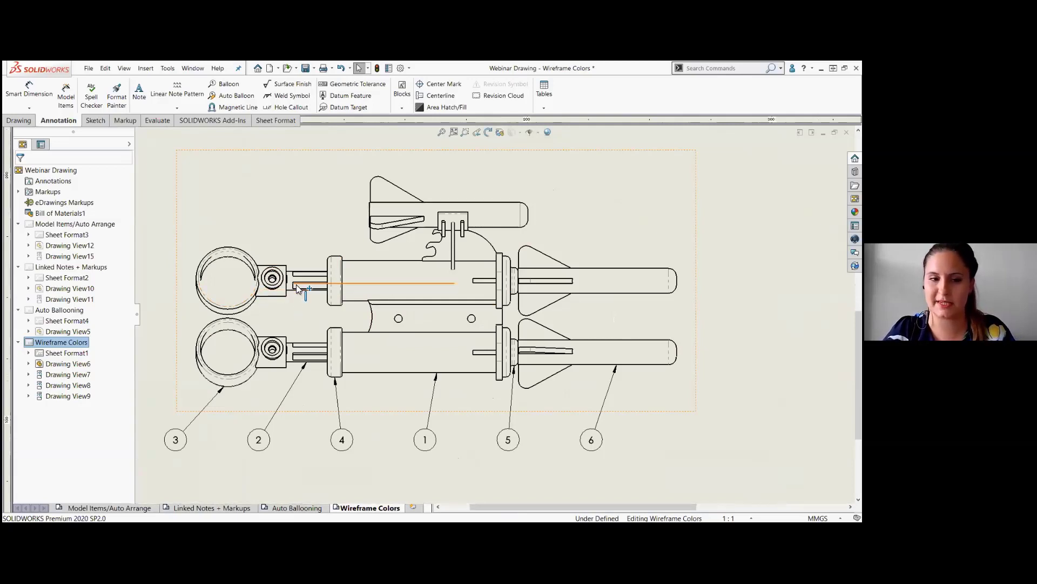
scroll(296, 285, "down", 2)
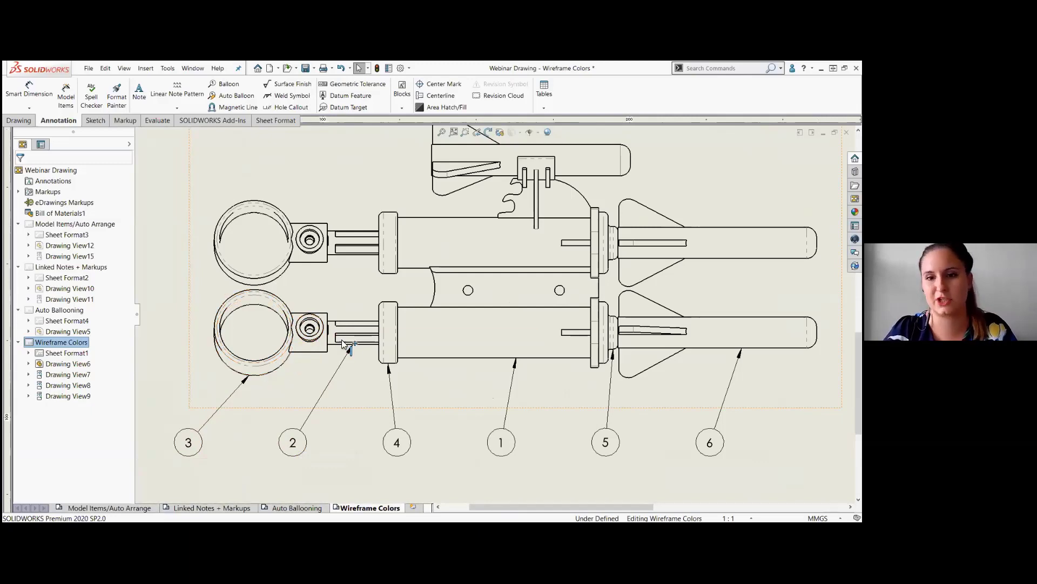
scroll(579, 290, "down", 6)
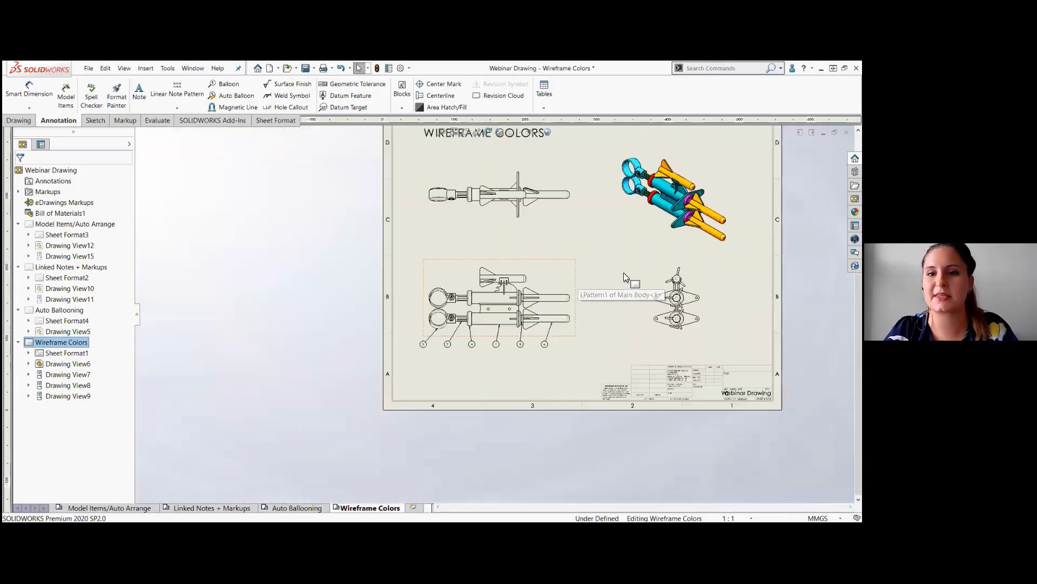
scroll(655, 230, "up", 8)
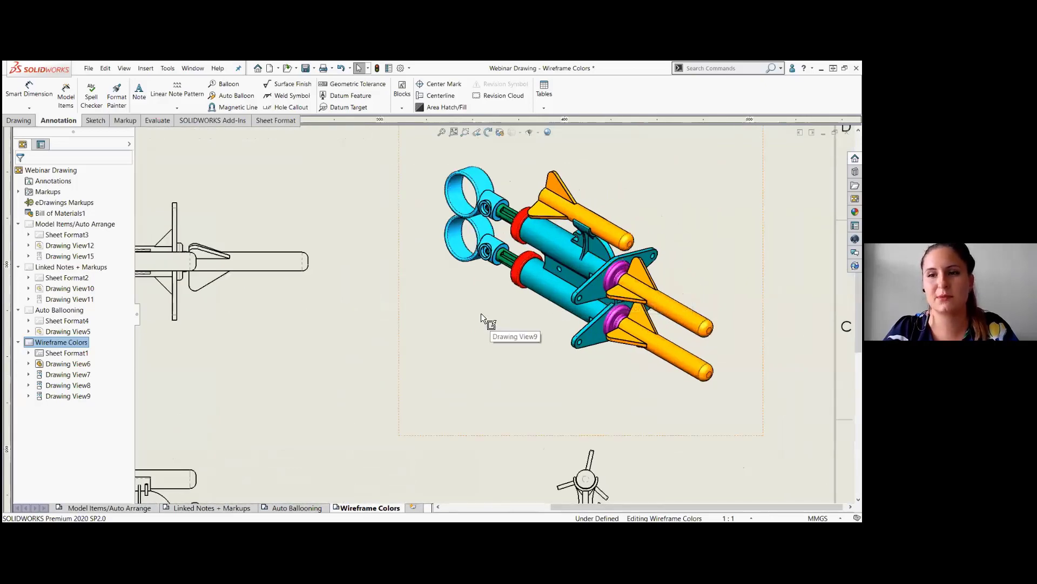
scroll(484, 313, "down", 2)
scroll(462, 384, "down", 3)
scroll(453, 403, "up", 5)
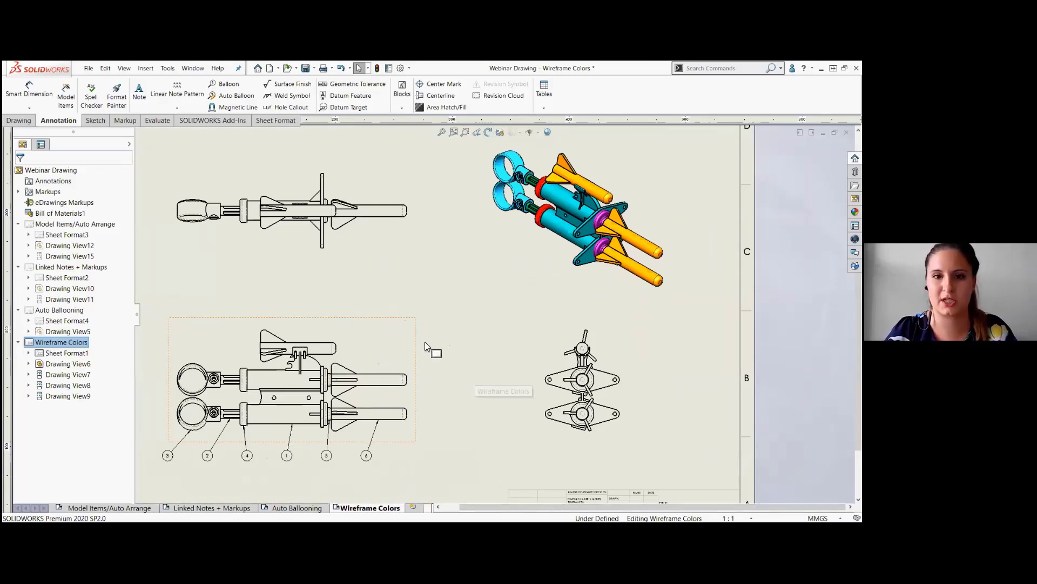
- Enable "Use model color for HLR/HLV in drawings" in the document's detailing properties and check the recoloured wireframe views
left_click(400, 73)
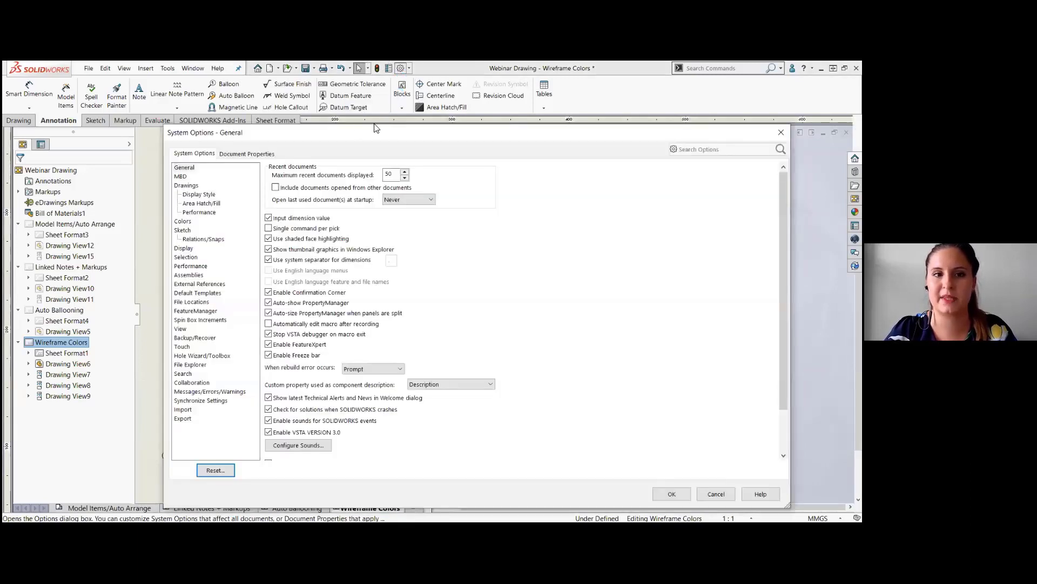
left_click(248, 155)
left_click(192, 248)
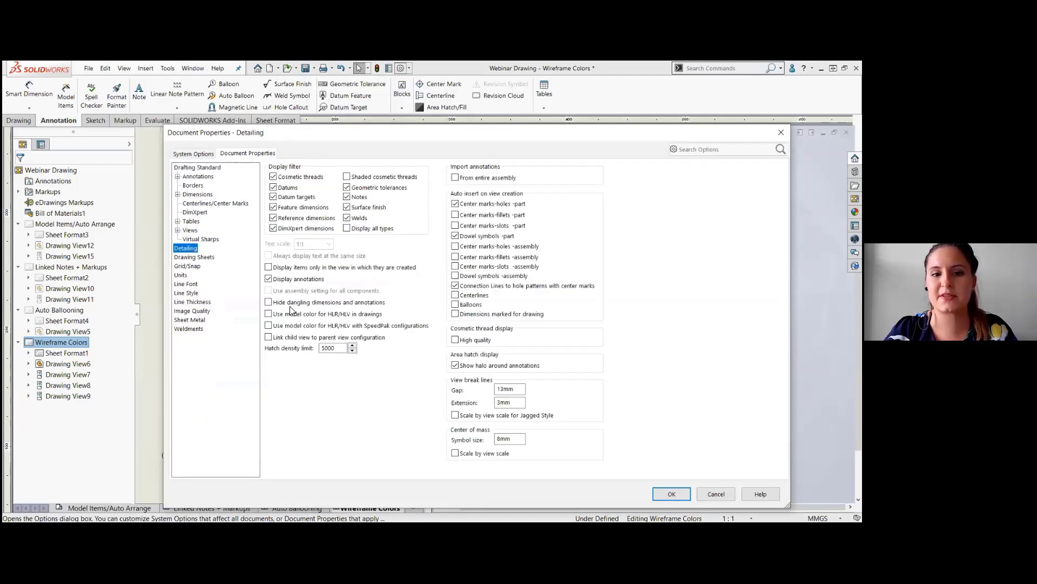
left_click(270, 316)
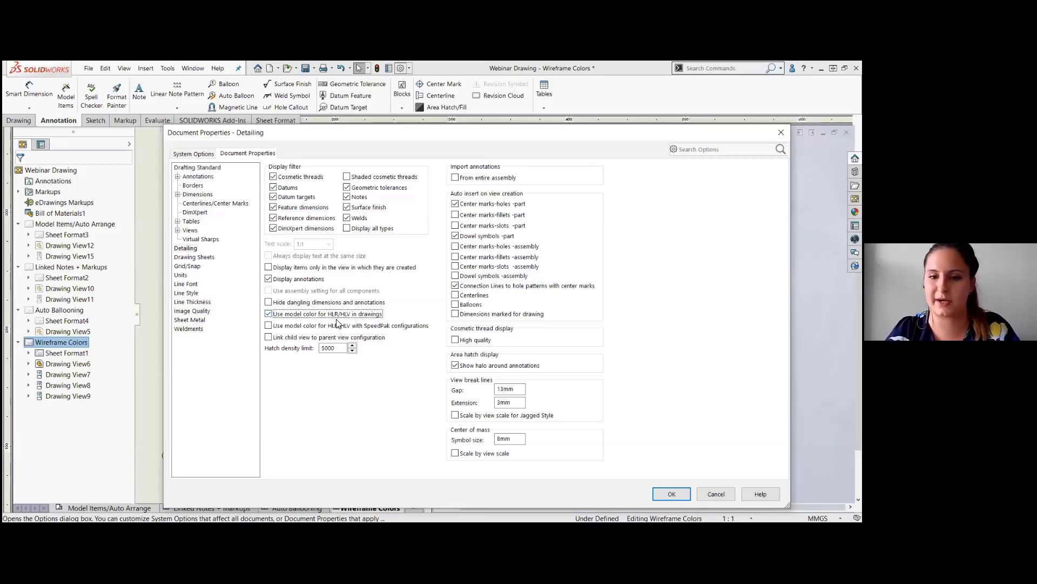
left_click(668, 494)
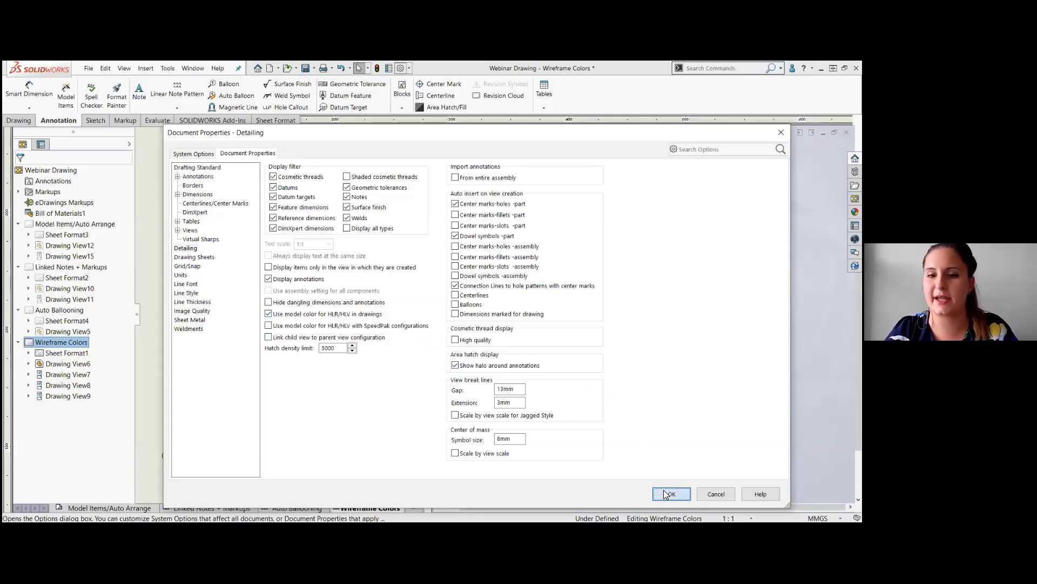
scroll(440, 245, "up", 2)
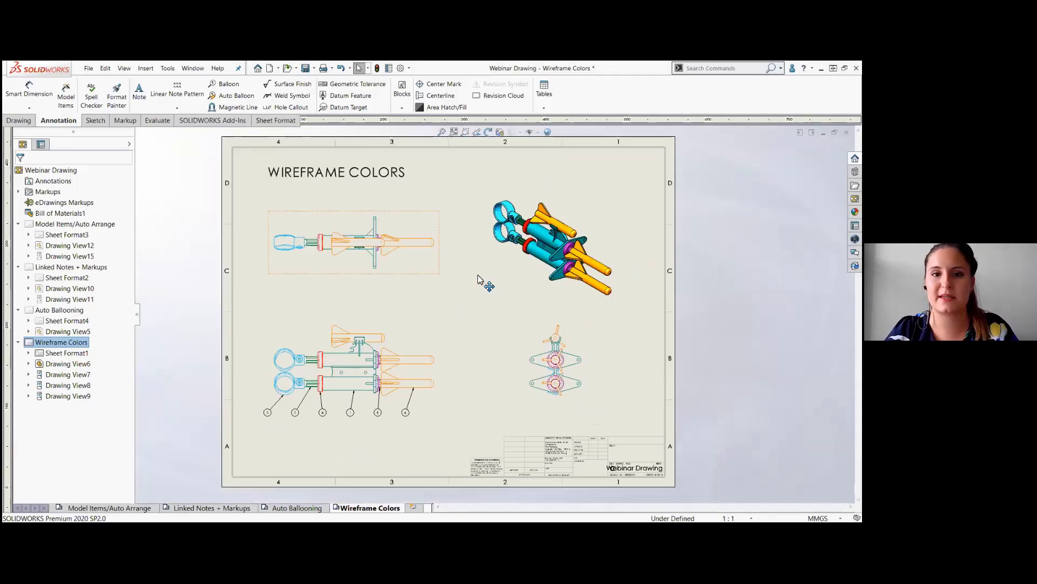
scroll(481, 282, "down", 1)
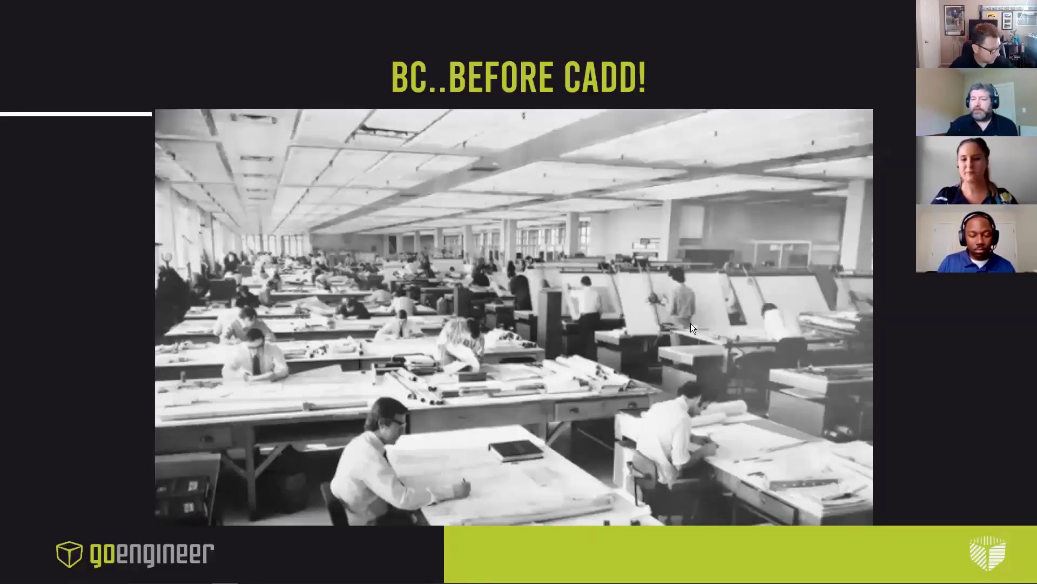
- Switch from the slides to SOLIDWORKS and bring up the open PLATE drawing in place of the ASSEMBLY drawing
key("super+Tab")
left_click(466, 336)
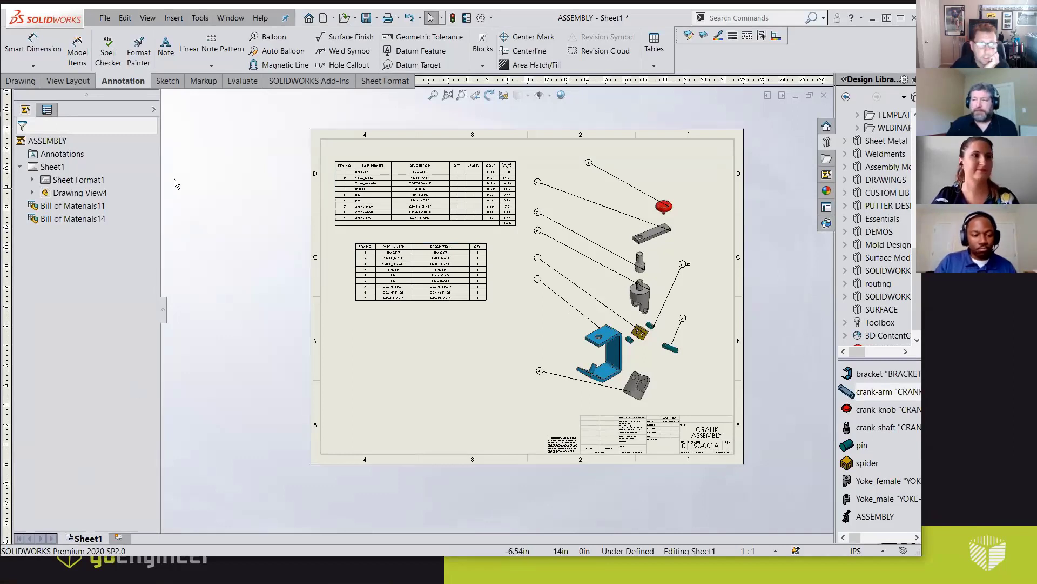
left_click(224, 20)
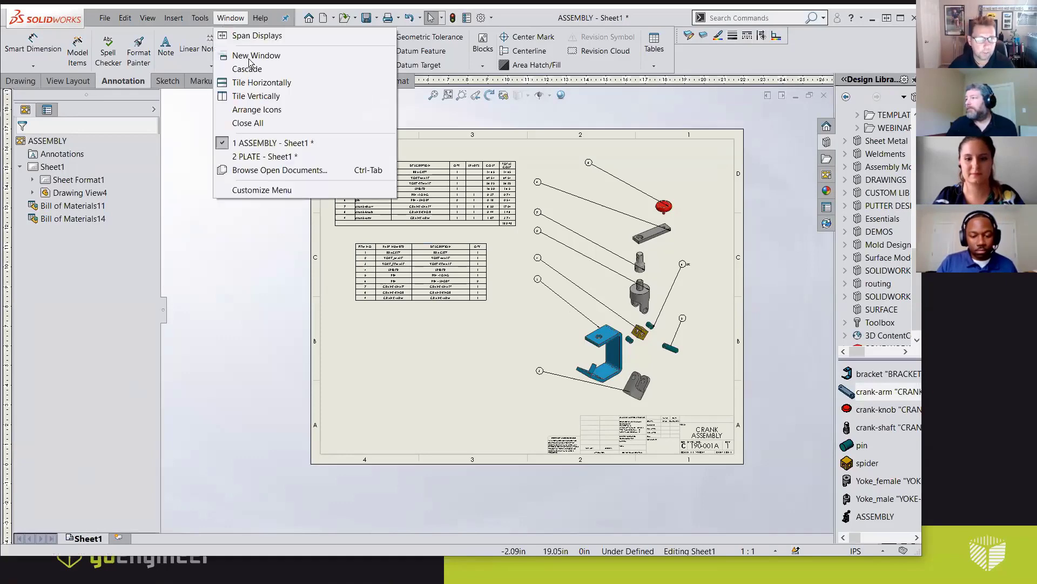
left_click(250, 156)
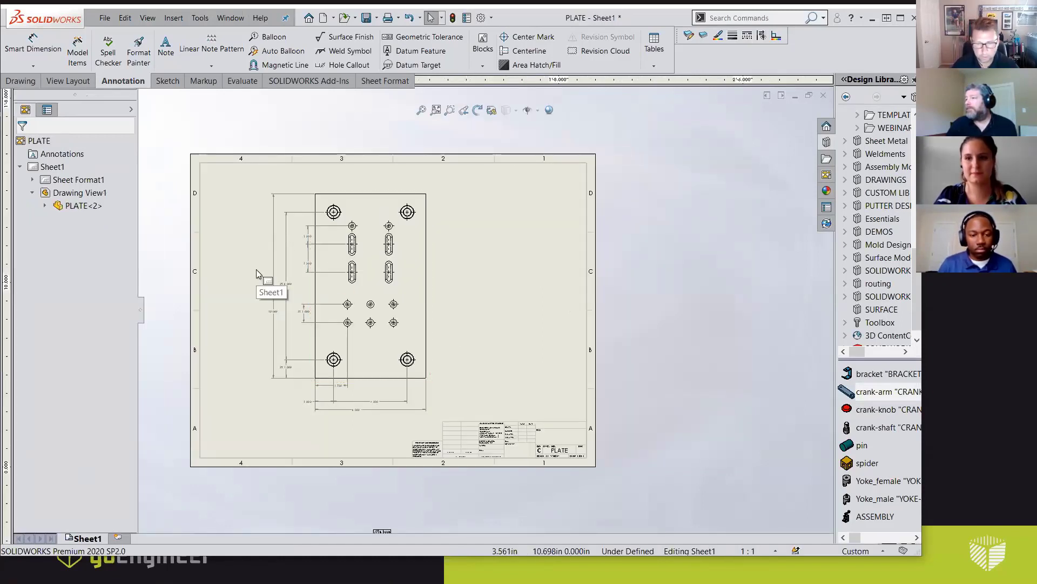
scroll(299, 347, "down", 2)
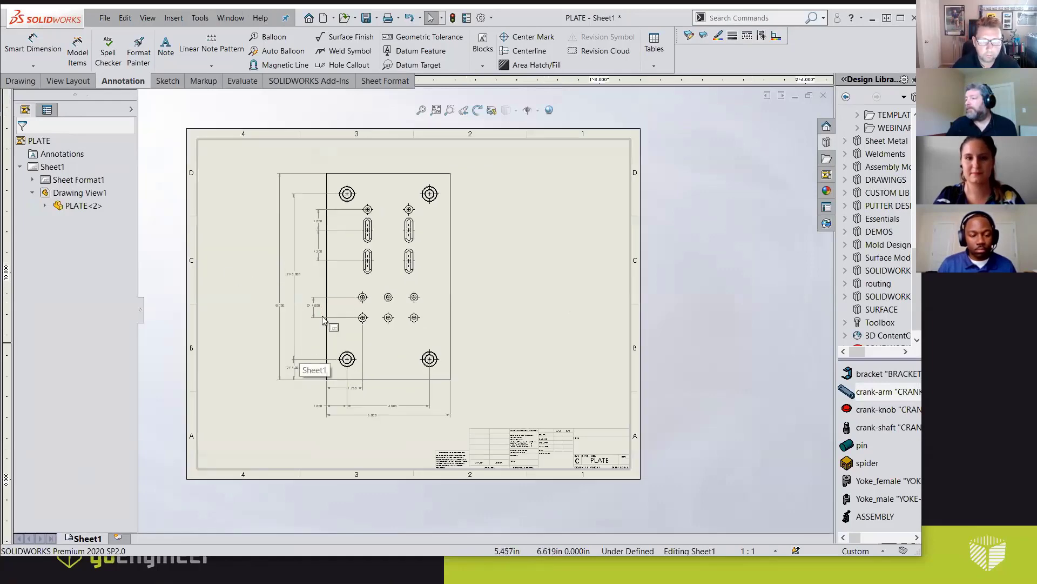
- Dimension the height of the lower-left small hole from the plate's bottom edge, placing the dimension beside the plate's left edge
scroll(338, 296, "down", 2)
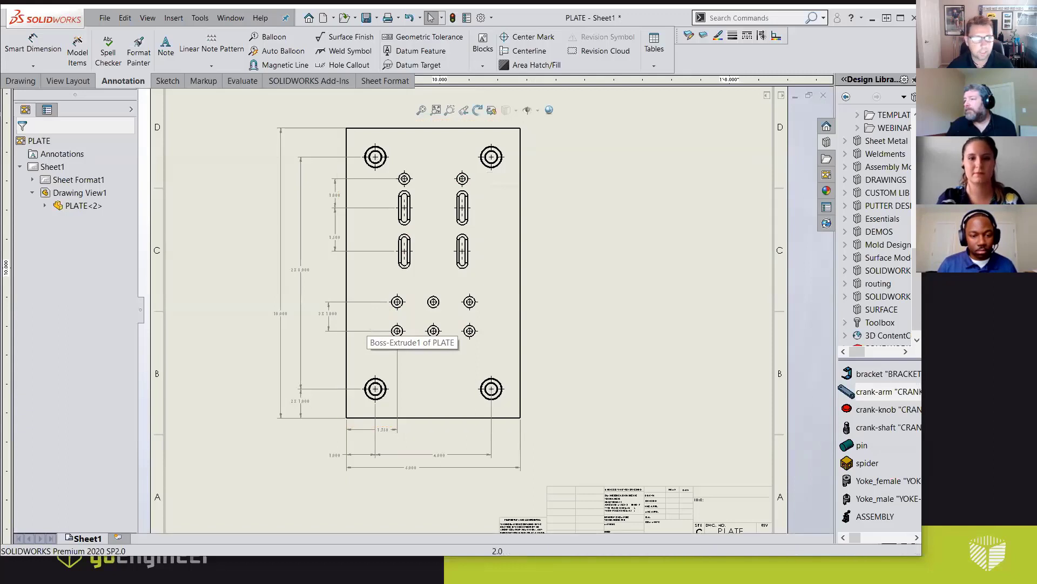
left_click(33, 46)
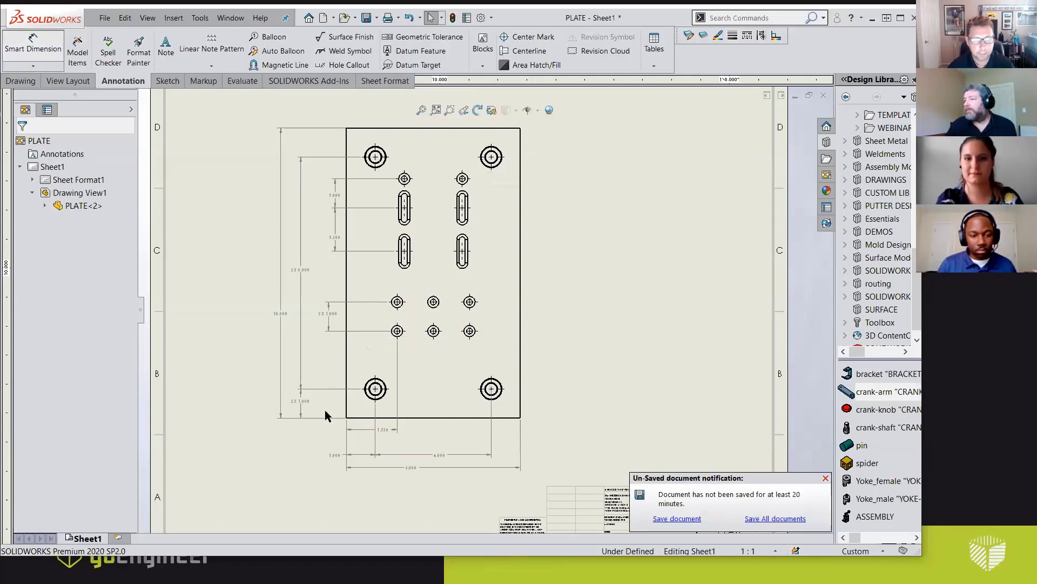
left_click(354, 417)
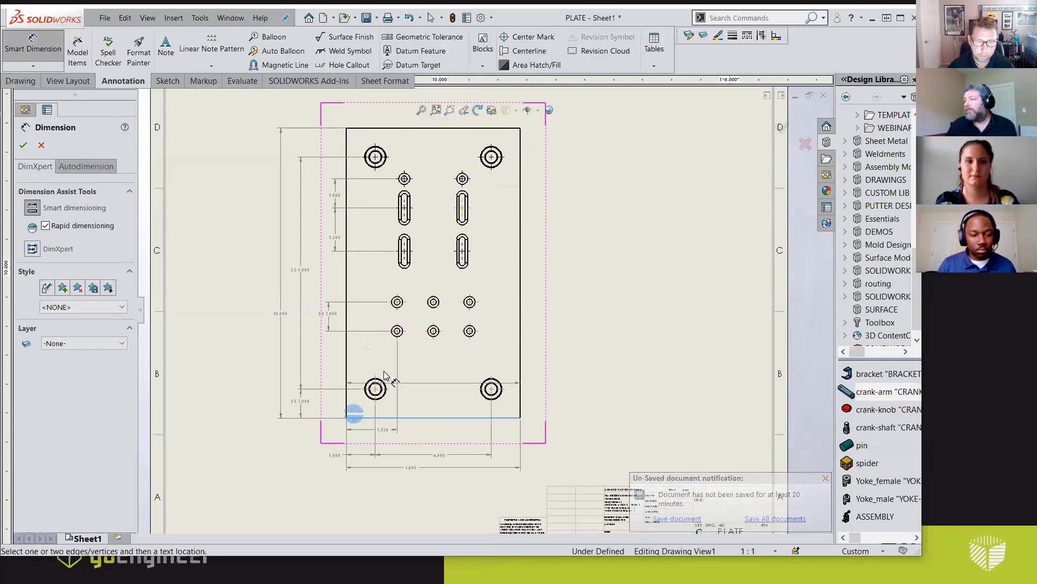
left_click(397, 330)
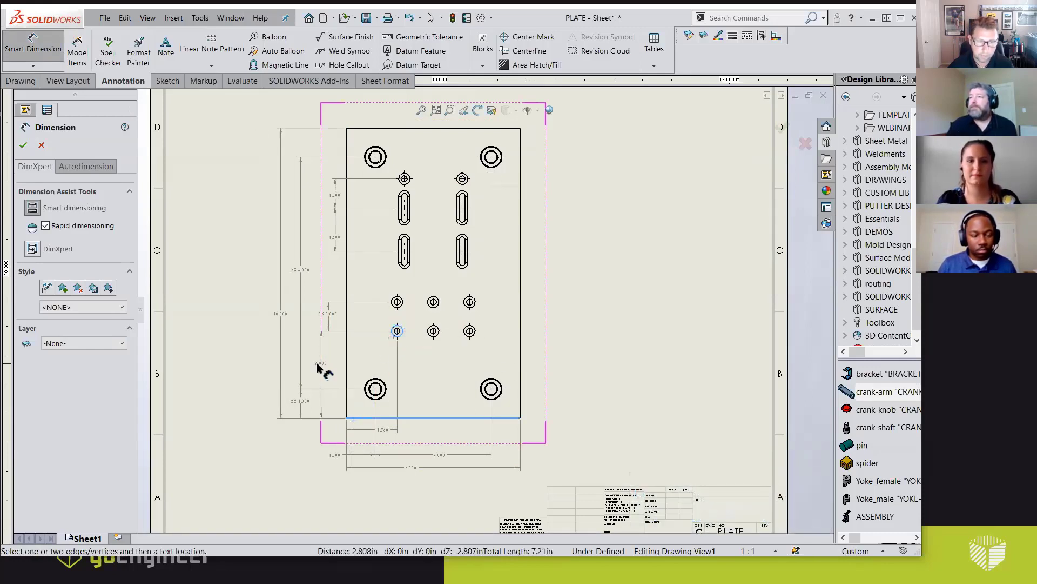
left_click(319, 365)
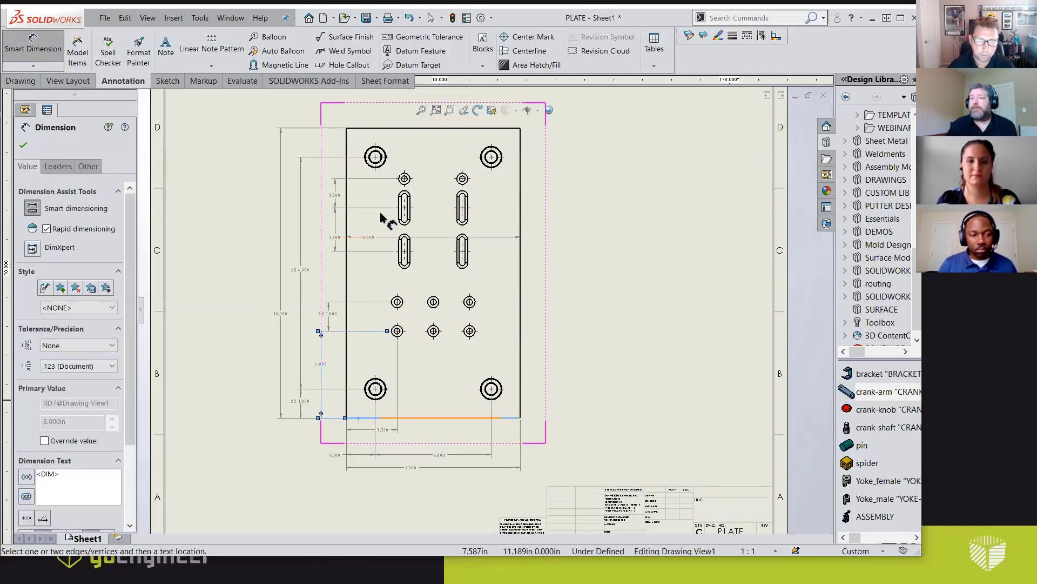
- Dimension the height of the upper-left small hole above the slots from the plate's bottom edge
left_click(404, 178)
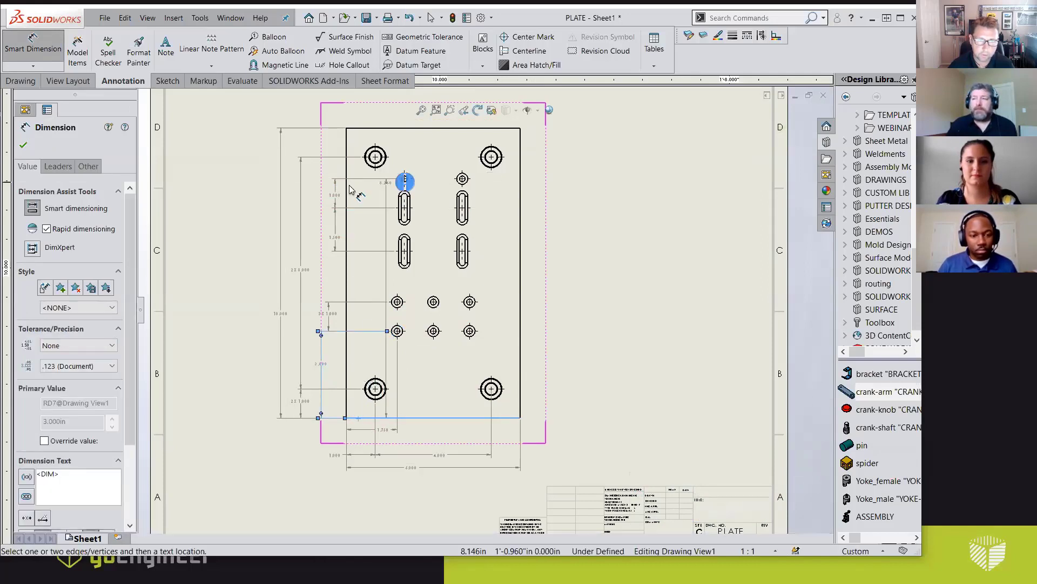
left_click(288, 207)
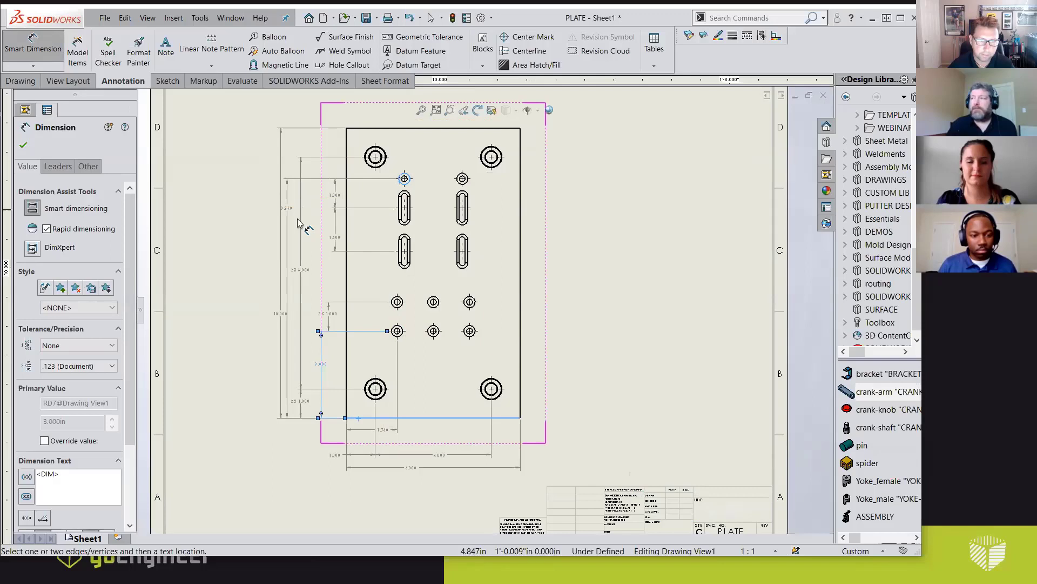
left_click(315, 231)
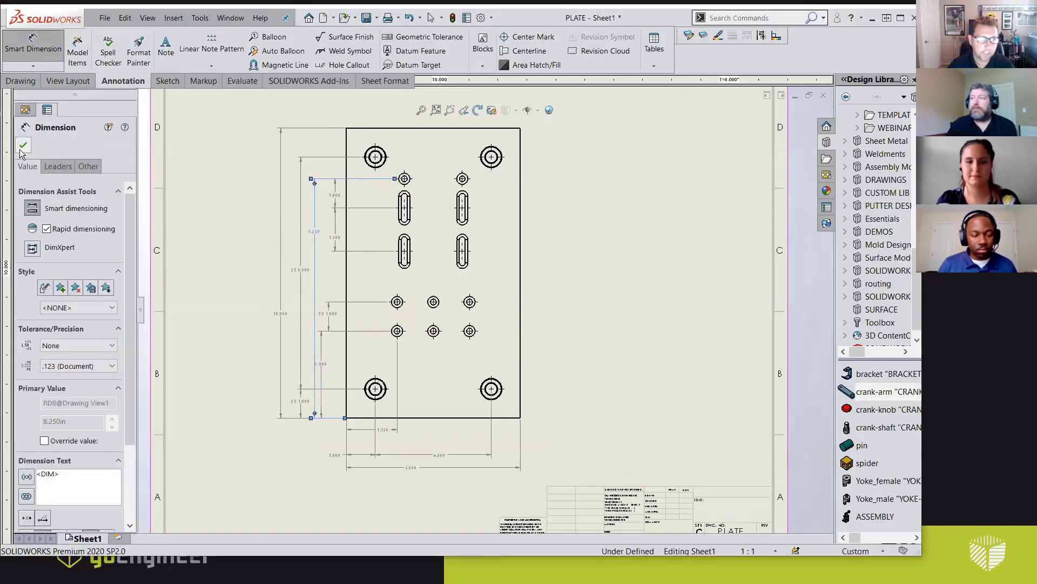
left_click(22, 145)
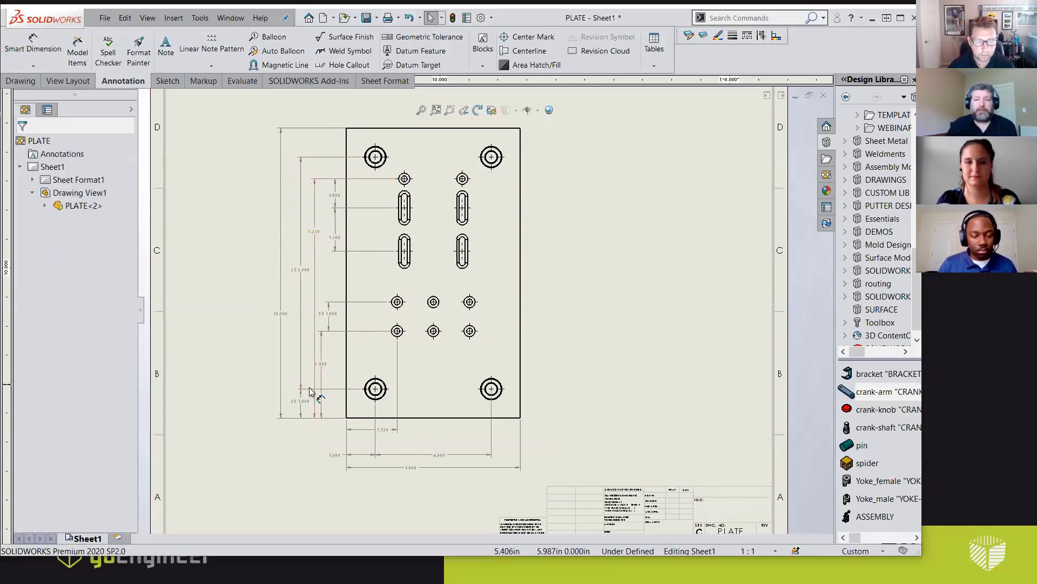
- Enable Break Lines for both new hole-height dimensions together, covering their extension and dimension lines
scroll(322, 398, "down", 3)
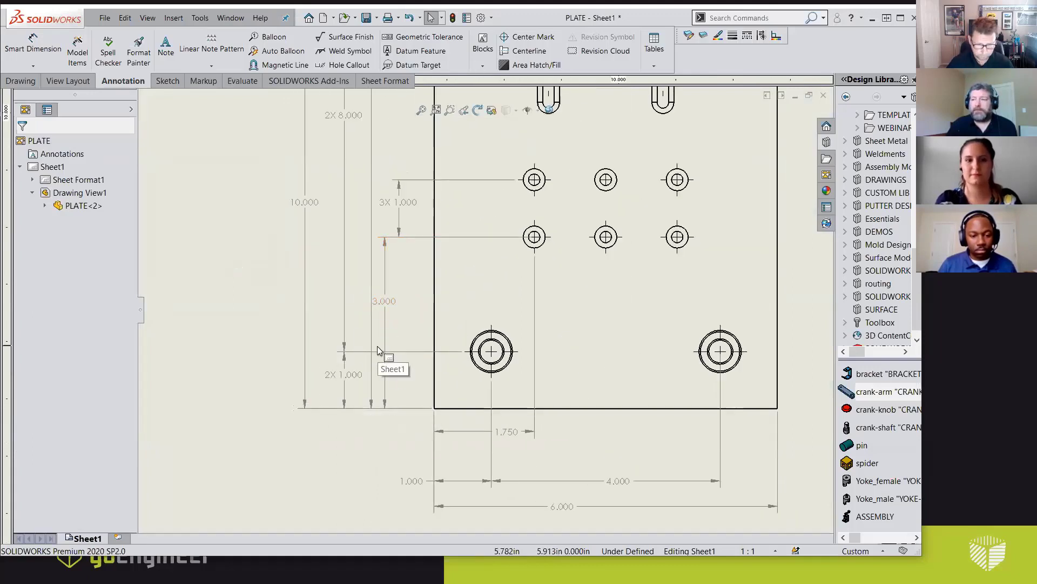
key("ctrl")
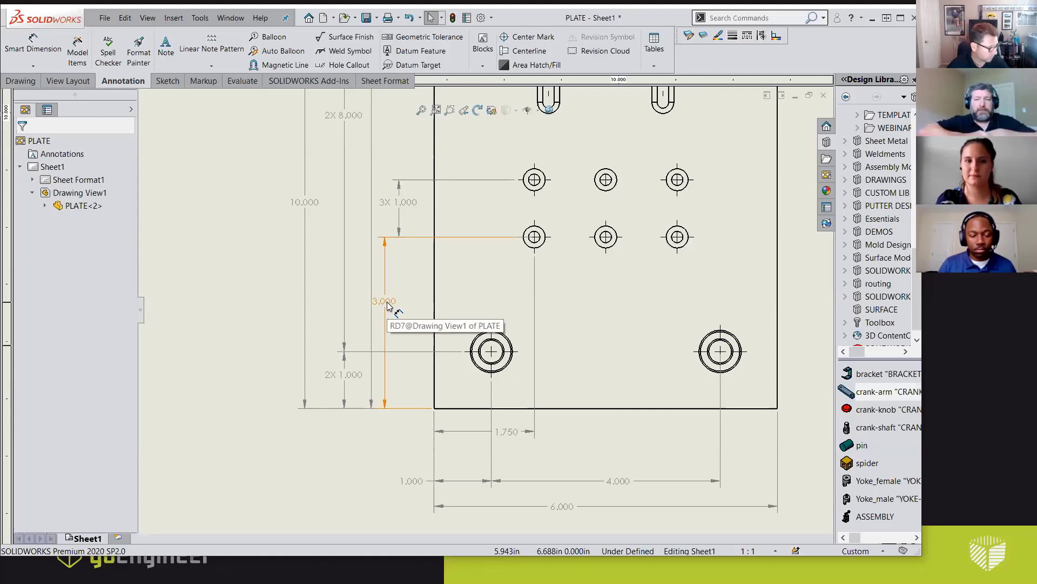
left_click(371, 166)
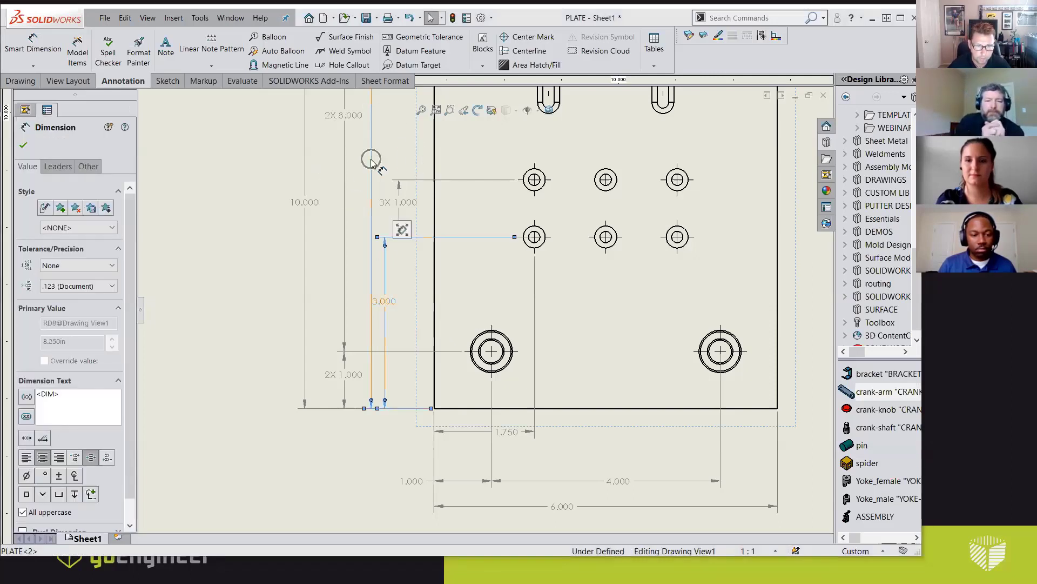
left_click(63, 168)
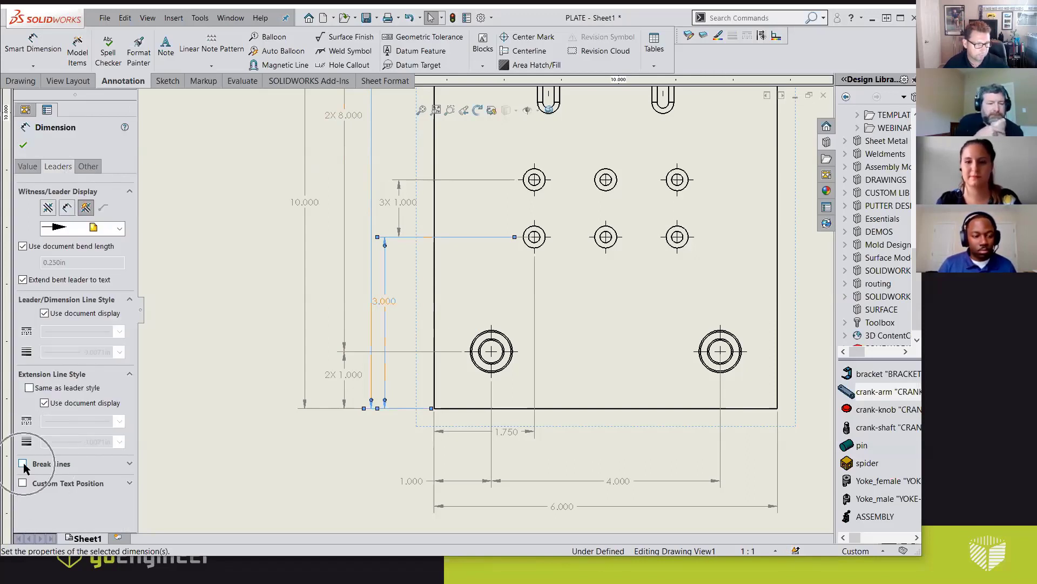
left_click(22, 463)
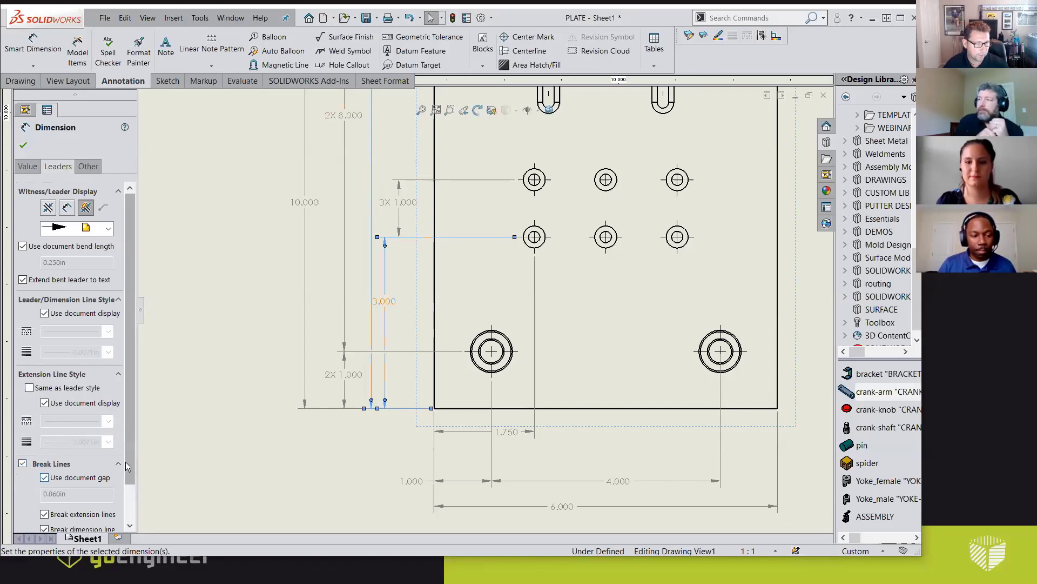
scroll(124, 464, "down", 2)
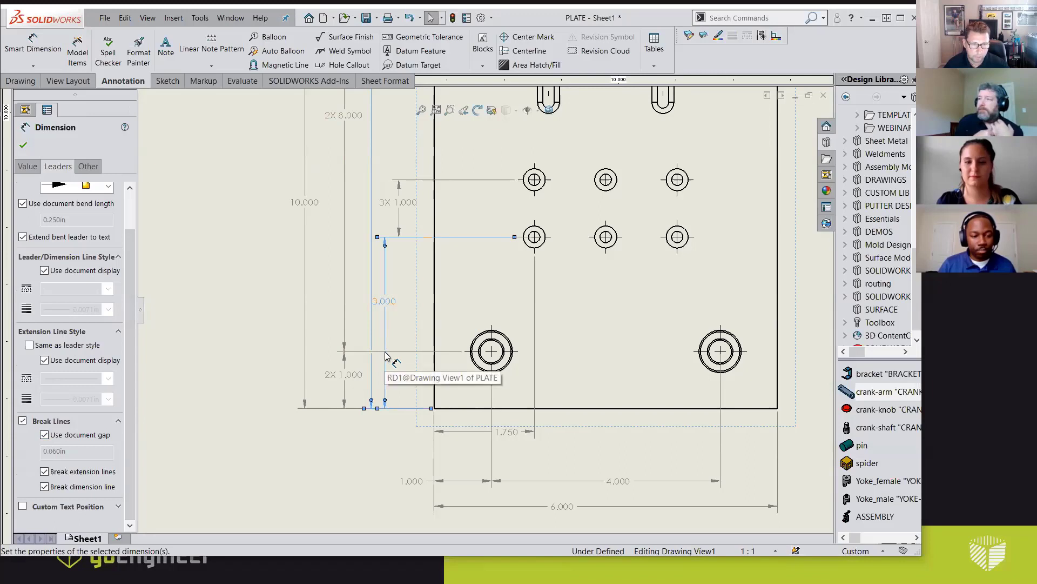
- Override the document gap for the two dimensions' line breaks with a gap of 0.125 in
left_click(44, 435)
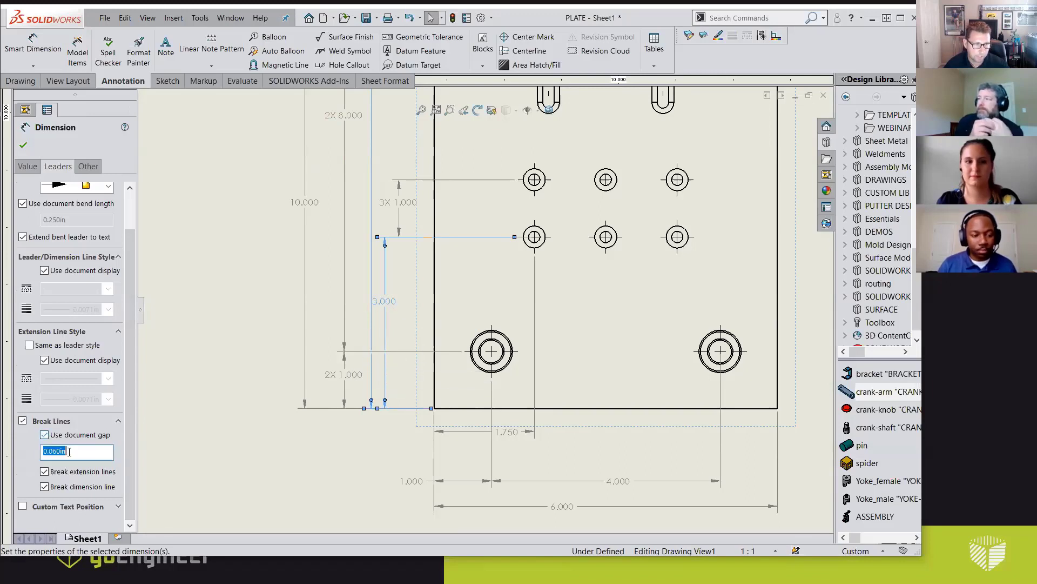
left_click(45, 451)
type(".125")
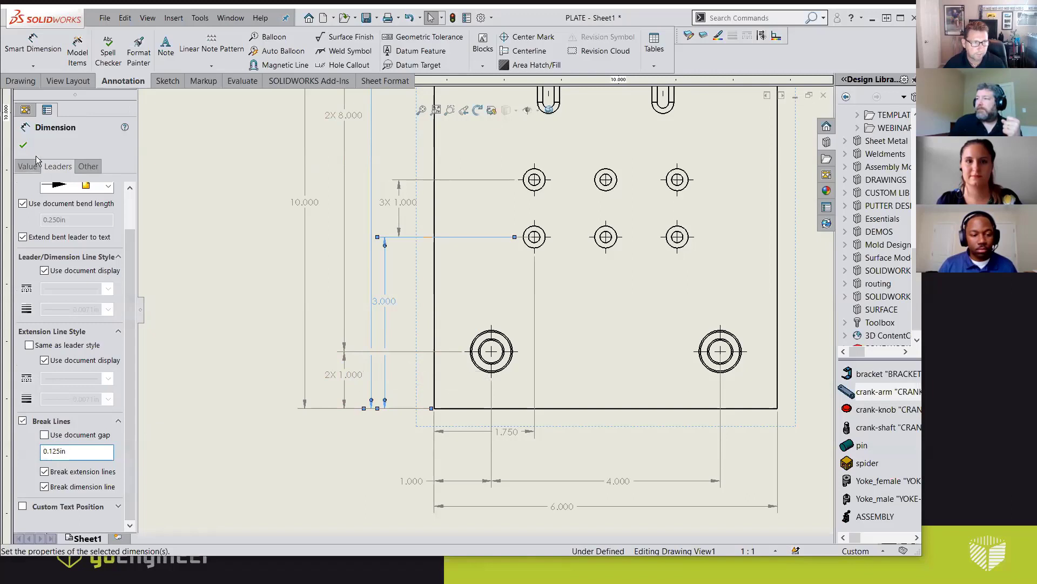
left_click(24, 146)
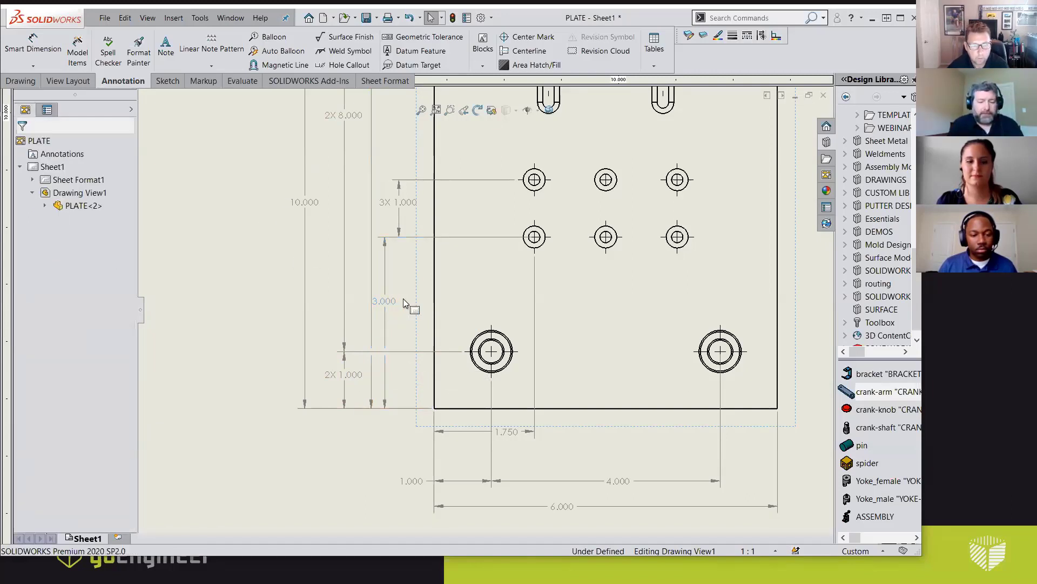
- Move the lower small hole's height dimension outward past the plate's overall height dimension
left_click_drag(389, 301, 272, 293)
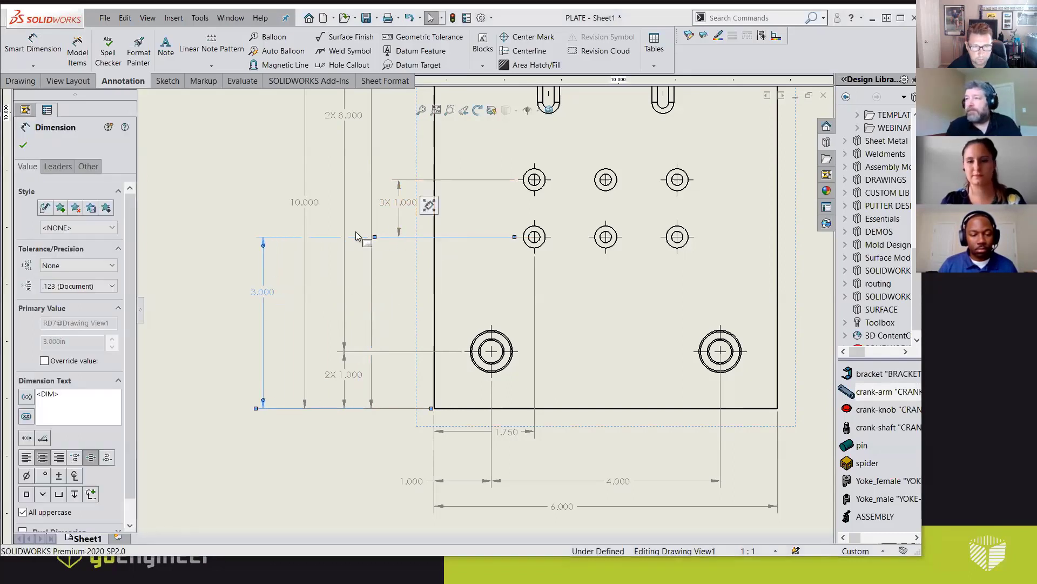
left_click(247, 200)
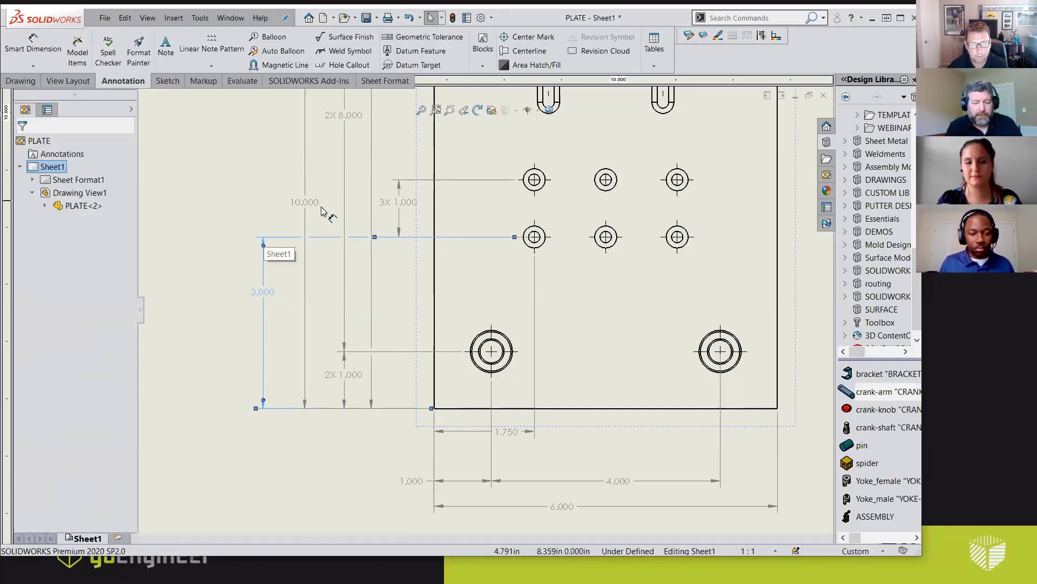
key("f")
scroll(407, 225, "down", 2)
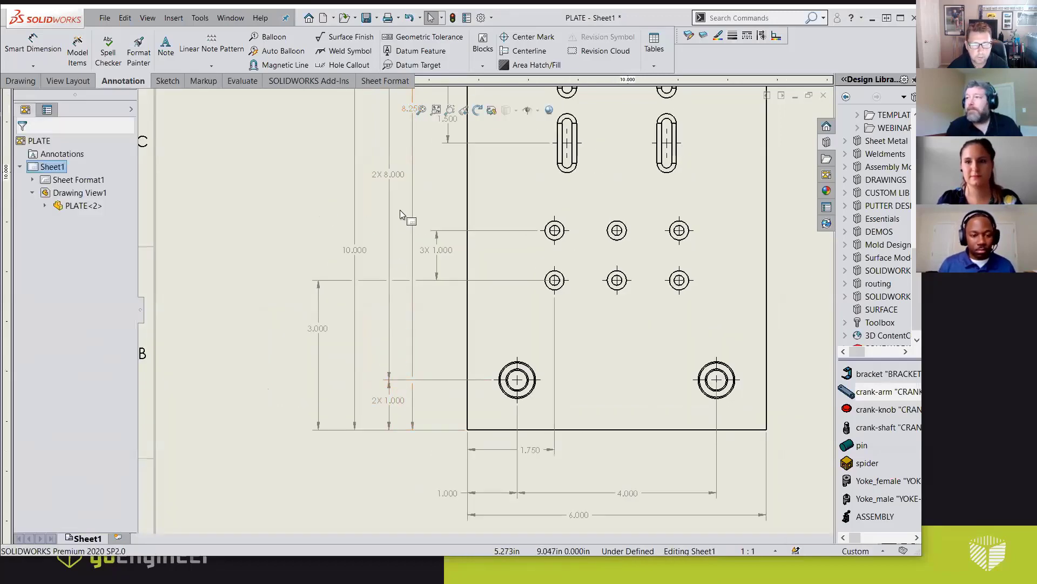
- Move the upper small hole's height dimension outward beyond the lower hole's height dimension, making it the outermost one
scroll(418, 193, "up", 2)
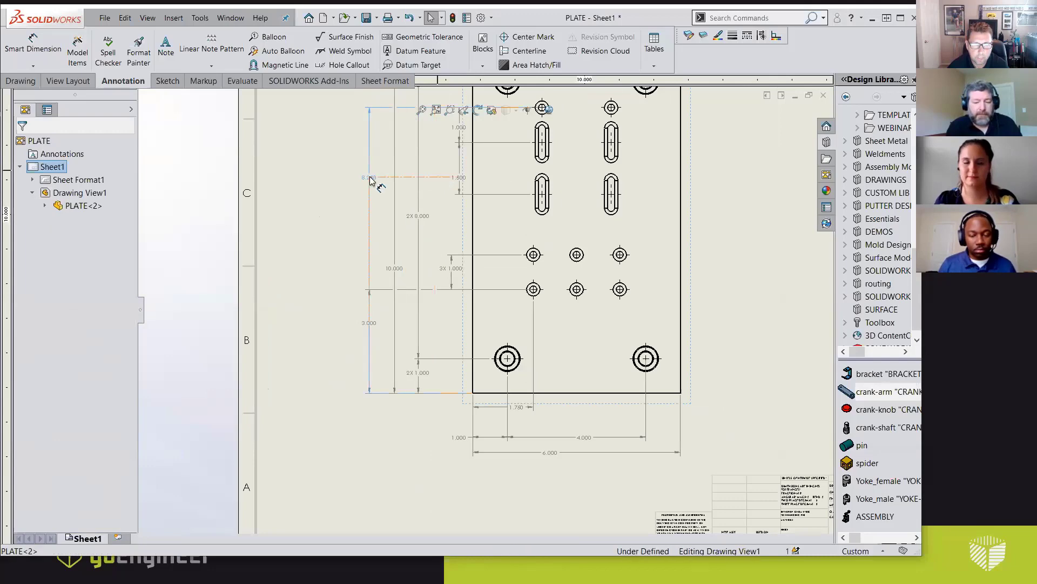
left_click_drag(381, 181, 354, 182)
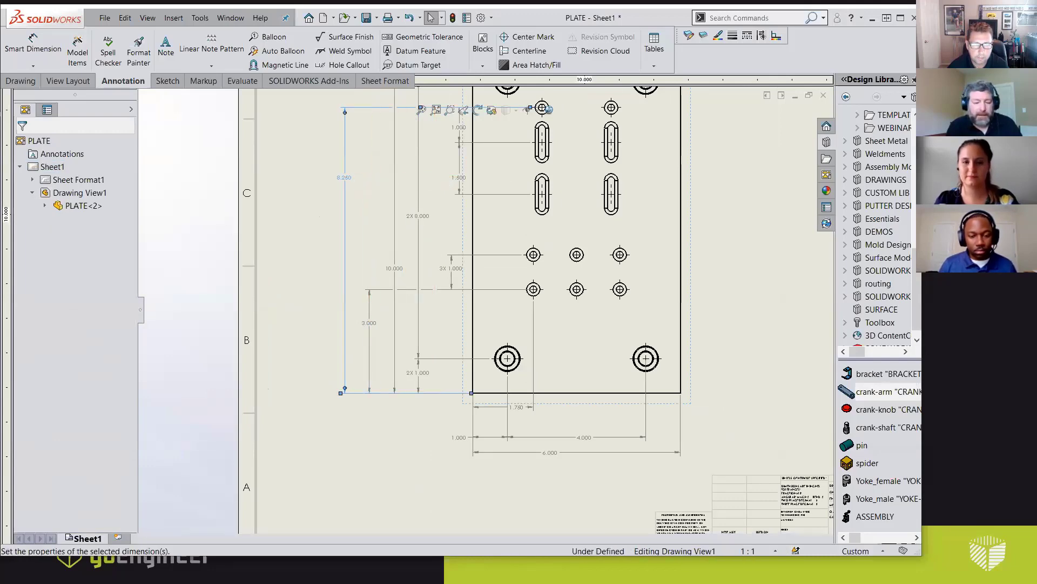
scroll(430, 147, "up", 2)
scroll(452, 243, "down", 4)
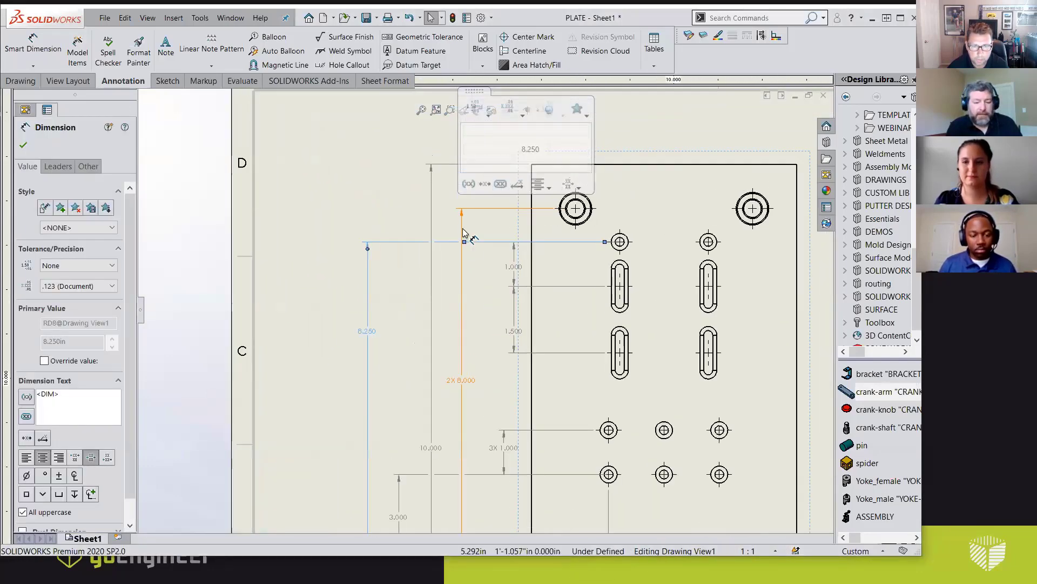
left_click(240, 249)
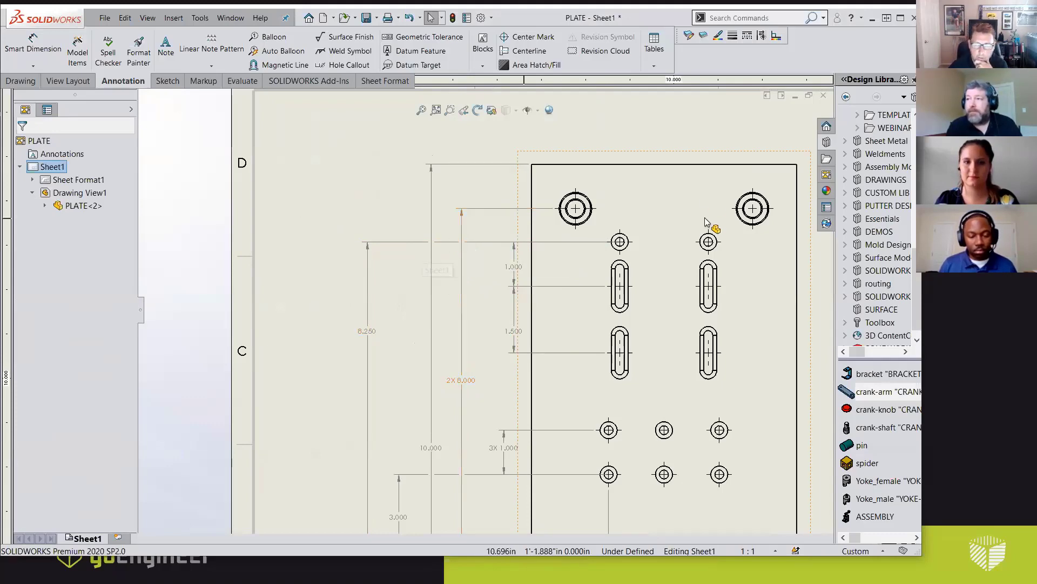
scroll(704, 218, "up", 3)
scroll(718, 315, "down", 1)
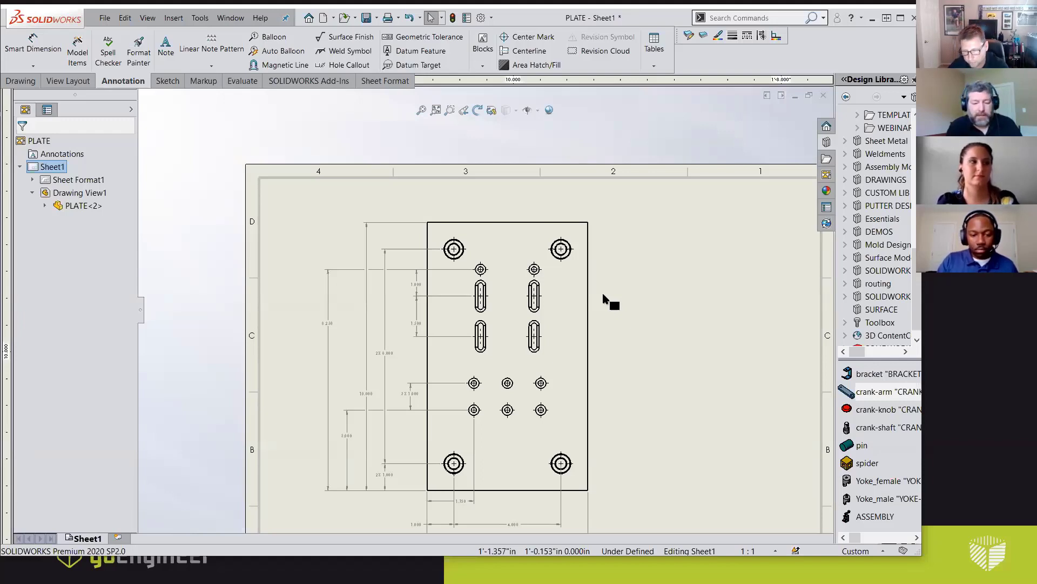
- Add datum feature symbols B on the plate's top edge and C on its bottom edge, both placed out beyond the right side
left_click(416, 52)
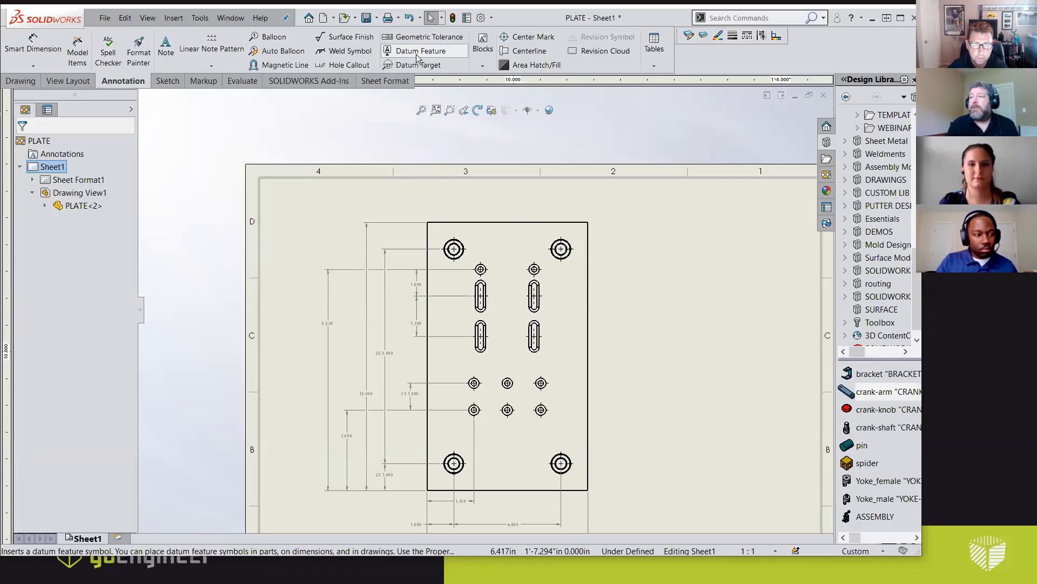
left_click(574, 224)
left_click(646, 203)
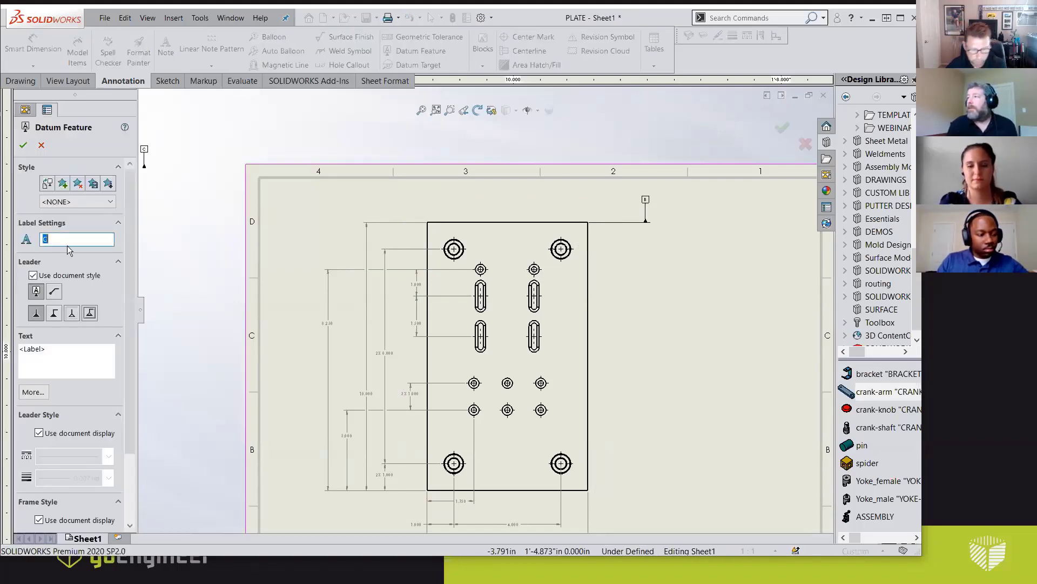
left_click(576, 493)
left_click(638, 509)
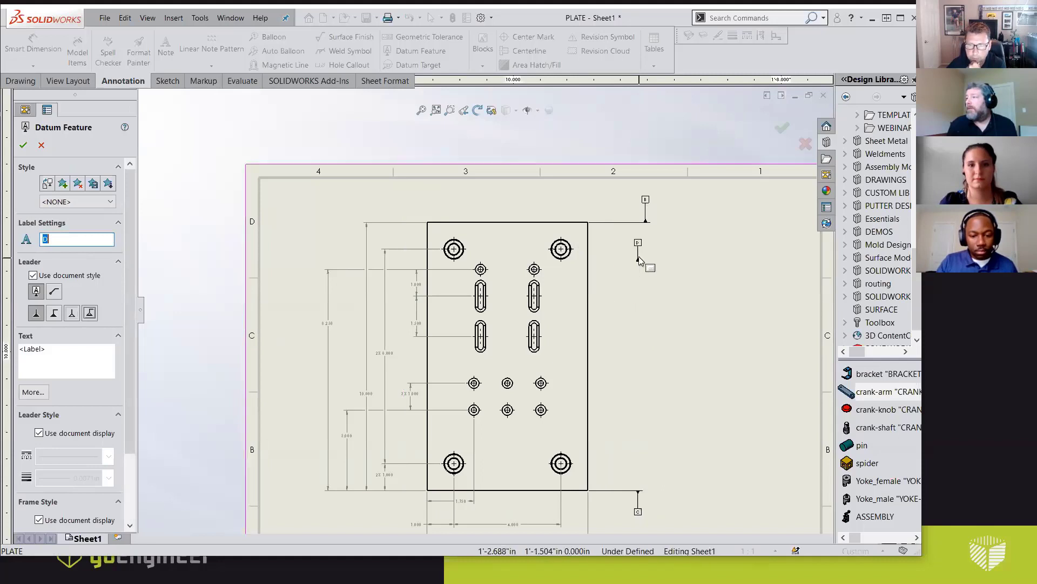
key("Escape")
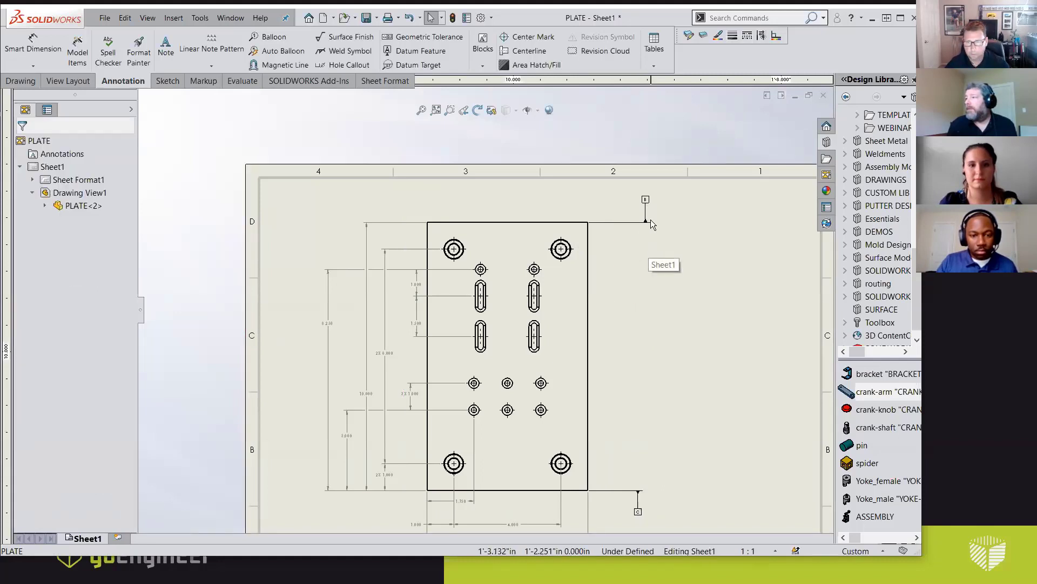
- Review datum B's label, leader, frame style and layer properties
left_click(647, 197)
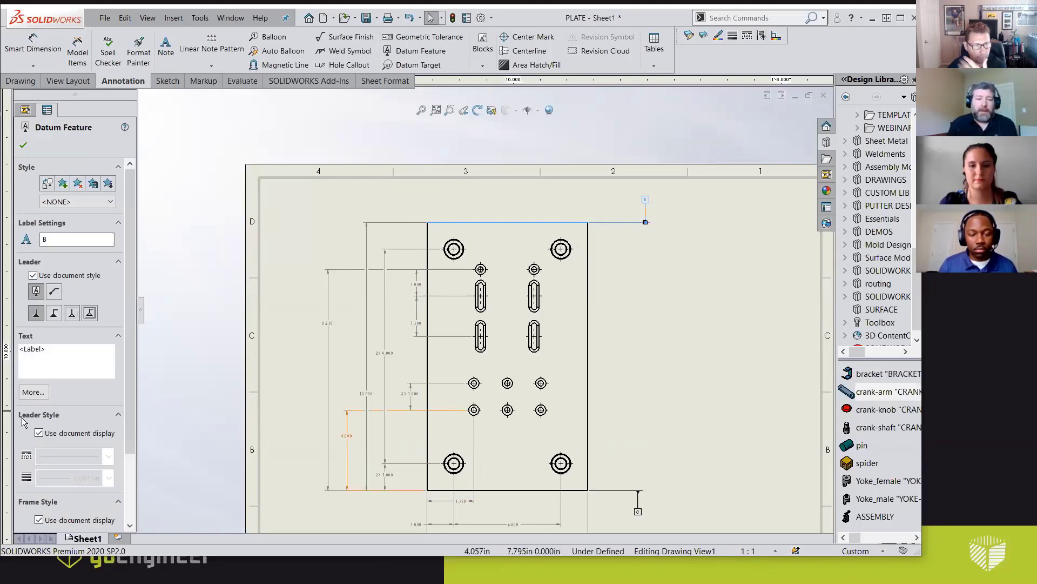
scroll(125, 298, "down", 2)
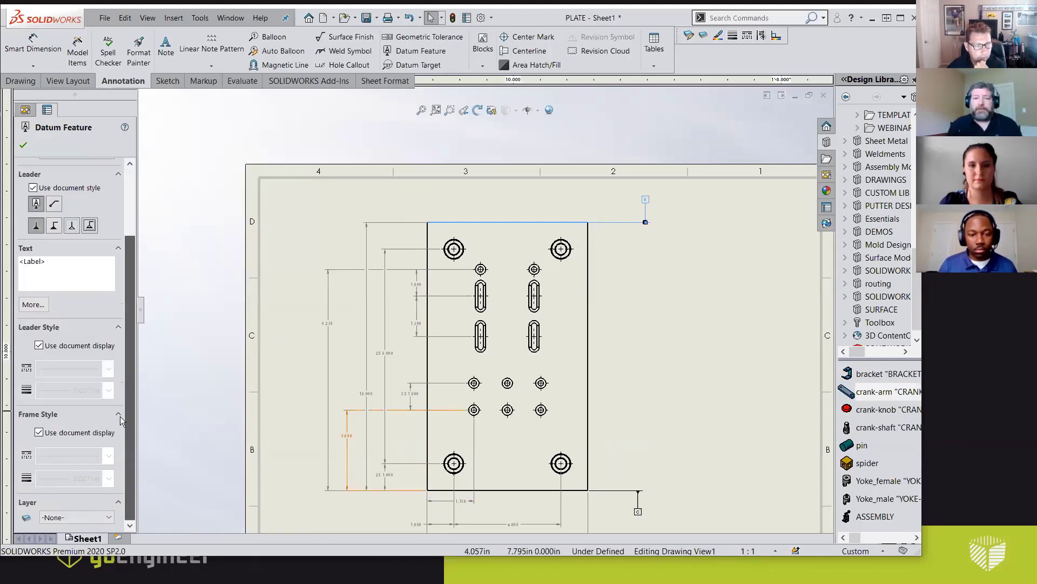
scroll(120, 378, "up", 3)
left_click(23, 145)
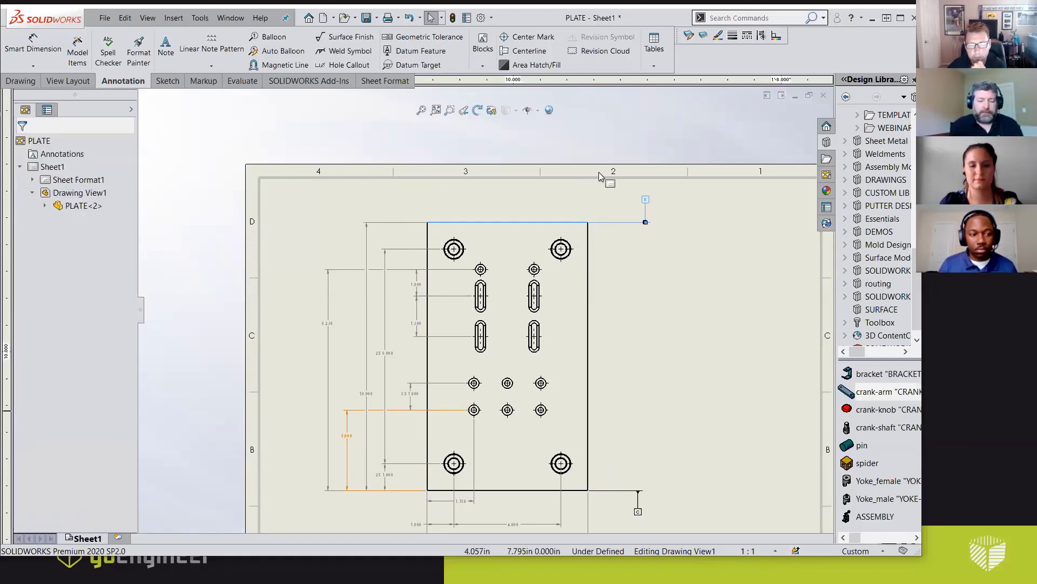
left_click(677, 204)
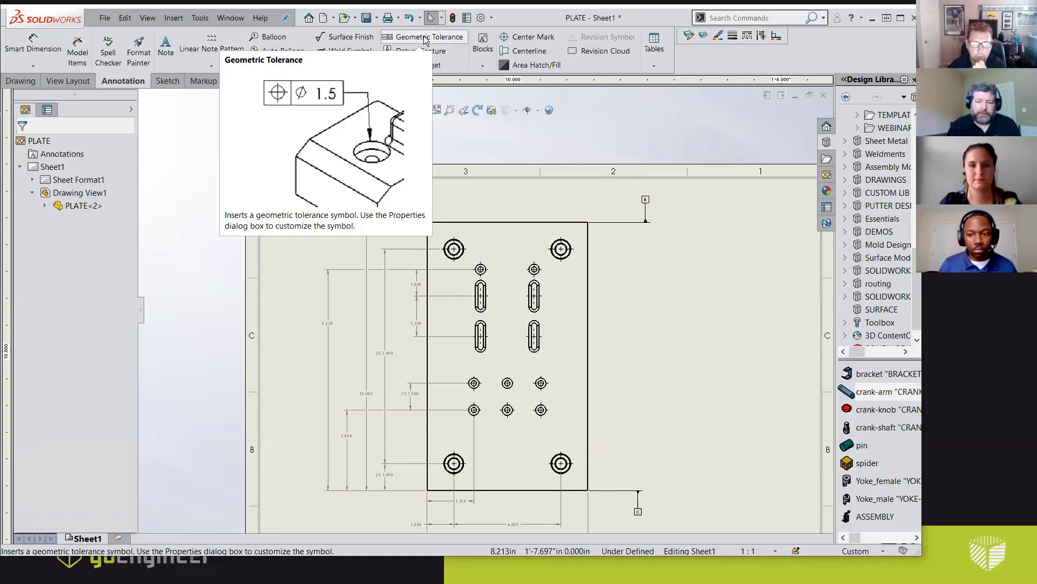
- Create a parallelism geometric tolerance frame with c as the primary entry and .010 as the secondary entry
left_click(426, 38)
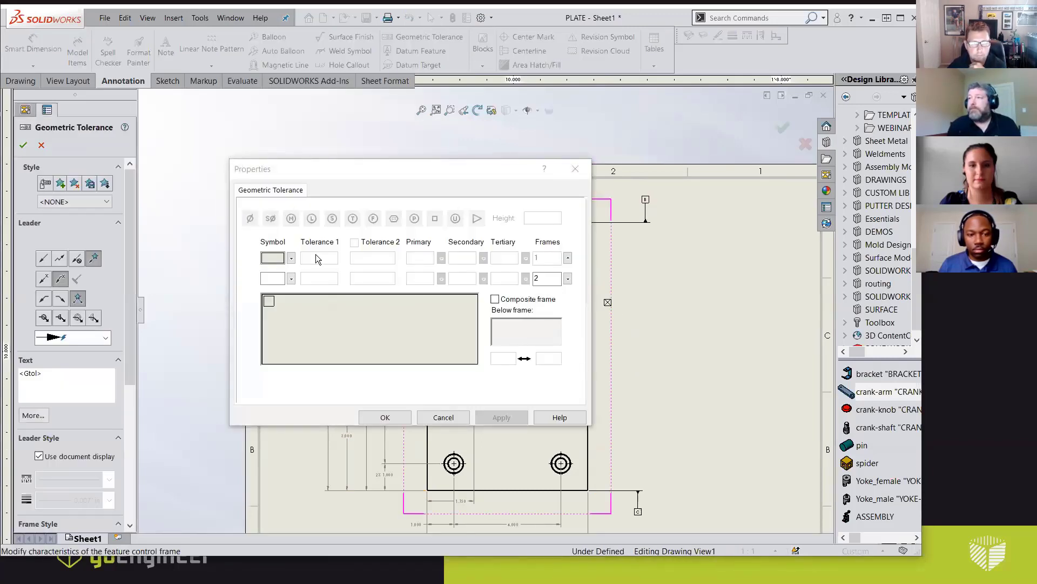
left_click(292, 257)
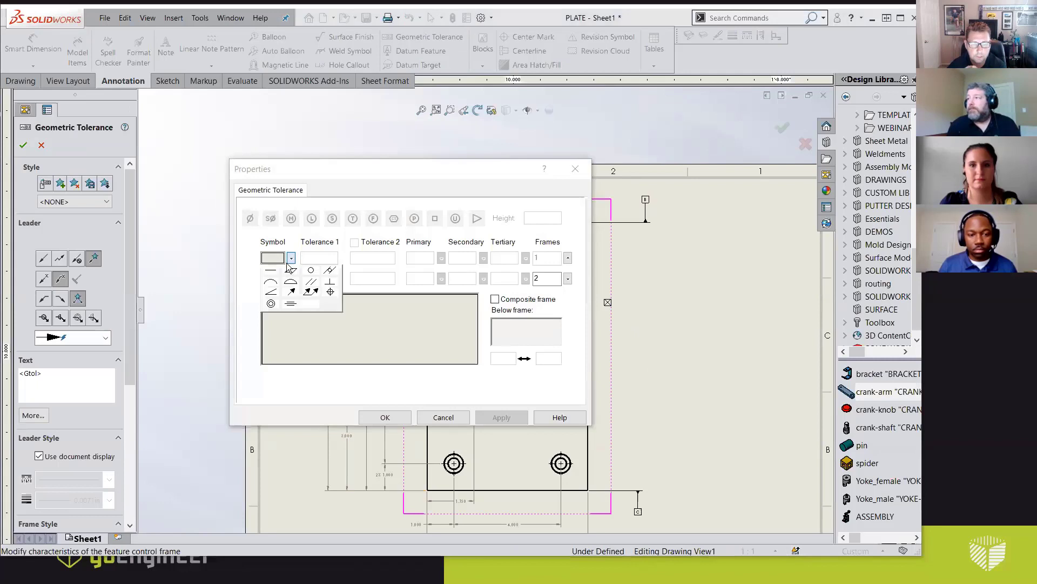
left_click(308, 282)
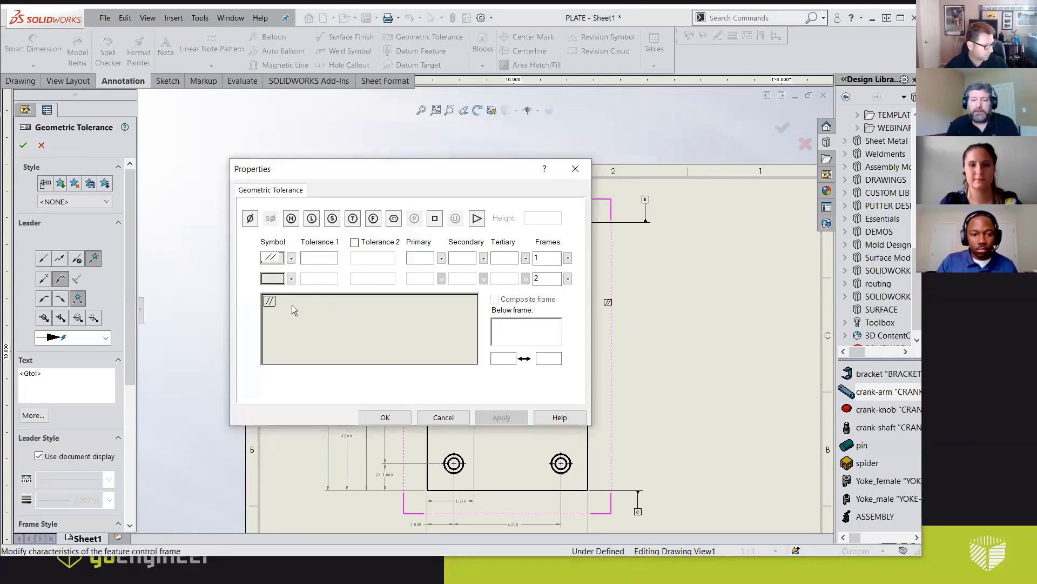
left_click(292, 306)
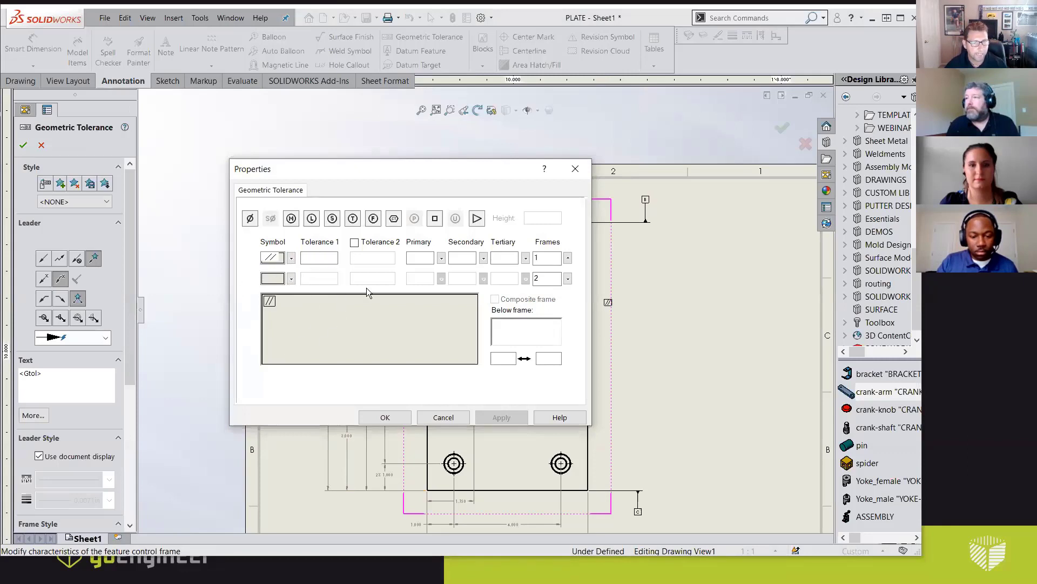
left_click(424, 258)
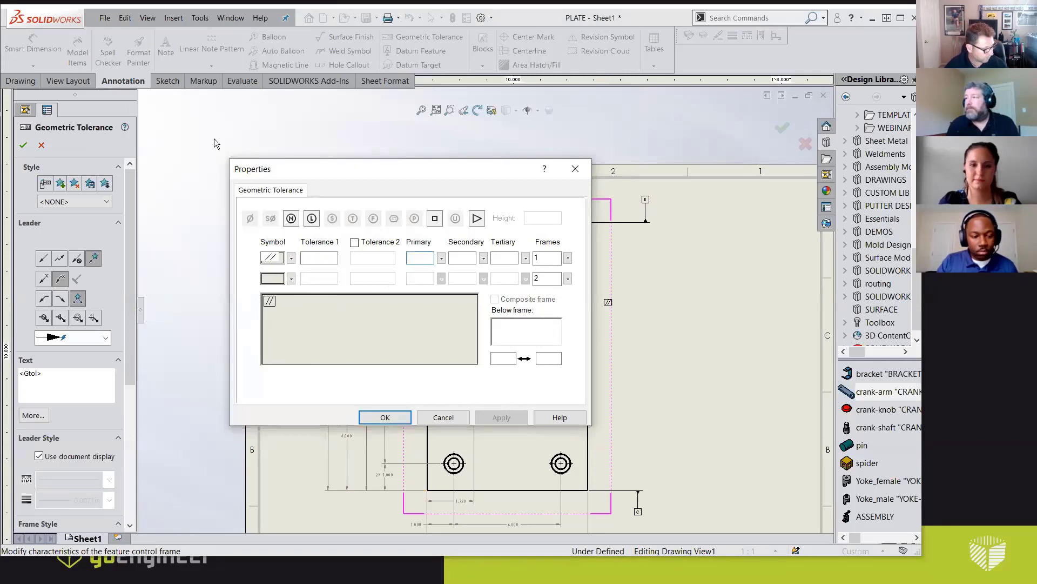
type("c")
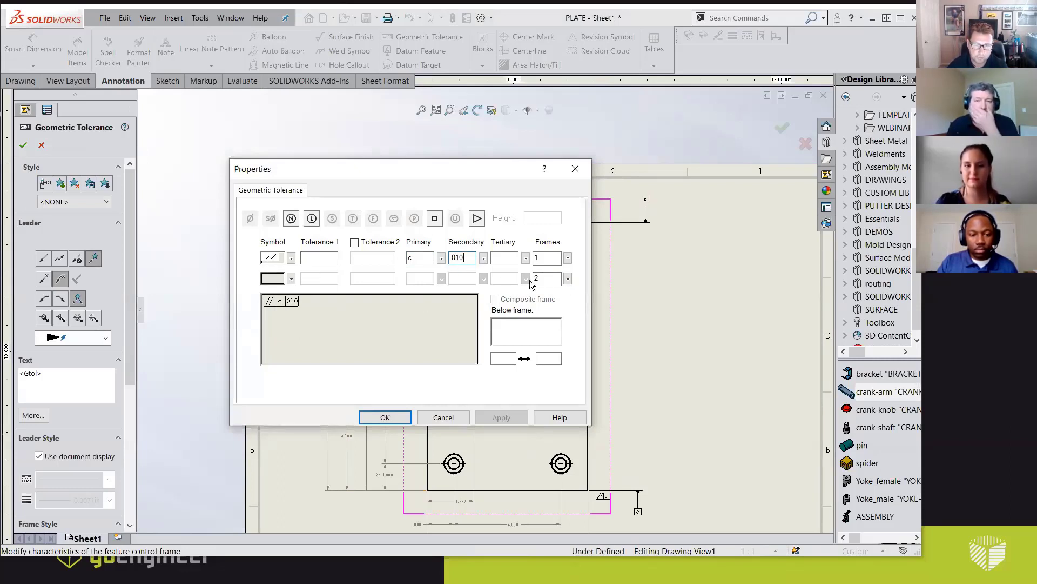
left_click(567, 280)
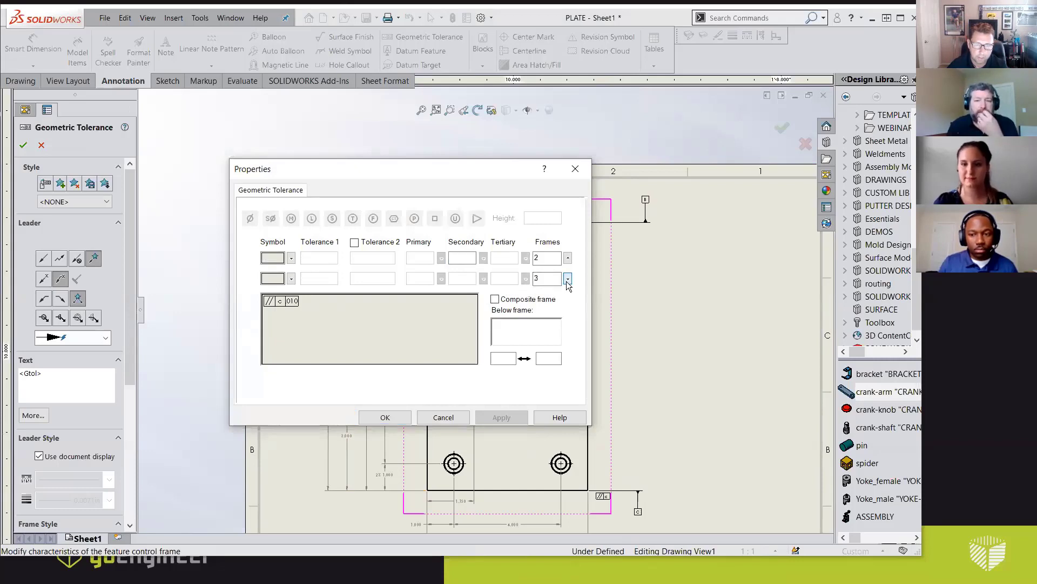
left_click(568, 258)
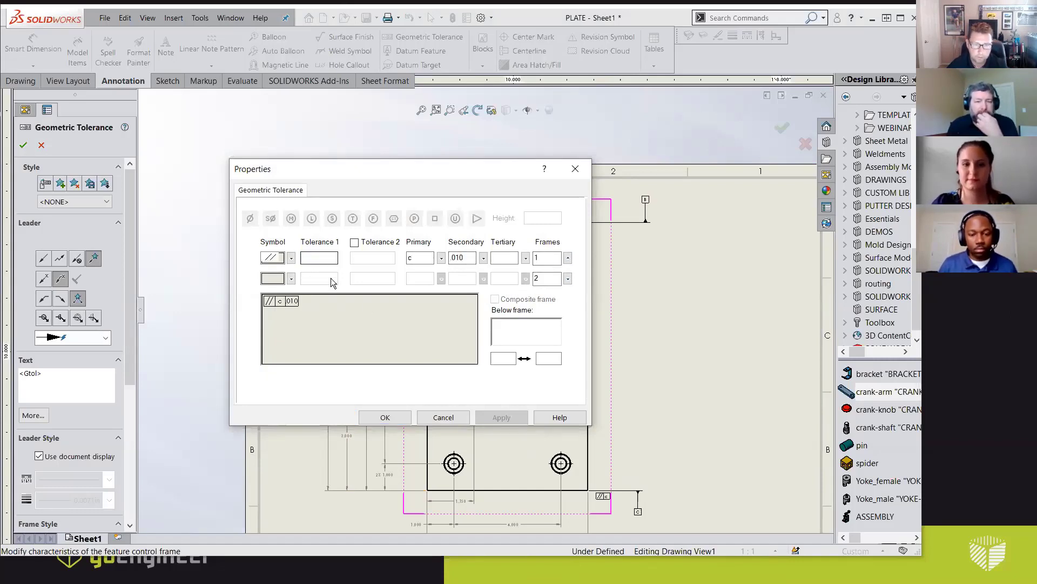
left_click(385, 417)
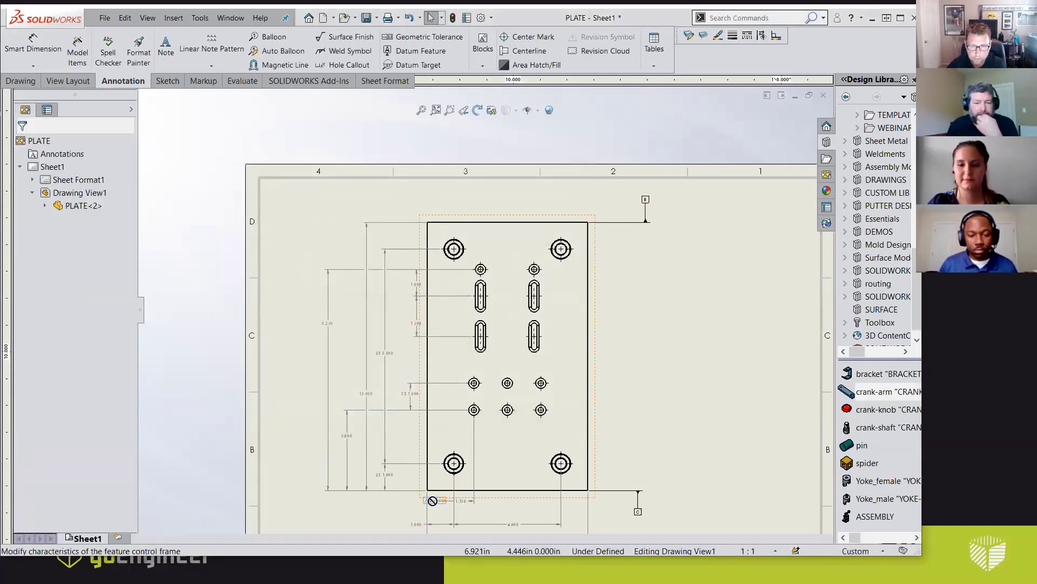
- Move the parallelism tolerance frame away from the plate's bottom-left dimension and seat it directly on top of the datum B symbol
left_click_drag(432, 502, 632, 303)
left_click_drag(660, 235, 648, 195)
left_click(662, 210)
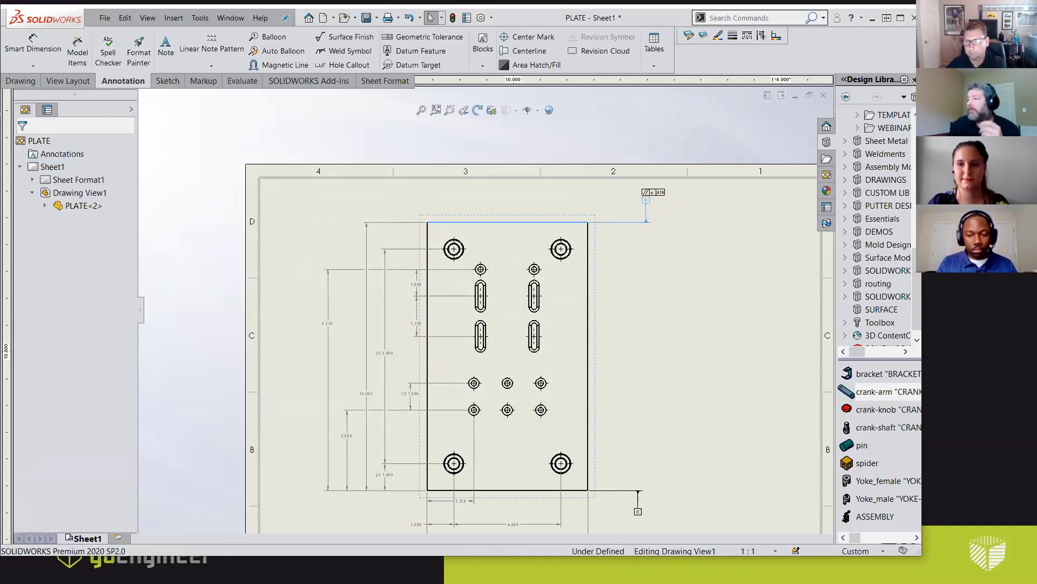
left_click(675, 224)
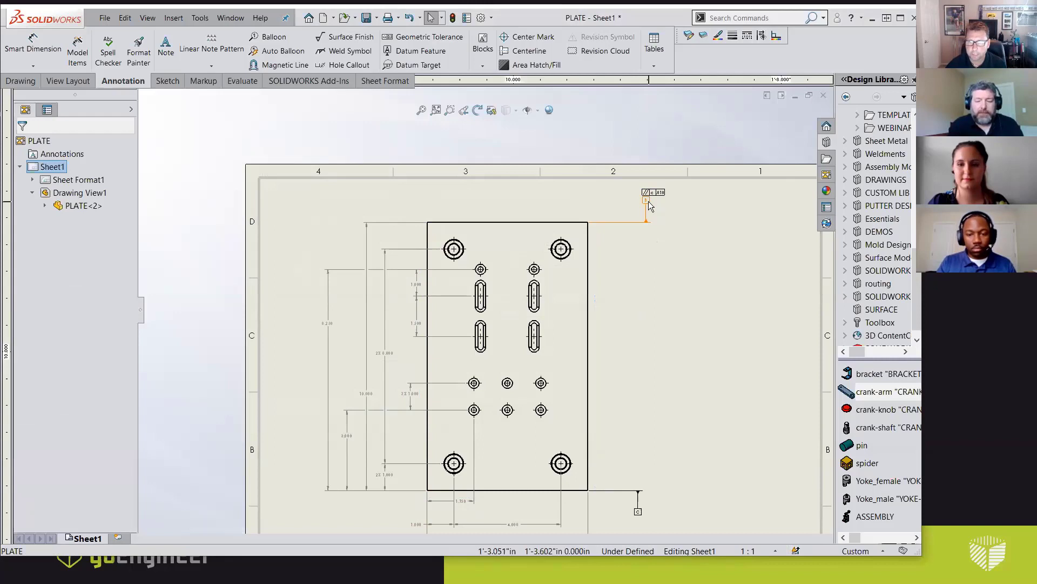
- Group the datum B symbol with its parallelism tolerance frame and move the group closer to the plate
left_click(650, 206)
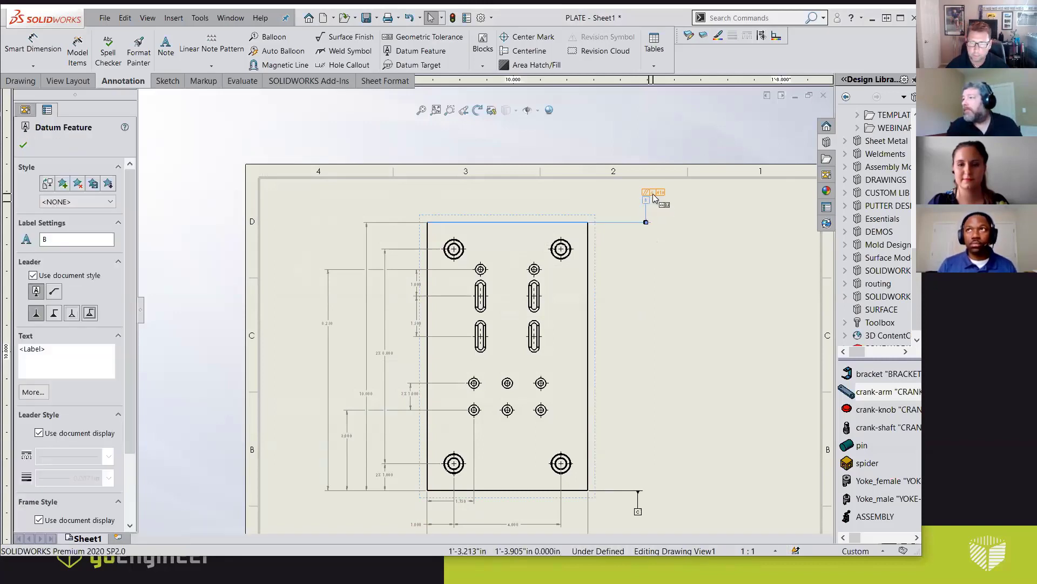
right_click(654, 197)
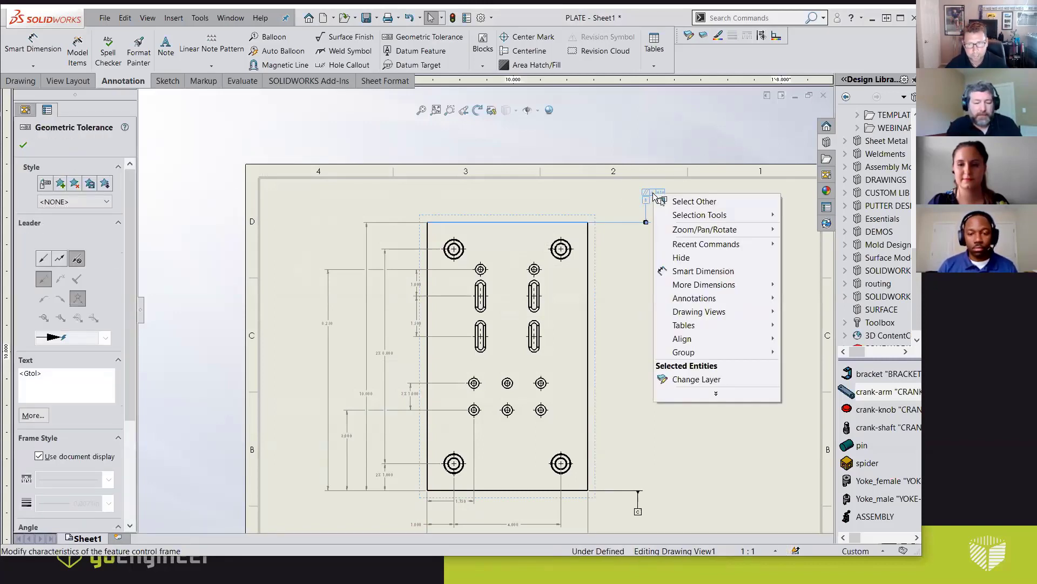
mouse_move(682, 352)
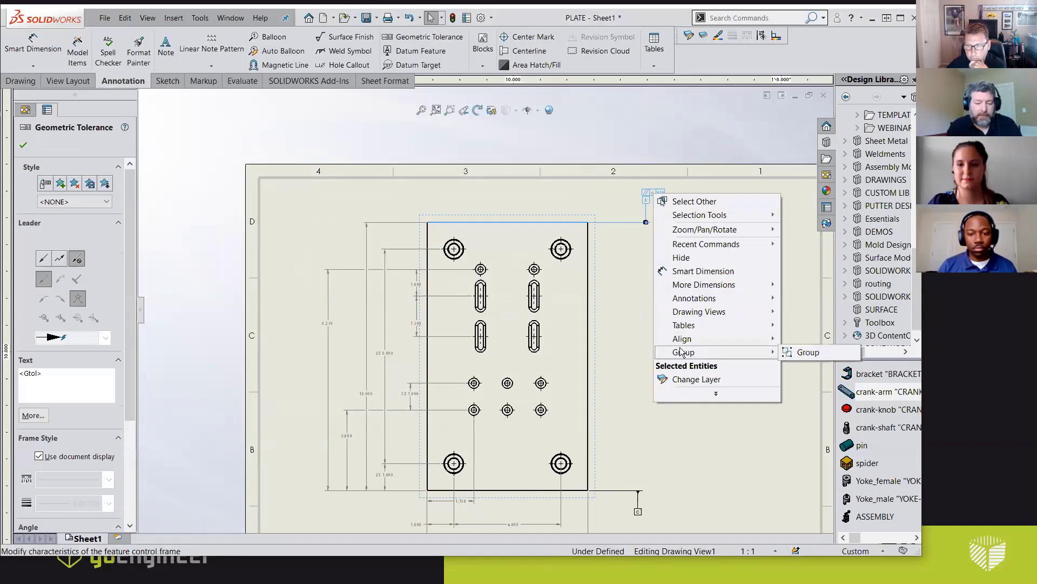
left_click(792, 351)
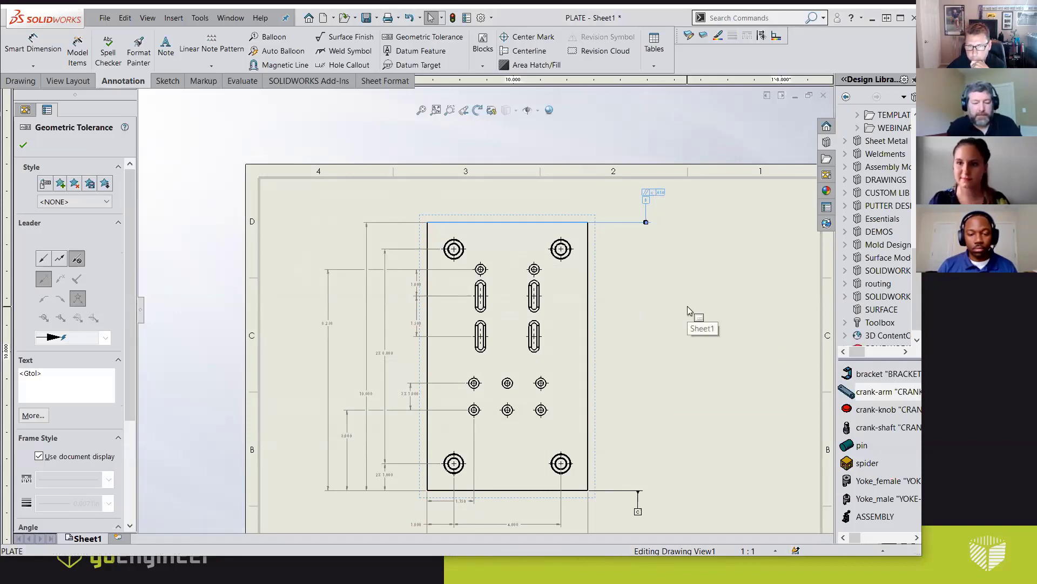
key("Escape")
left_click_drag(649, 200, 616, 200)
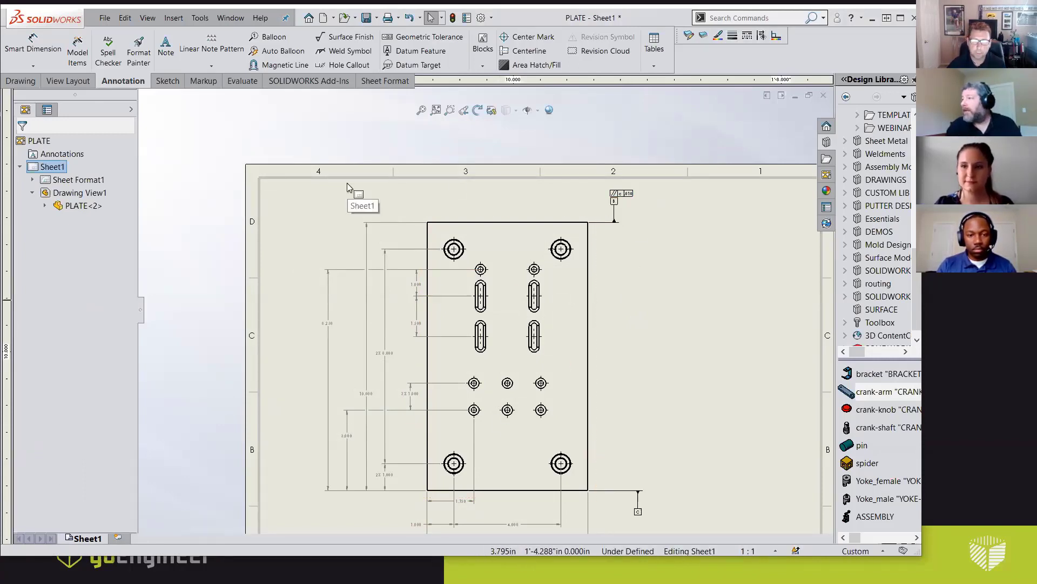
- Switch to the ASSEMBLY drawing and examine the costed bill of materials and the simpler parts table below it
left_click(236, 21)
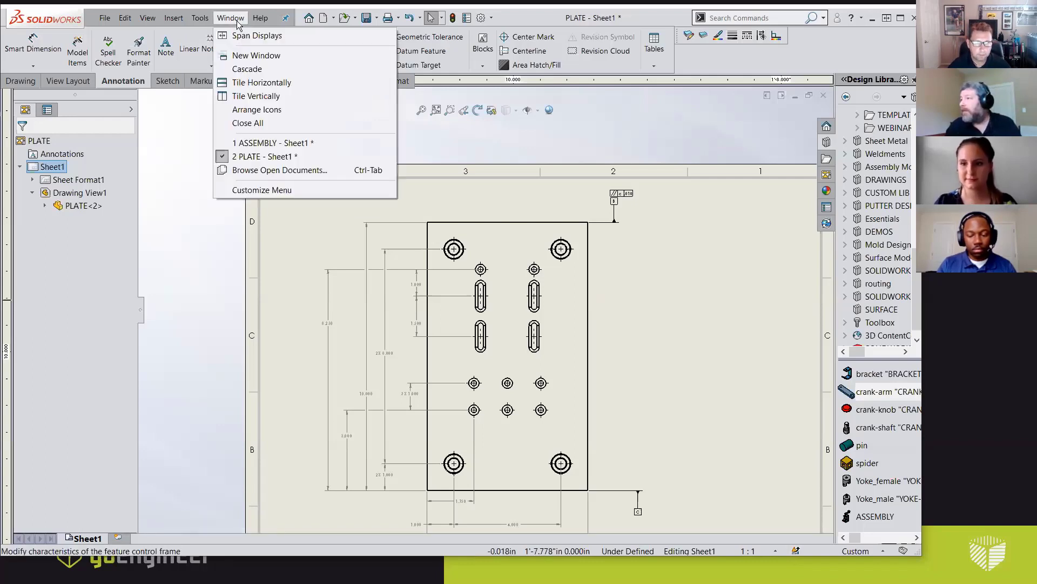
left_click(256, 145)
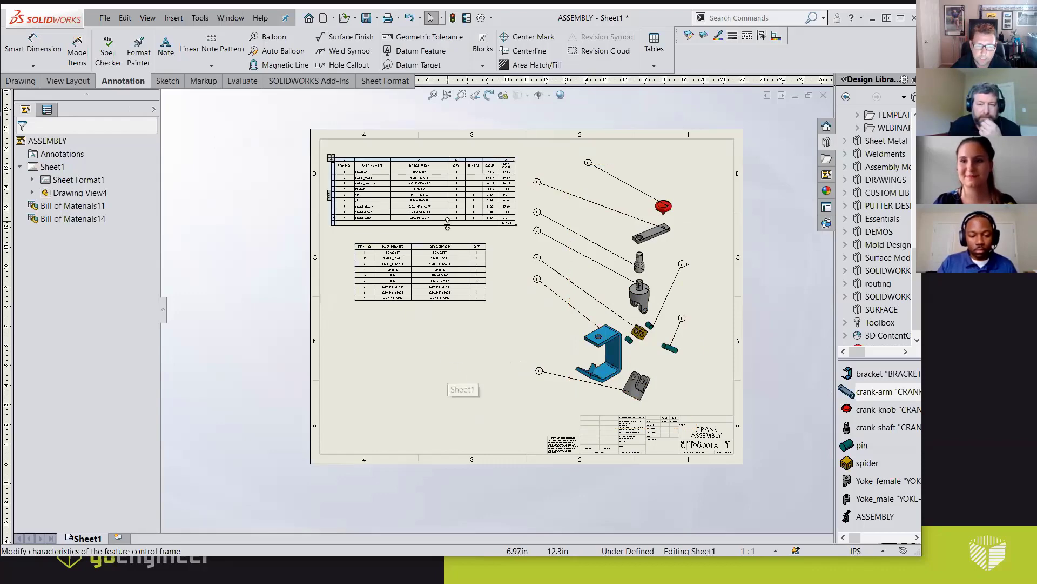
scroll(446, 222, "down", 5)
scroll(498, 222, "down", 1)
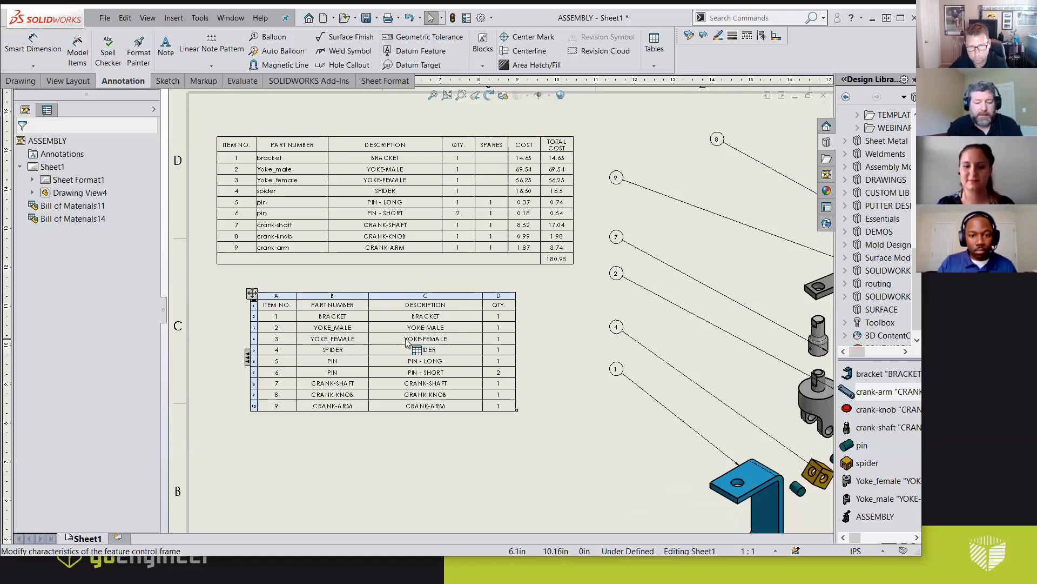
left_click(343, 285)
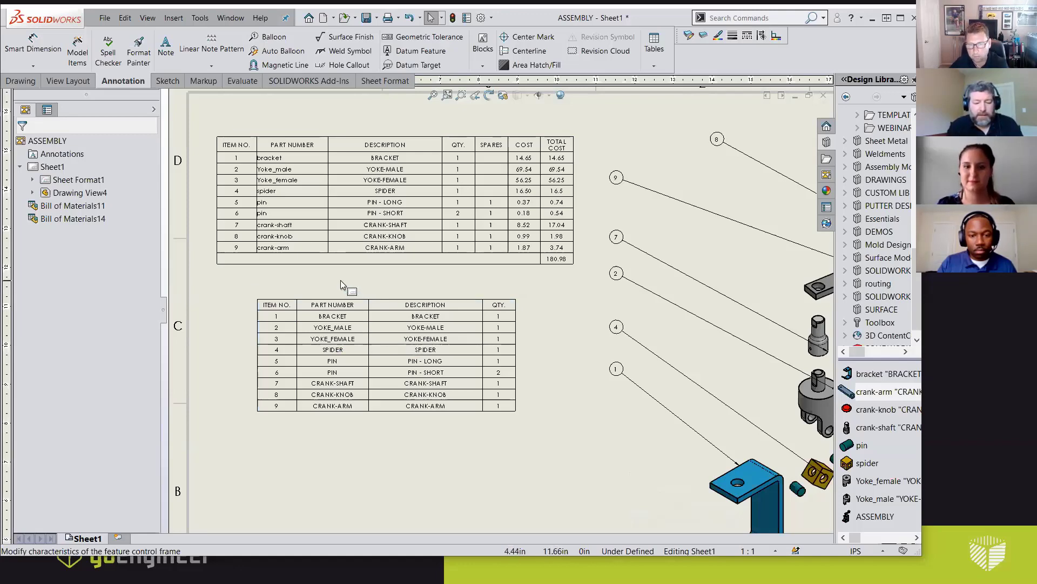
scroll(545, 404, "up", 5)
scroll(583, 418, "down", 2)
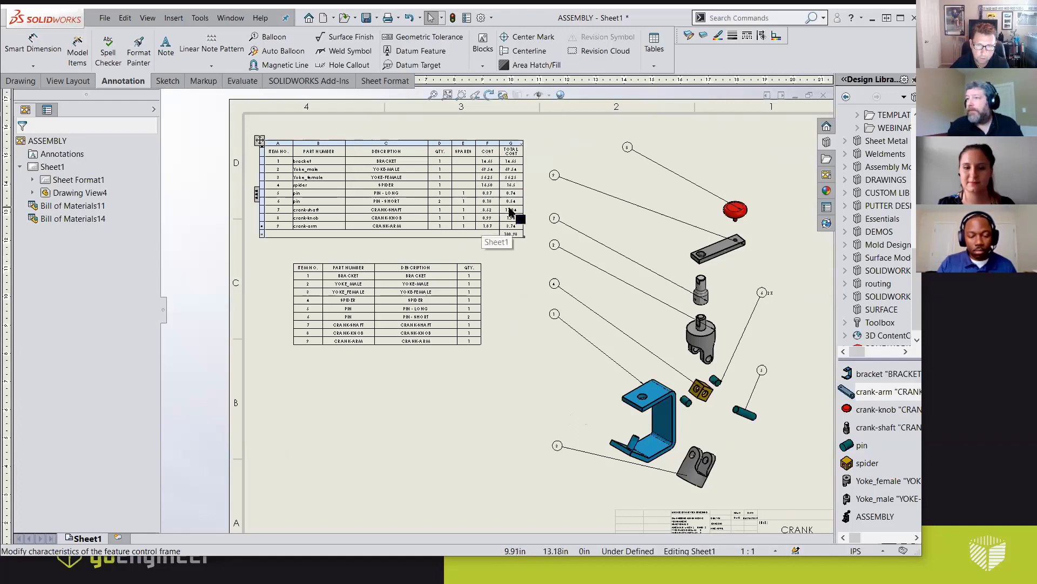
- Open the bracket part, review its custom properties such as cost and spares, and close it without saving
left_click(860, 378)
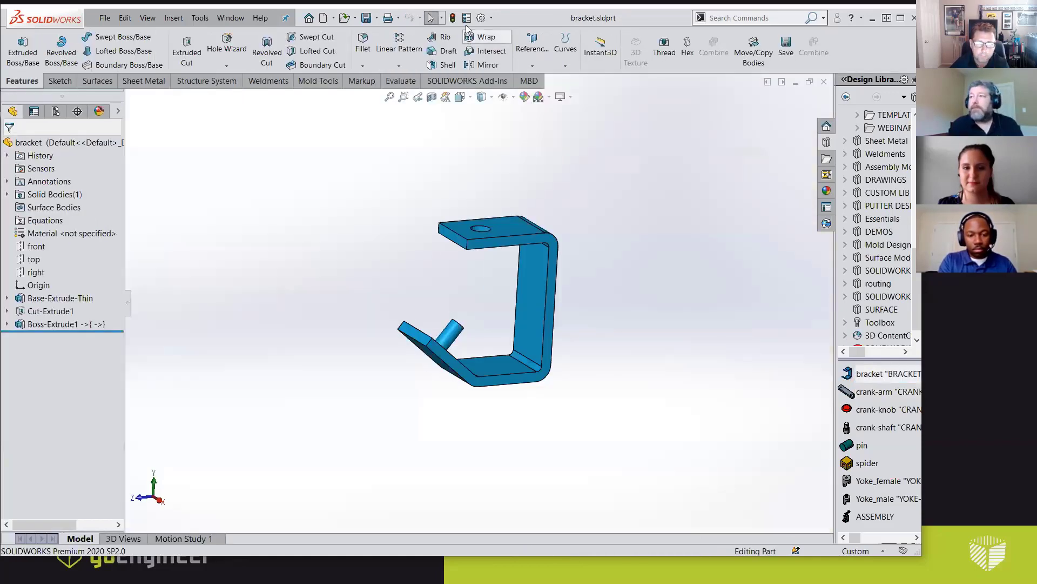
left_click(467, 18)
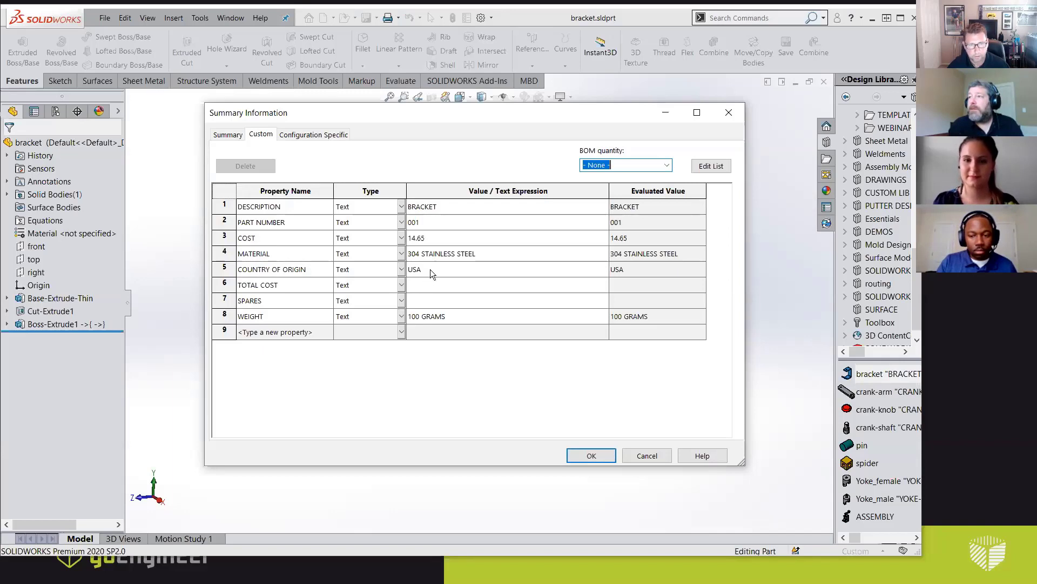
left_click(416, 241)
left_click(417, 242)
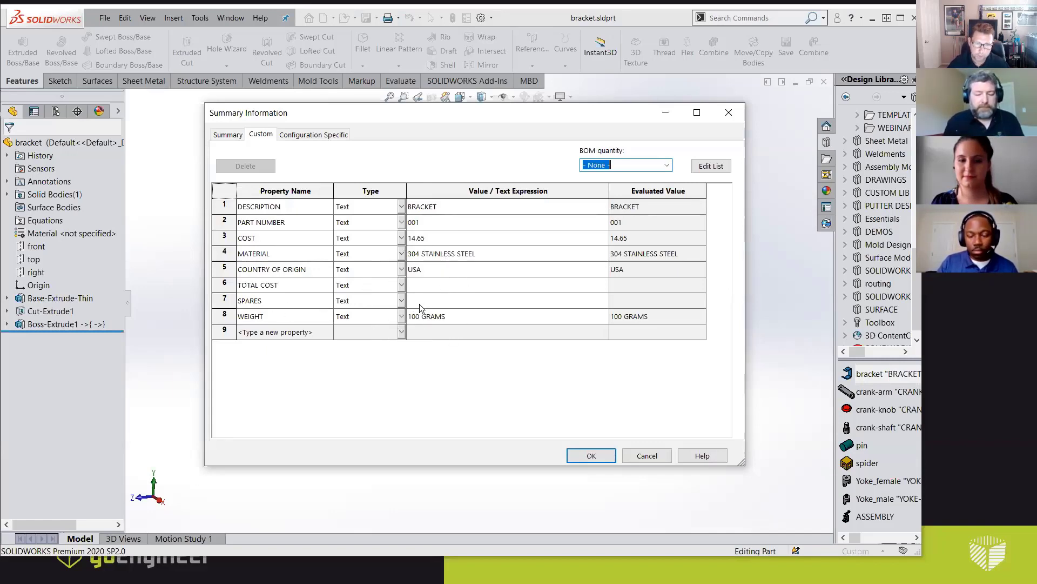
left_click(587, 455)
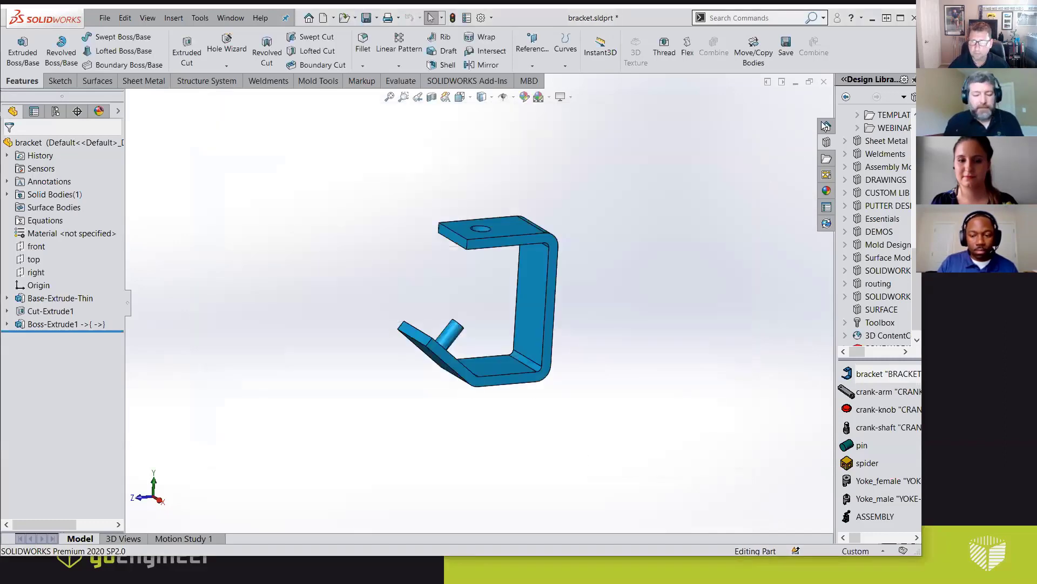
left_click(824, 81)
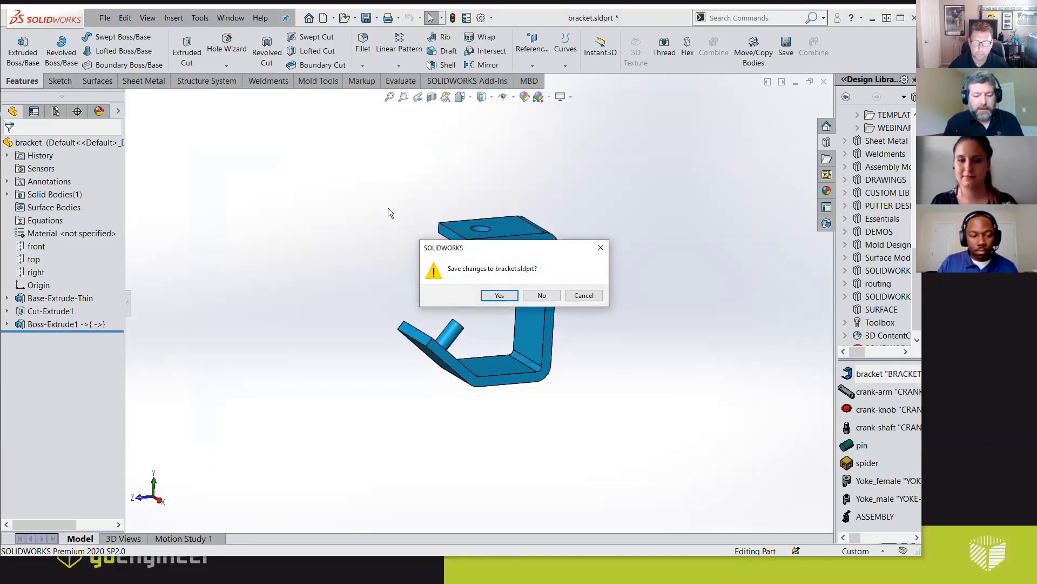
left_click(542, 296)
left_click(493, 307)
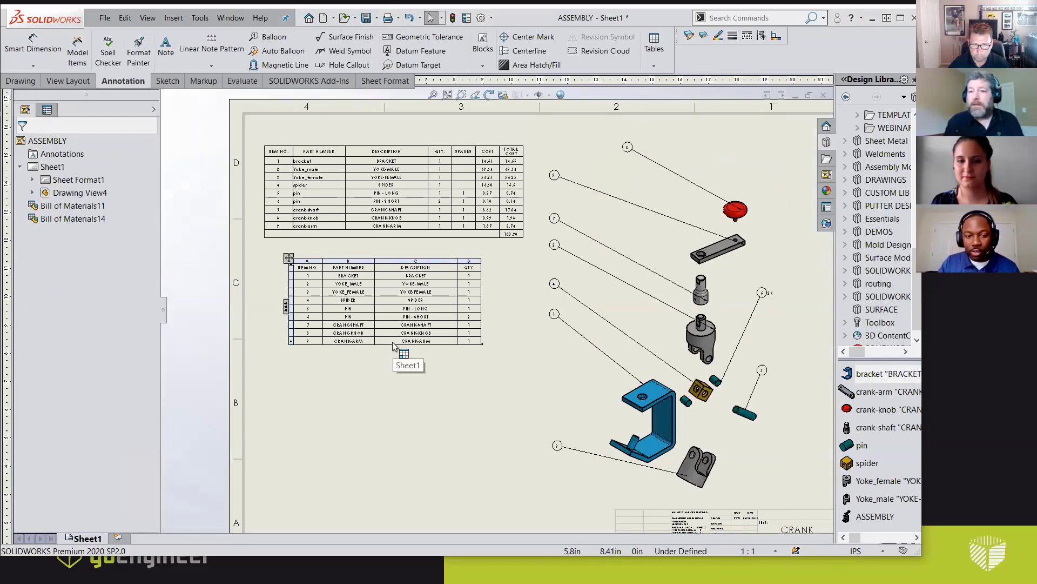
- Insert a parts-only bill of materials for the exploded view with all-uppercase text, placed below the two existing tables
left_click(900, 19)
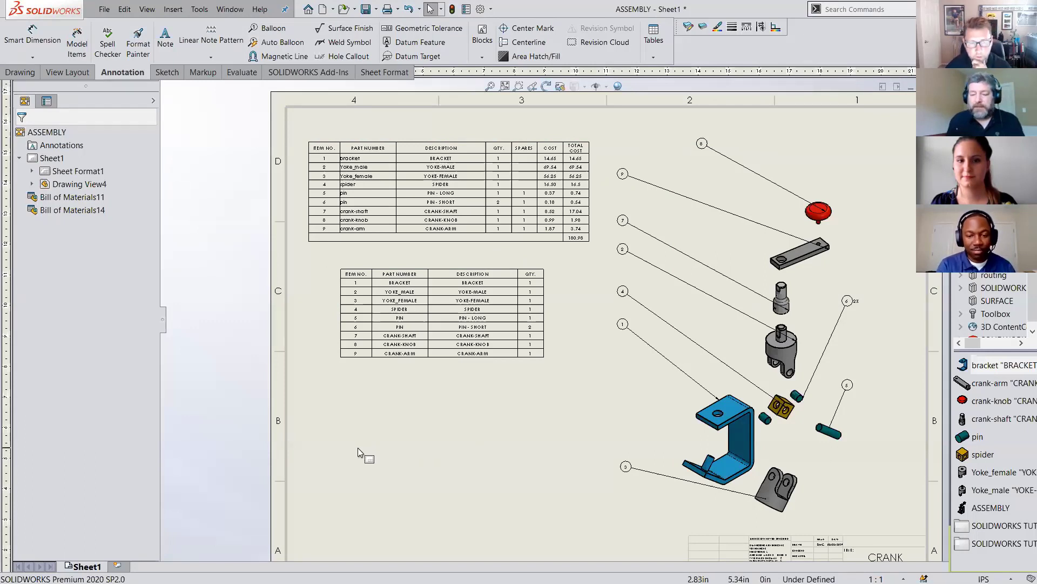
left_click(712, 381)
left_click(654, 57)
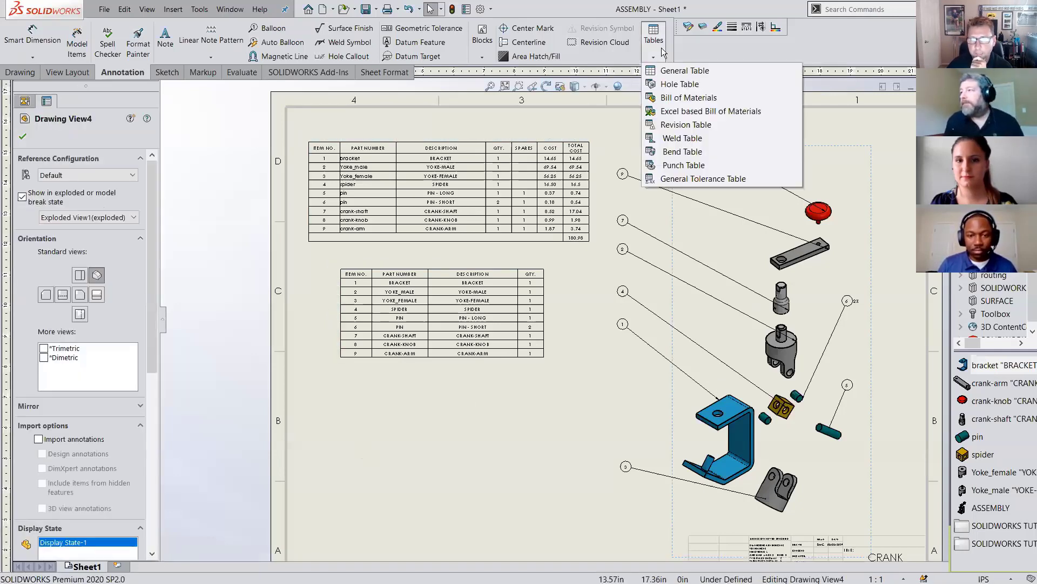
left_click(682, 100)
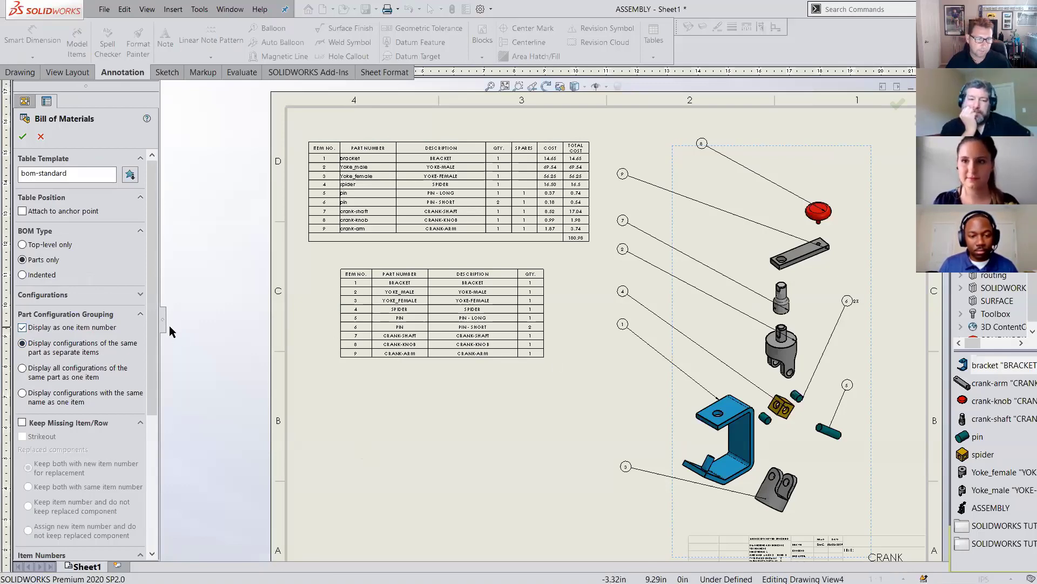
left_click_drag(156, 346, 141, 498)
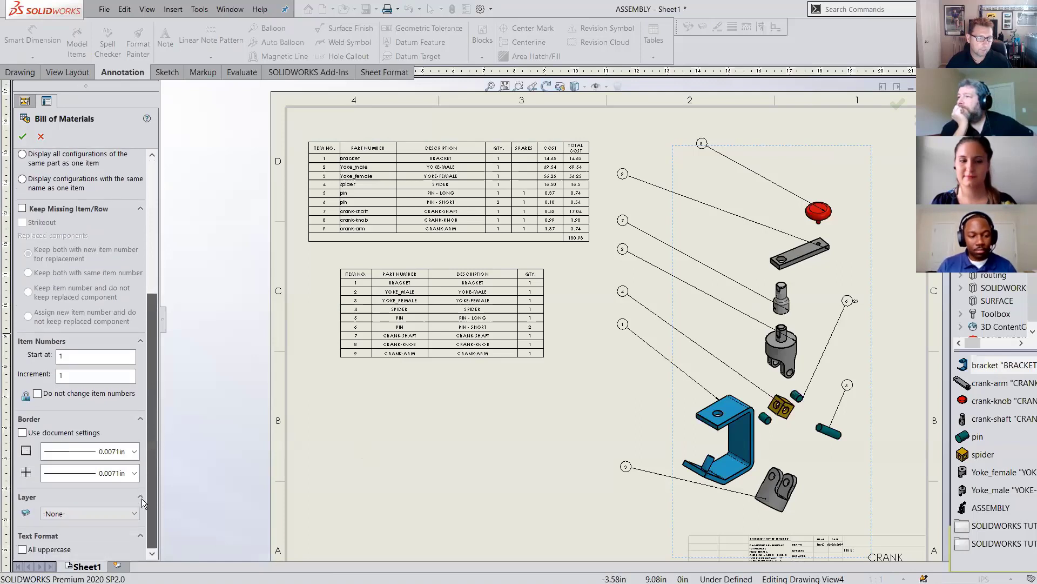
left_click(22, 549)
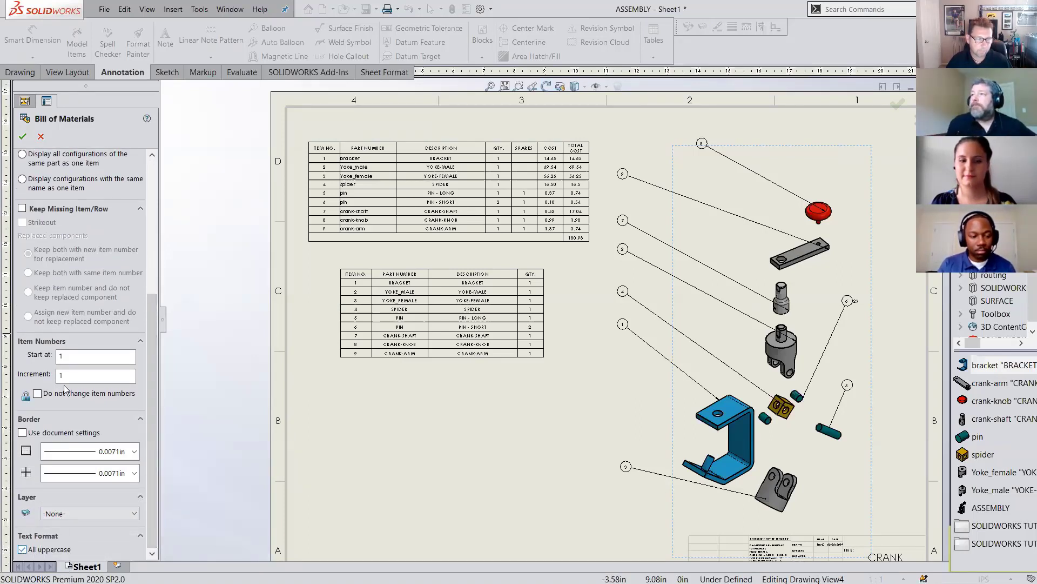
left_click(22, 136)
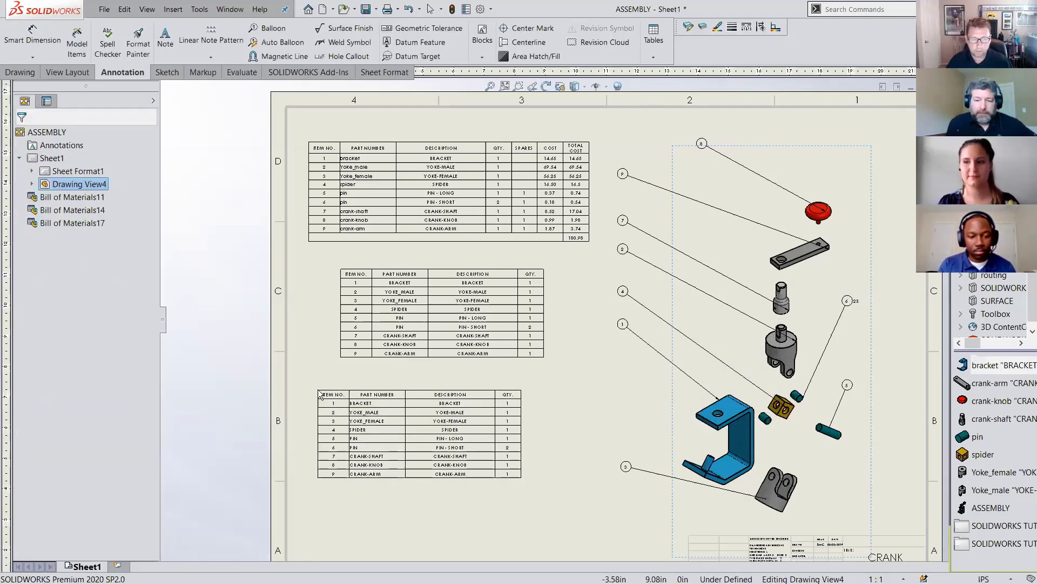
left_click(319, 394)
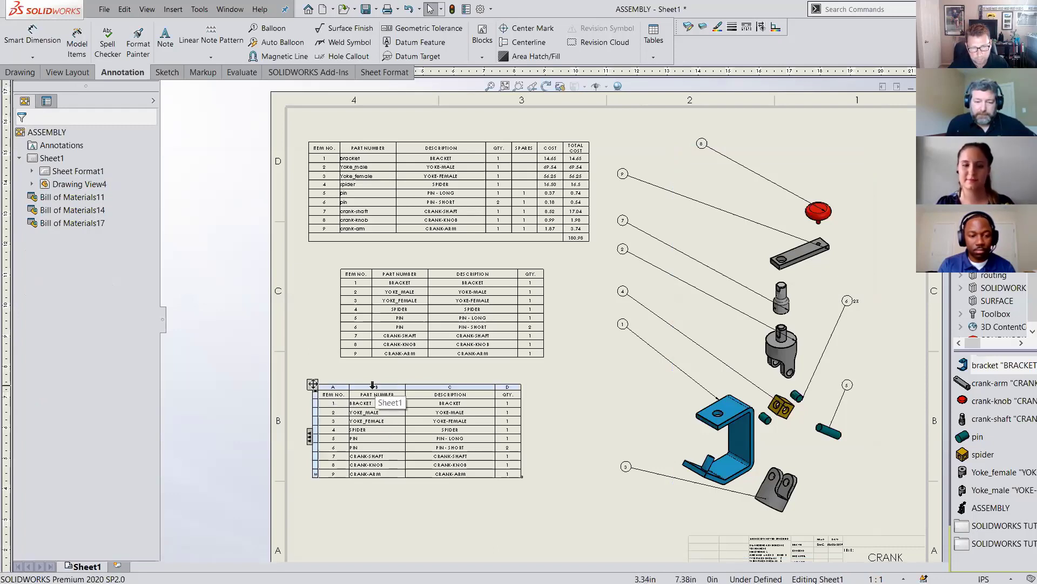
- Center-align the PART NUMBER column of the lowest bill of materials
left_click(373, 385)
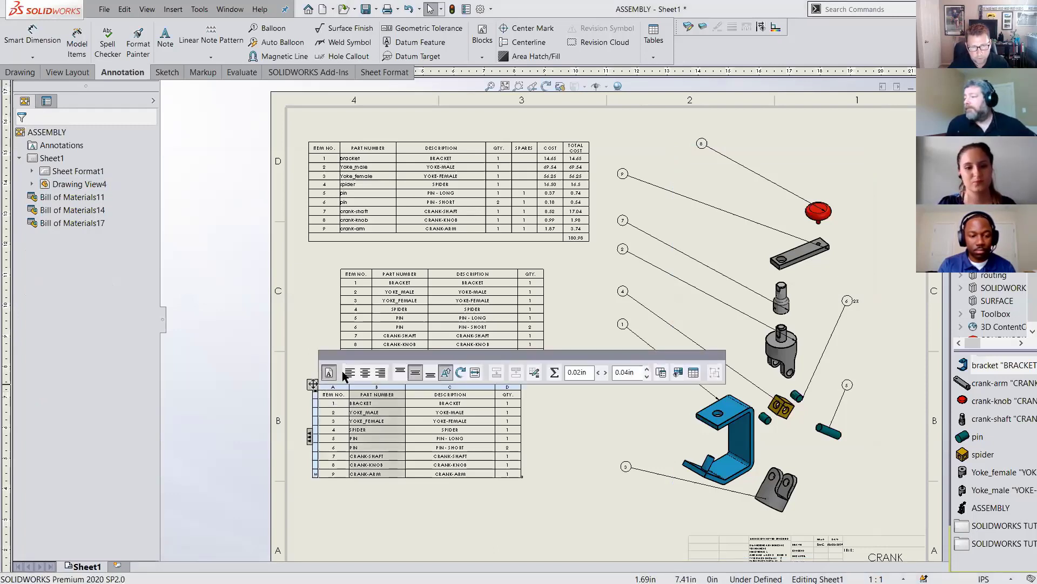
left_click(350, 373)
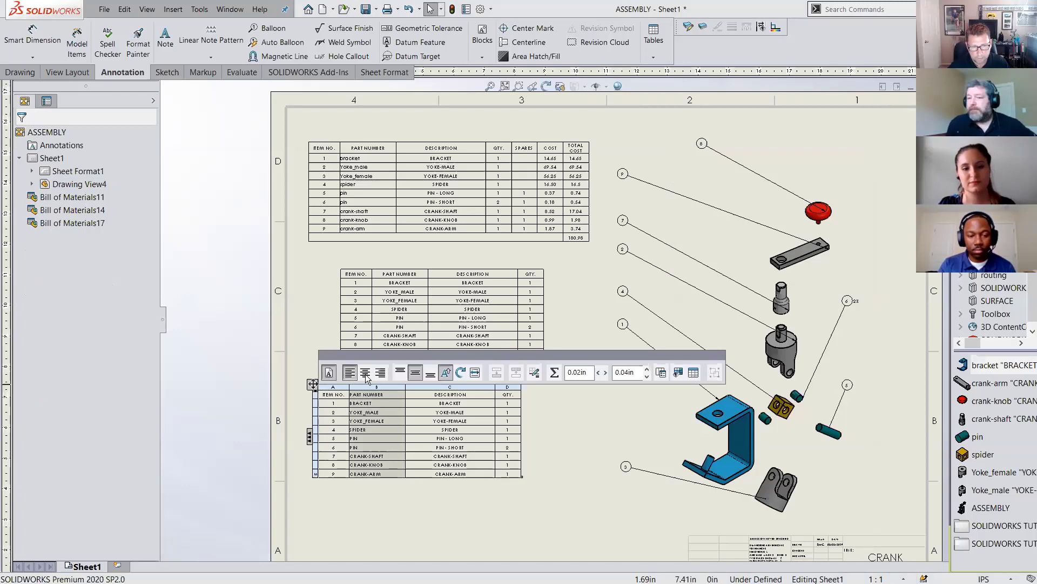
left_click(366, 373)
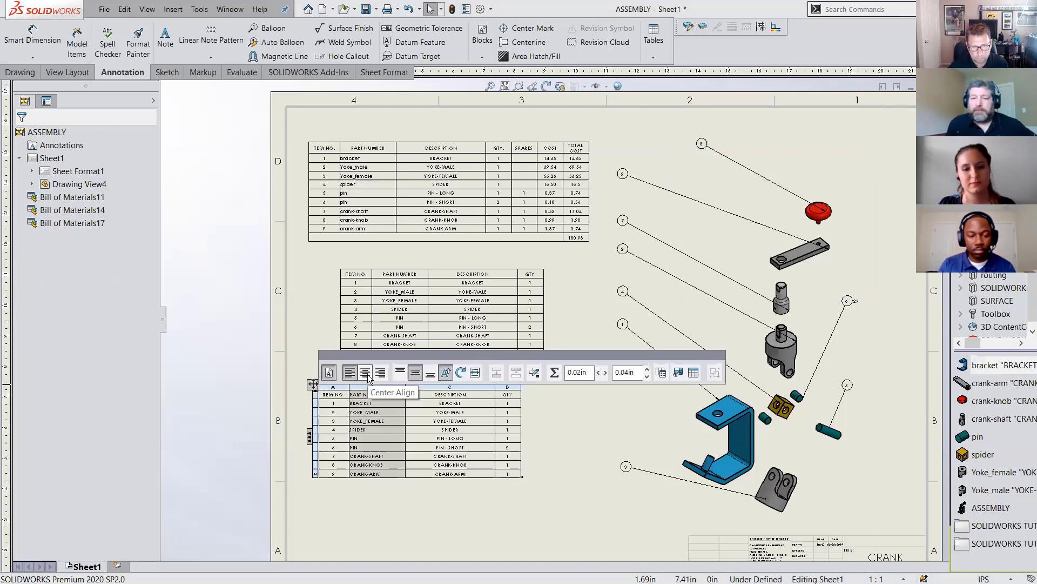
left_click(313, 384)
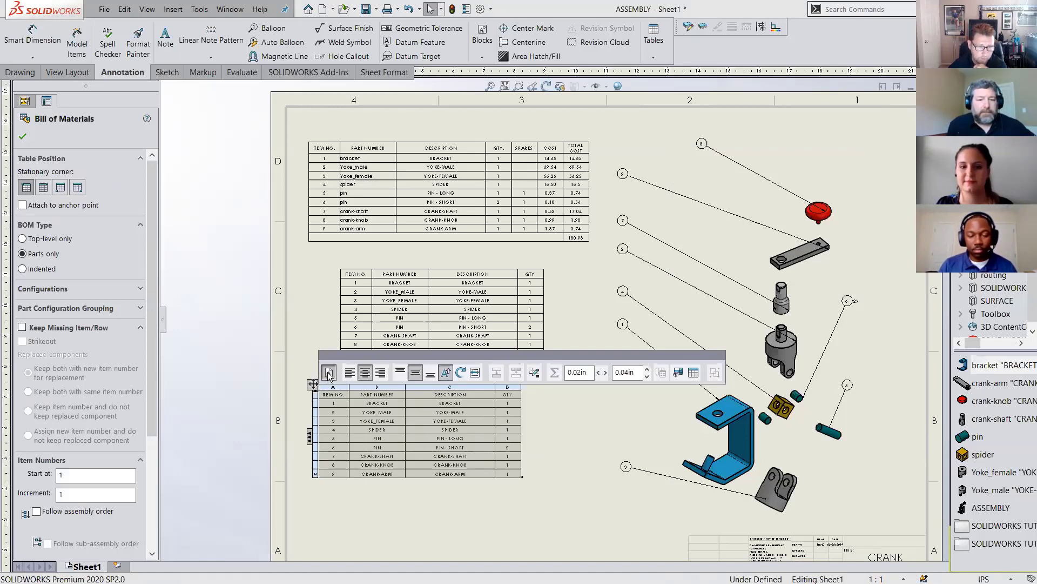
left_click(413, 511)
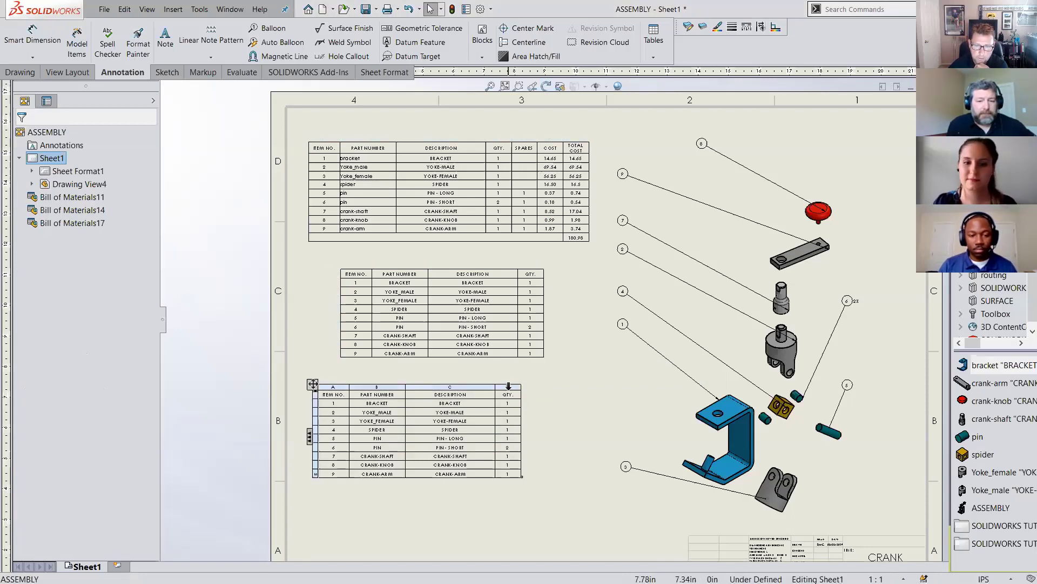
- Insert a column after QTY. in the lowest bill of materials, driven by the SPARES custom property
right_click(509, 388)
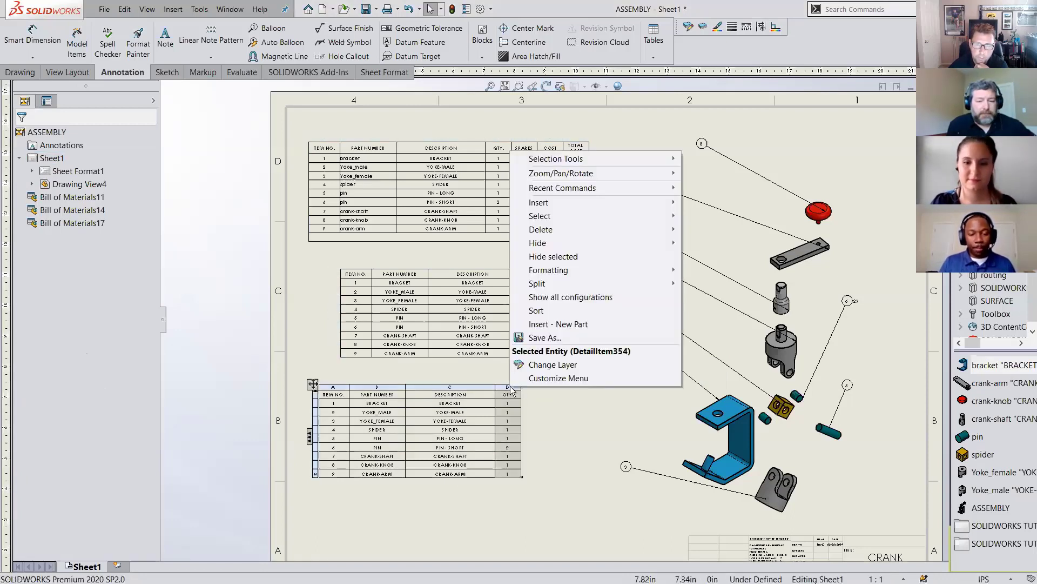
mouse_move(649, 202)
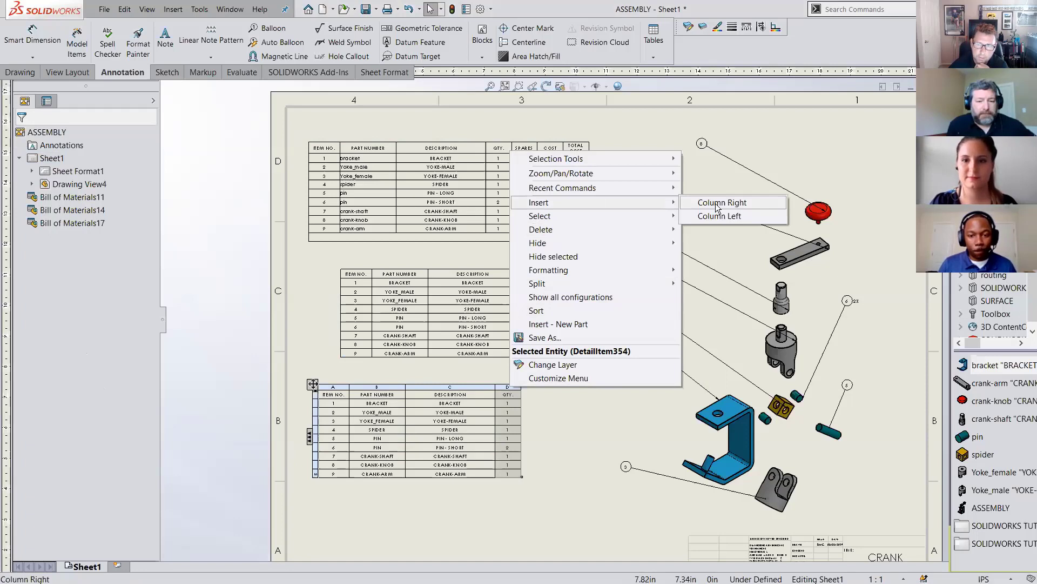
left_click(716, 205)
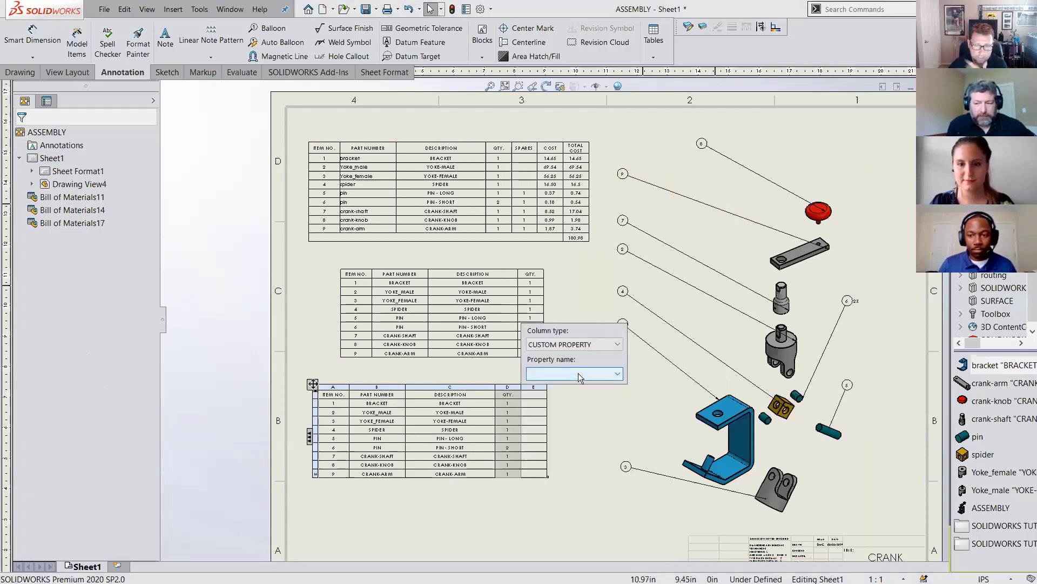
left_click(578, 374)
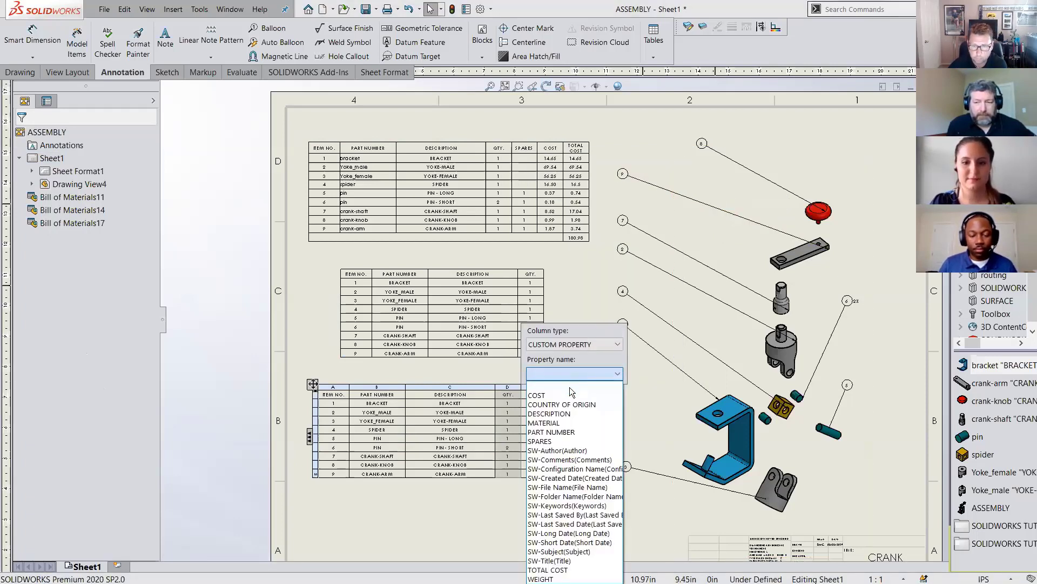
left_click(540, 442)
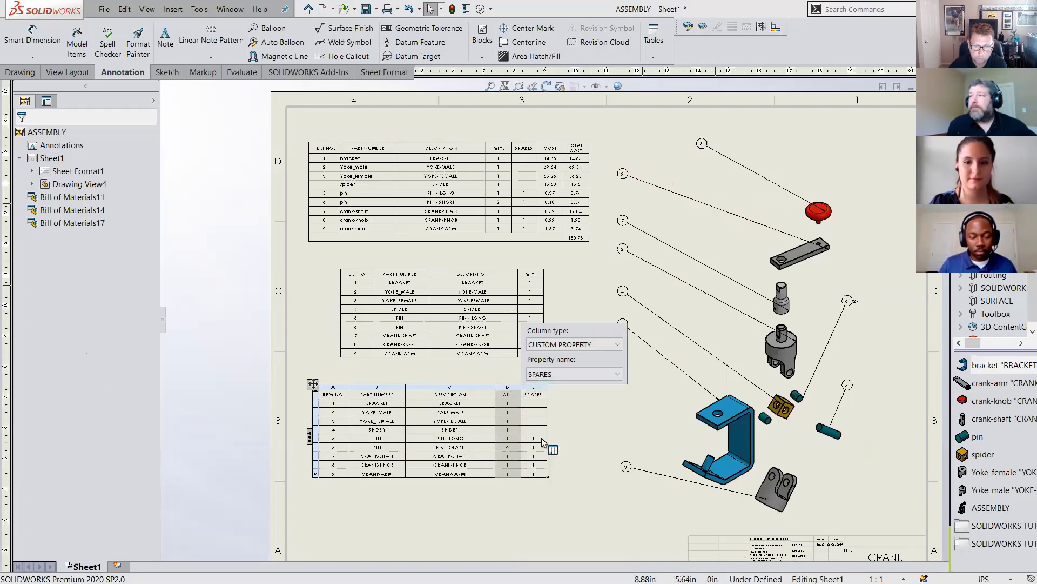
left_click(581, 415)
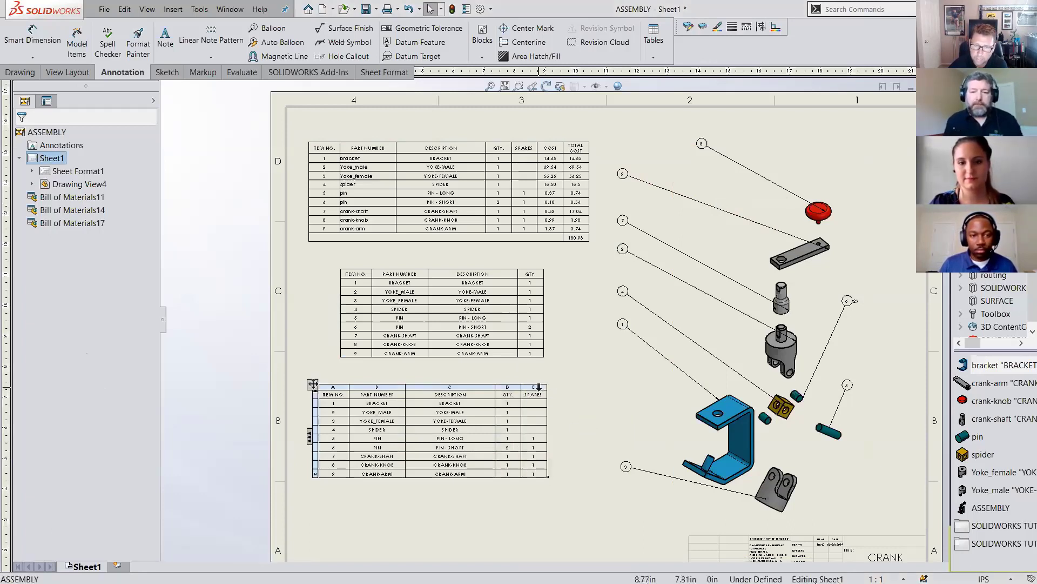
- Add a column after SPARES in the lowest bill of materials, driven by the COST custom property
right_click(539, 387)
mouse_move(572, 217)
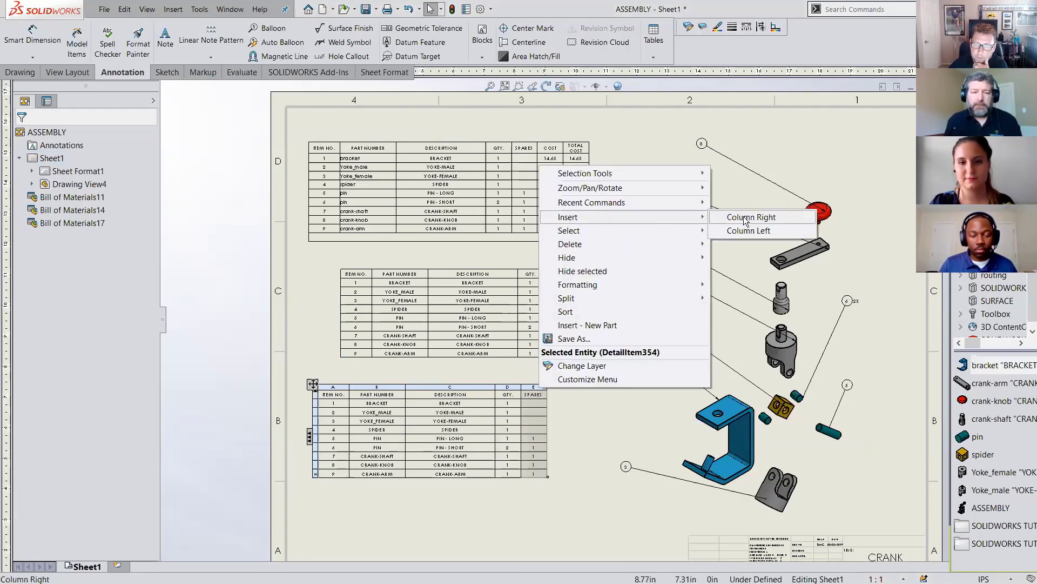
left_click(749, 218)
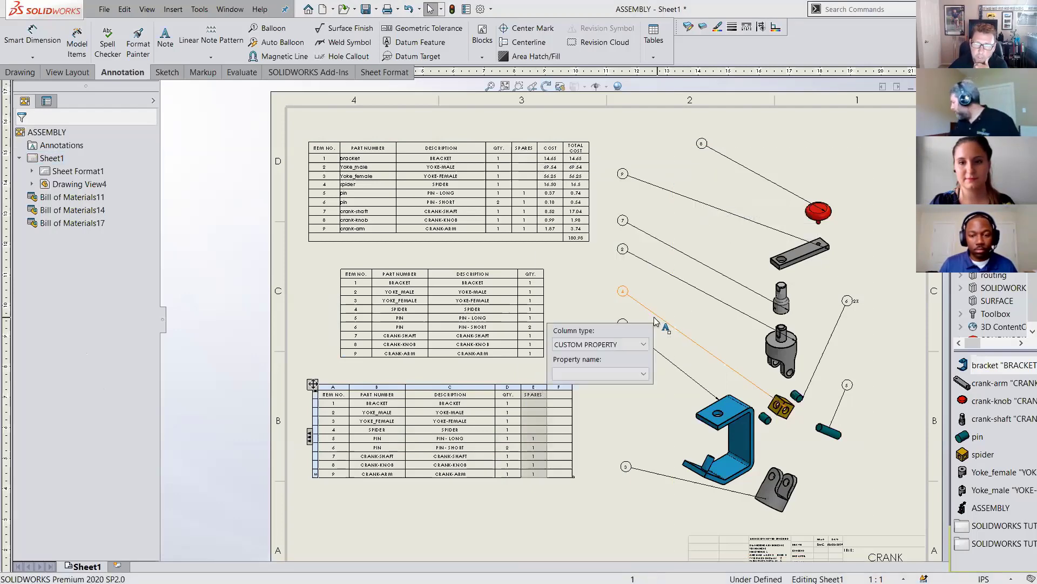
left_click(590, 373)
left_click(577, 390)
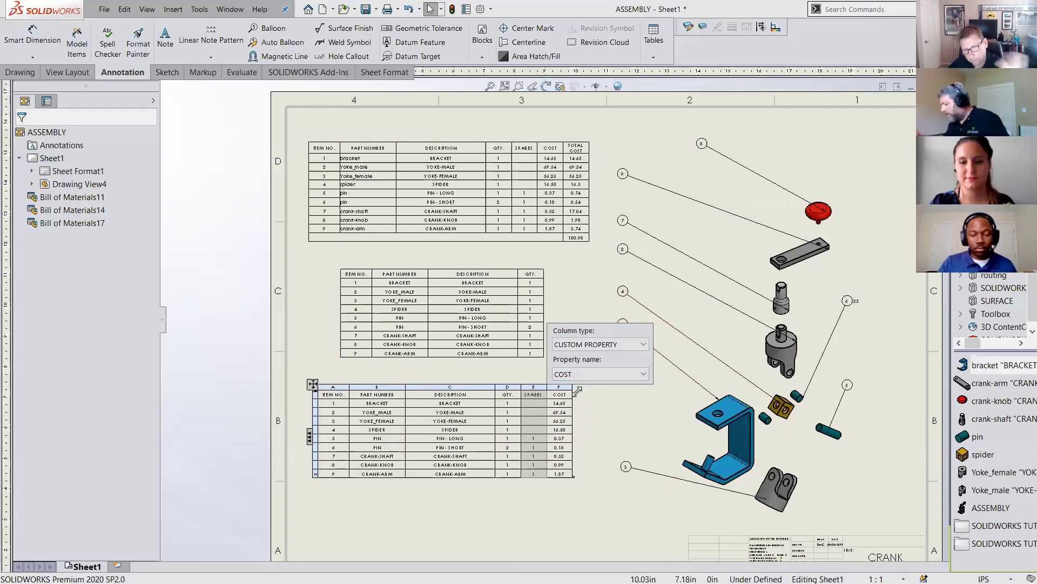
left_click(598, 456)
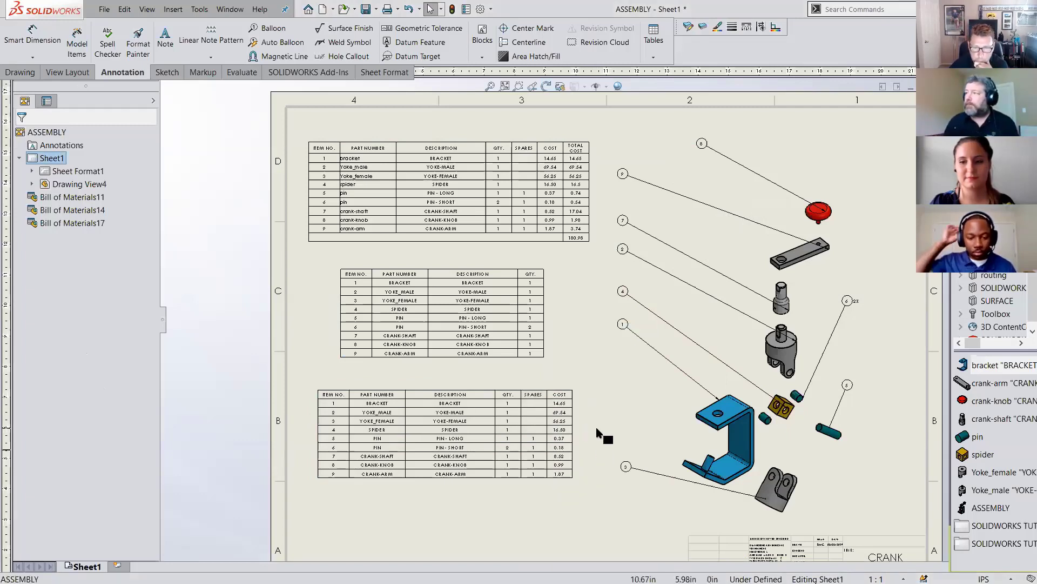
- Add a column after COST in the lowest bill of materials, driven by the TOTAL COST custom property
right_click(566, 398)
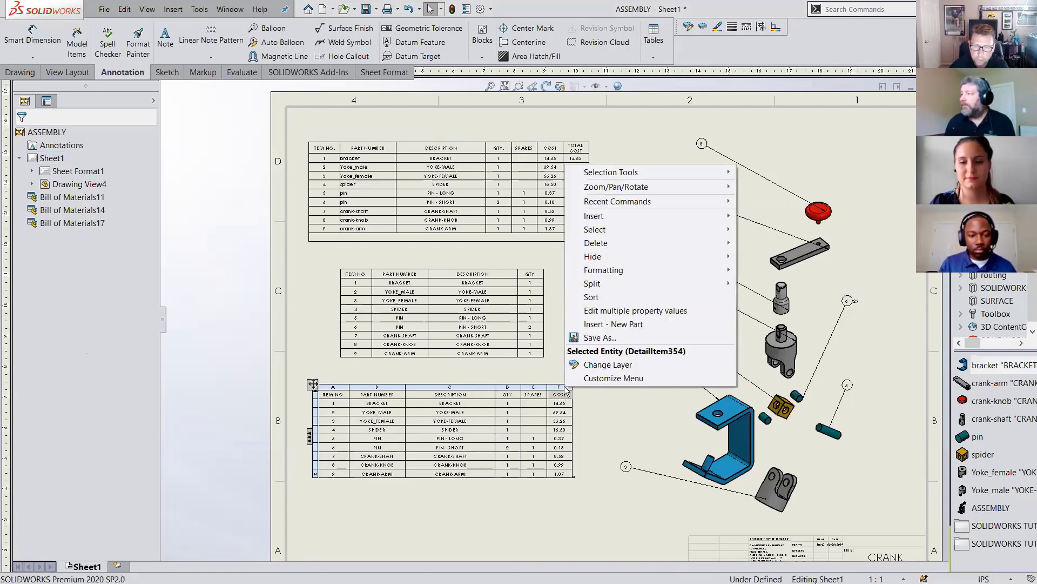
mouse_move(676, 216)
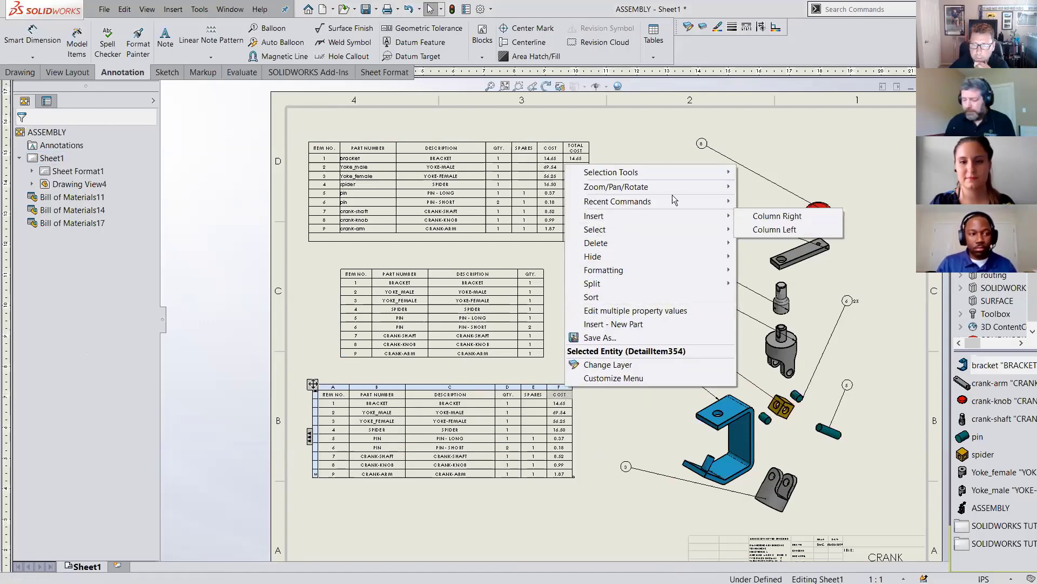
left_click(767, 218)
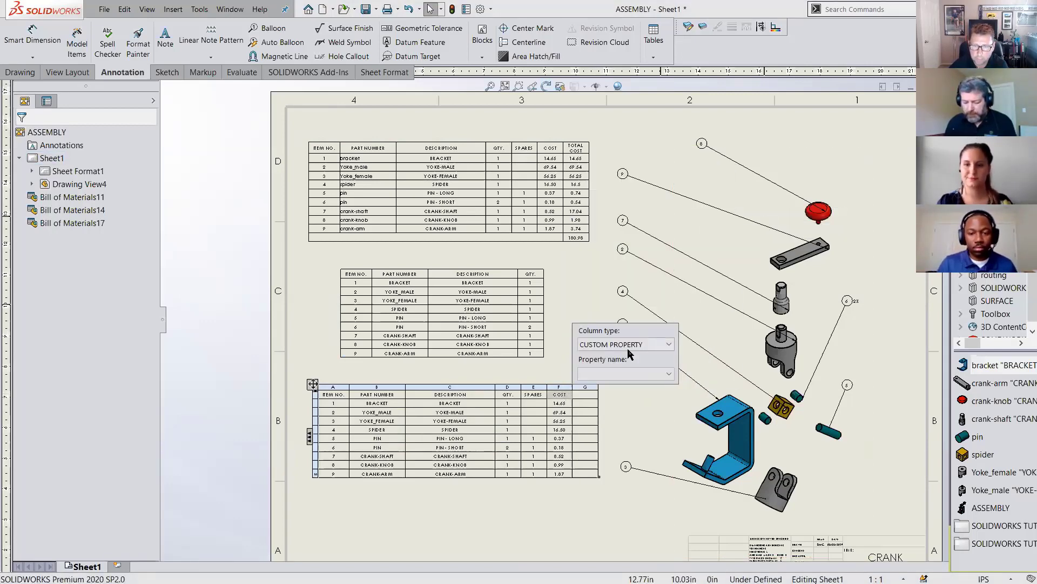
left_click(625, 373)
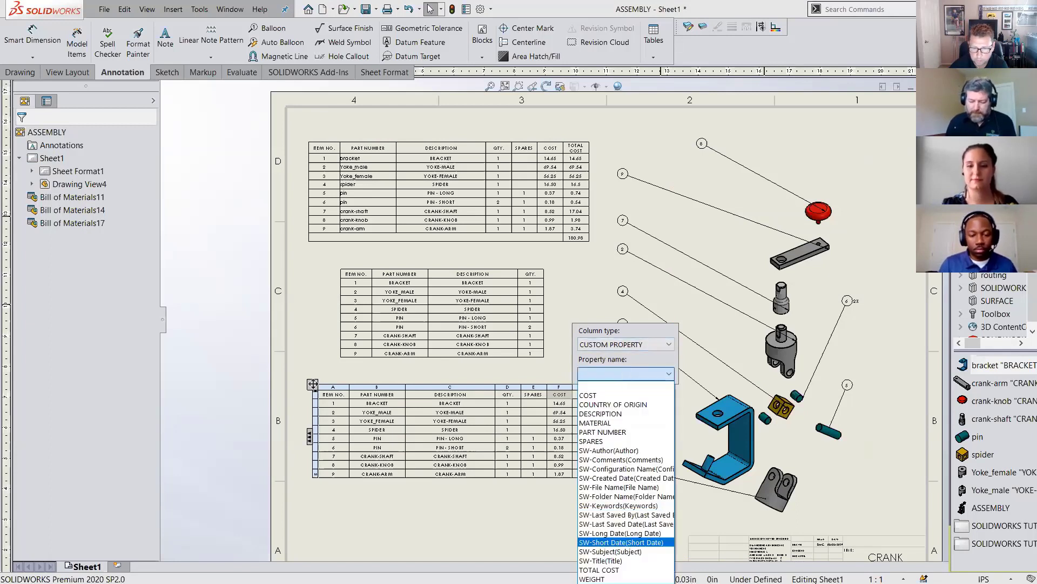
left_click(600, 566)
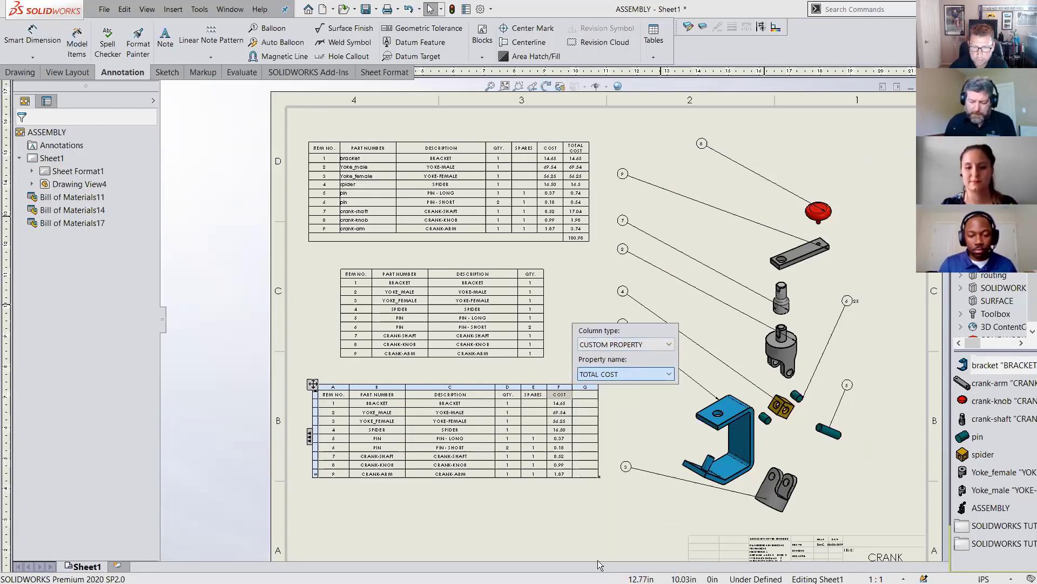
left_click(577, 516)
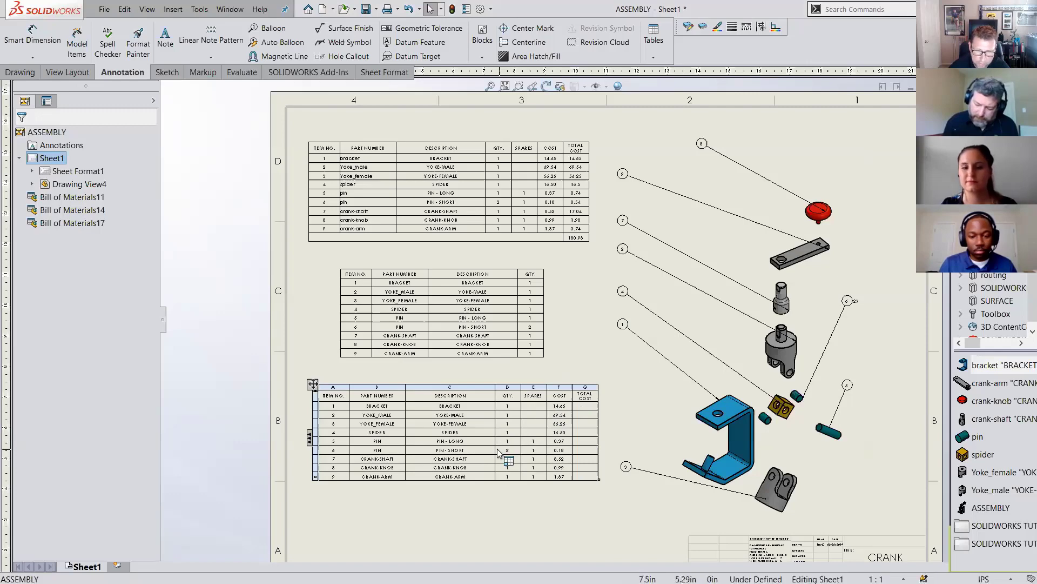
- Replace the TOTAL COST column's property link with the equation ('QTY.'+'SPARES')('COST'), using the table's columns as variables
scroll(537, 454, "down", 3)
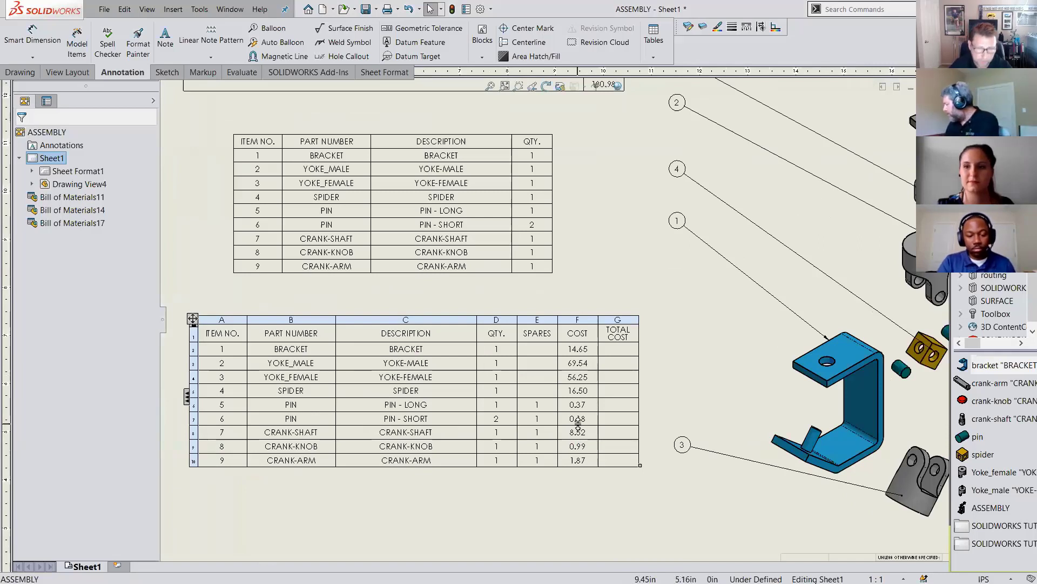
left_click(617, 319)
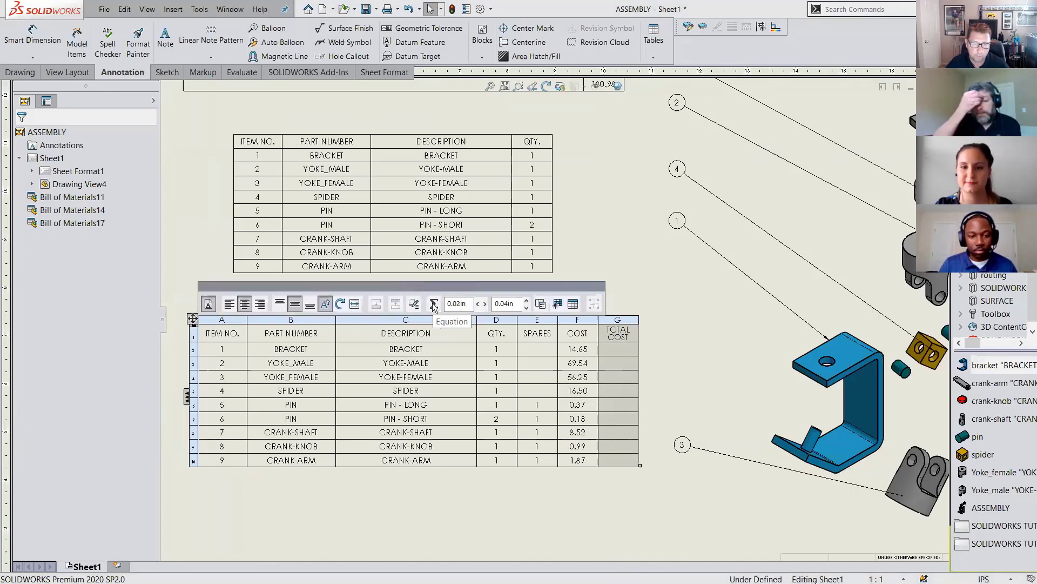
left_click(434, 305)
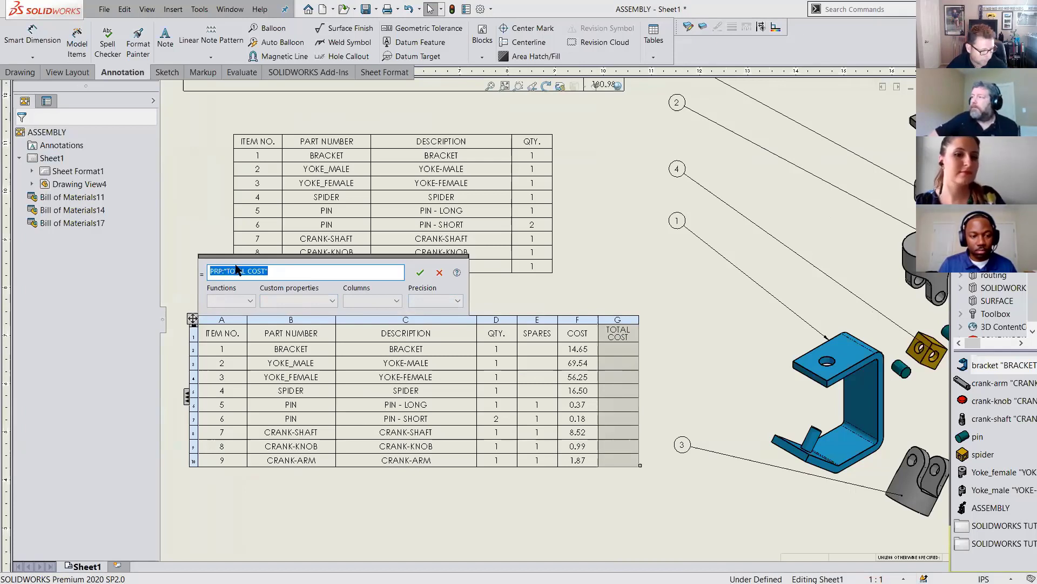
key("BackSpace")
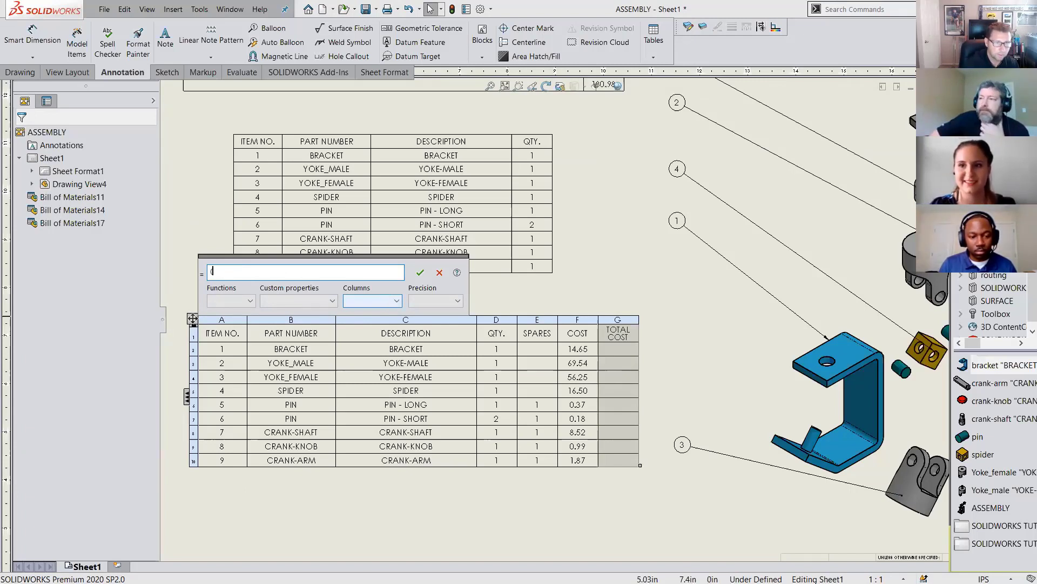
left_click(396, 304)
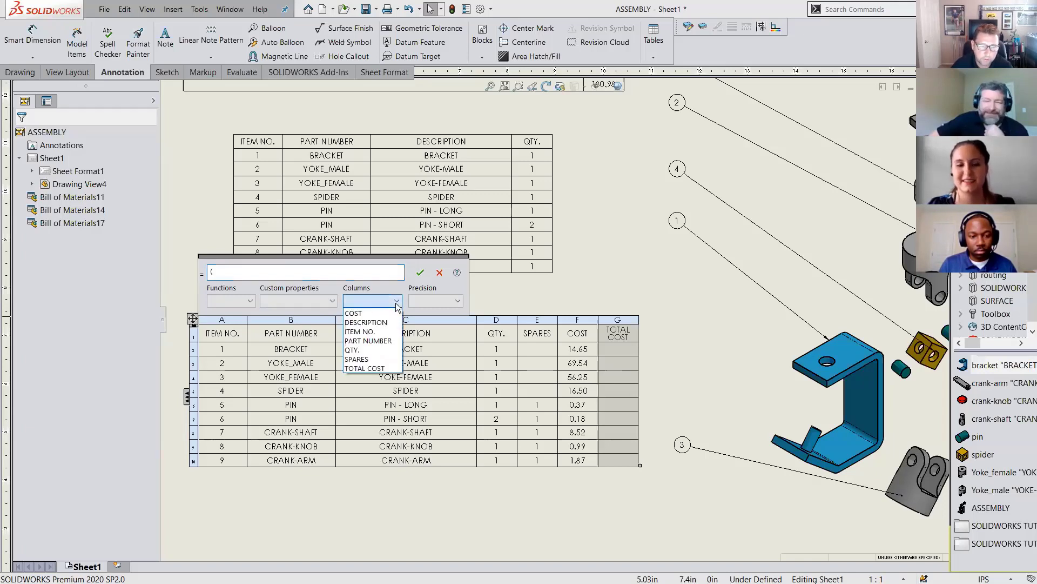
left_click(359, 350)
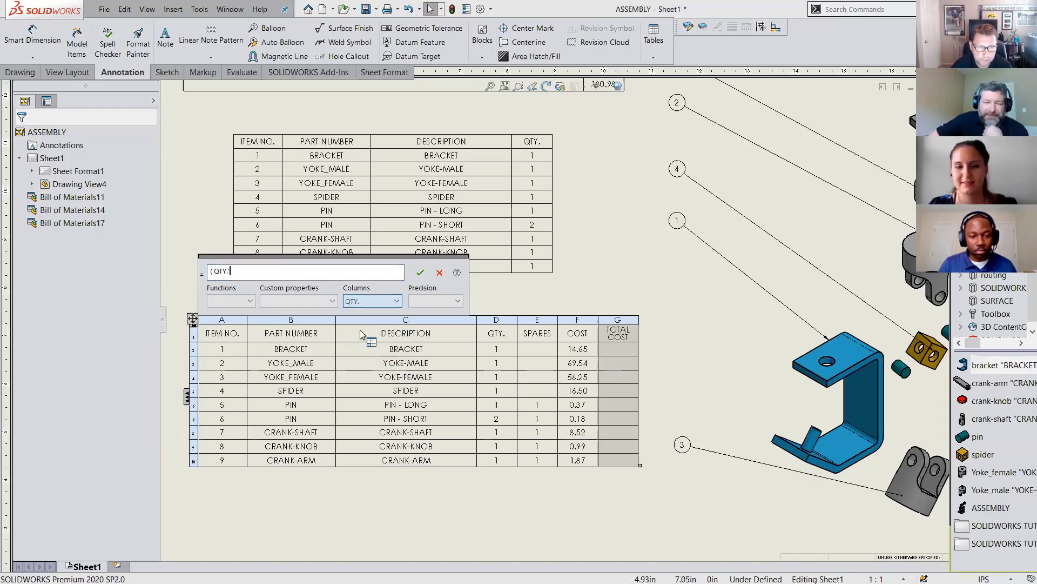
type("+")
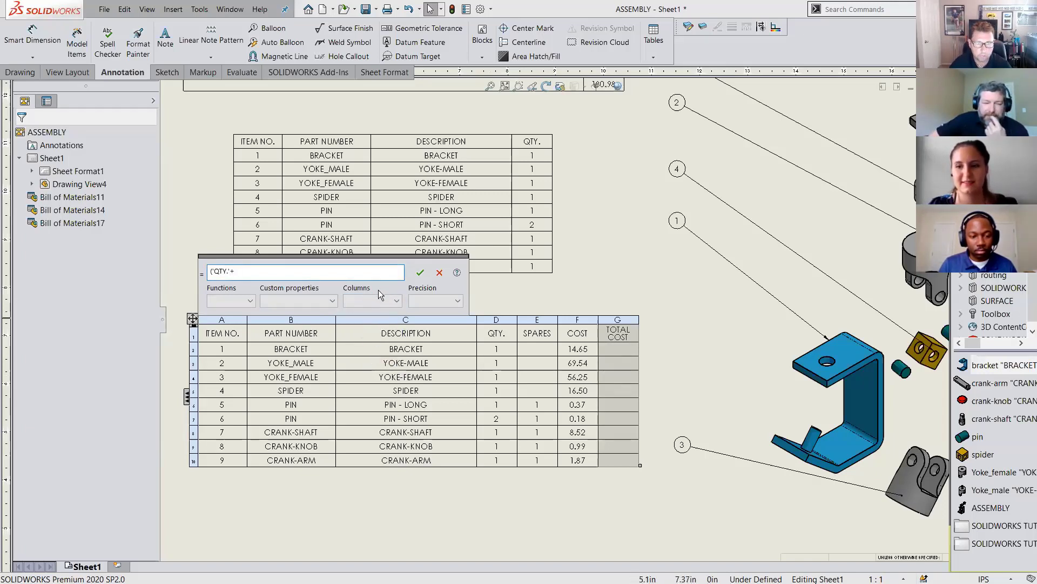
left_click(380, 298)
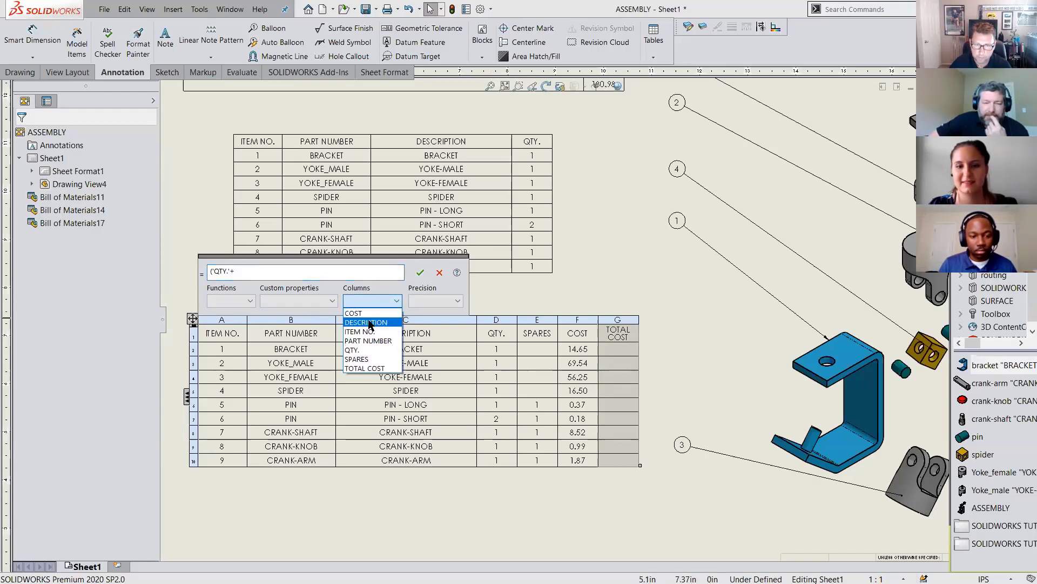
left_click(356, 358)
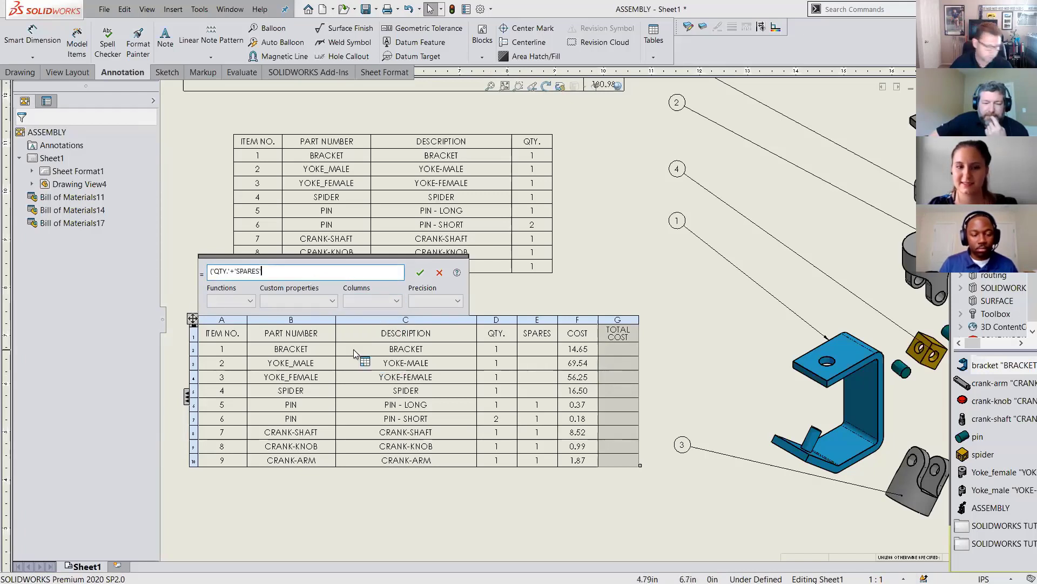
type(")(")
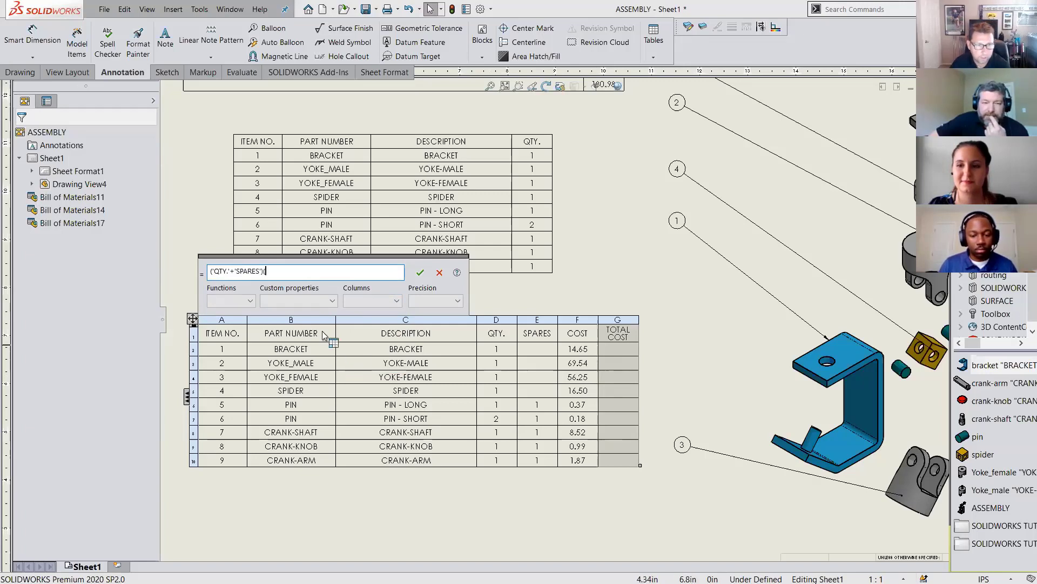
left_click(398, 302)
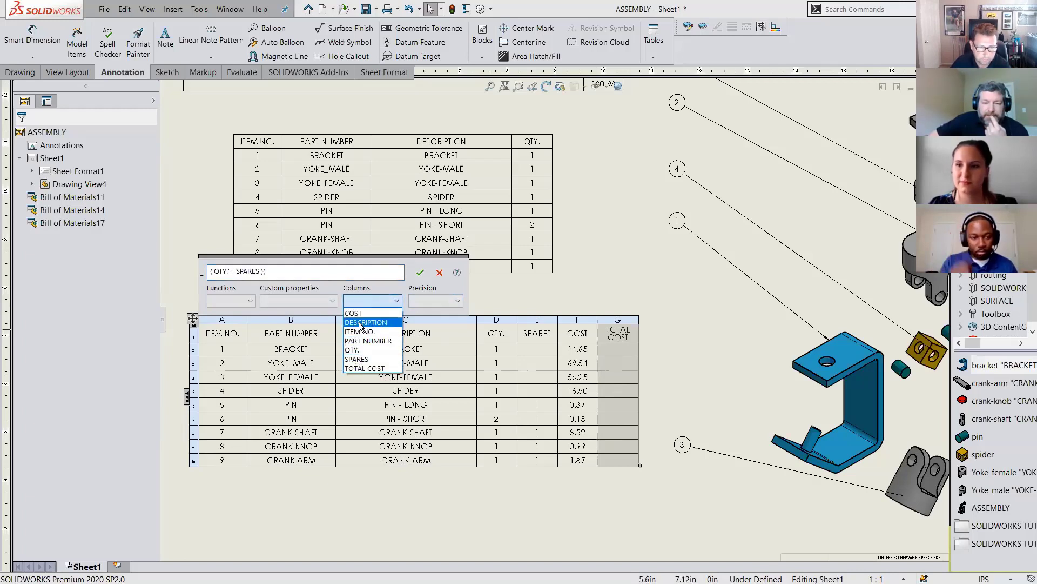
left_click(360, 314)
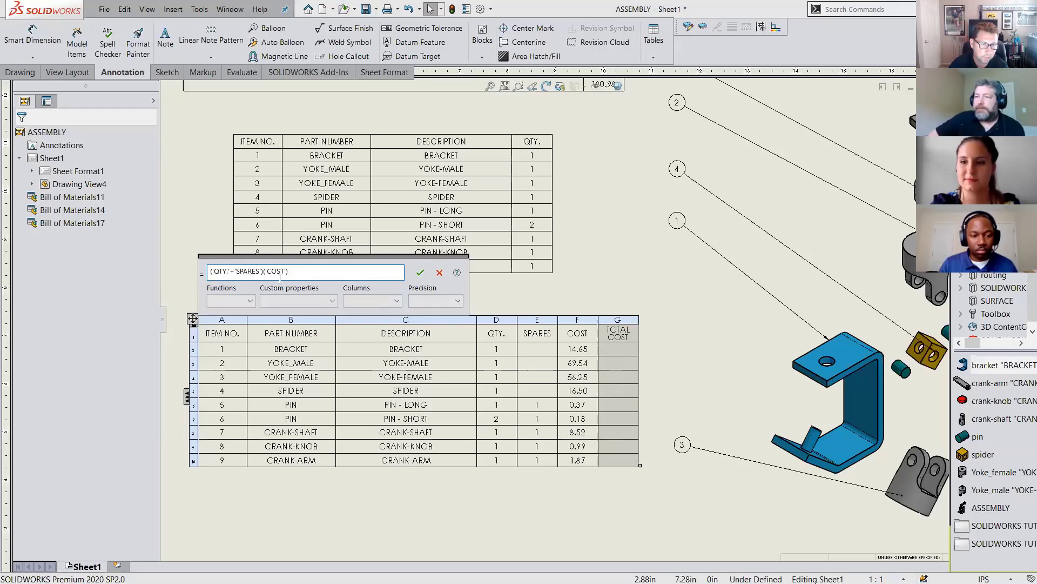
left_click(423, 275)
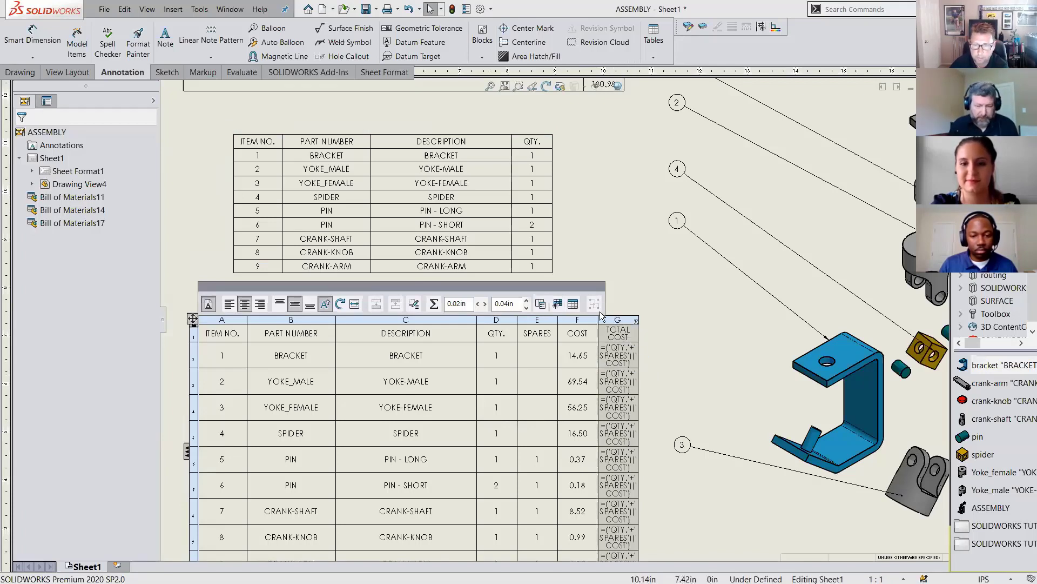
- Reopen the TOTAL COST column's equation in the lowest bill of materials and accept it so the costs calculate
left_click(434, 304)
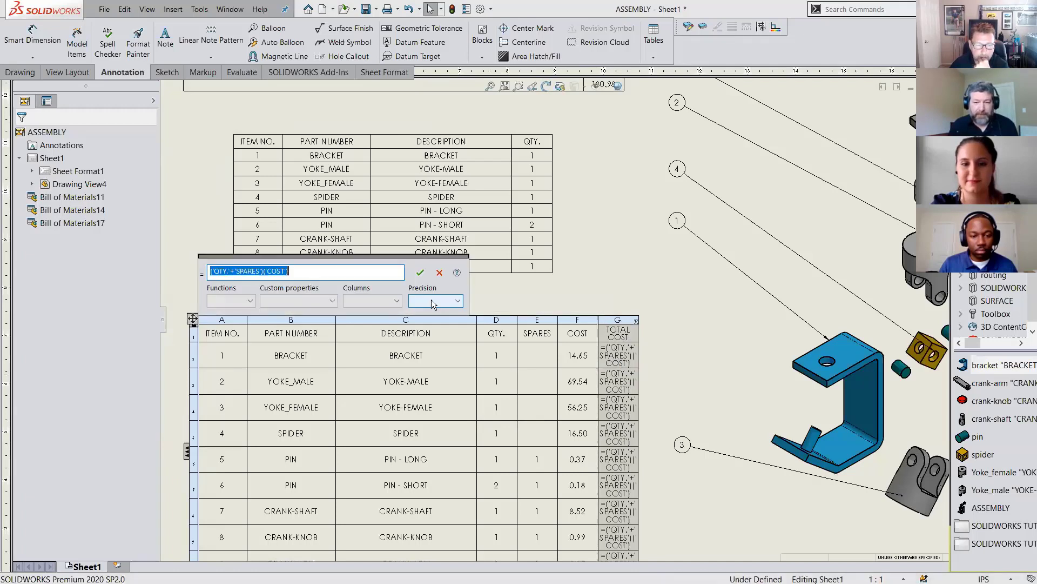
left_click(263, 270)
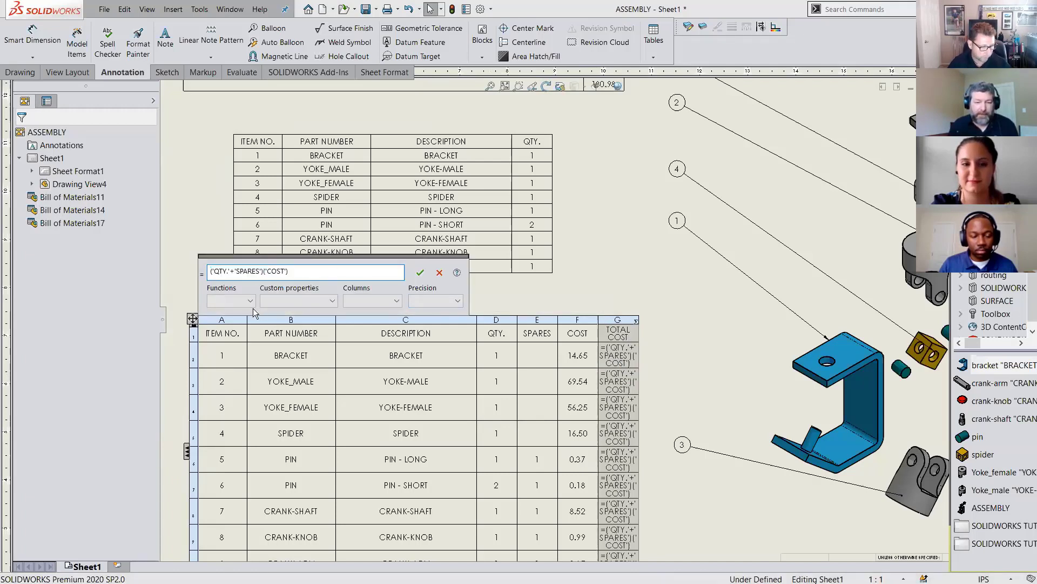
left_click(422, 275)
- Insert a row below item 9, CRANK-ARM, in the lowest bill of materials
scroll(691, 389, "down", 2)
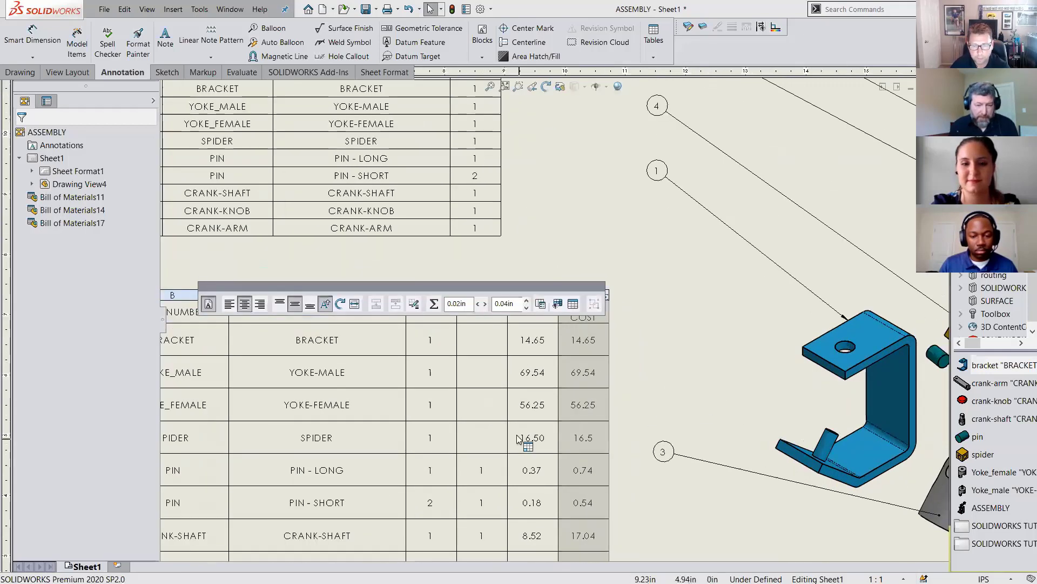
scroll(527, 441, "up", 3)
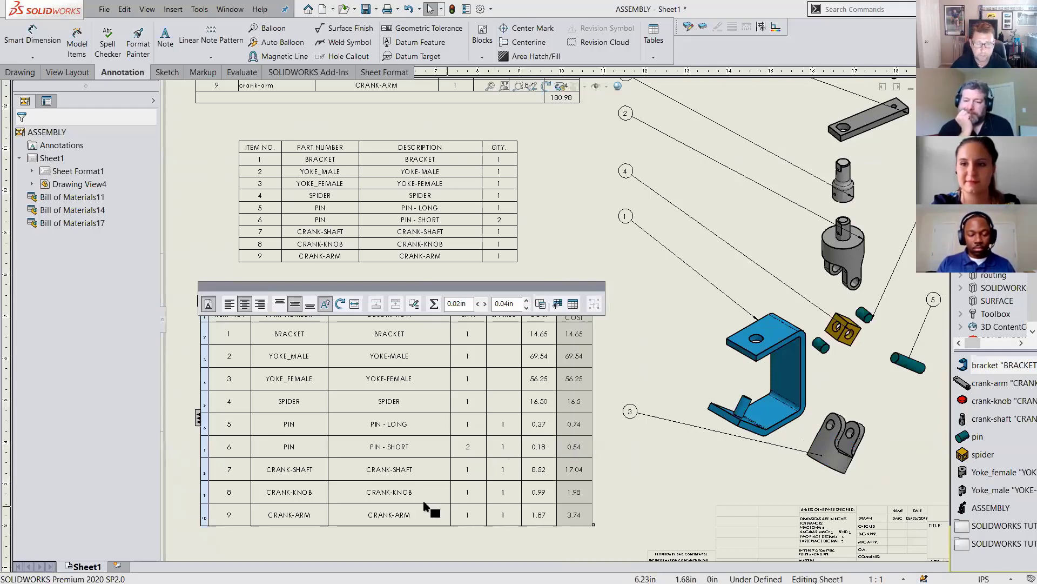
scroll(423, 501, "up", 1)
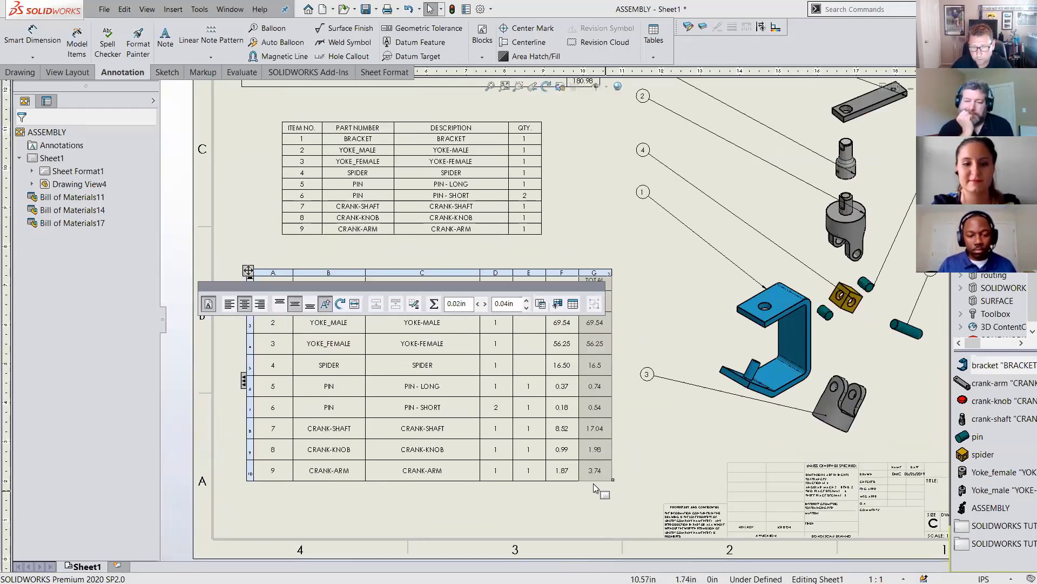
left_click(248, 471)
right_click(248, 472)
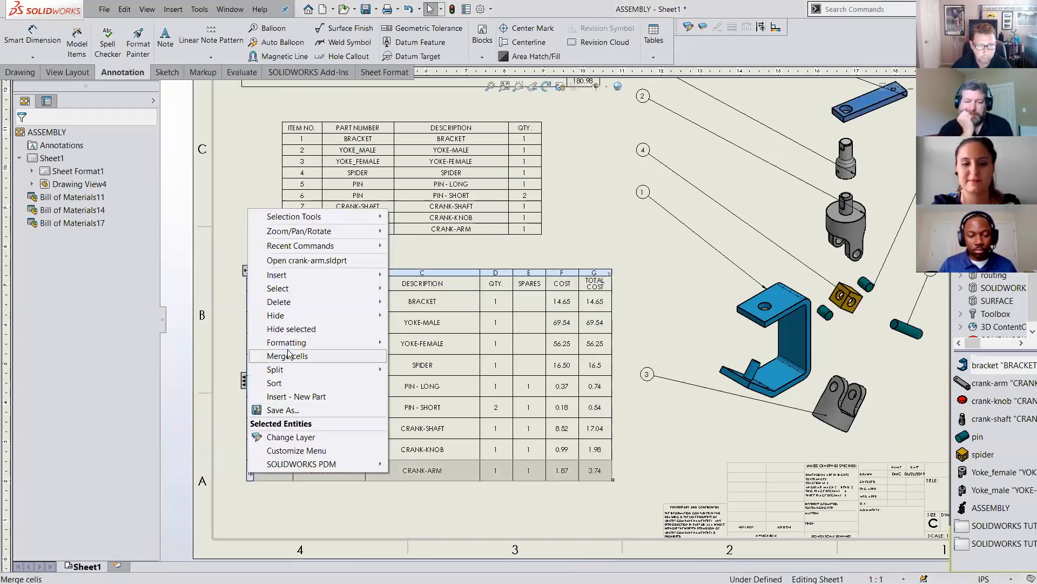
mouse_move(282, 277)
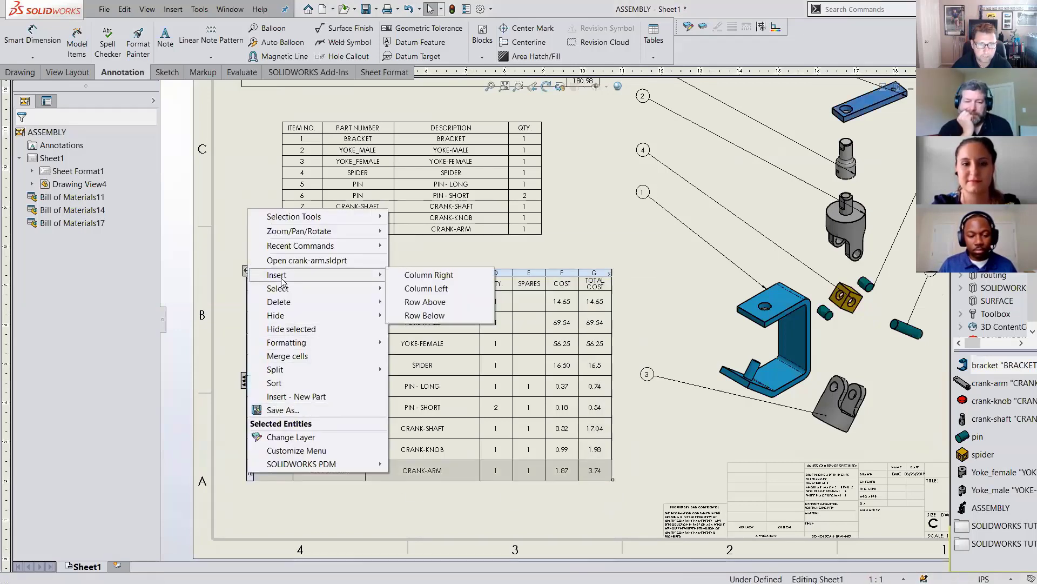
left_click(423, 318)
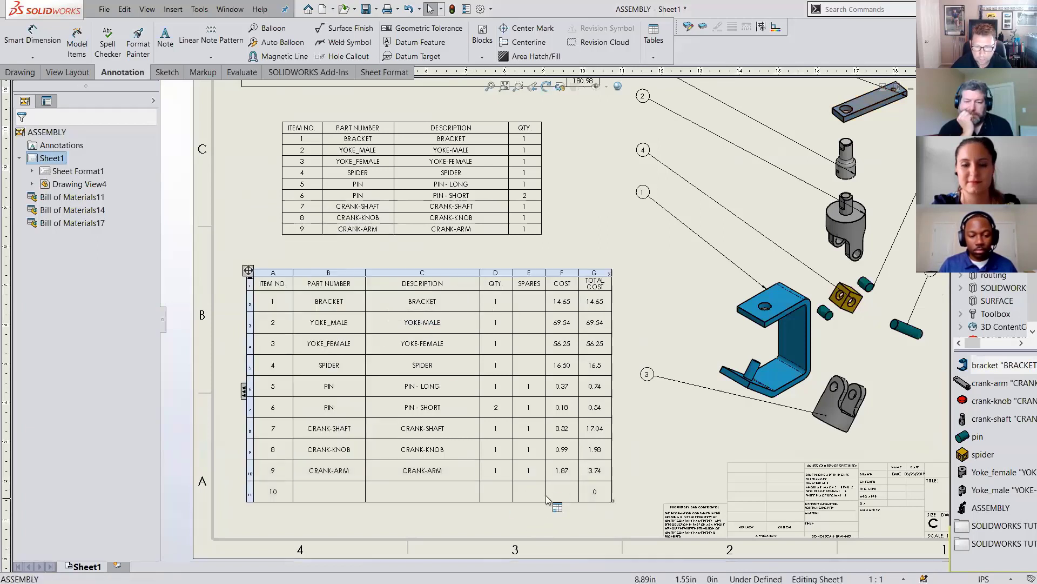
- Clear the new row's item number and merge its cells from ITEM NO. through COST into one cell
left_click(272, 490)
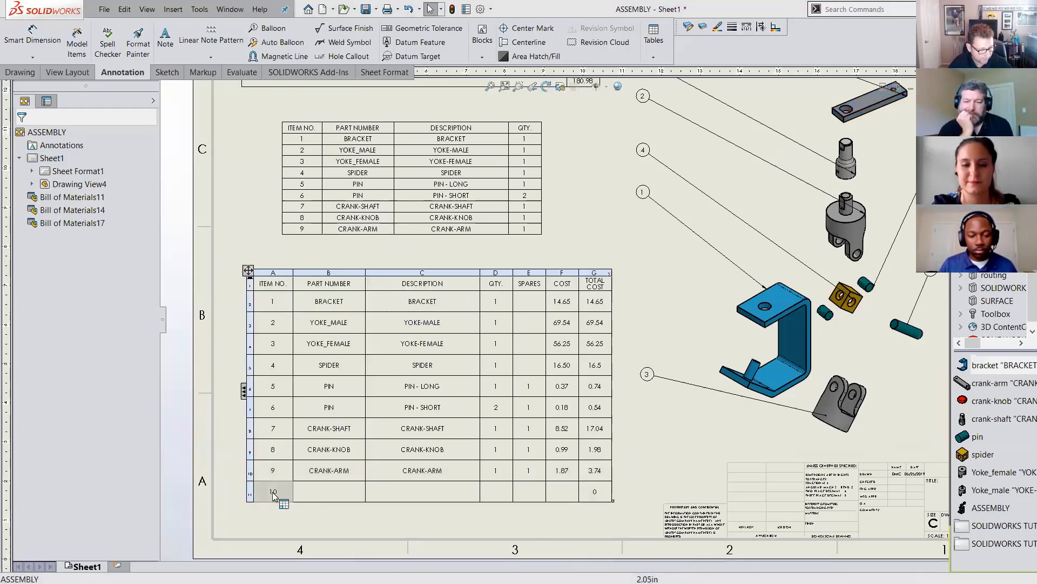
key("Delete")
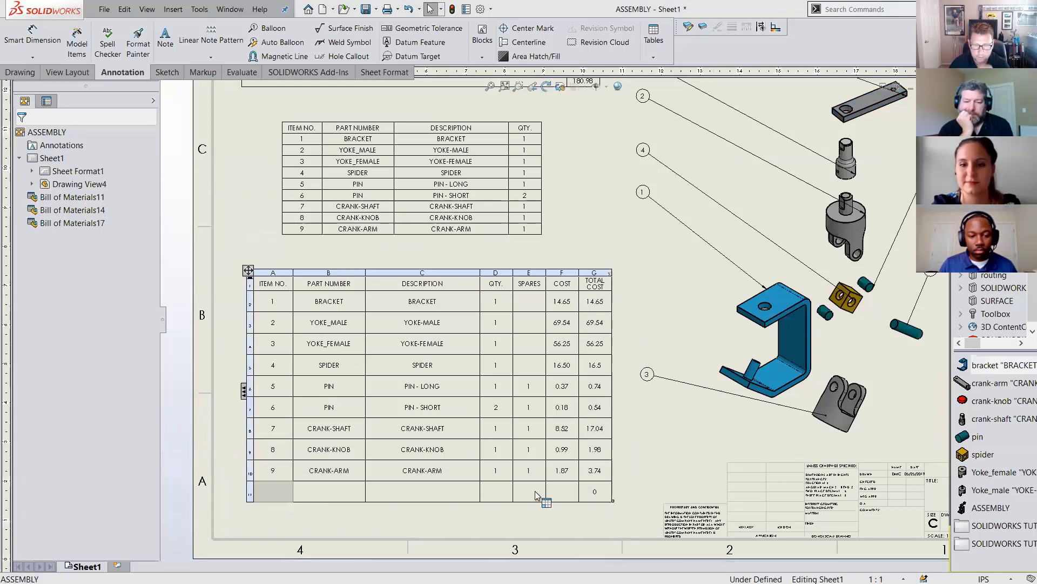
left_click(554, 493)
left_click_drag(468, 494, 283, 491)
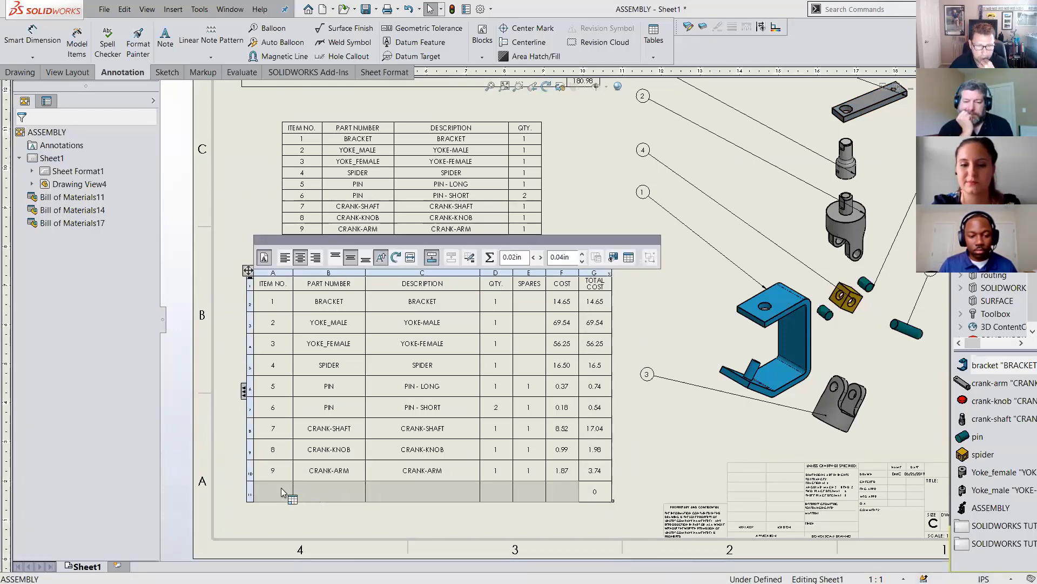
left_click(432, 258)
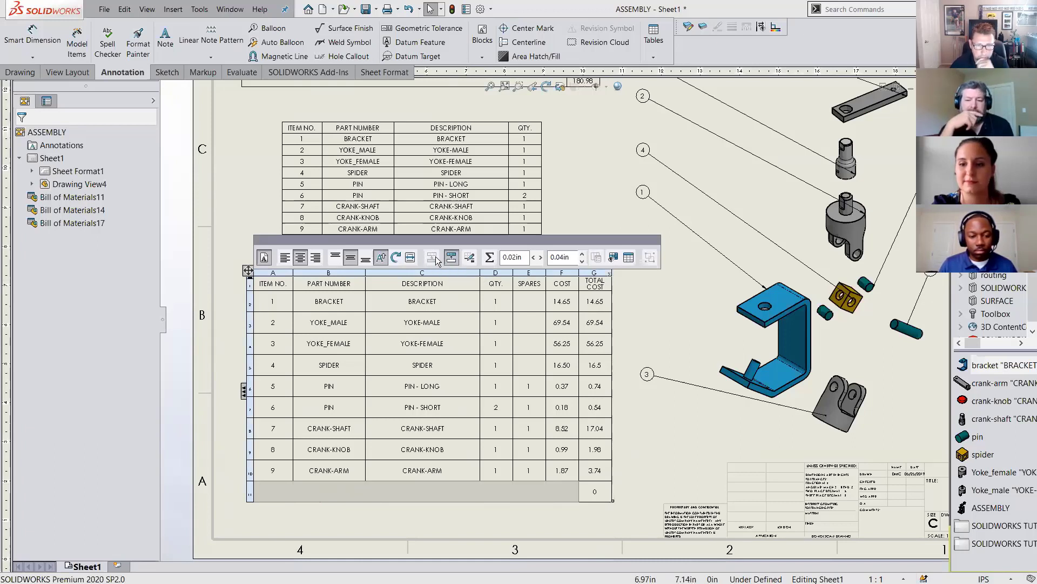
- Fill the last TOTAL COST cell with the equation SUM(G2:G10) to add up the column
left_click(586, 493)
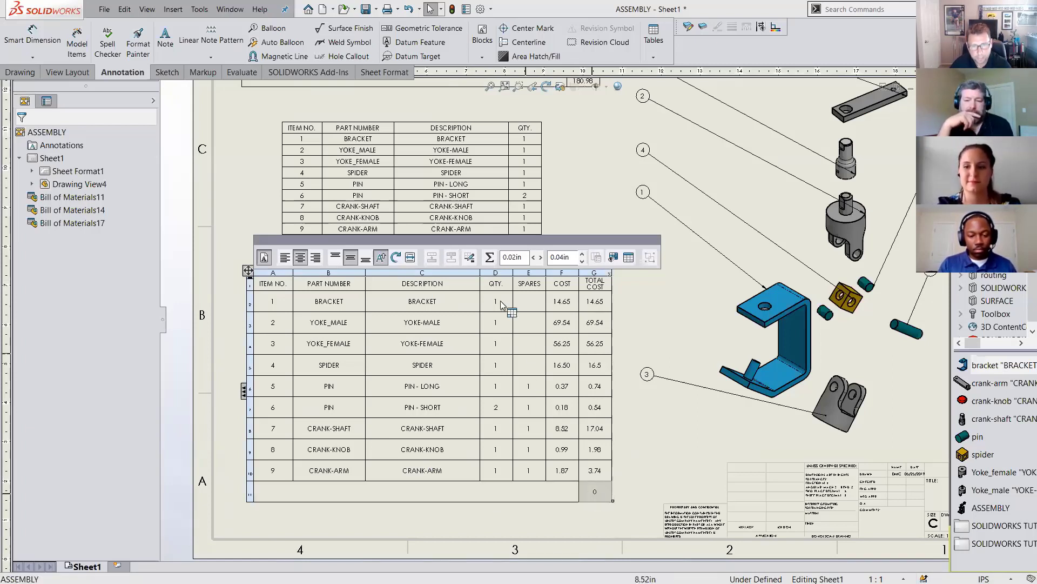
left_click(489, 258)
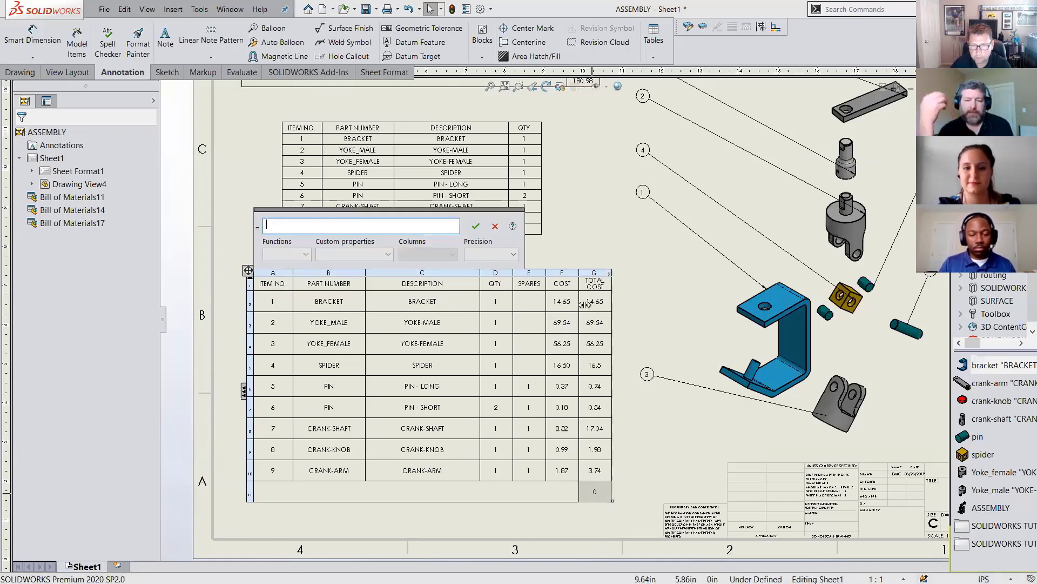
left_click(305, 255)
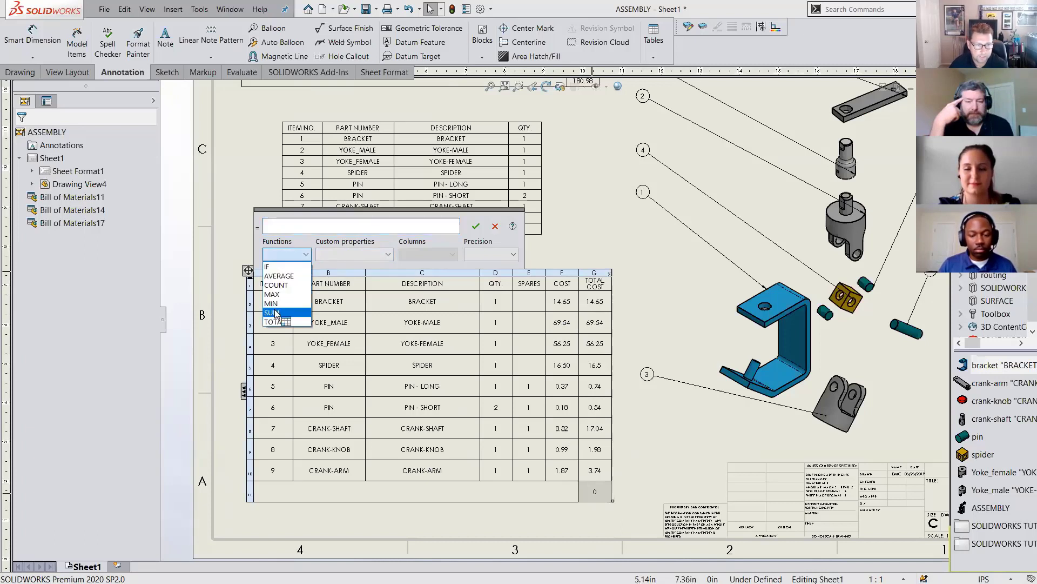
left_click(271, 312)
left_click_drag(596, 327, 596, 473)
type(")")
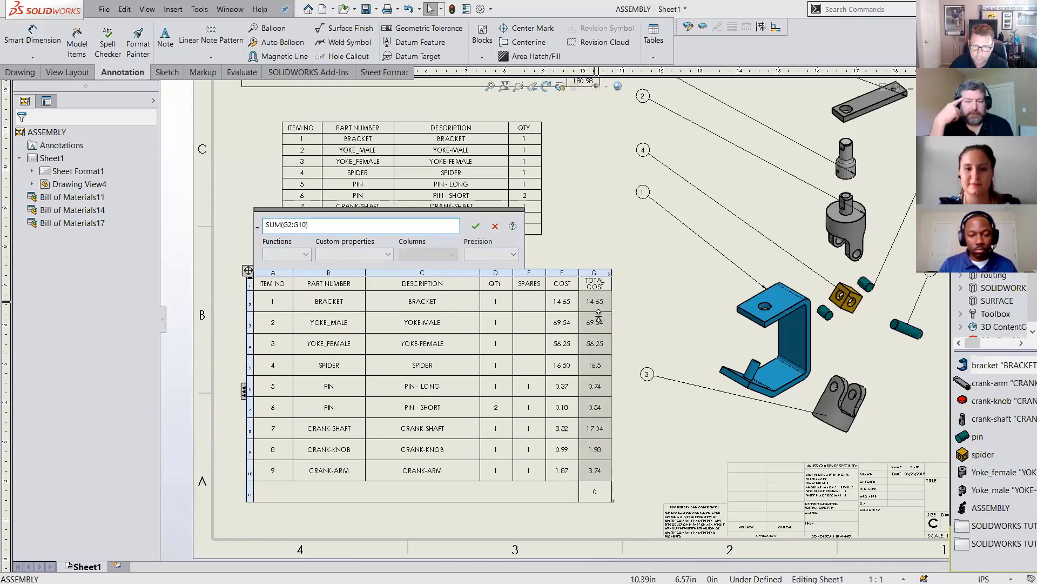
left_click(475, 226)
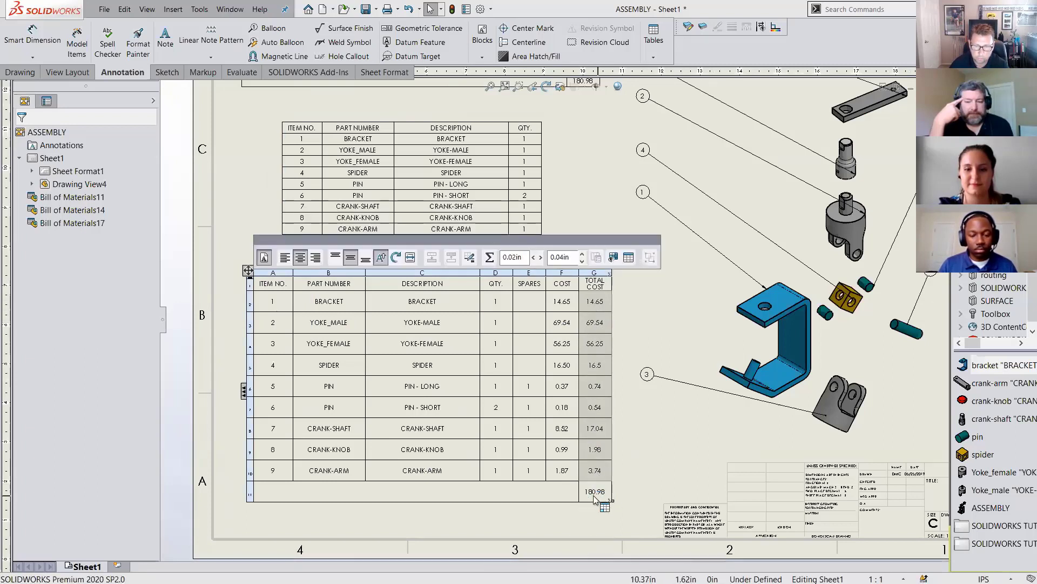
left_click(604, 505)
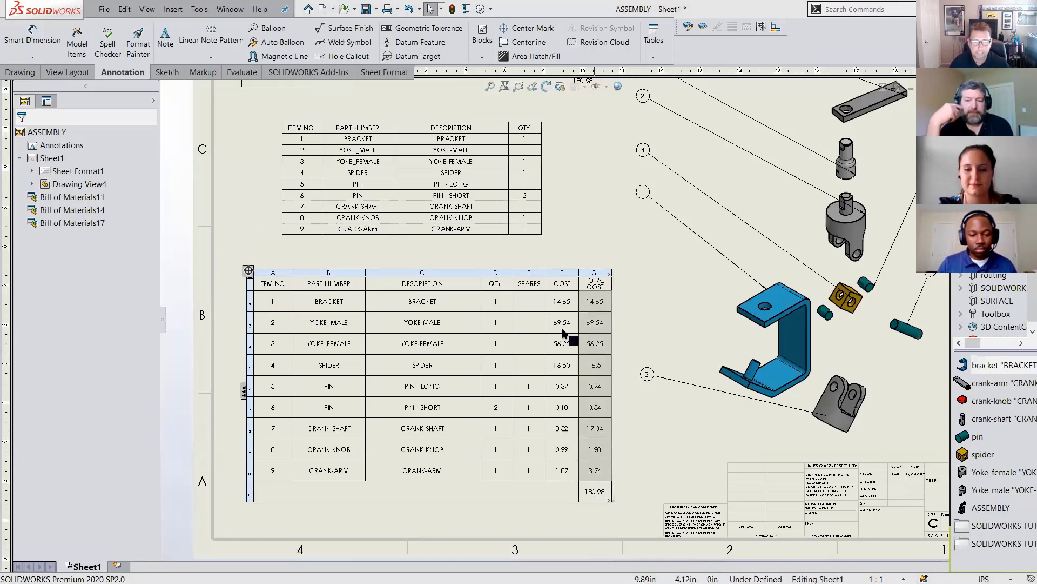
- Examine the template file type and the existing bill of materials templates offered when saving the table, and cancel without saving
right_click(432, 365)
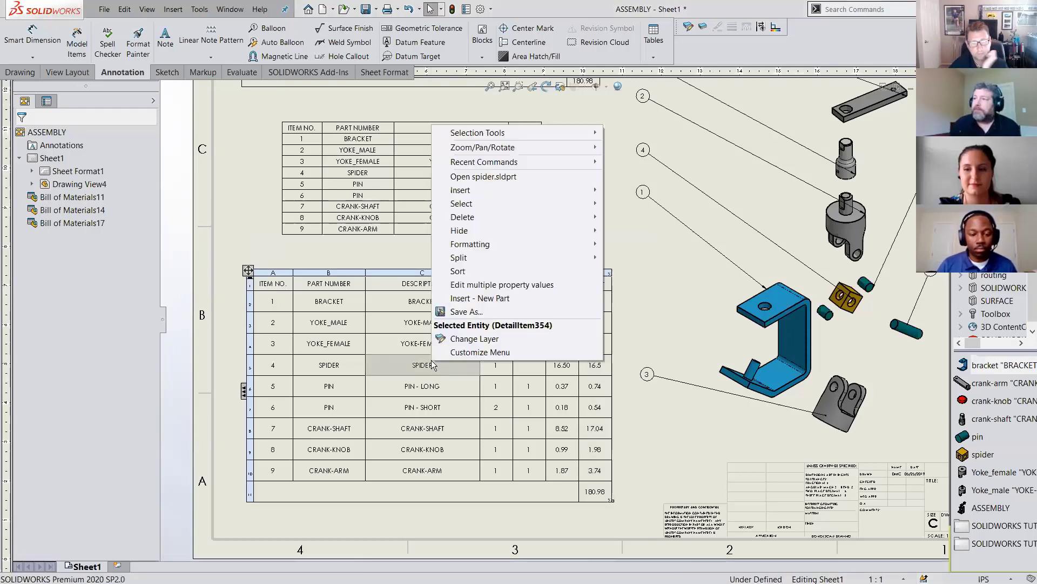
left_click(459, 312)
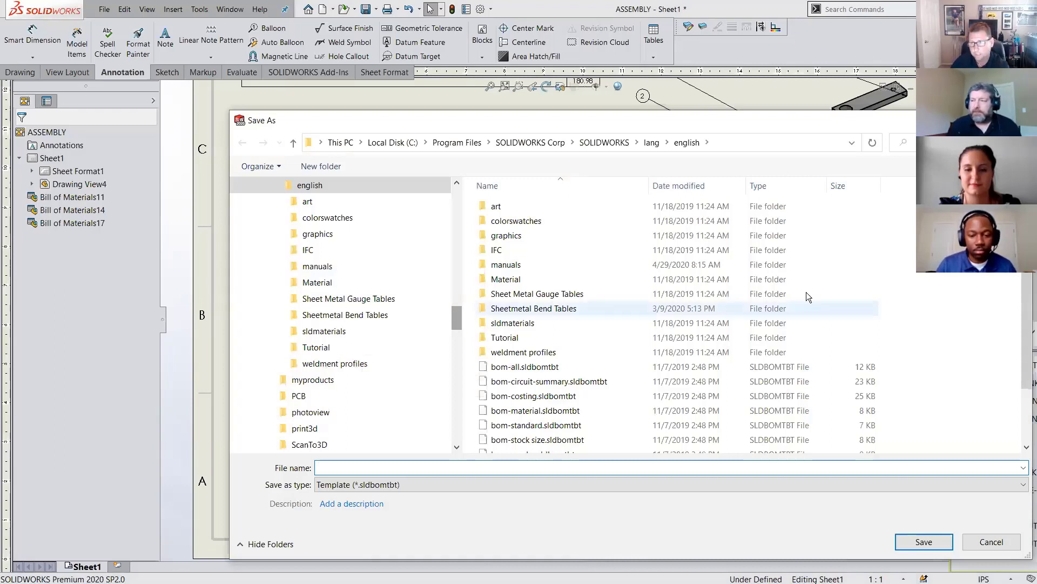
scroll(1028, 376, "down", 2)
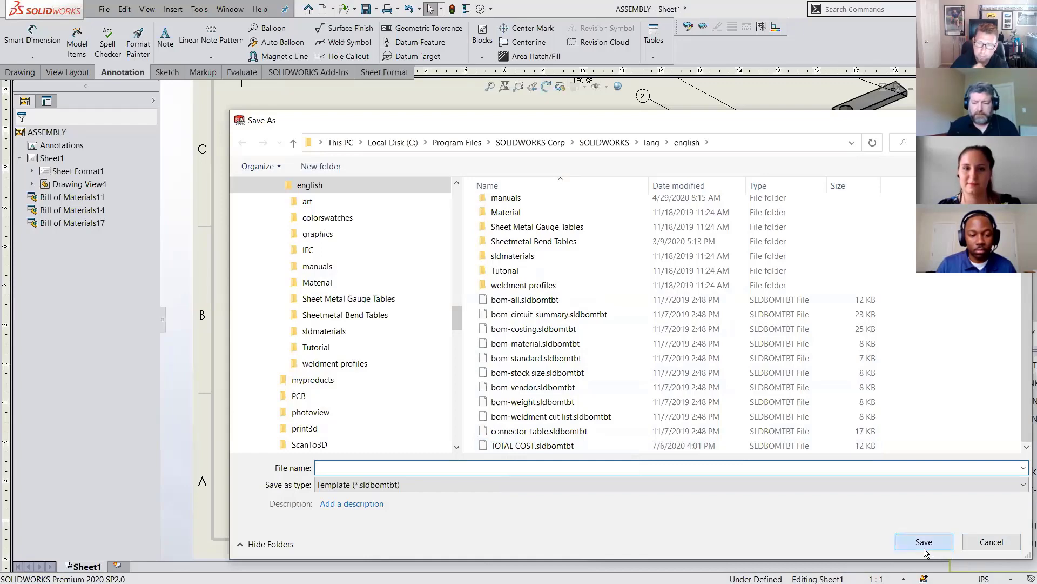
left_click(991, 541)
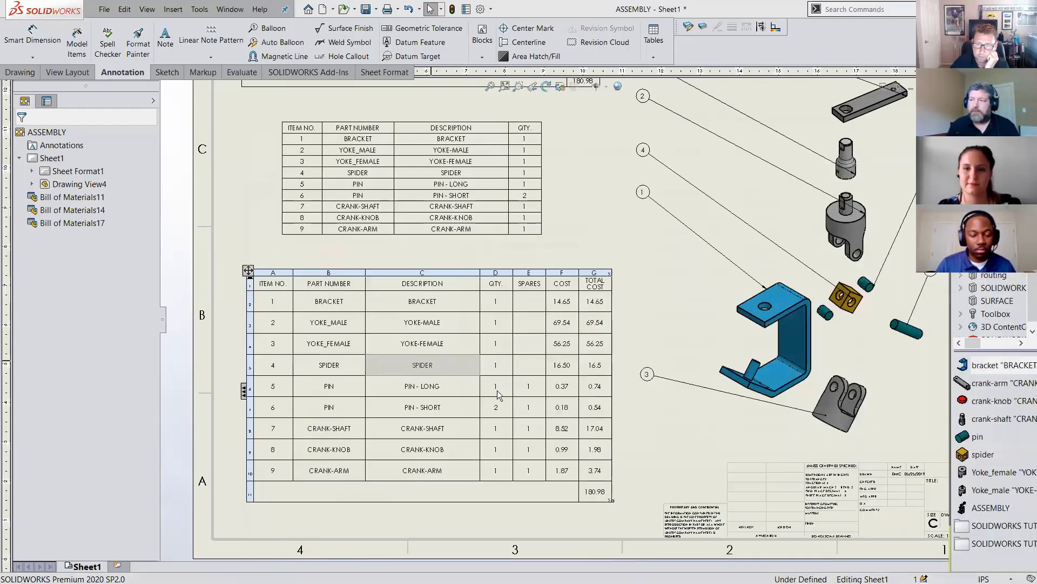
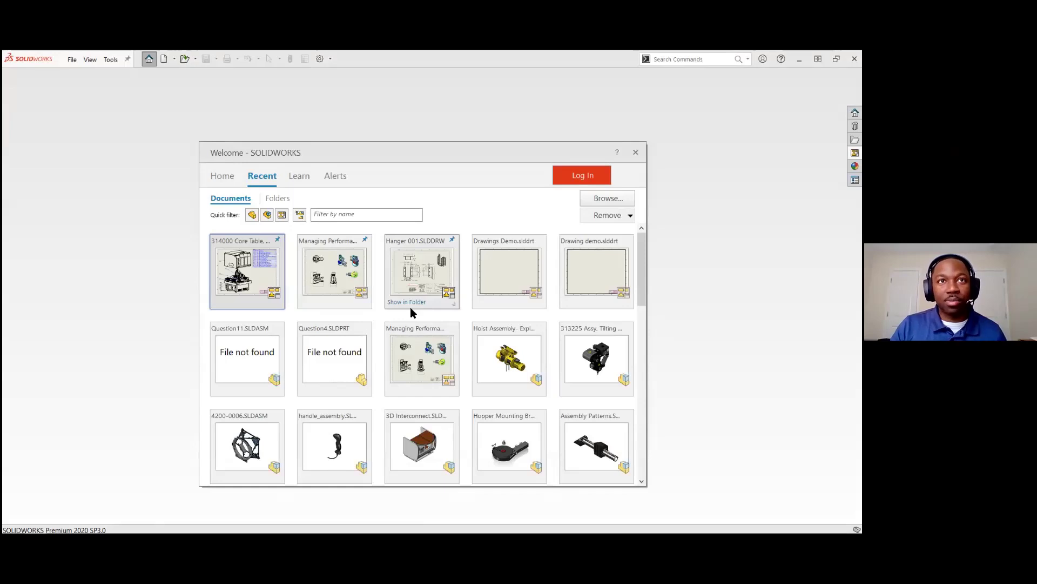
- Open the Hanger 001 drawing and append TYP to the 5.00 hole diameter dimension in the front view
left_click(419, 273)
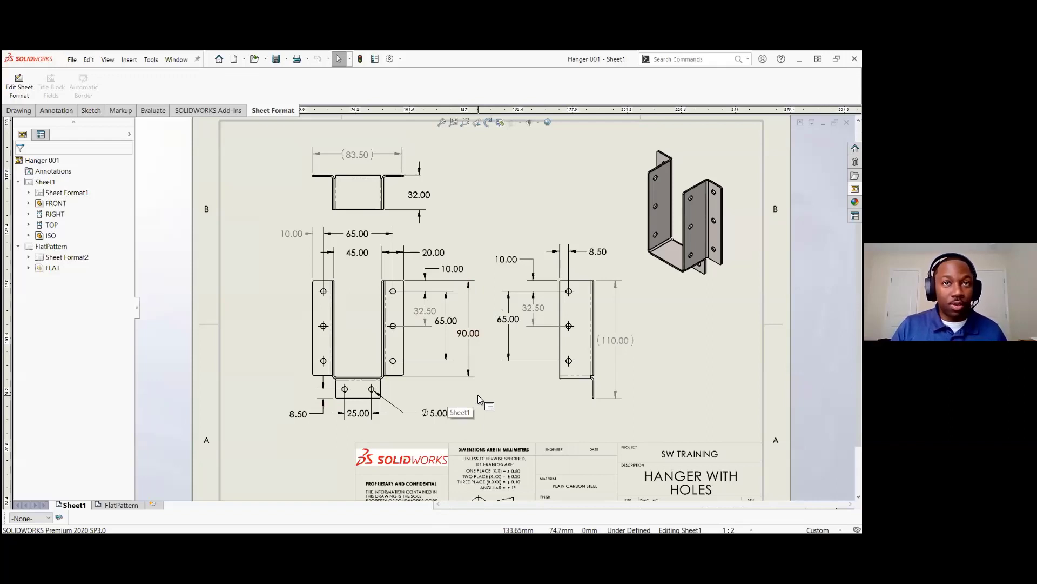
scroll(443, 420, "down", 2)
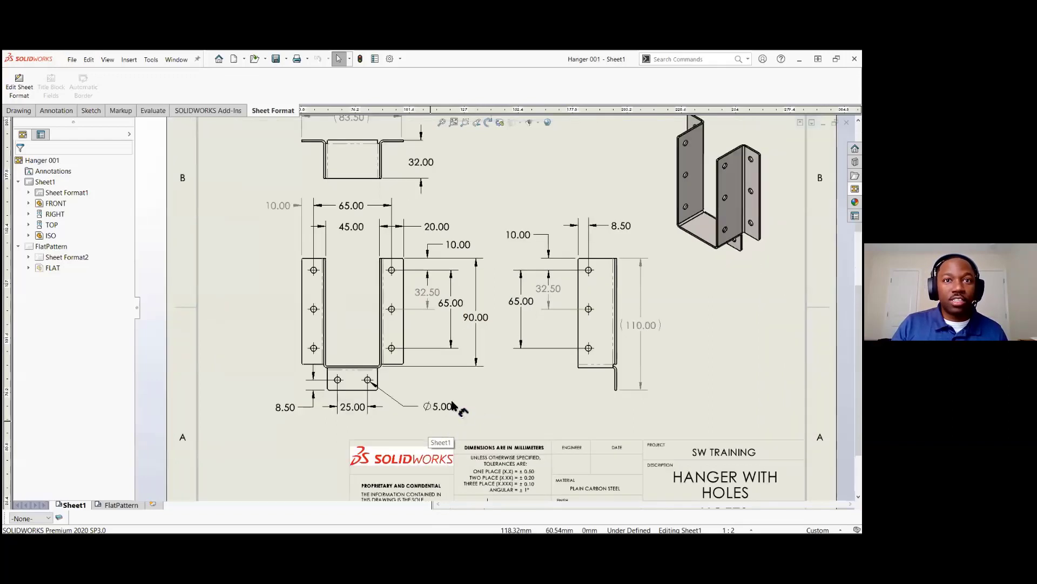
left_click(442, 399)
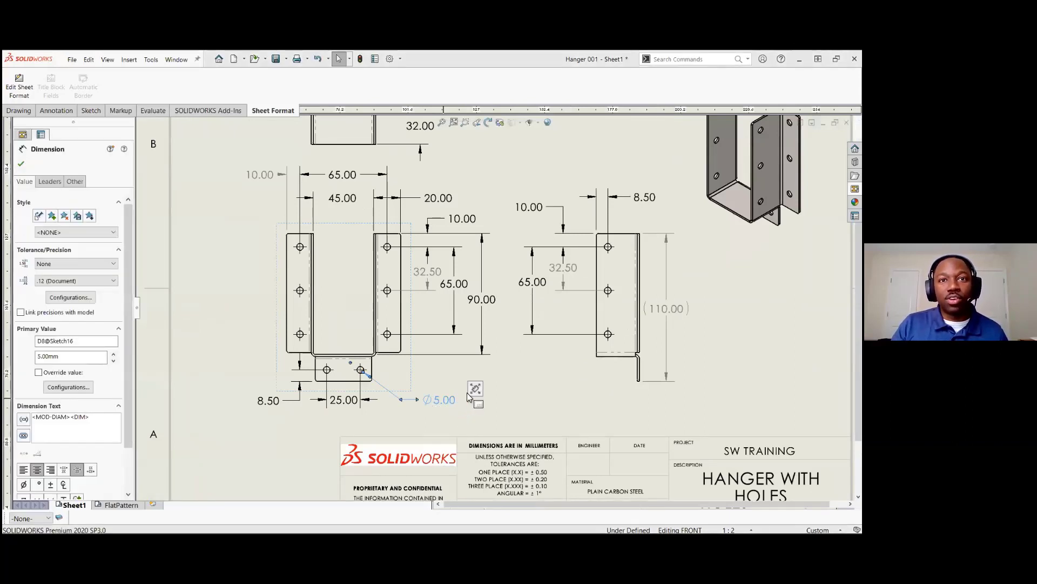
mouse_move(474, 390)
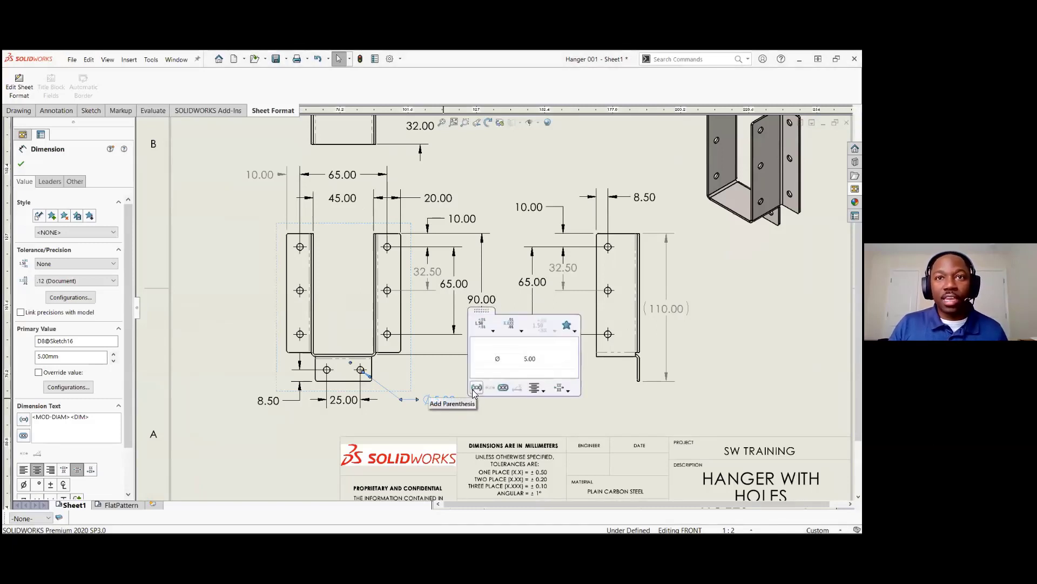
left_click(553, 360)
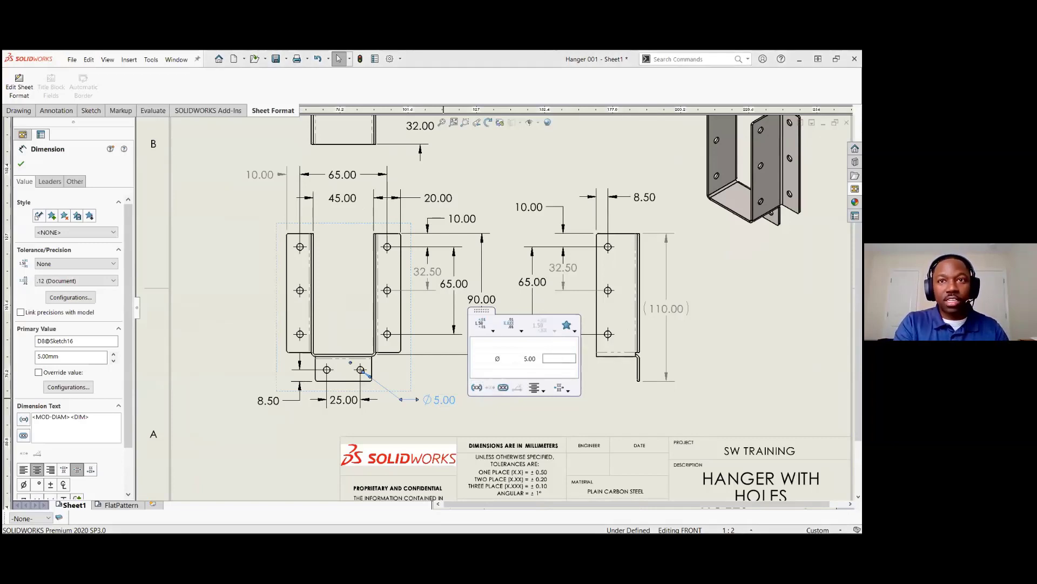
type("TYP")
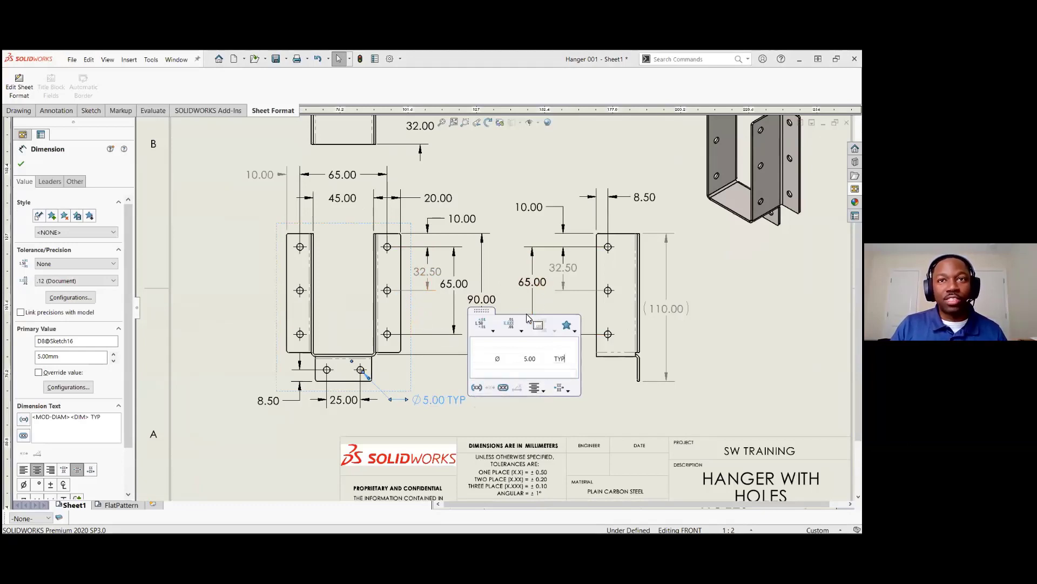
left_click(480, 407)
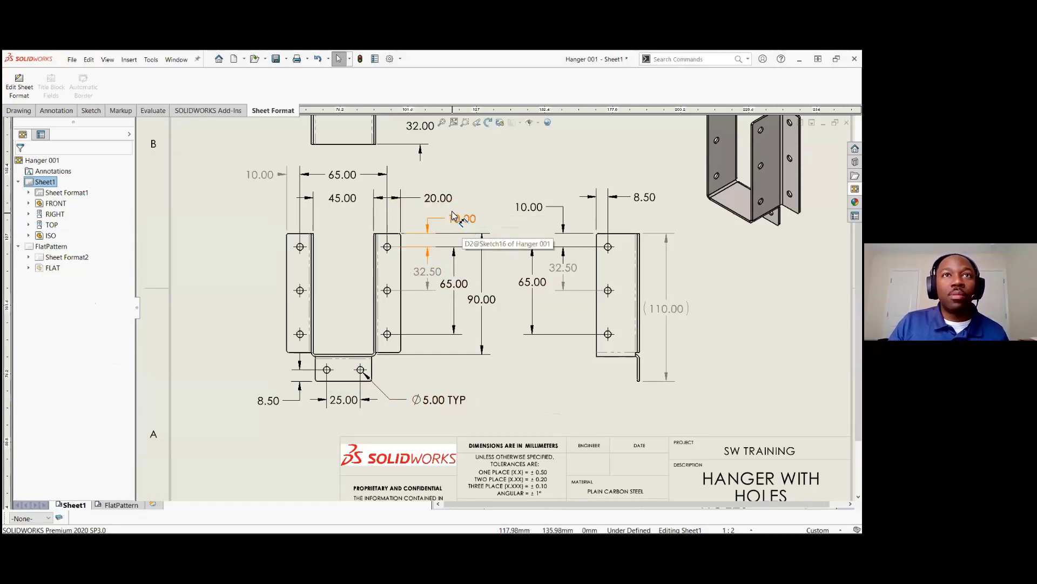
- Apply the recent TYP dimension style to the 20.00 flange width dimension in the front view
left_click(442, 199)
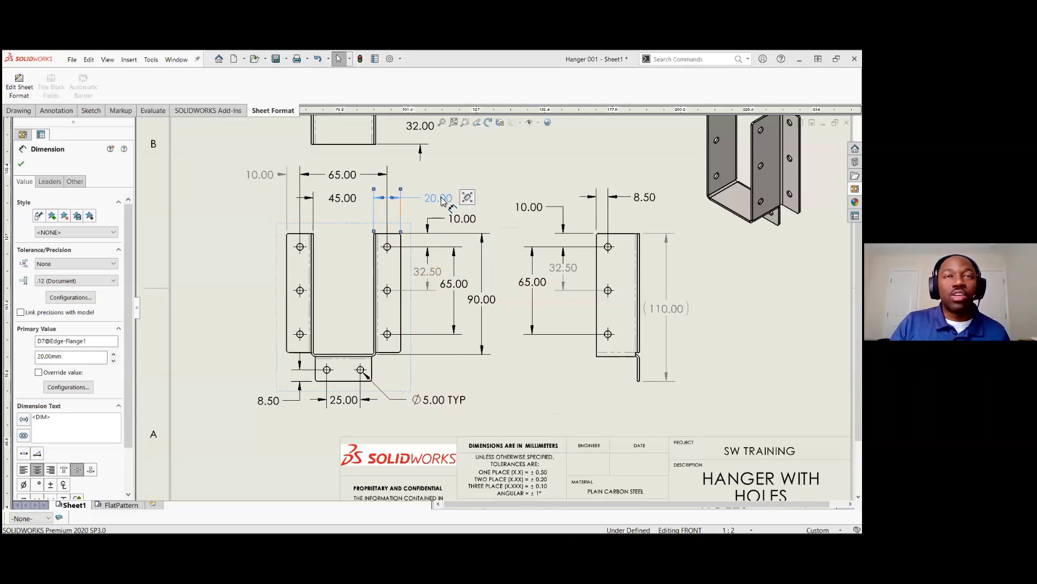
mouse_move(466, 198)
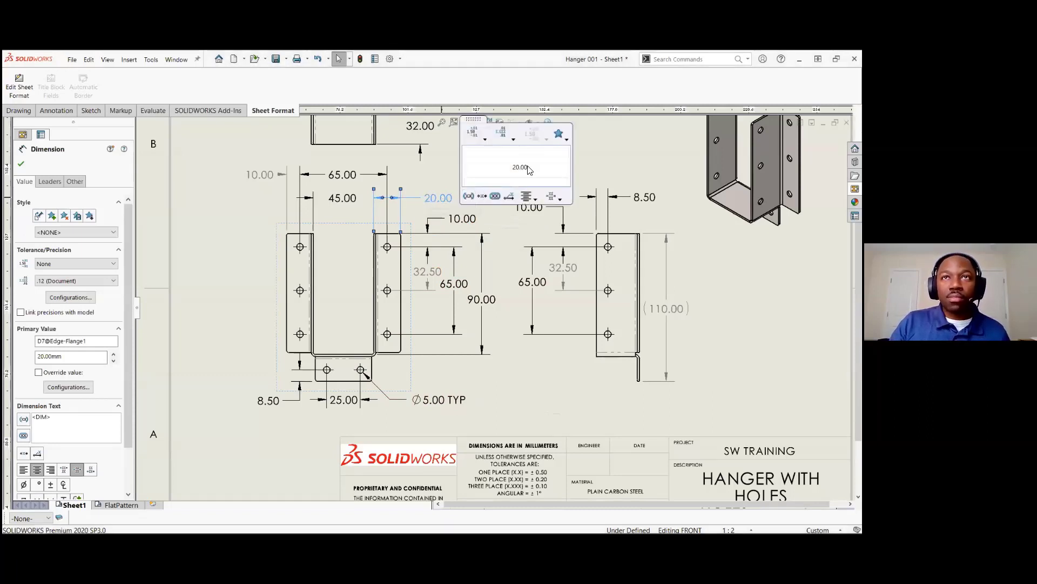
left_click(566, 141)
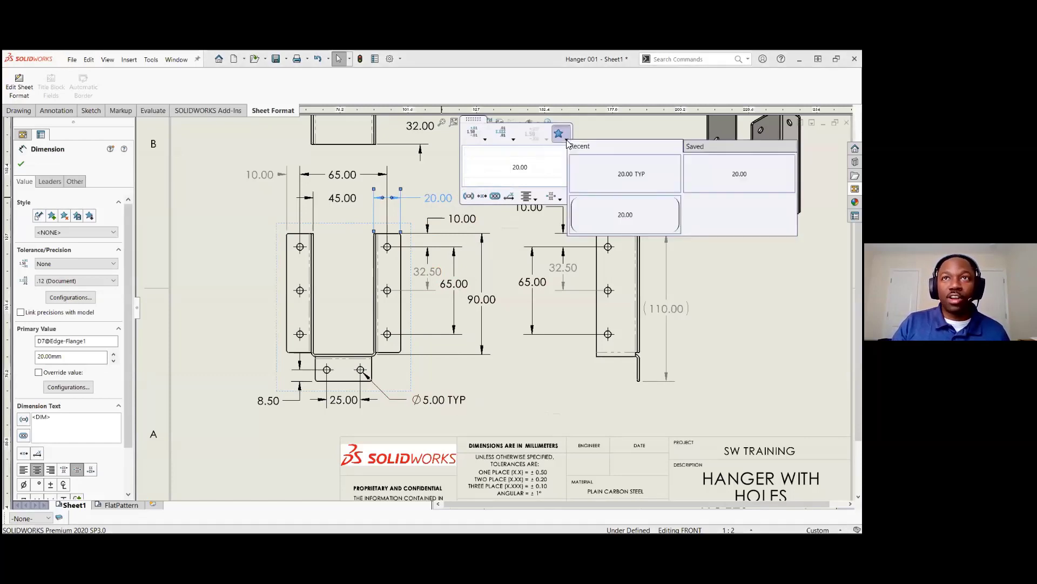
left_click(605, 171)
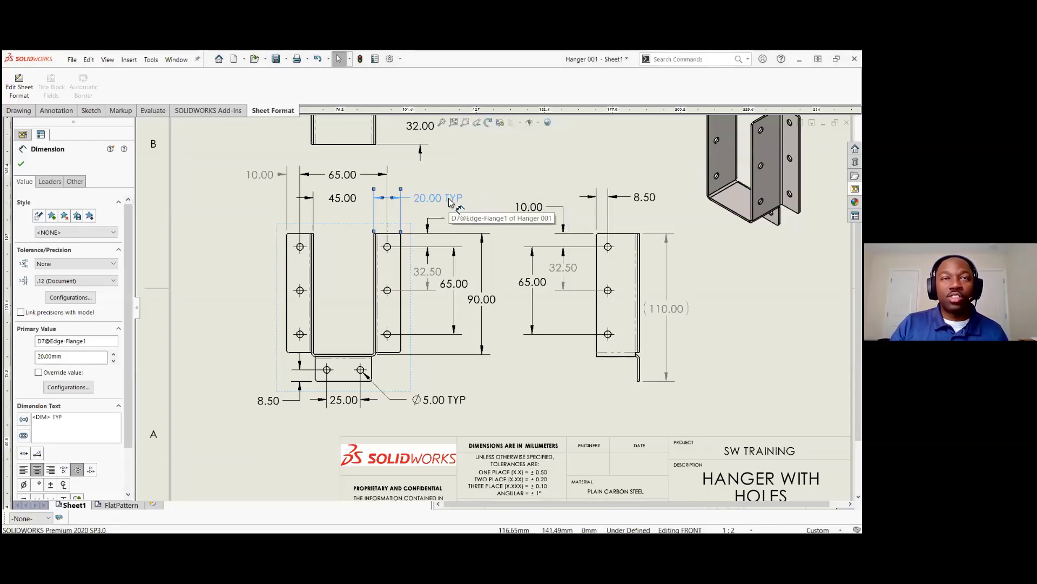
mouse_move(475, 197)
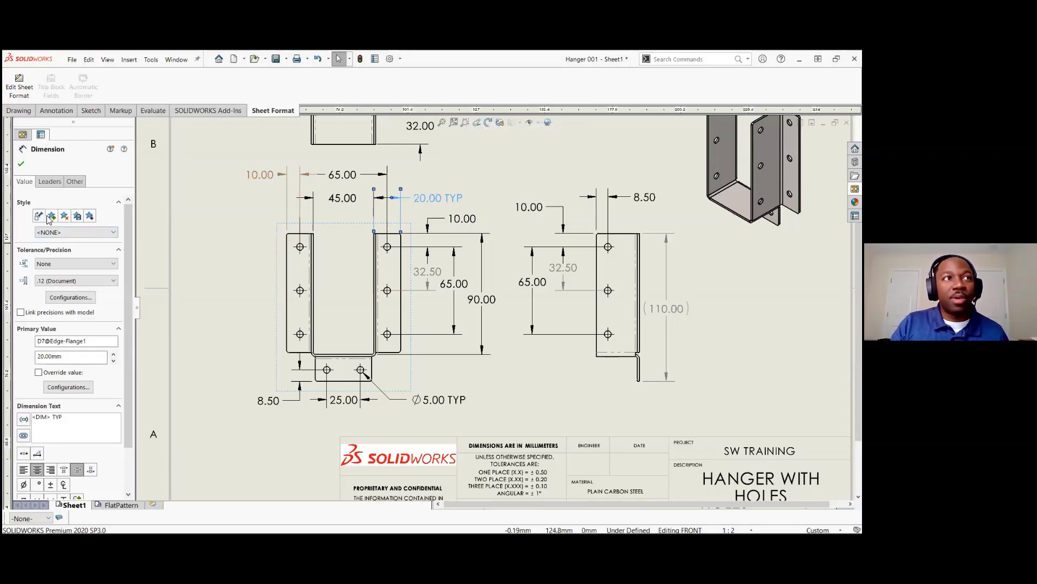
- Collapse the style settings of the 20.00 TYP dimension and close its properties
left_click(86, 202)
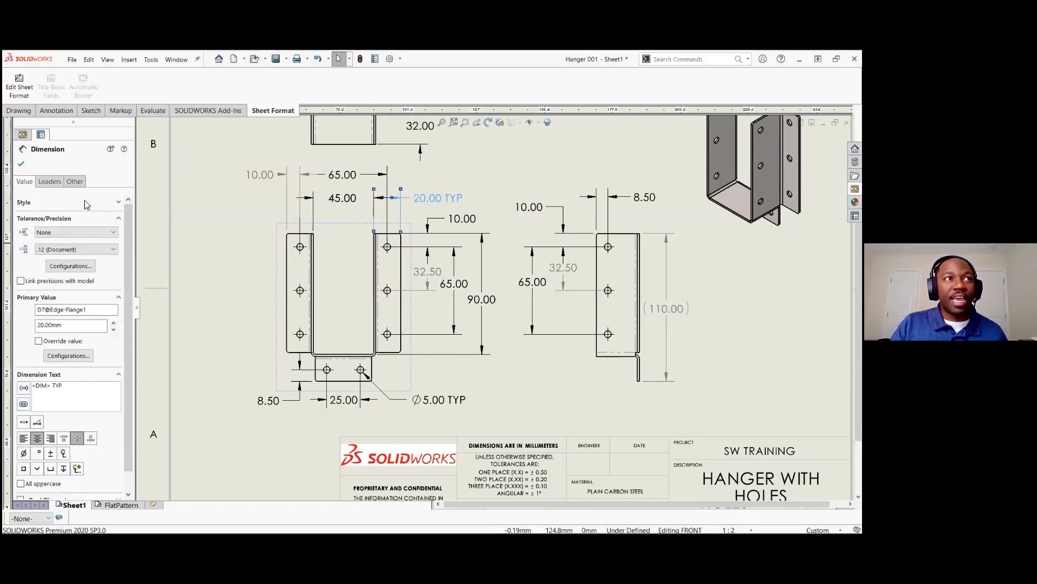
left_click(21, 164)
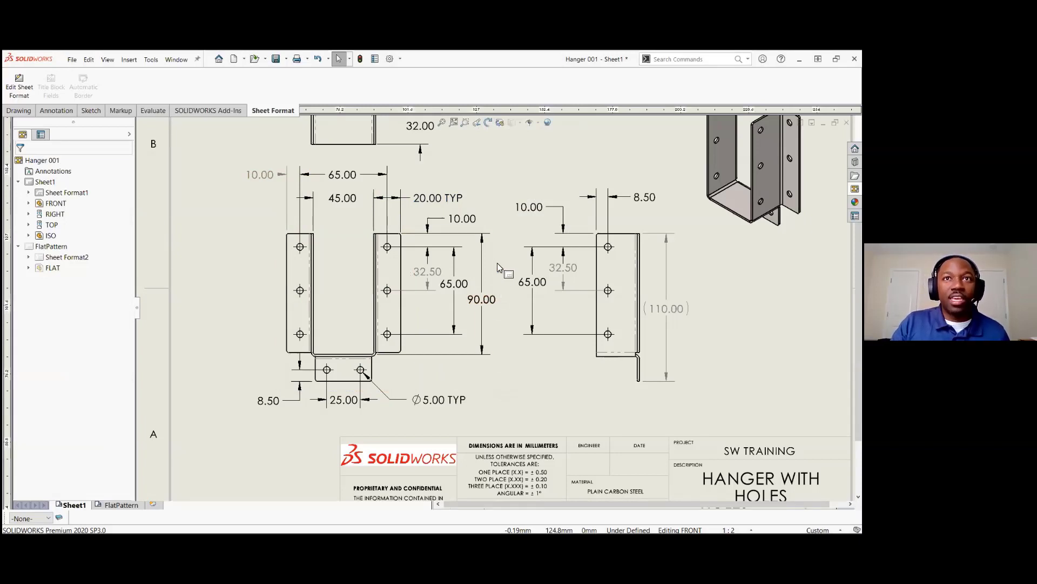
- Replace the model in all drawing views with the Hanger 002 part from the Case Study folder
key("f")
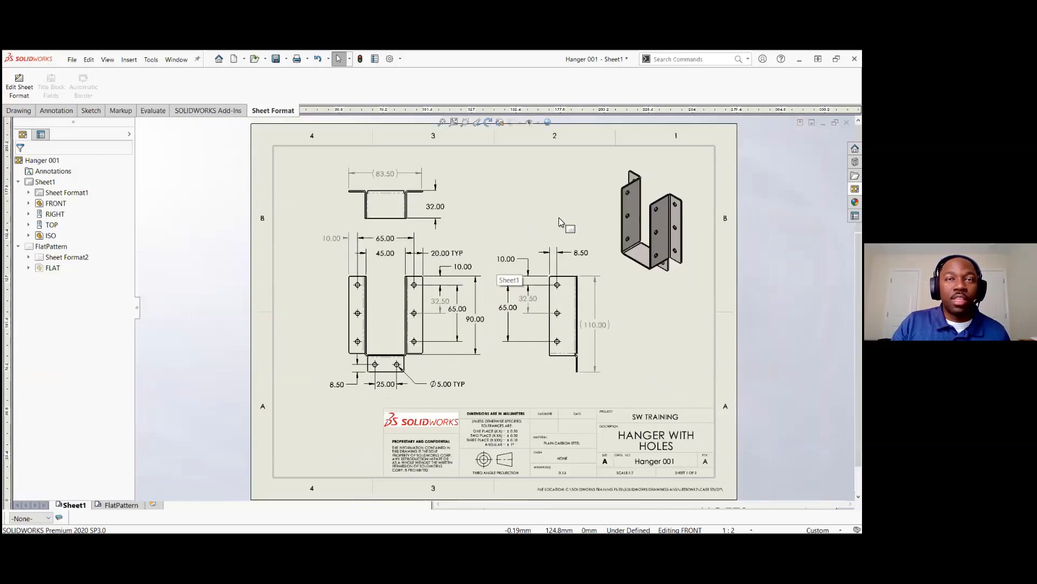
scroll(562, 218, "down", 1)
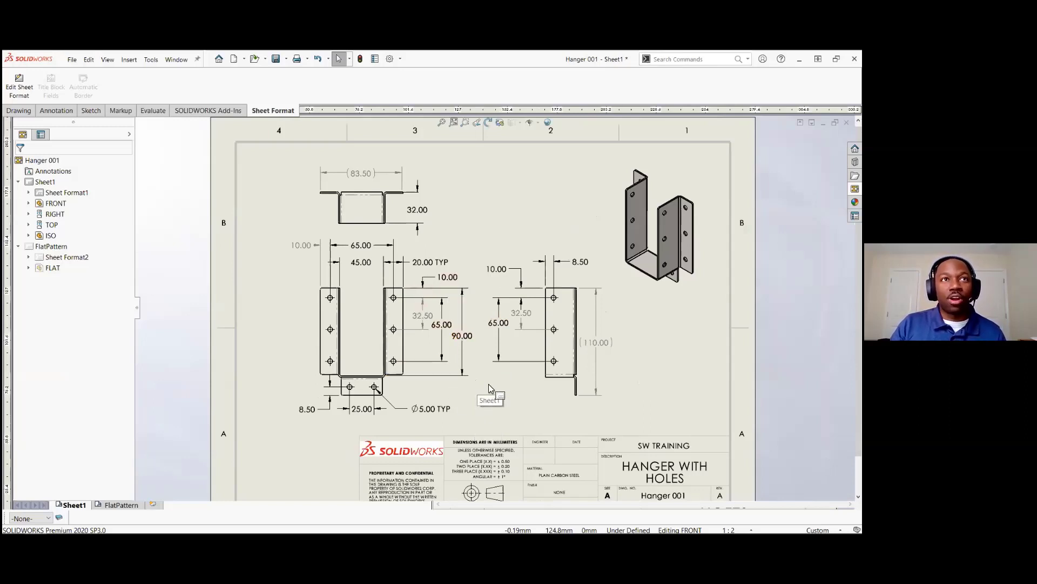
left_click(19, 110)
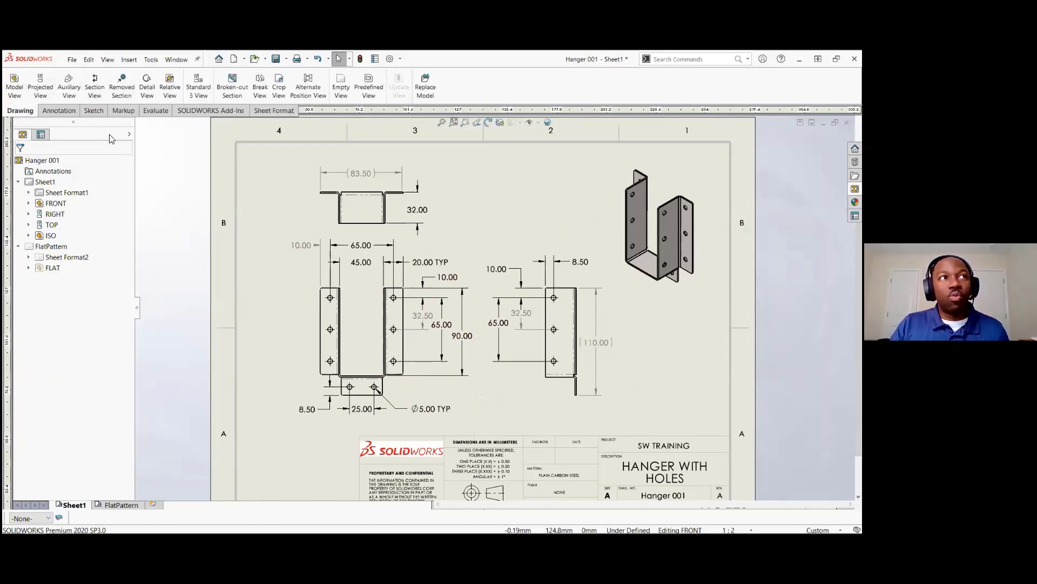
left_click(427, 96)
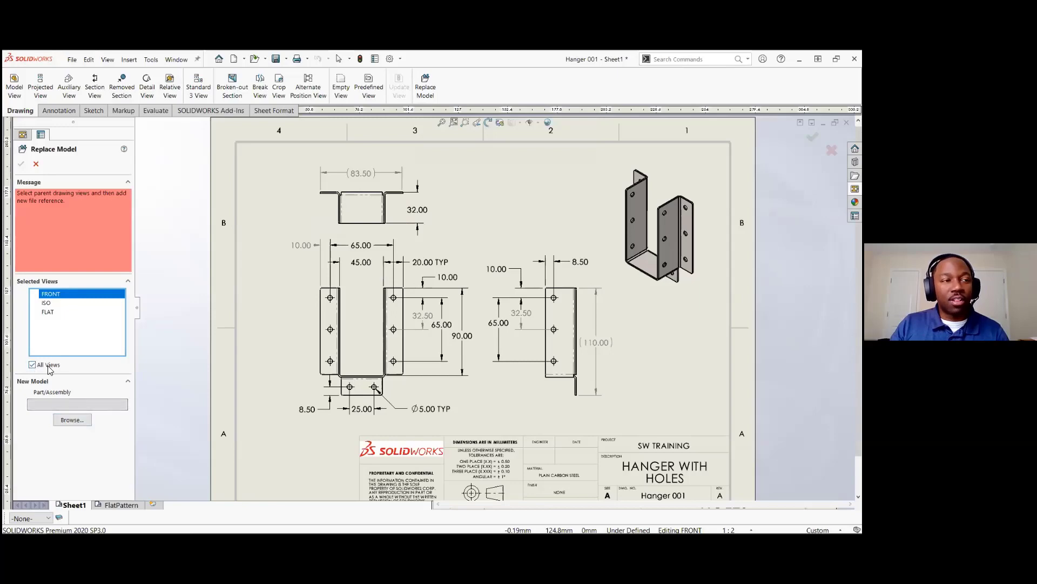
left_click(67, 422)
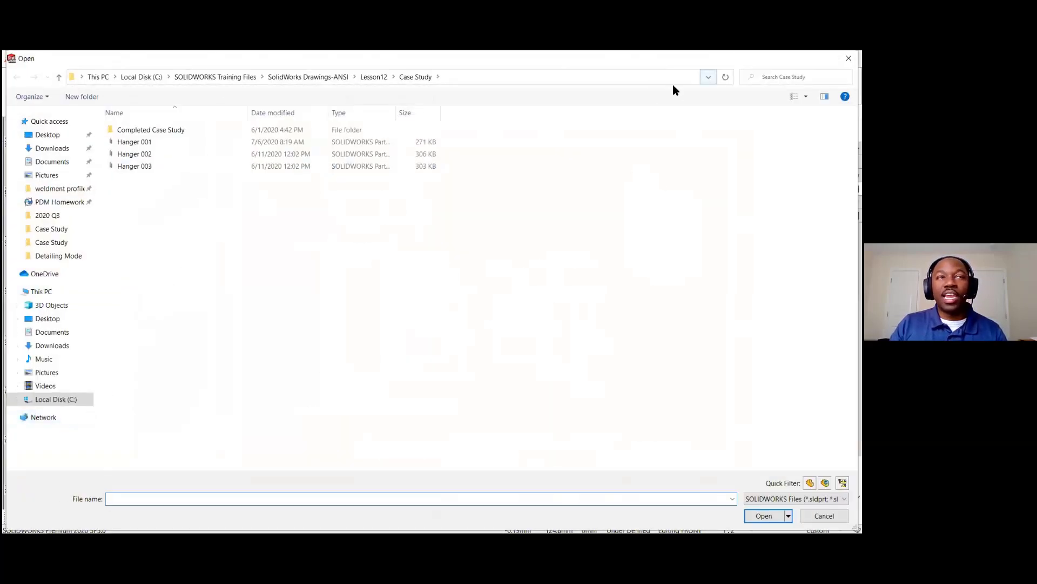
left_click(149, 157)
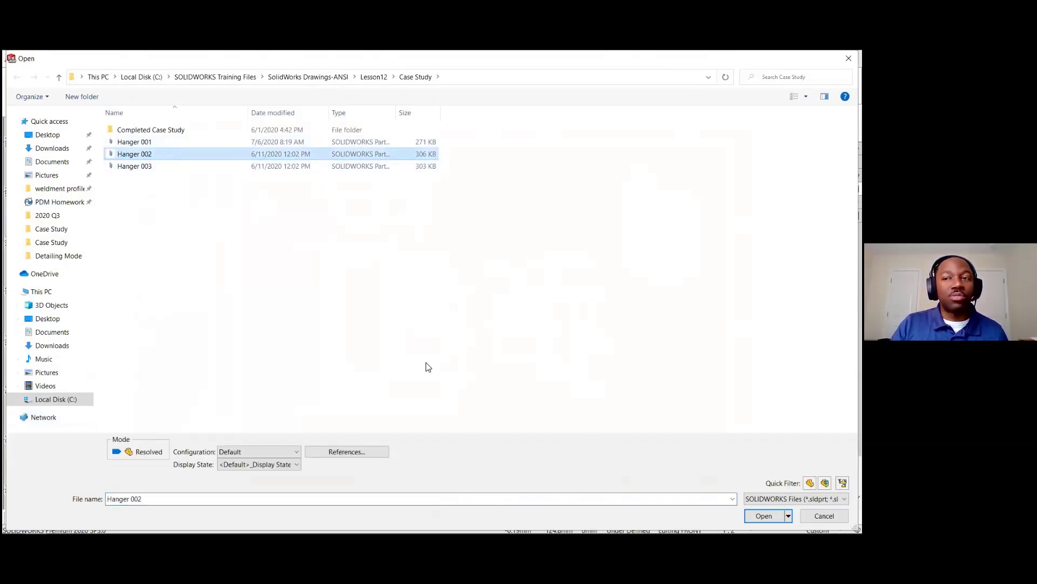
left_click(764, 515)
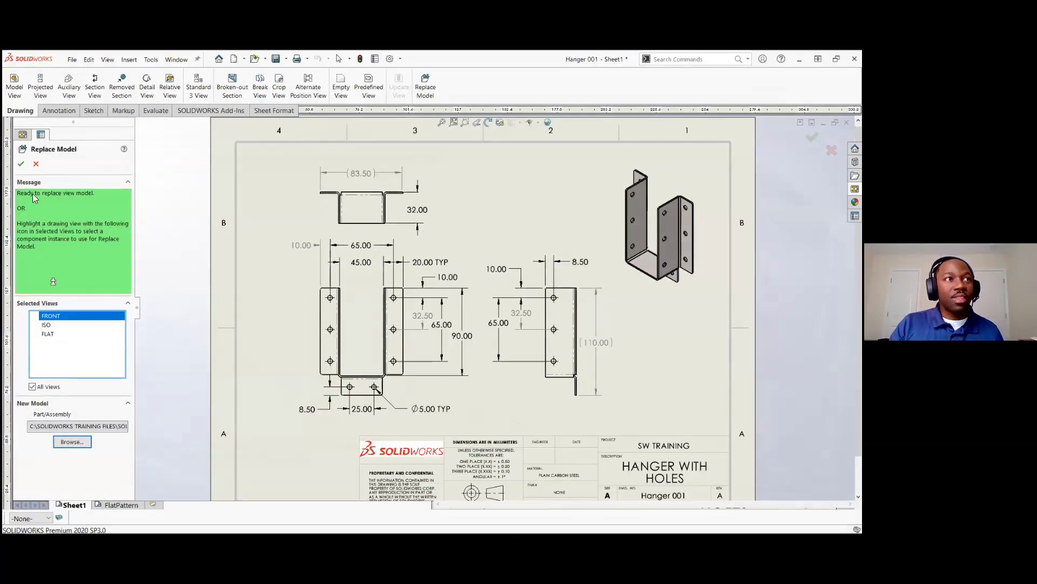
left_click(21, 163)
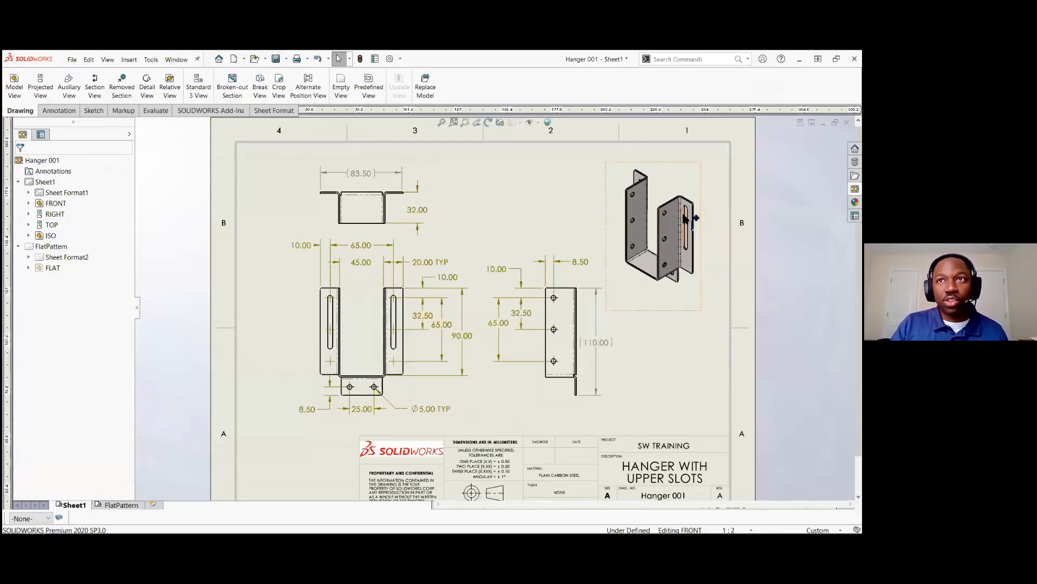
- Inspect the views of the replaced model and close the drawing without saving
scroll(684, 234, "down", 2)
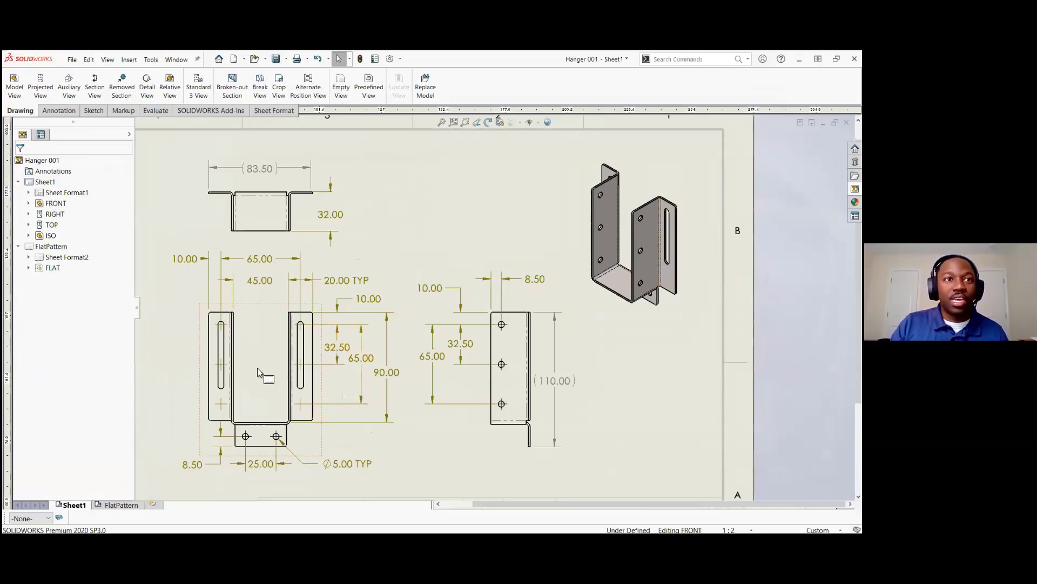
scroll(267, 376, "up", 1)
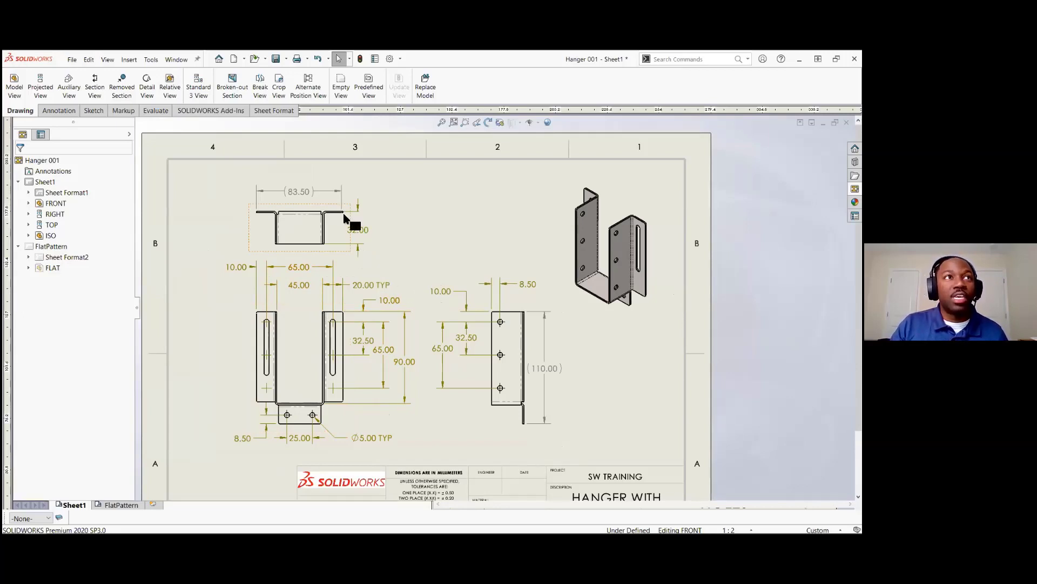
left_click(847, 123)
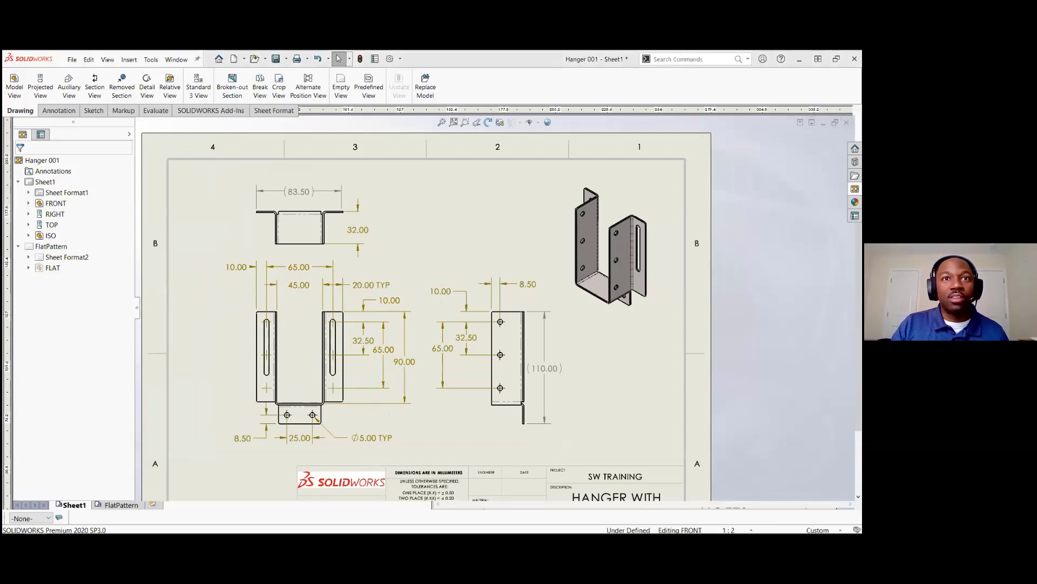
left_click(404, 307)
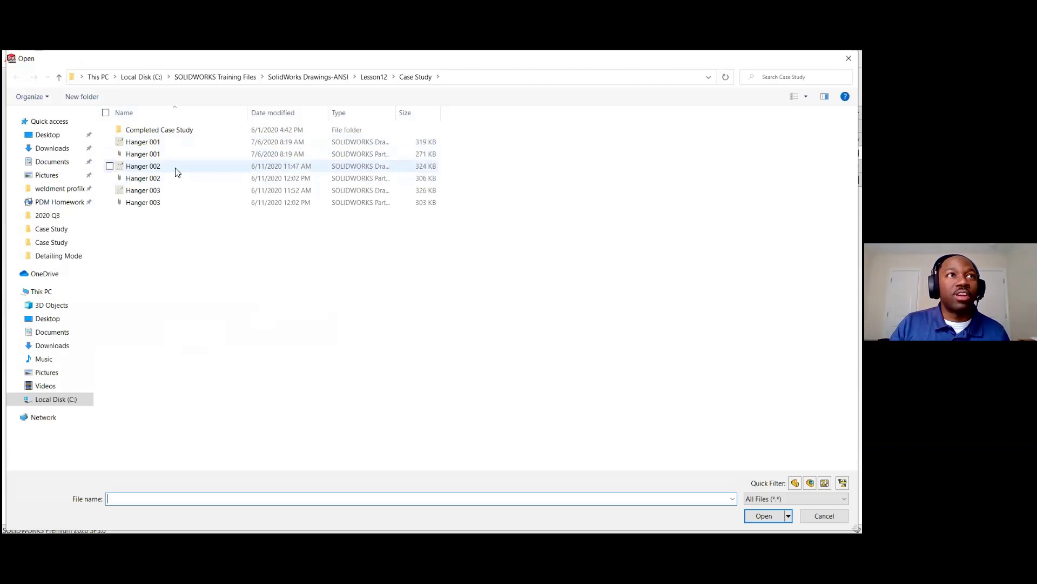
- Select the Hanger 001 drawing for opening and change its referenced part to Hanger 002.SLDPRT in the same folder
left_click(178, 142)
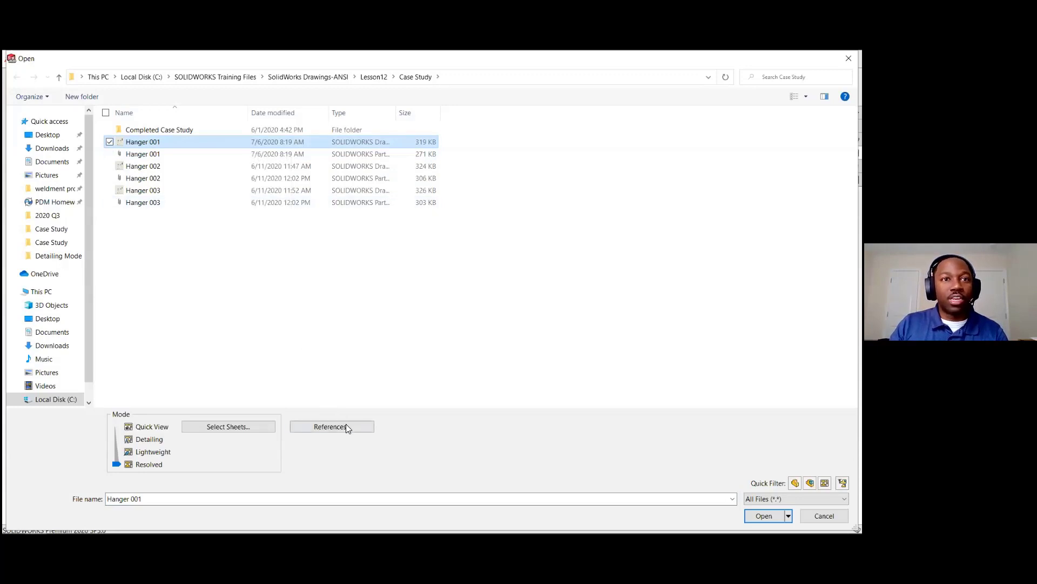
left_click(332, 429)
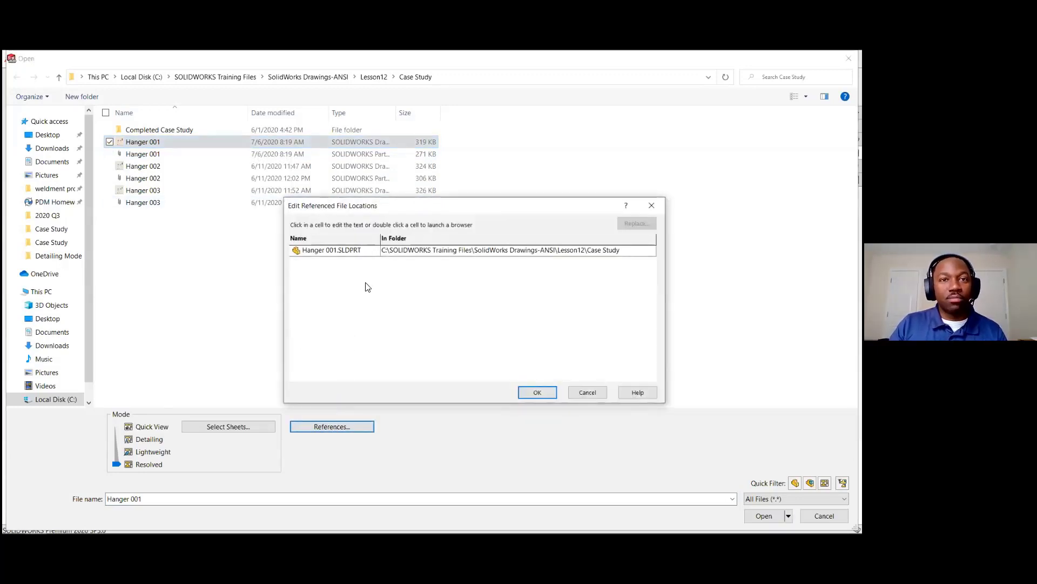
left_click(338, 254)
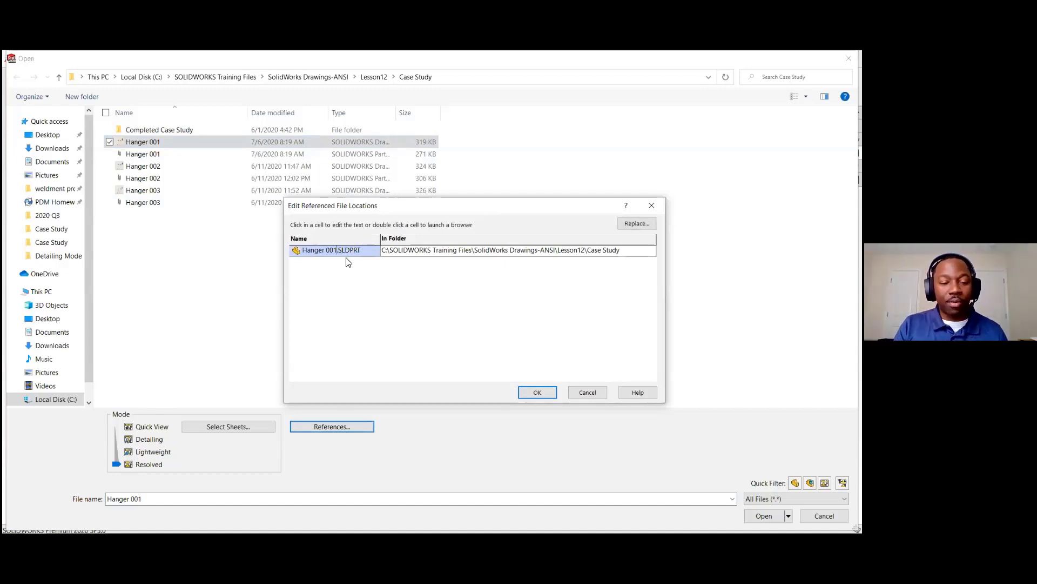
left_click(347, 254)
key("BackSpace")
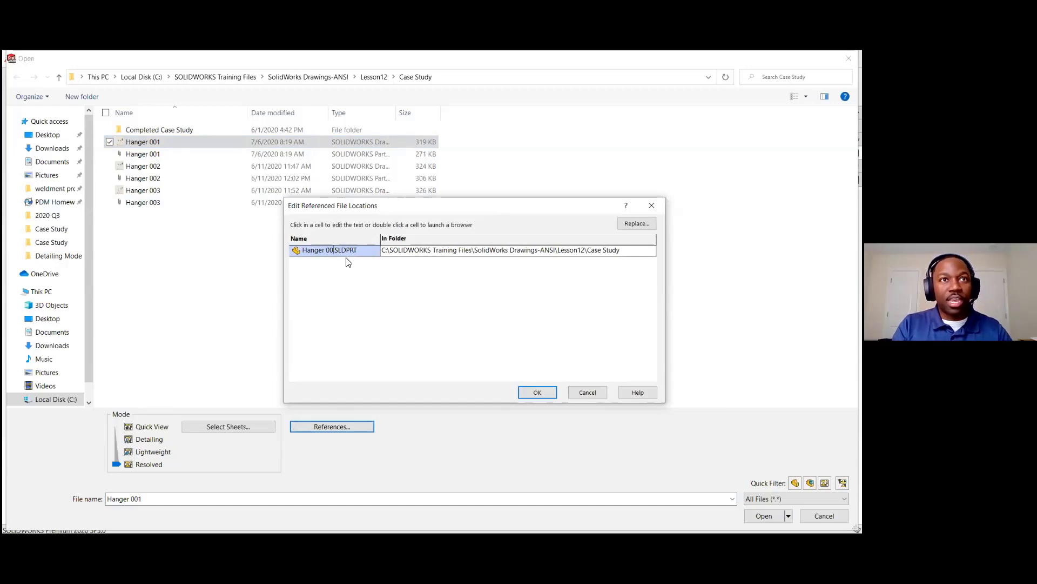
type("2")
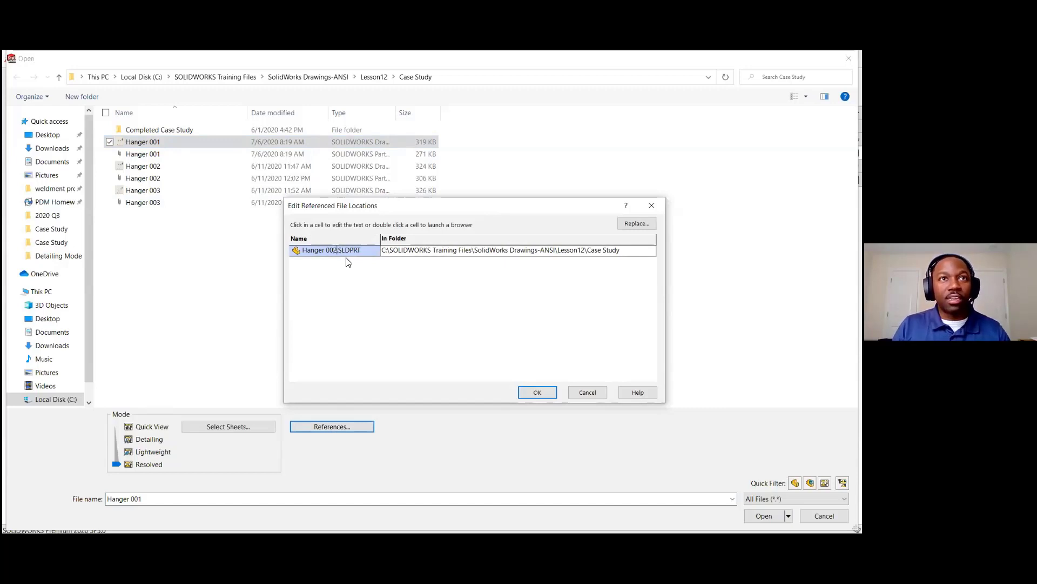
left_click(464, 254)
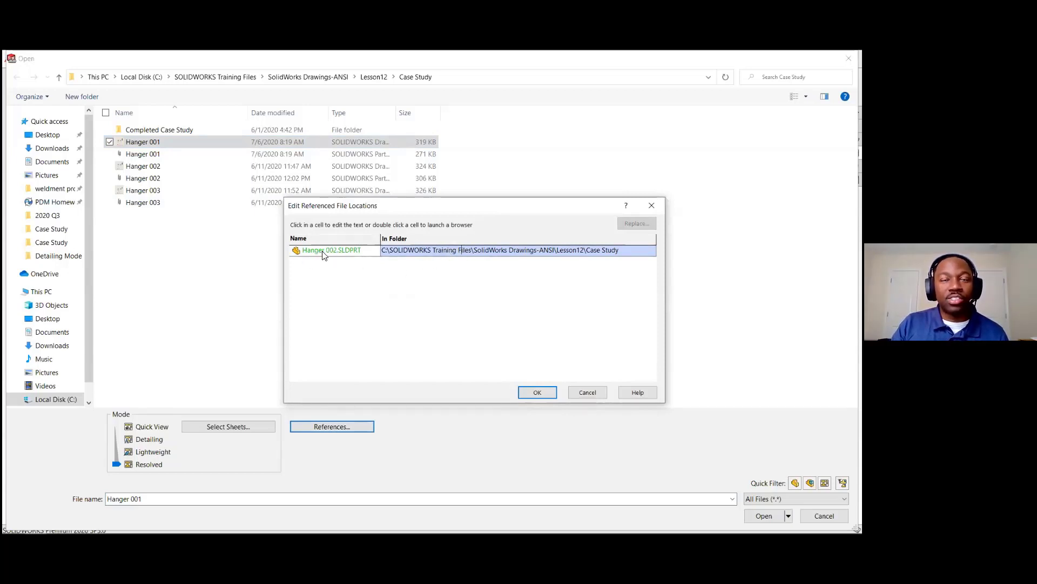
left_click(536, 393)
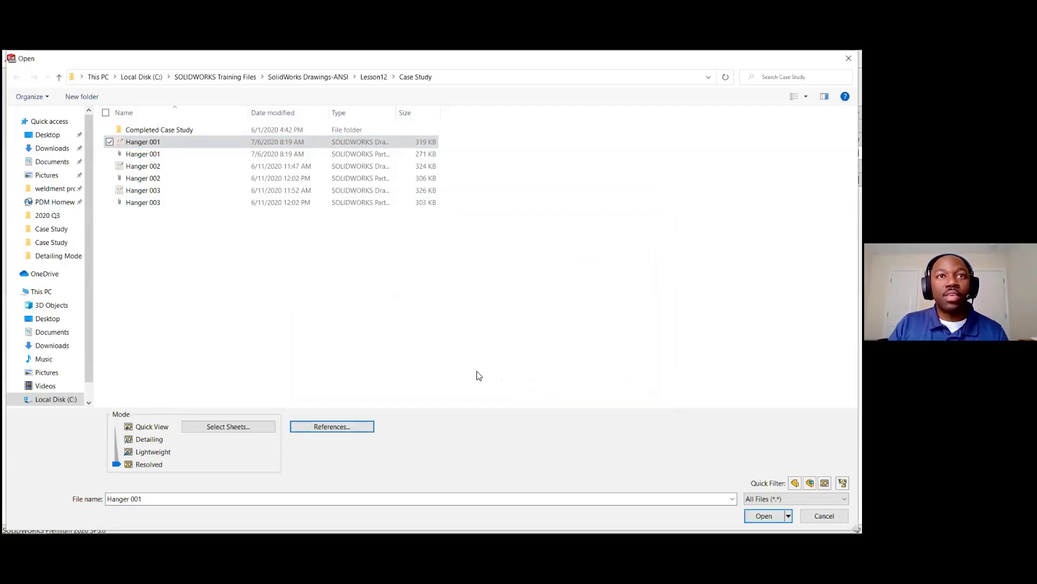
- Open the drawing with the edited reference and delete the dangling model dimension
key("Return")
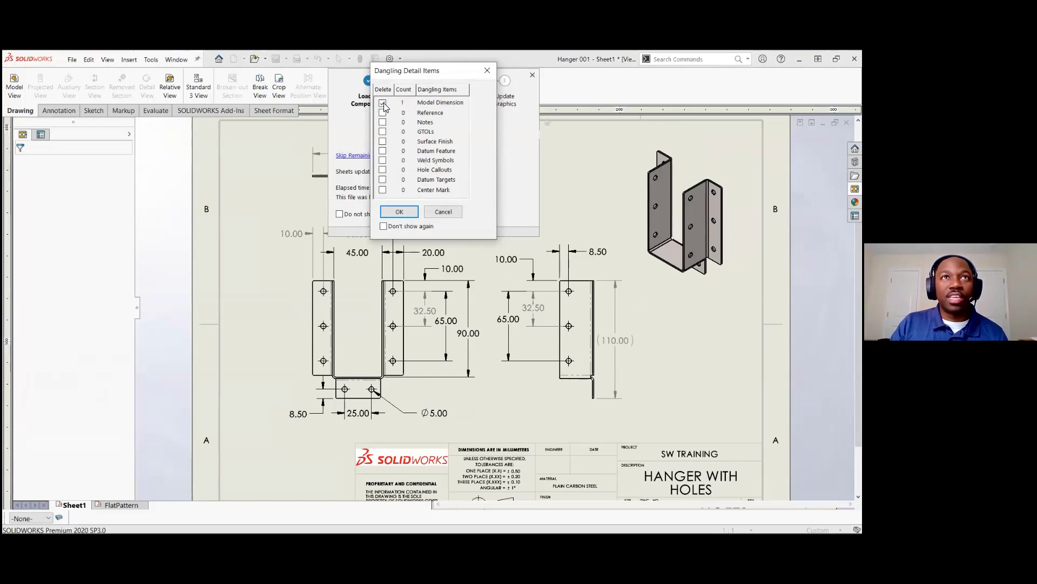
left_click(397, 211)
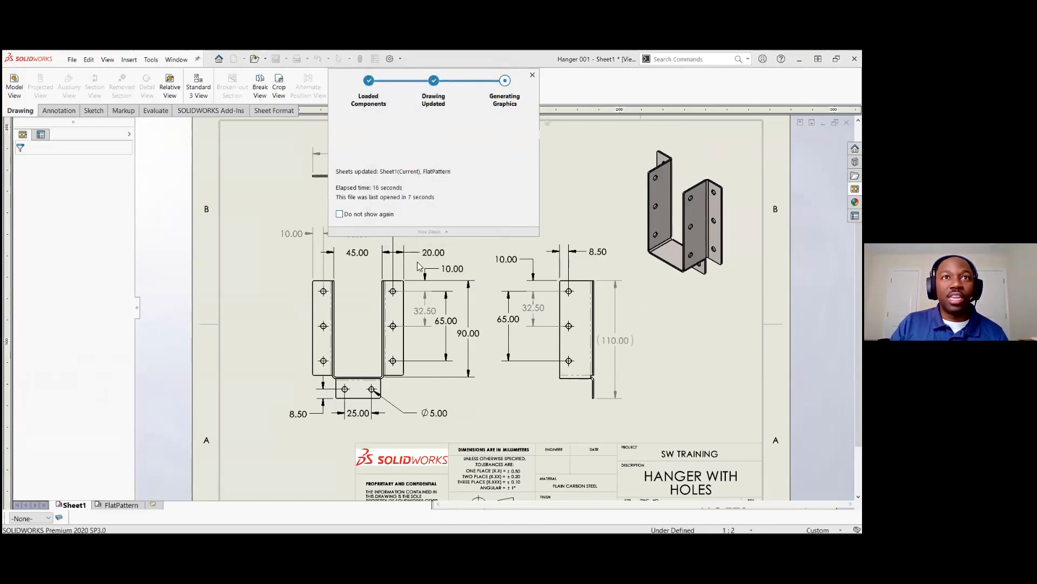
left_click(494, 382)
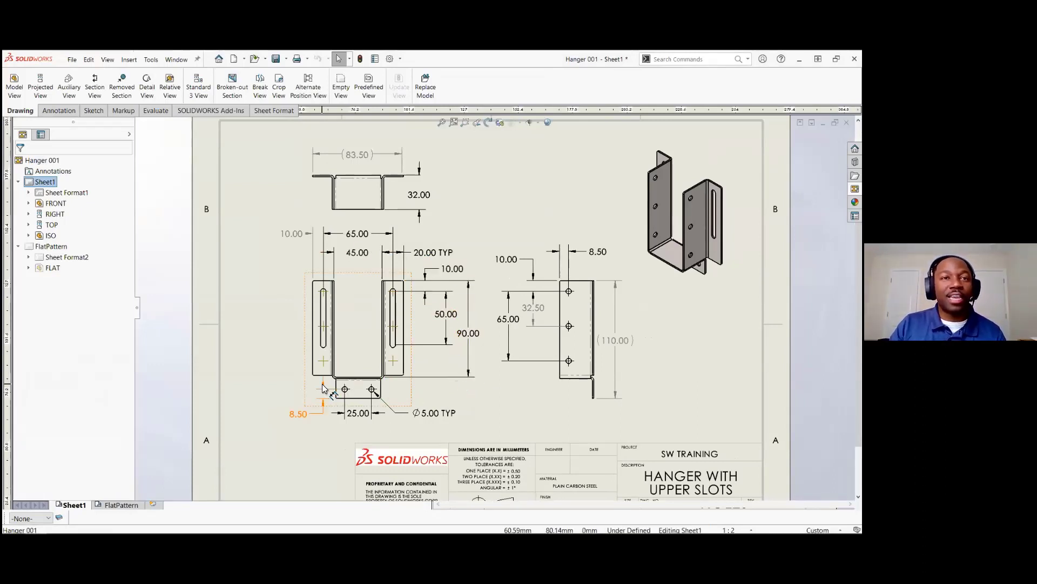
- Delete the two leftover center marks below the slots in the front view
scroll(373, 389, "down", 1)
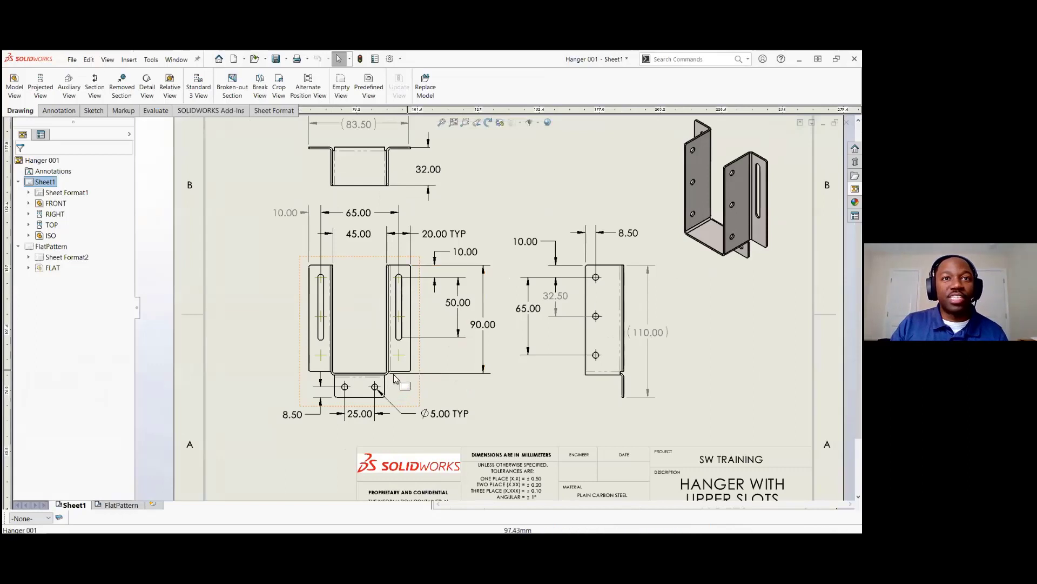
left_click(400, 355)
key("Delete")
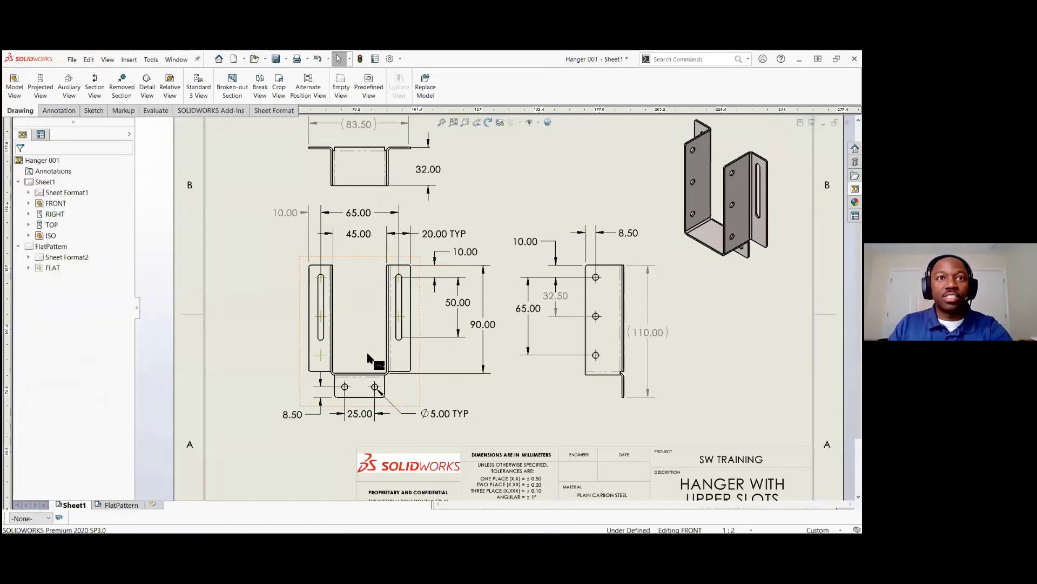
left_click(321, 356)
key("Delete")
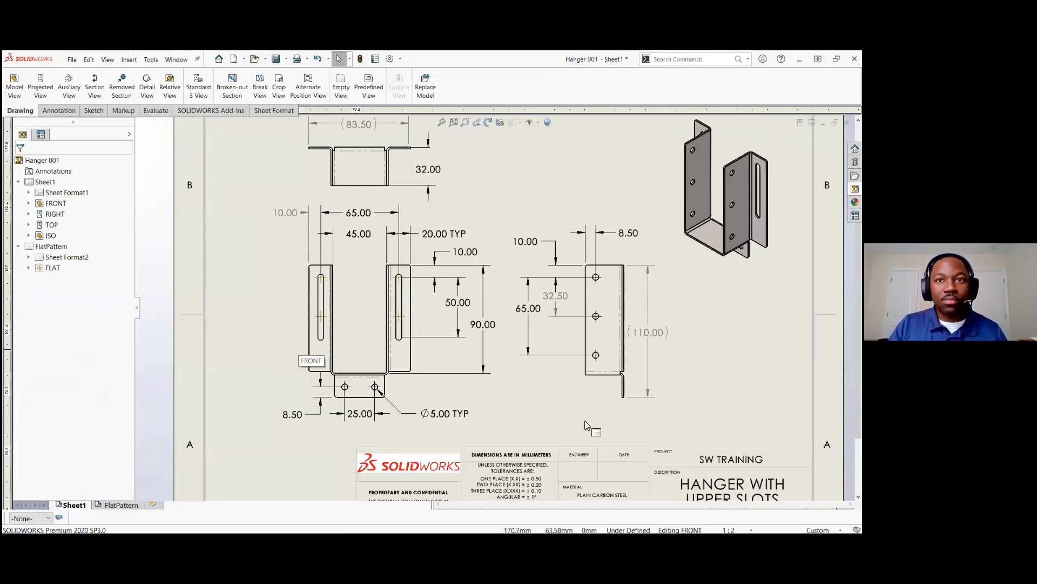
- Edit the sheet format and examine the linked note under ENGINEER in the title block
middle_click_drag(586, 426, 540, 345)
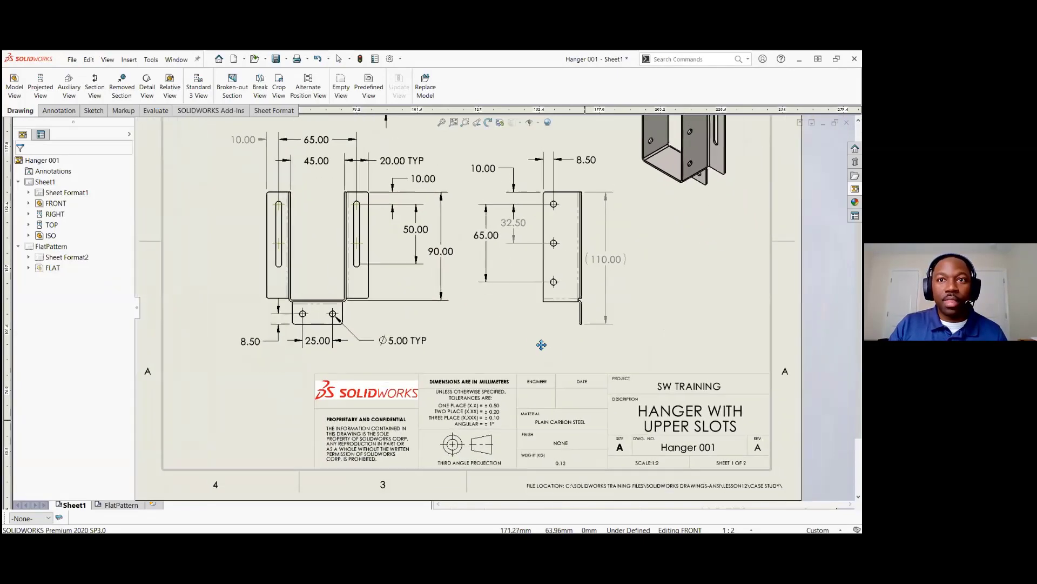
scroll(656, 447, "down", 2)
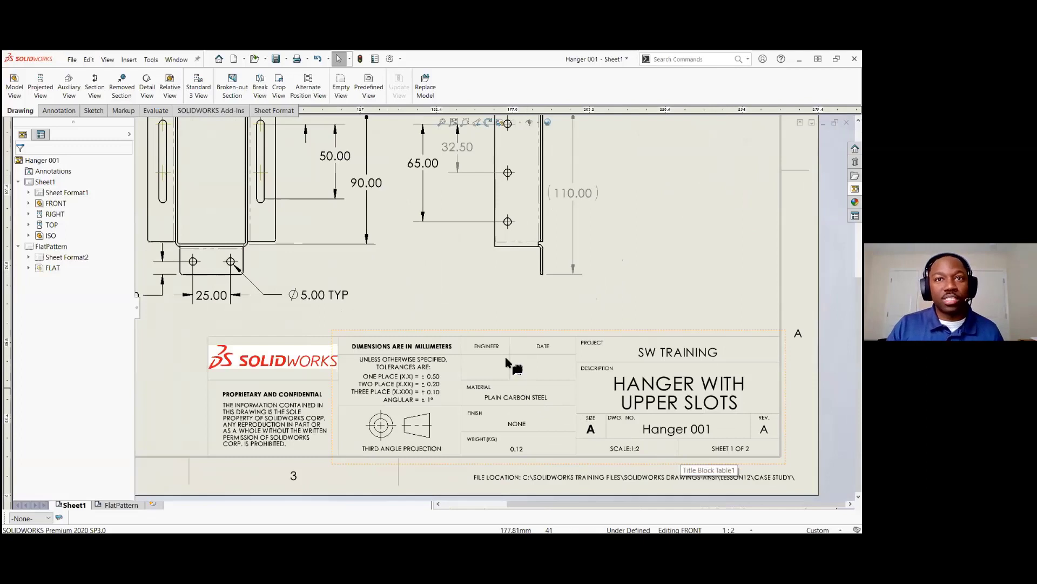
right_click(500, 319)
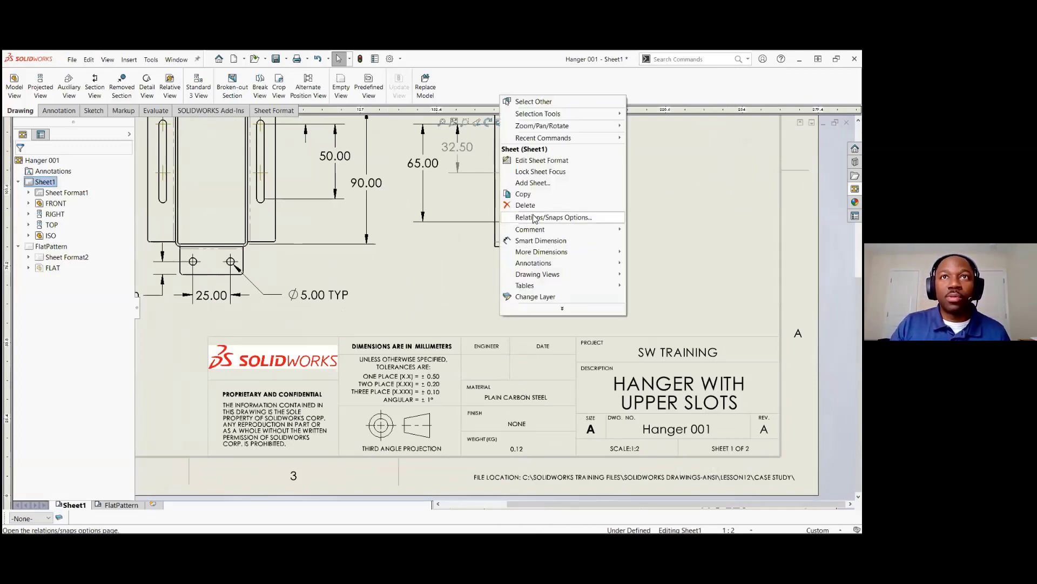
left_click(535, 160)
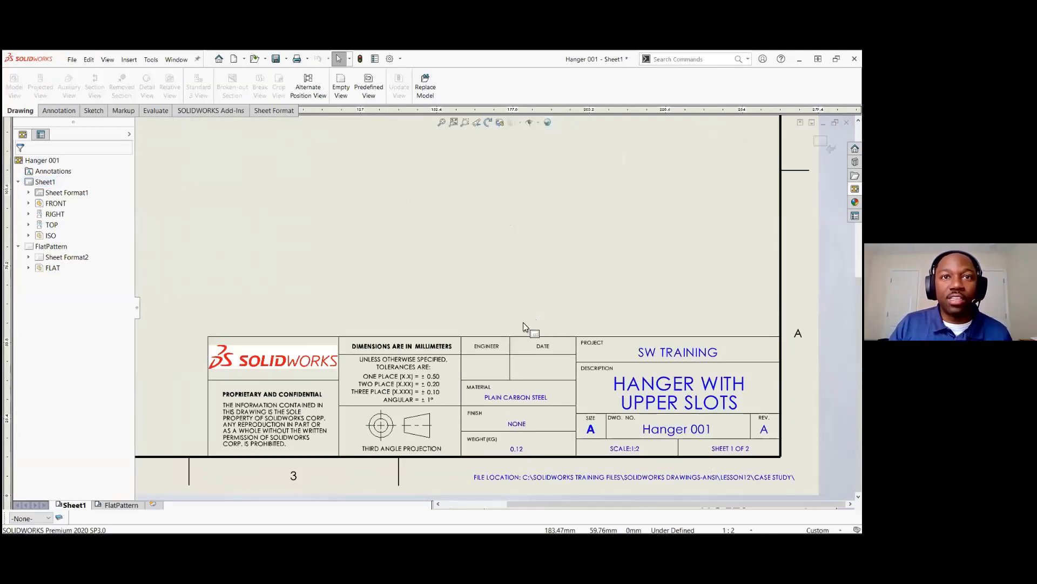
left_click(482, 367)
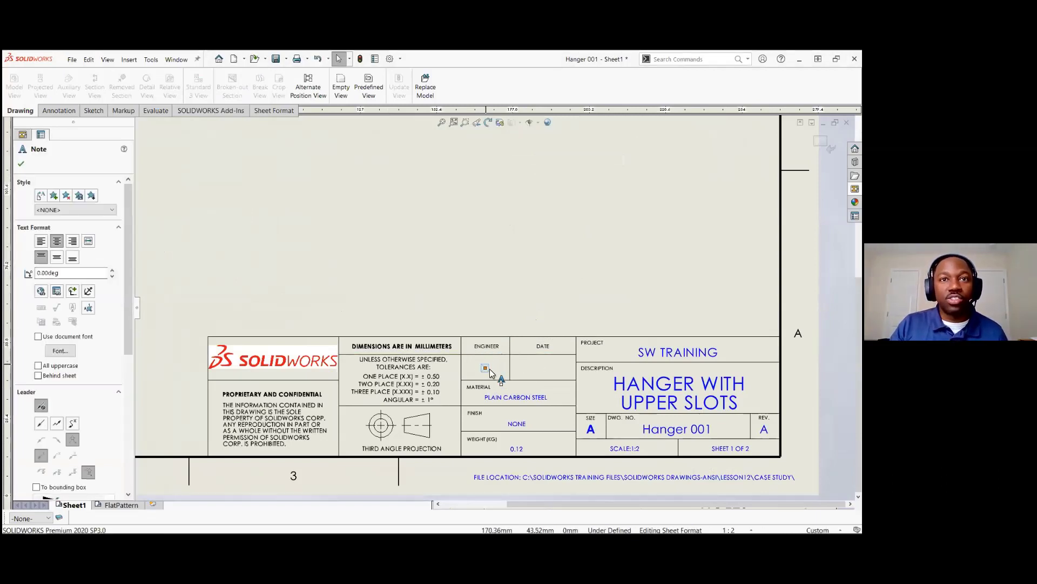
scroll(484, 378, "down", 1)
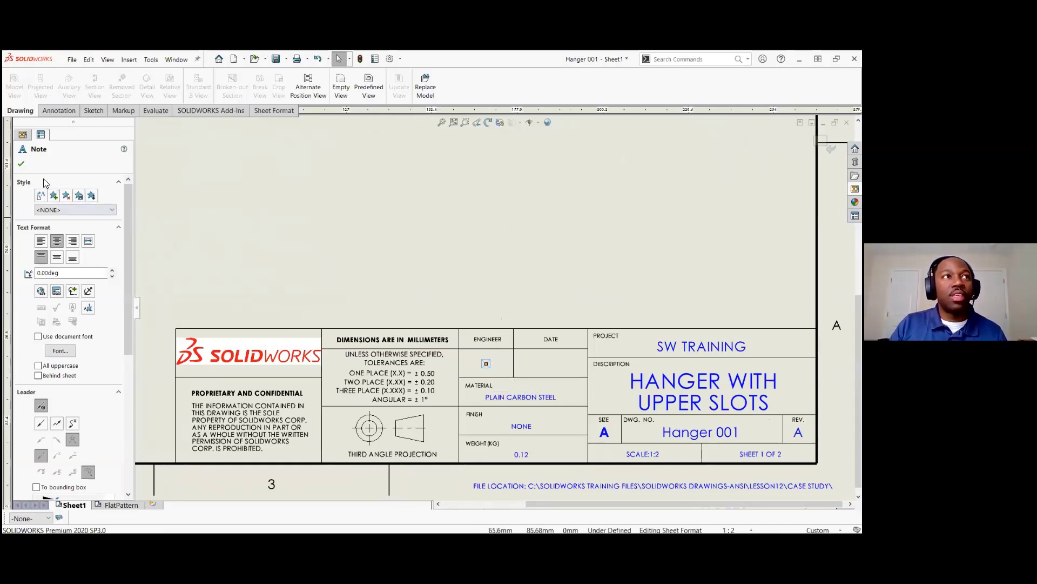
left_click(21, 163)
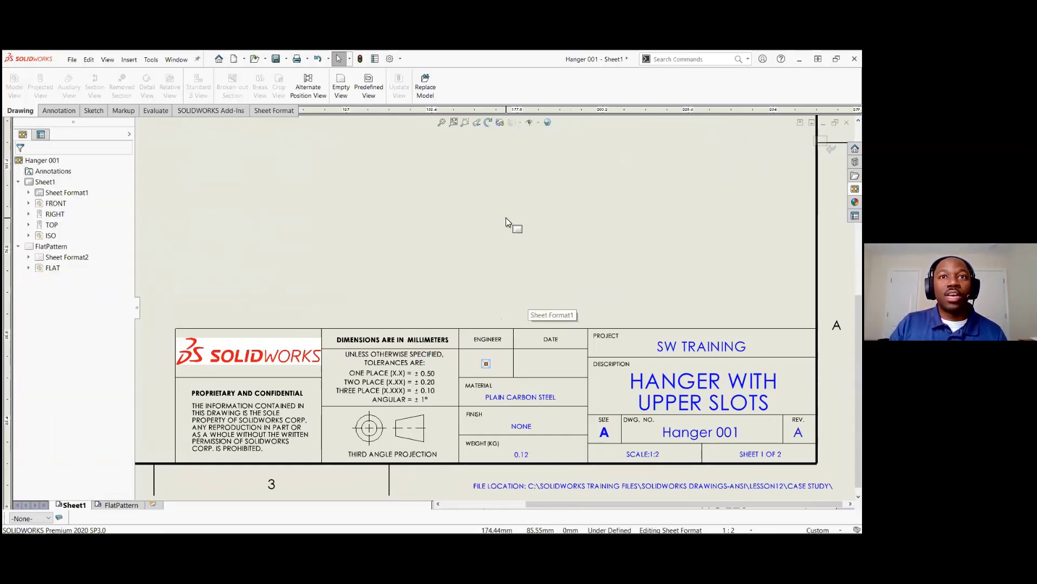
- Enter the drafter's initials as the value of the drawing's DrawnBy custom property
left_click(375, 59)
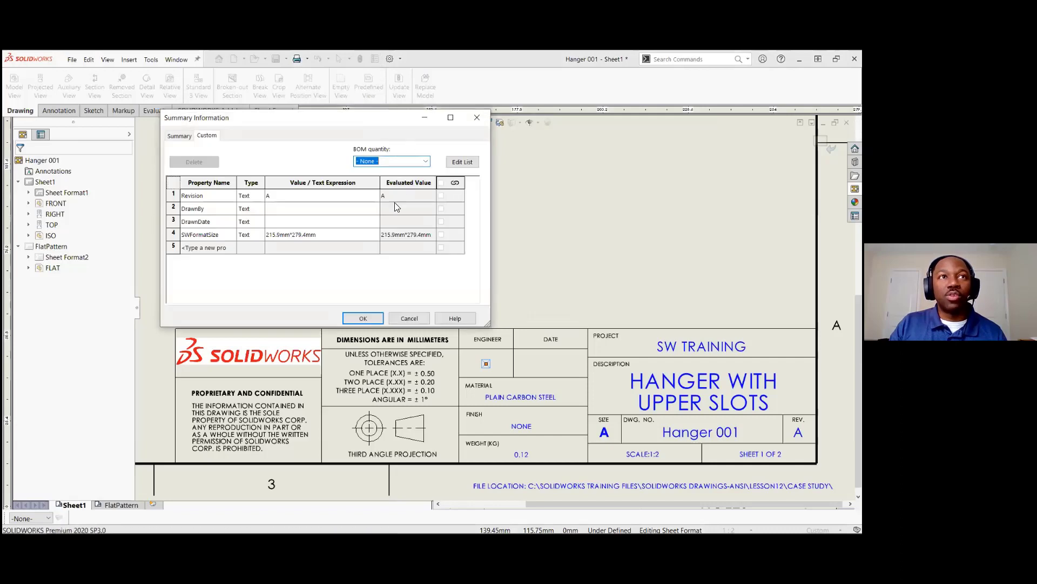
left_click(314, 209)
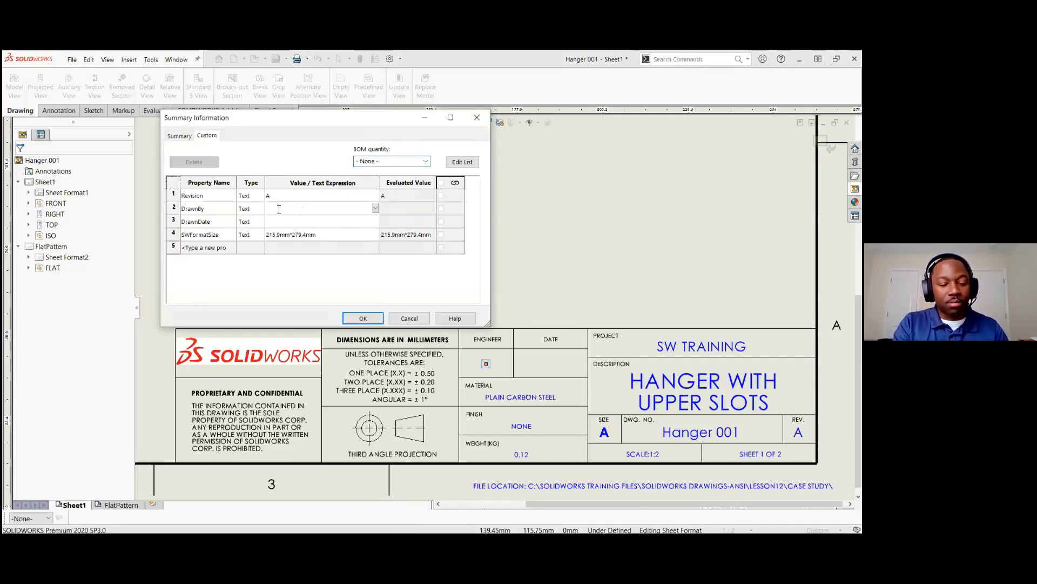
type("JT")
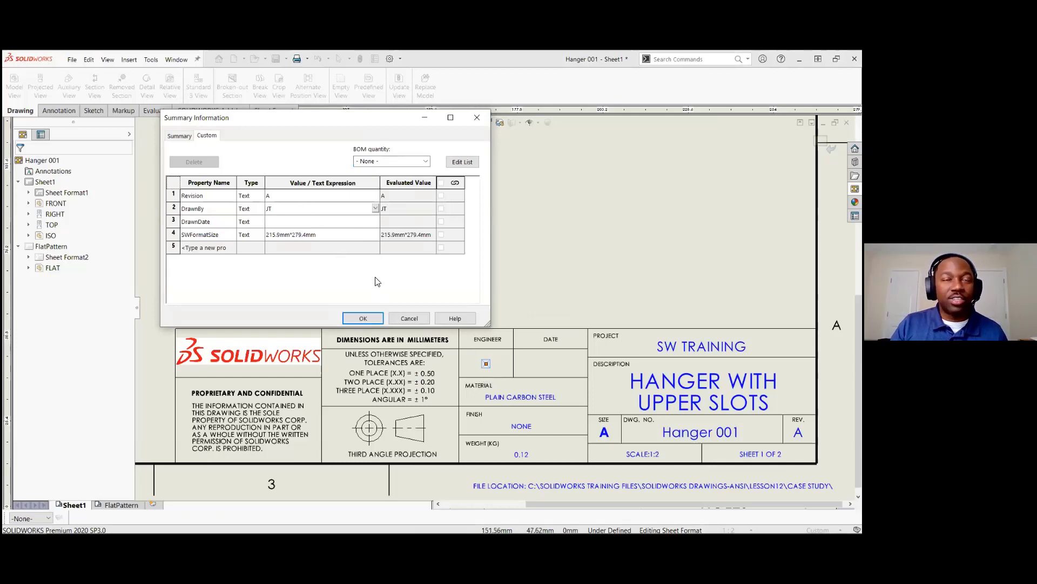
left_click(363, 317)
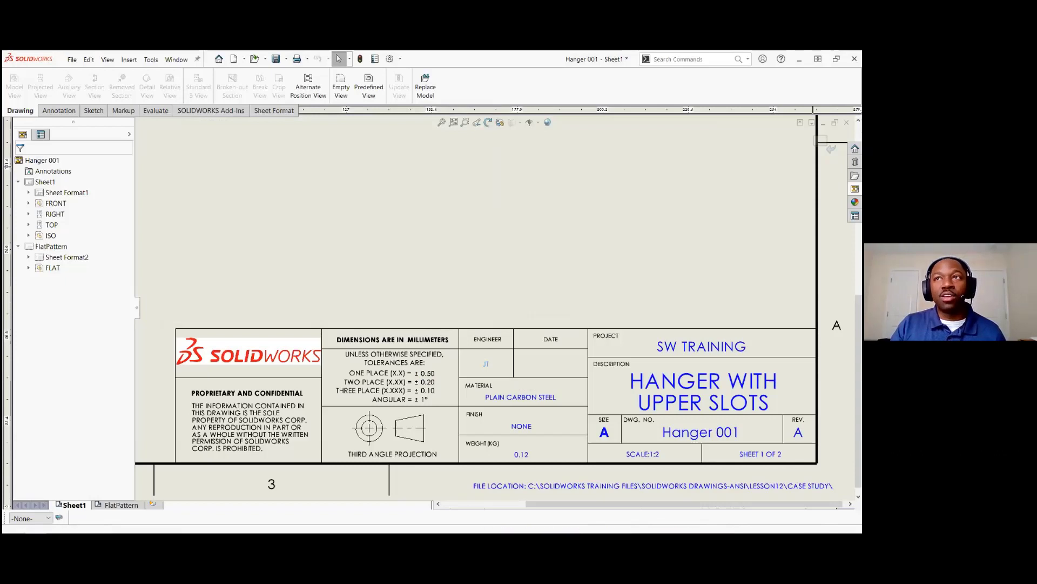
- Exit sheet format editing and open the title block fields for data entry
left_click(831, 147)
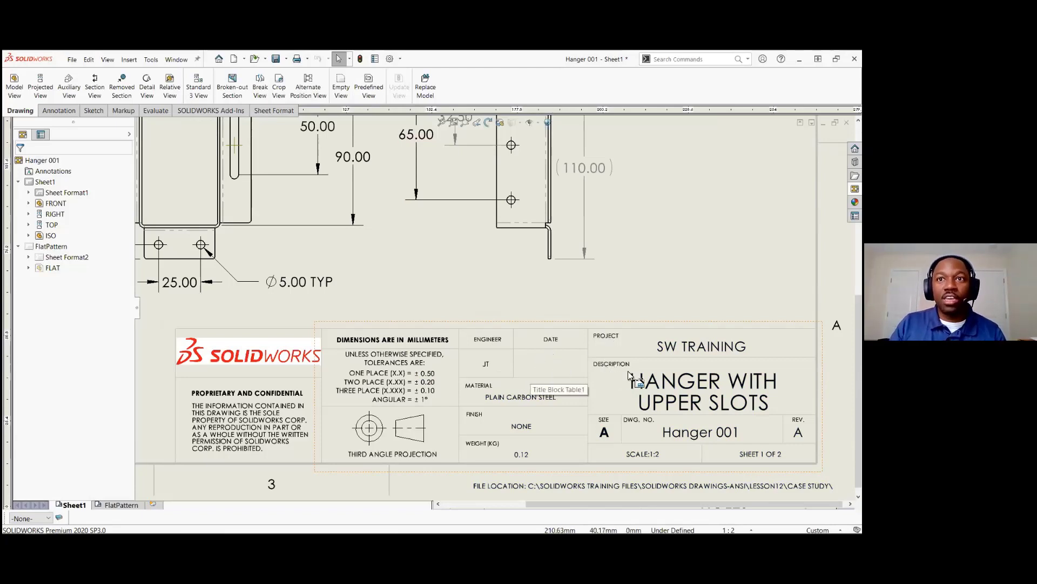
double_click(665, 387)
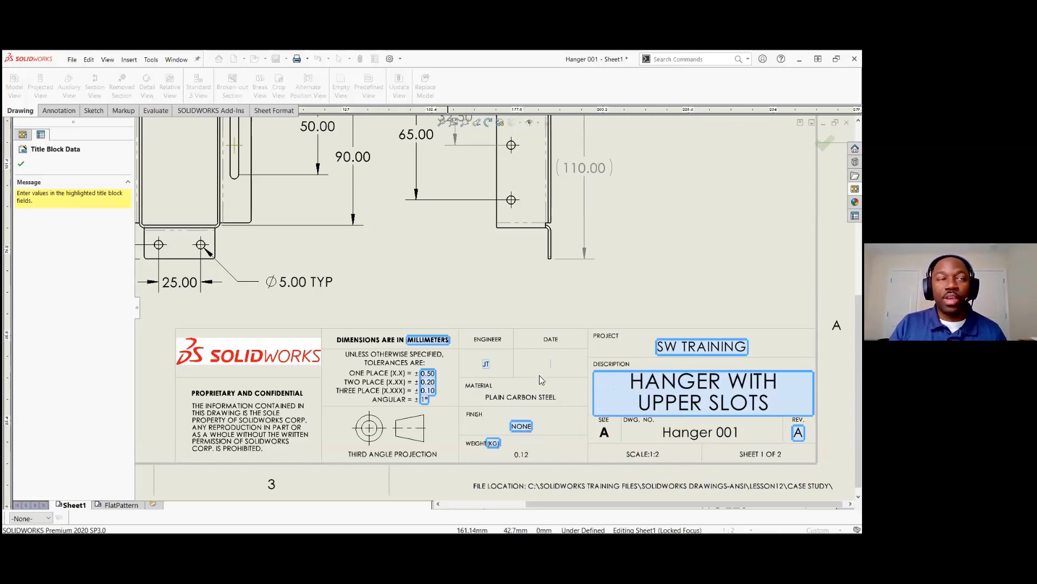
- Finish the title block data entry and open the sheet format's title block fields for editing
left_click(21, 163)
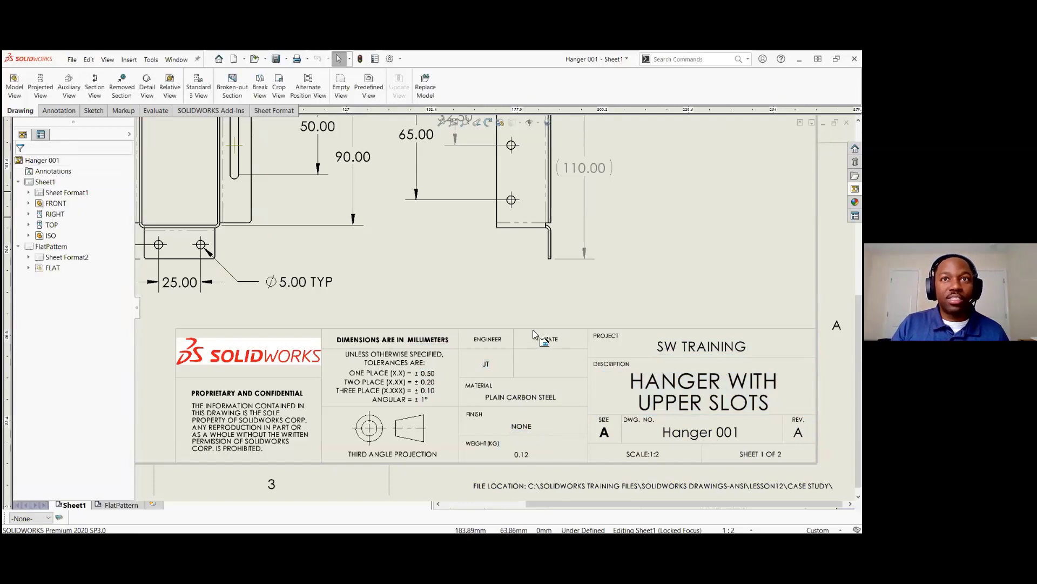
left_click(274, 110)
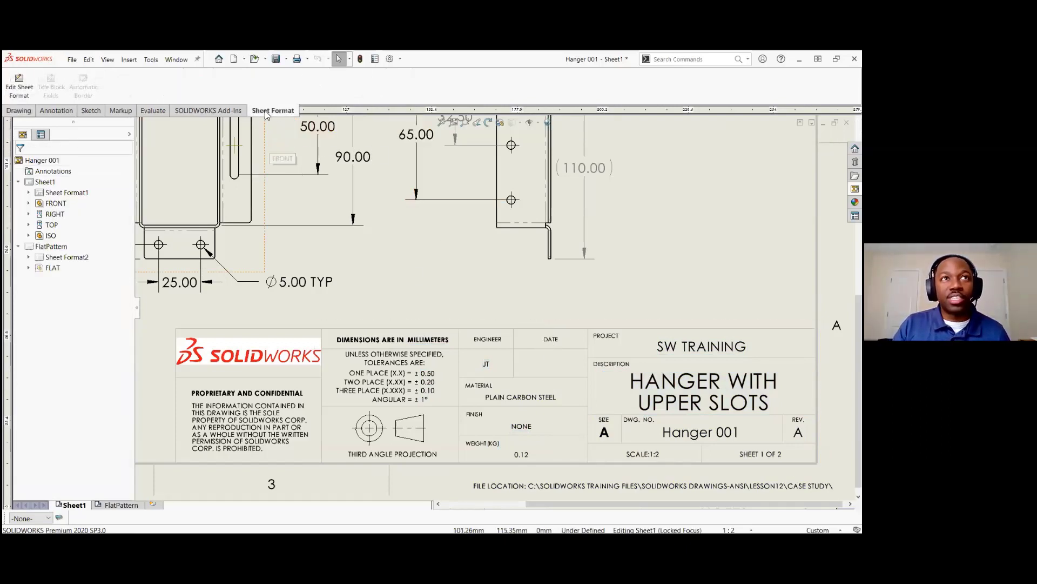
left_click(23, 90)
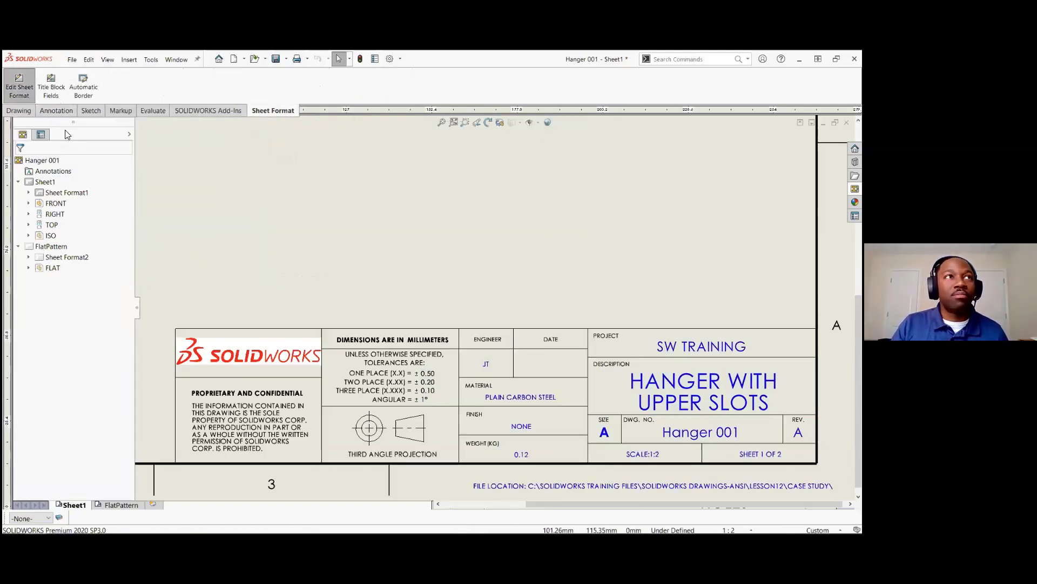
left_click(49, 96)
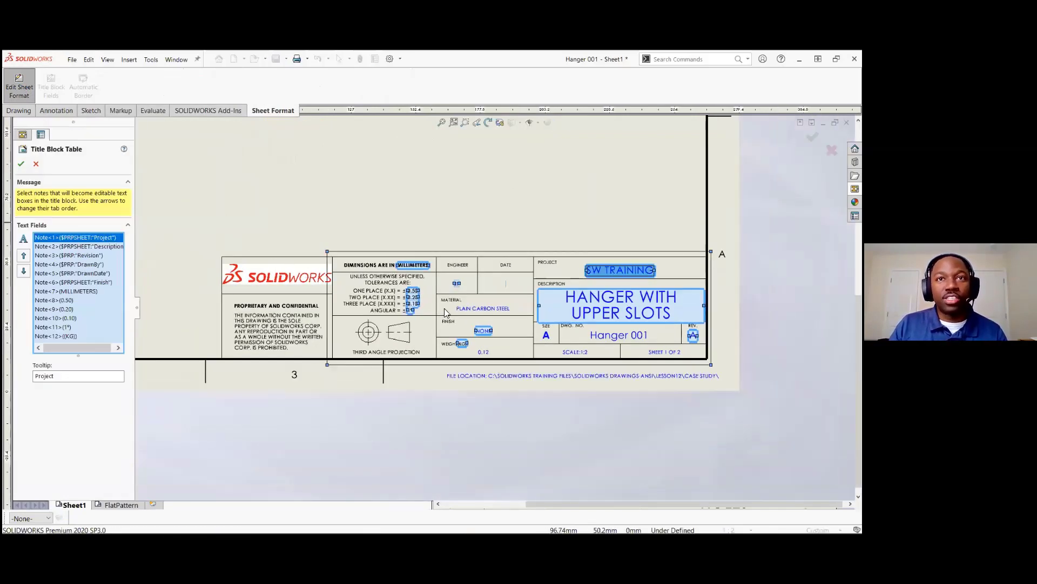
- Add the "DIMENSIONS ARE IN" note to the editable title block fields, remove it again and accept the field list
scroll(515, 277, "down", 1)
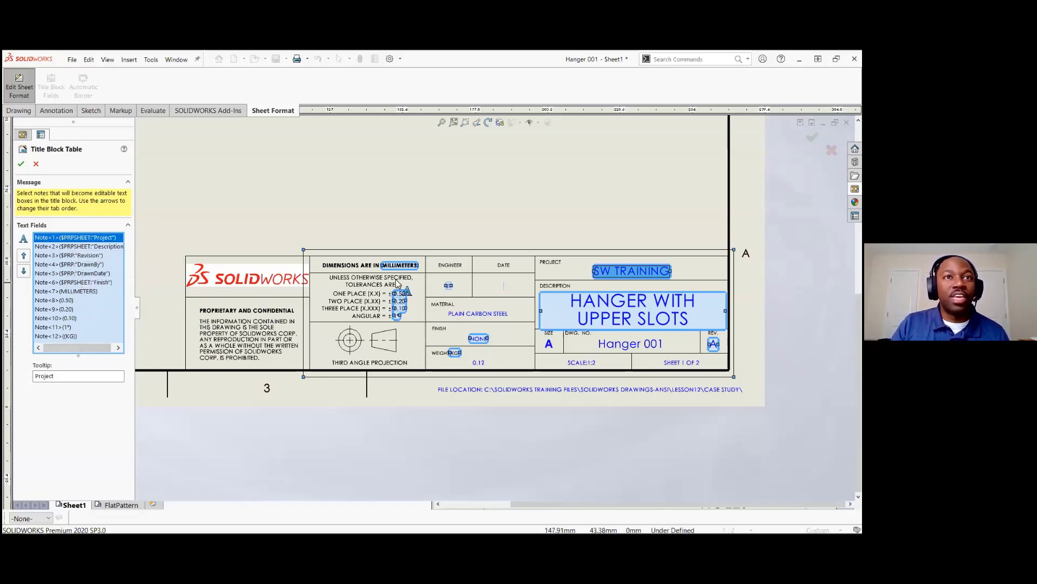
scroll(392, 276, "down", 4)
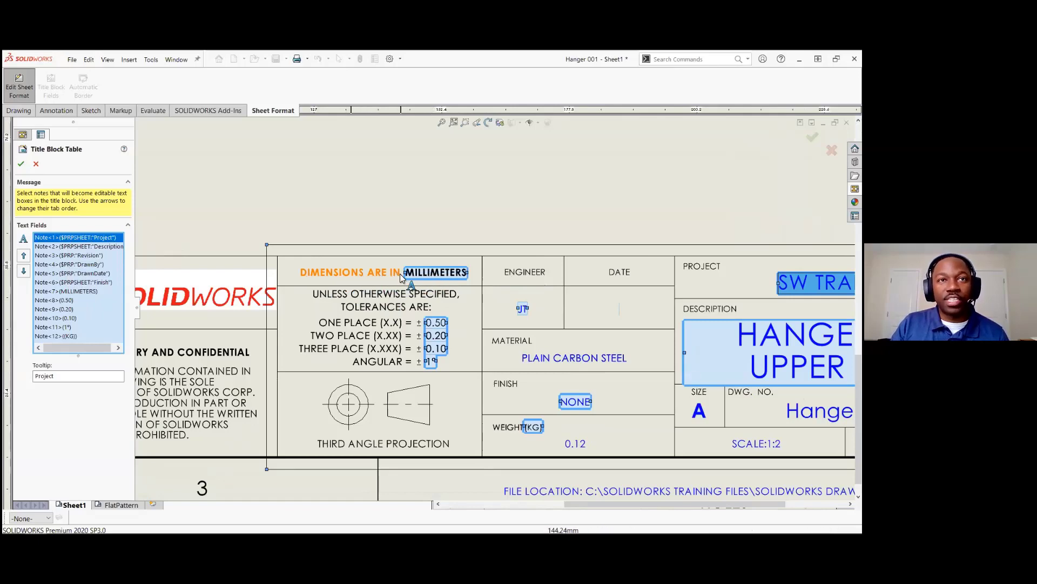
left_click(368, 275)
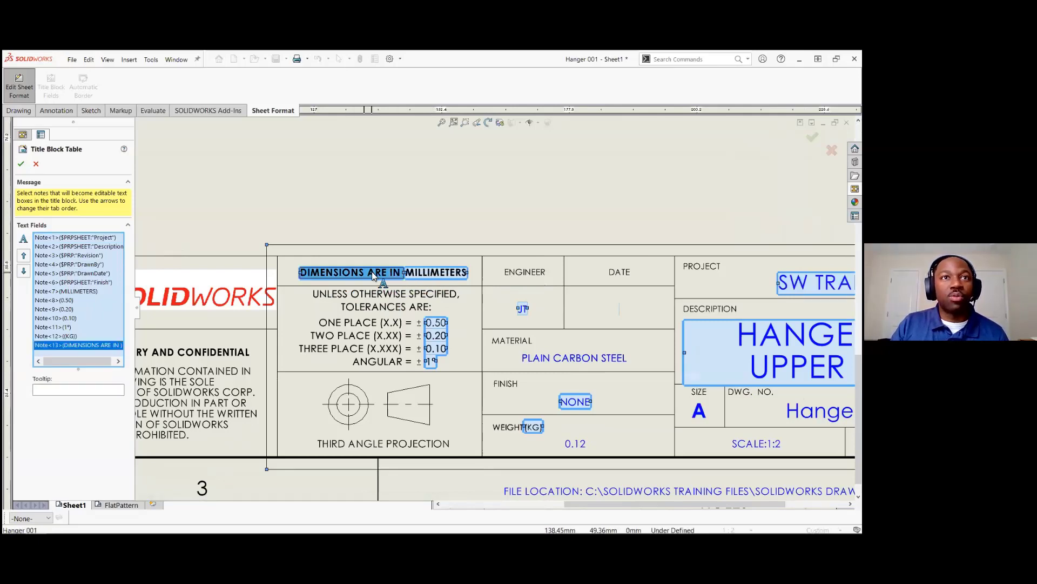
left_click(336, 275)
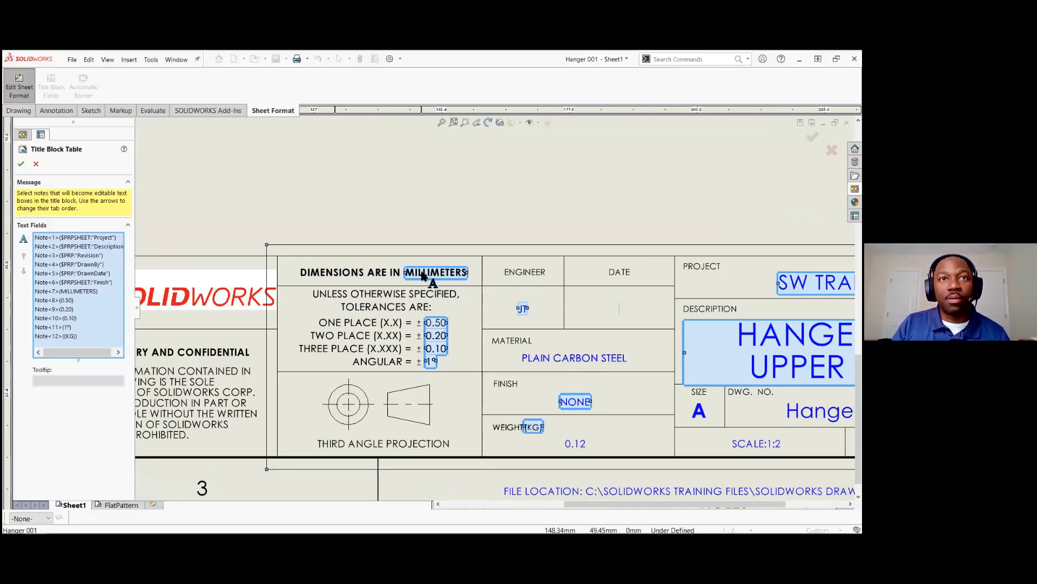
left_click(22, 165)
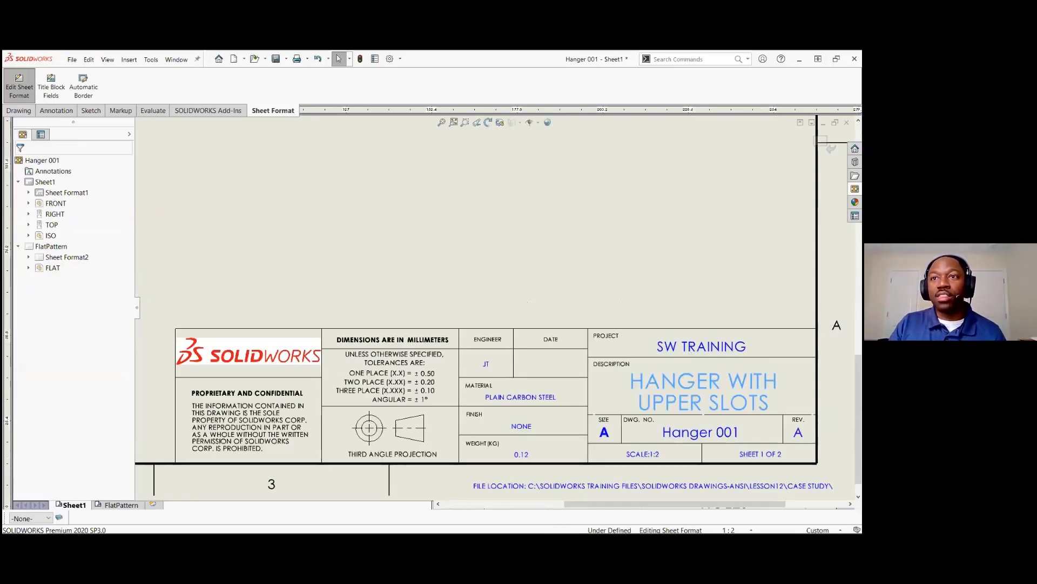
- Replace the title block's description note with "DEMO DRAWING" and return to editing the sheet
left_click(687, 385)
double_click(687, 384)
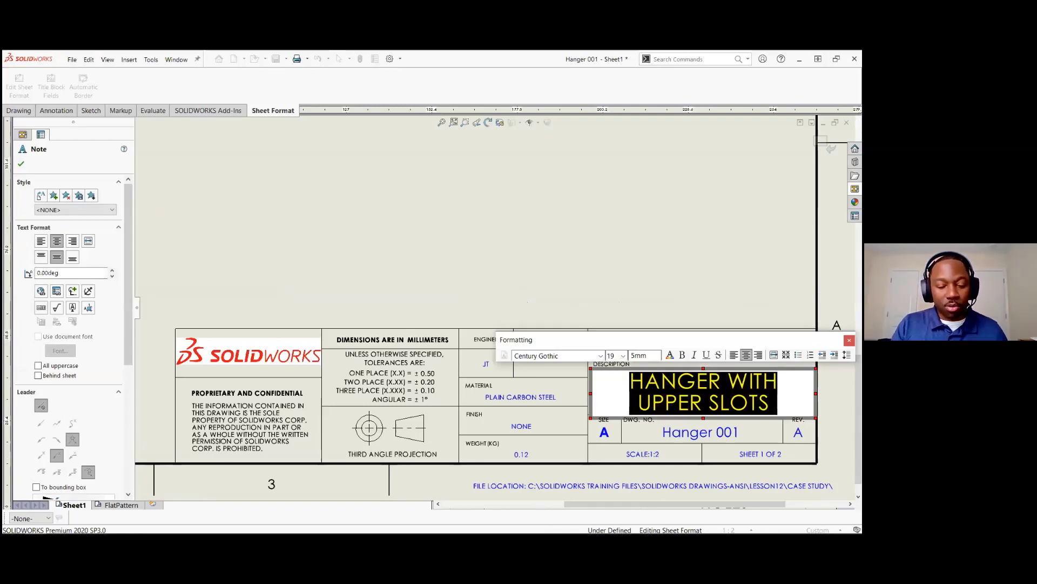
type("DE")
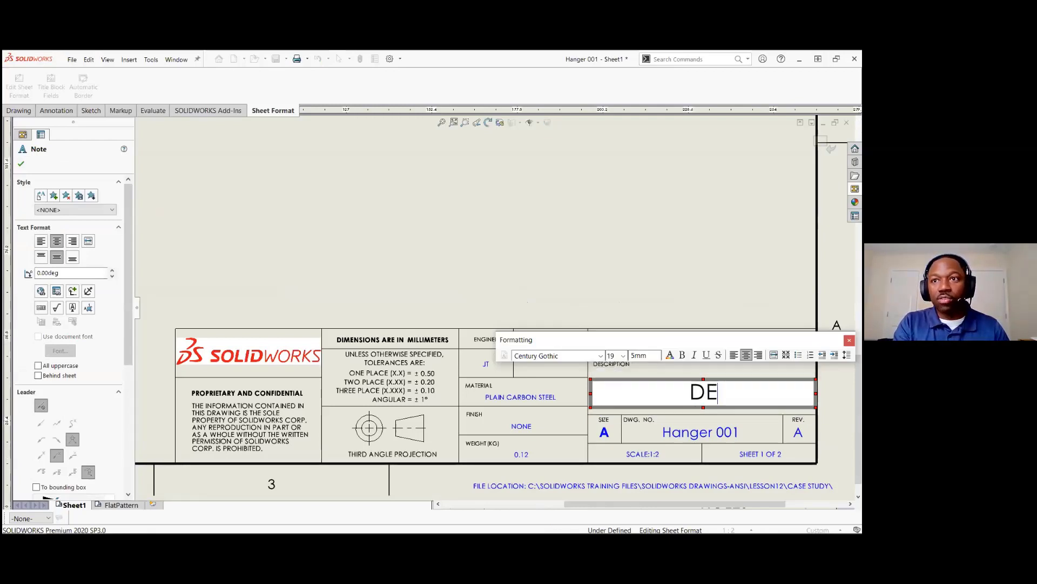
type("MO DRAWING")
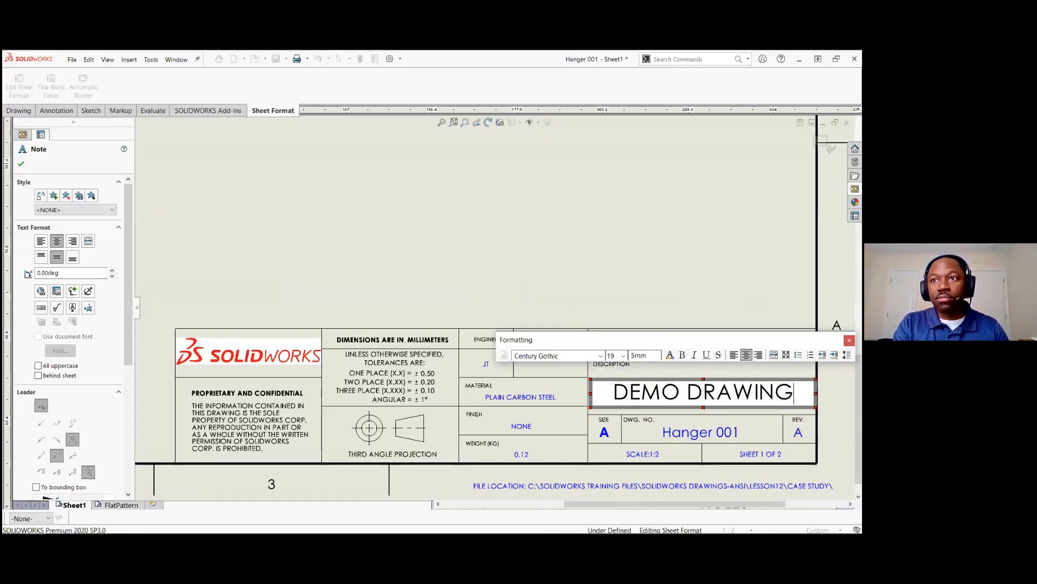
key("Return")
key("BackSpace")
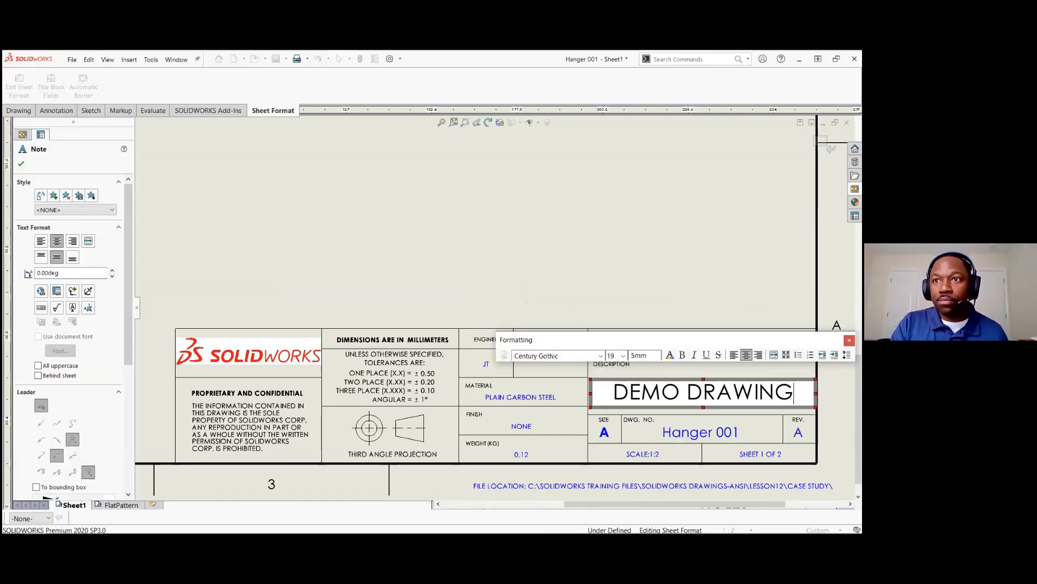
key("Escape")
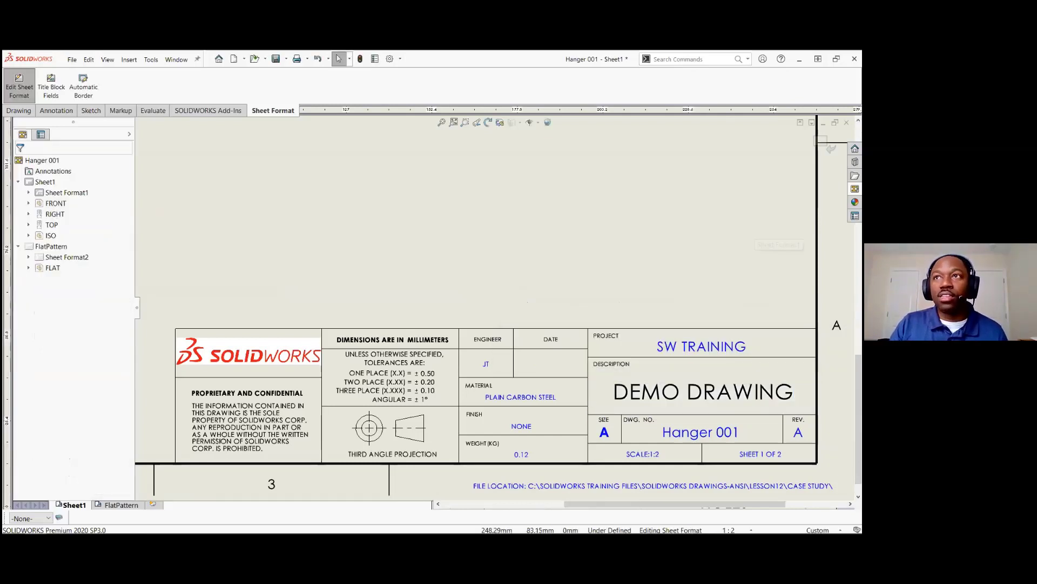
left_click(831, 148)
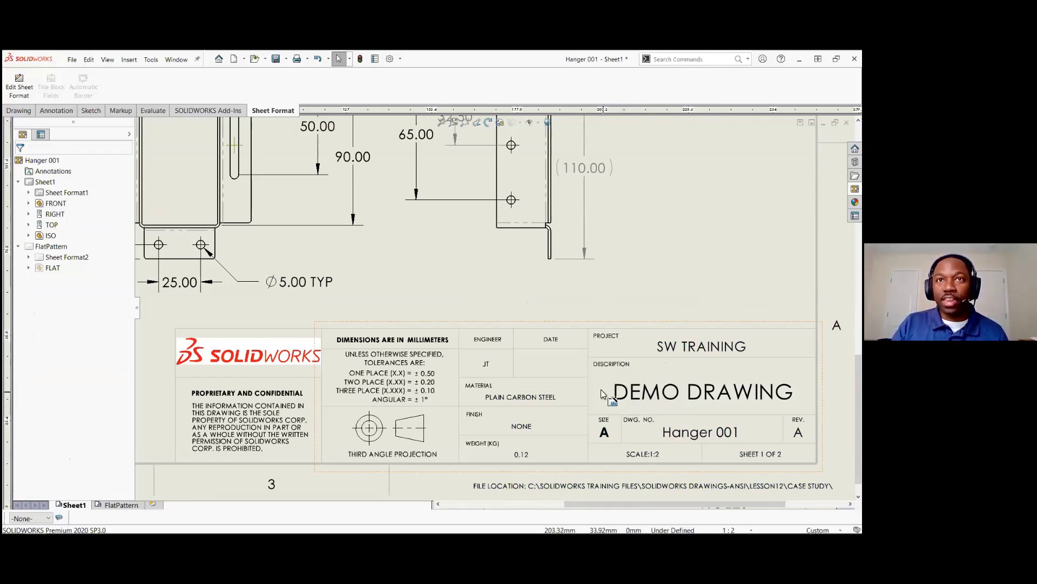
- Open the part shown in the right view, review its custom properties and return to the hanger drawing
left_click(530, 252)
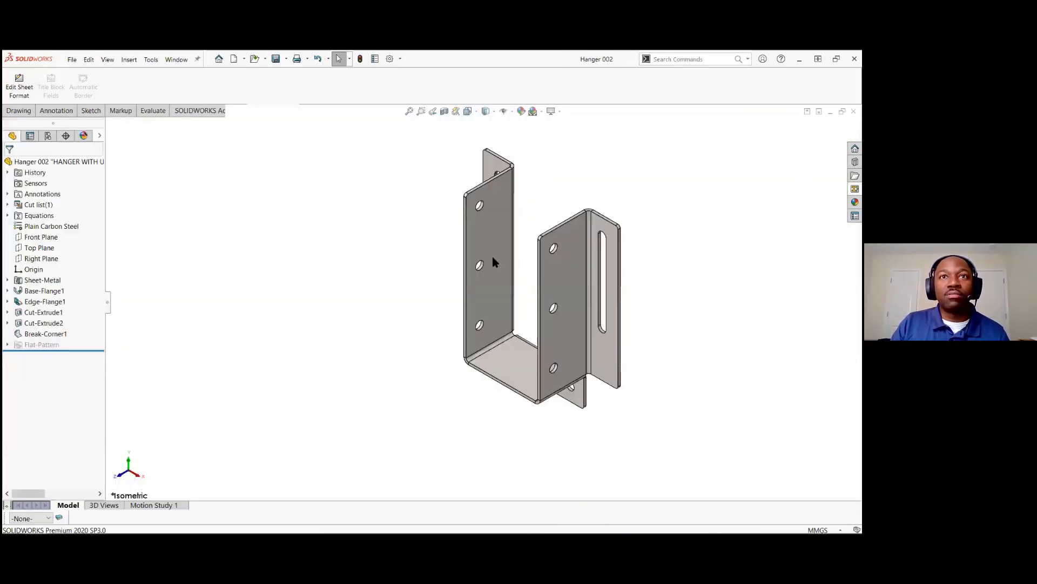
left_click(374, 61)
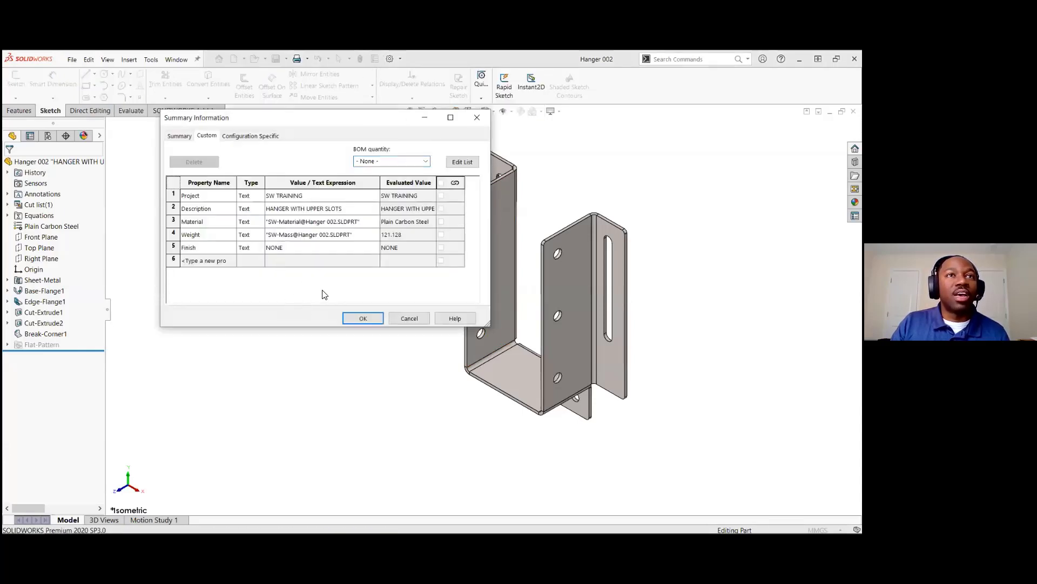
left_click(363, 318)
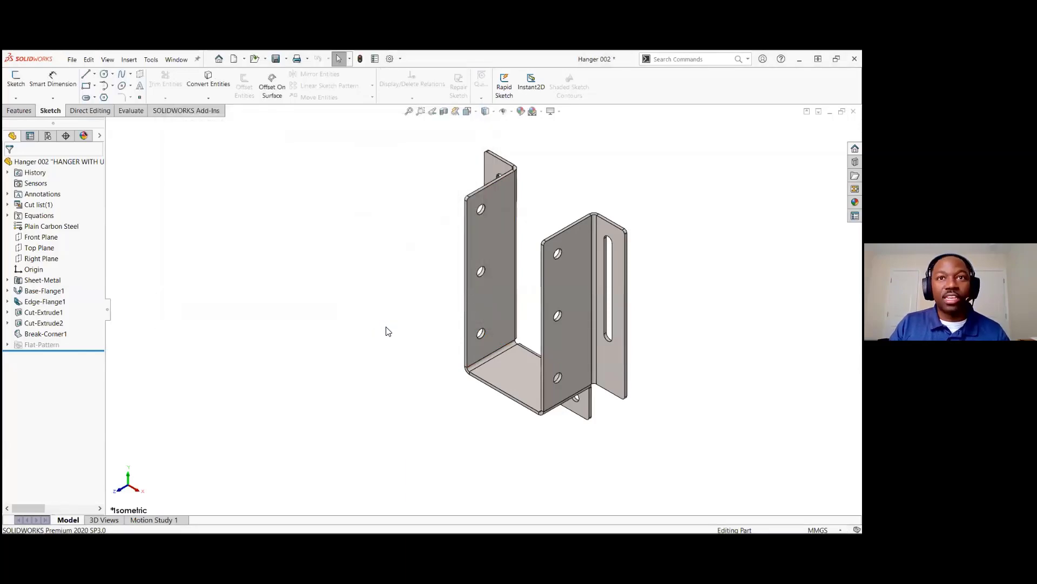
key("ctrl+Tab")
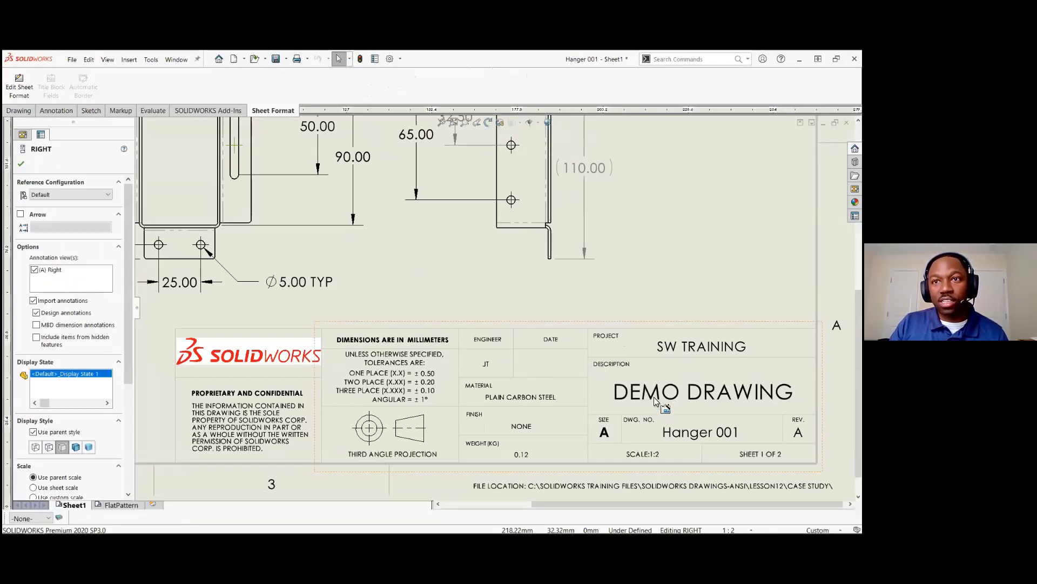
key("Escape")
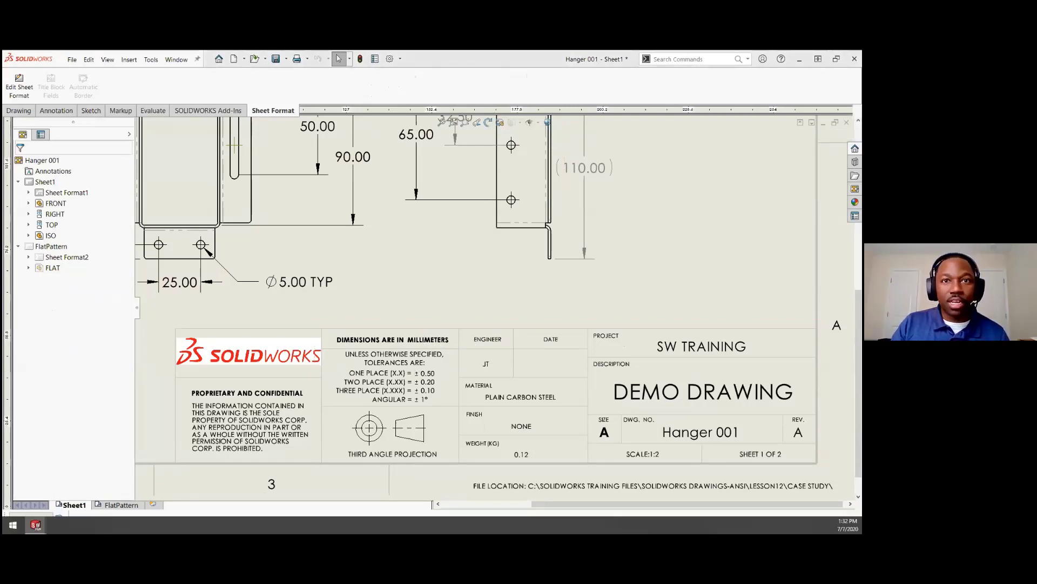
- Close the hanger part and its drawing, and open the recent Managing Performance drawing
key("ctrl+Tab")
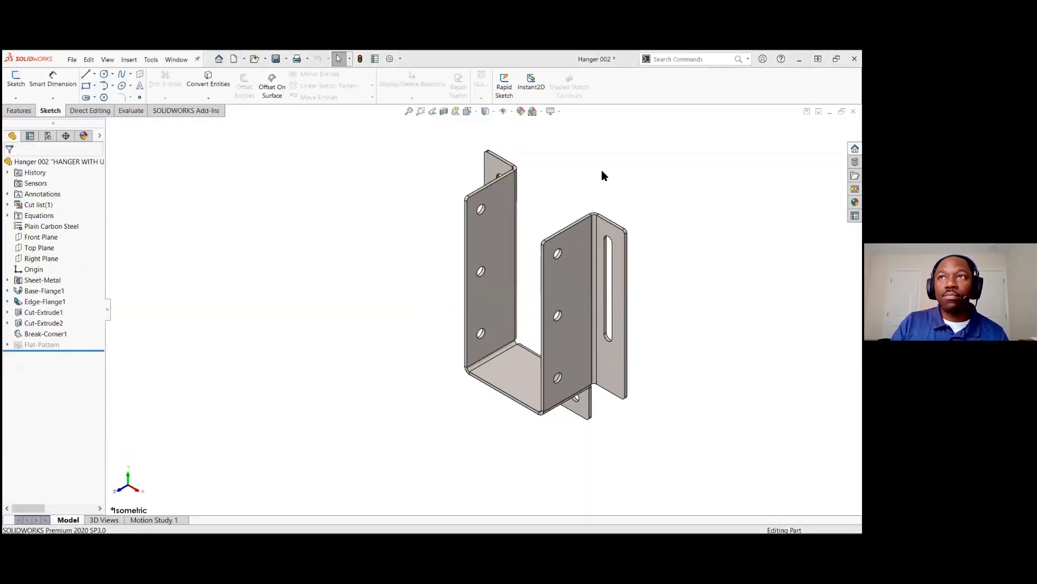
key("ctrl+w")
left_click(355, 285)
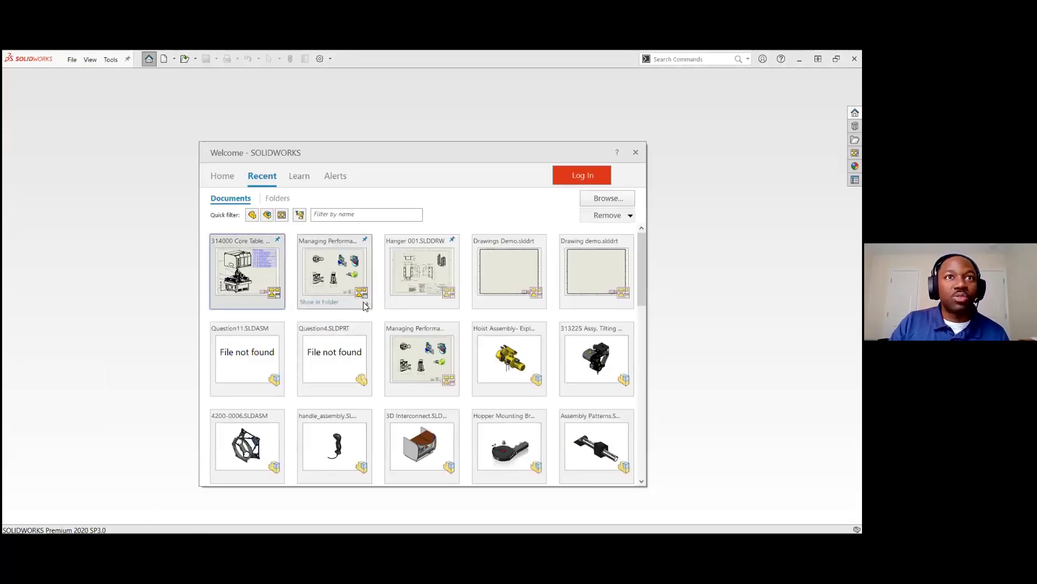
left_click(345, 278)
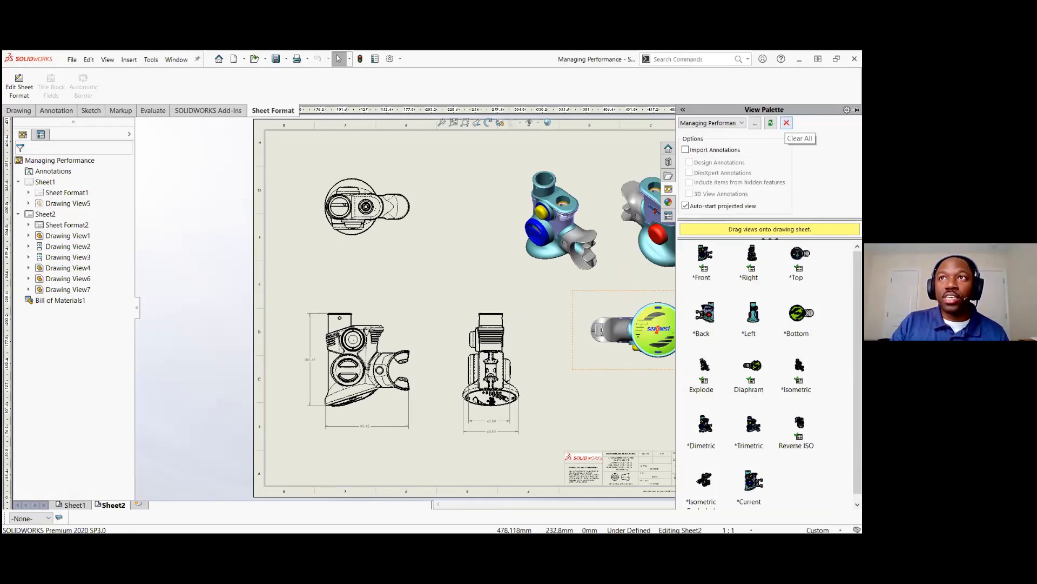
- Clear the View Palette, load Managing Performance 001a from the Components folder and place its front view between the top and isometric views
left_click(787, 123)
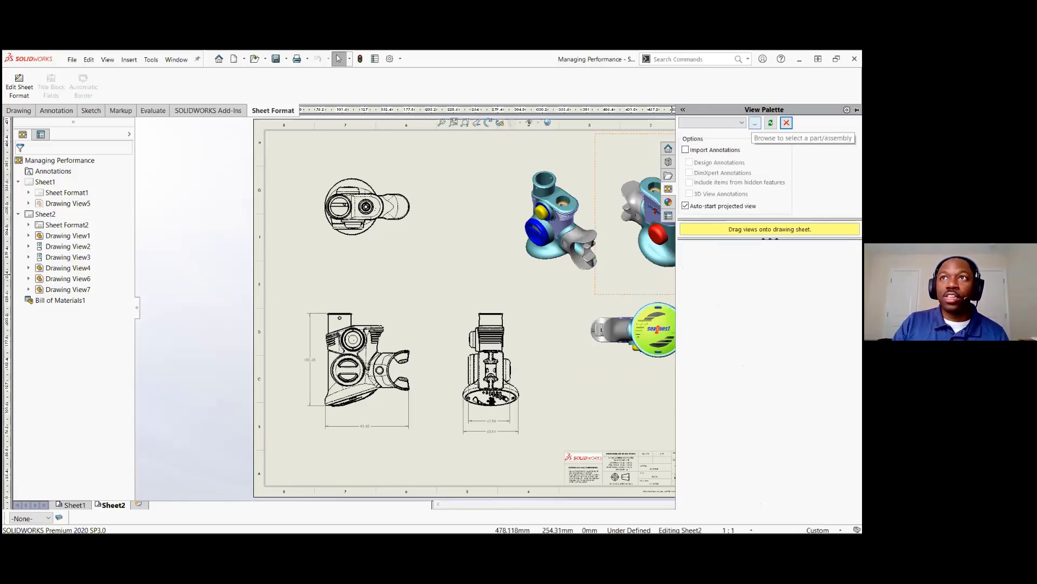
left_click(755, 124)
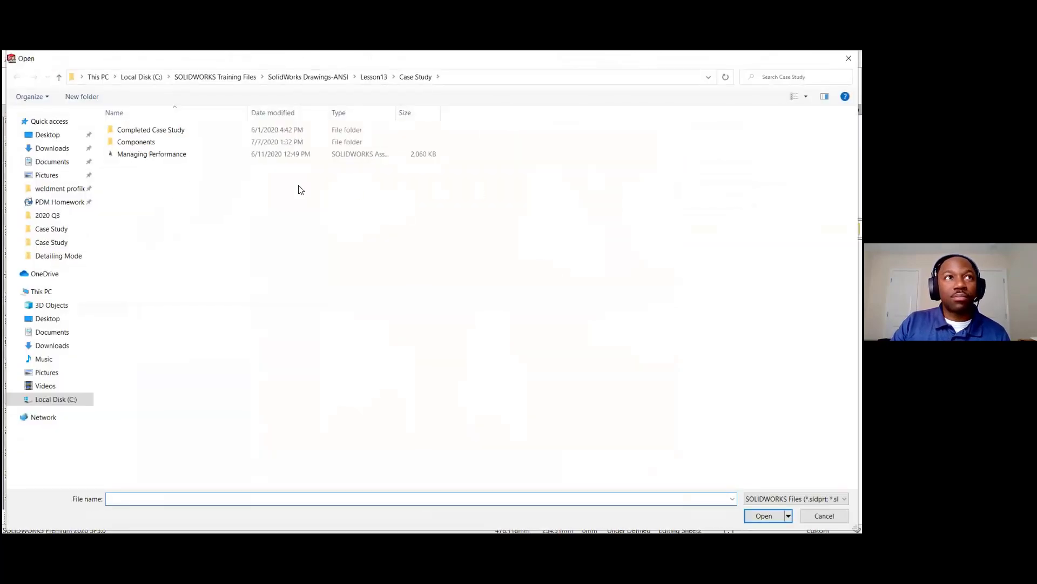
double_click(146, 143)
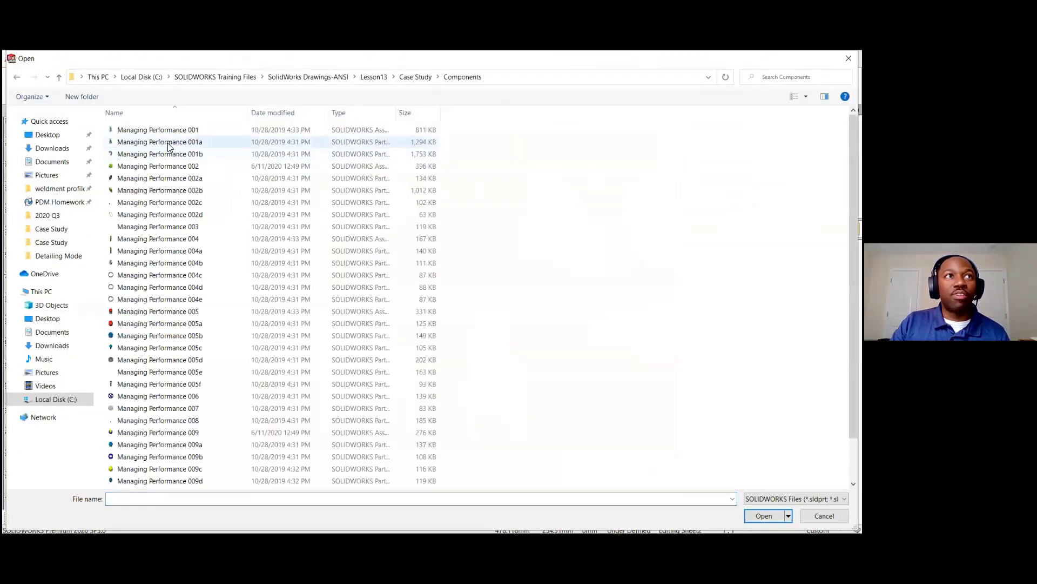
left_click(169, 143)
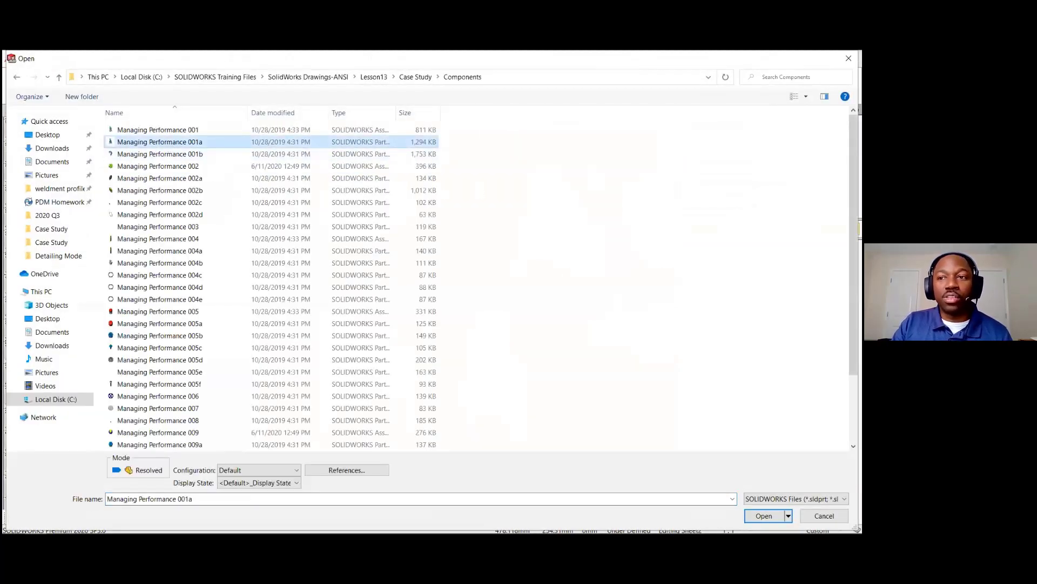
left_click(764, 516)
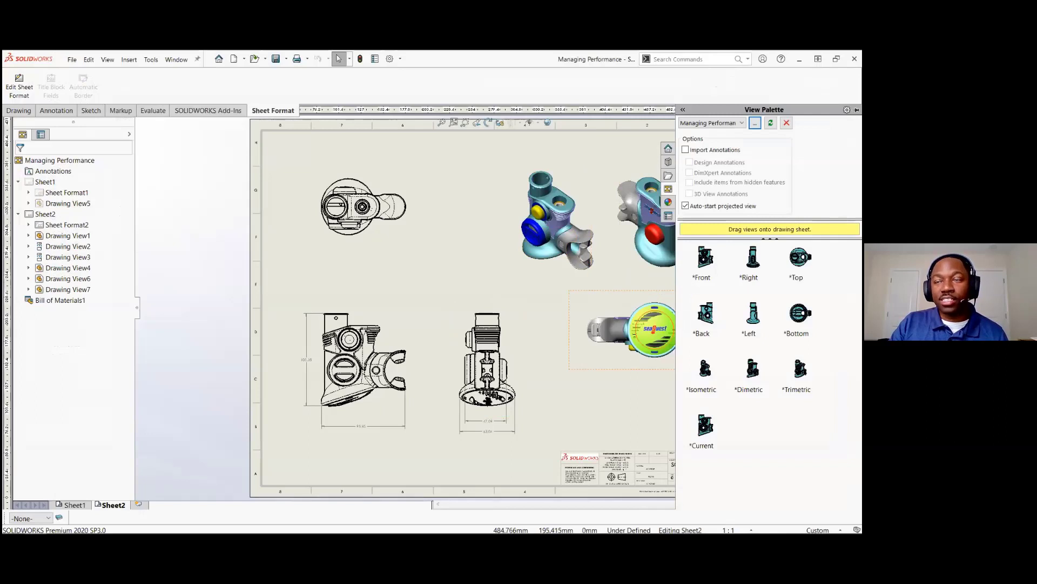
left_click_drag(705, 258, 459, 219)
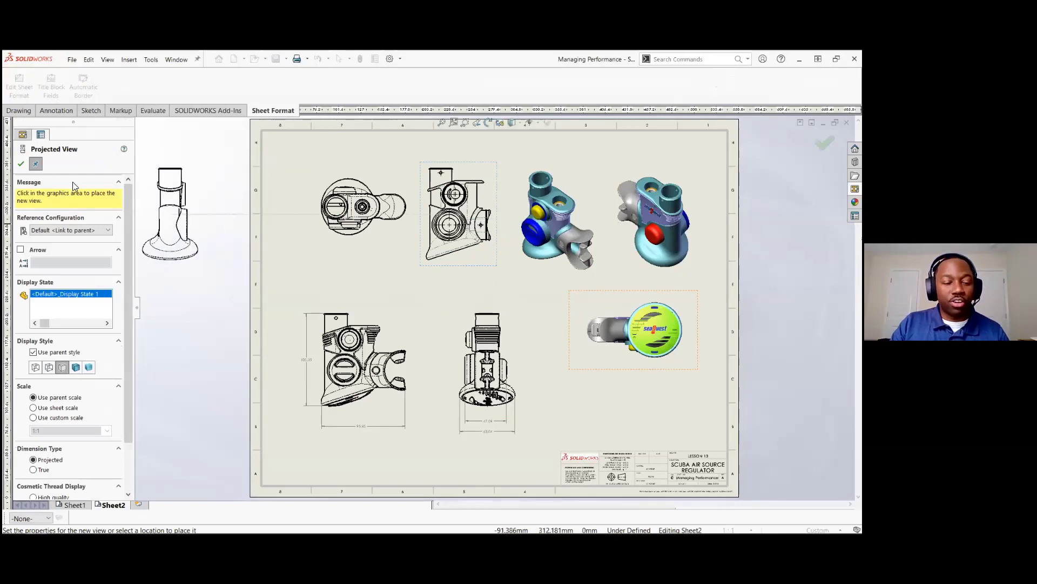
key("Escape")
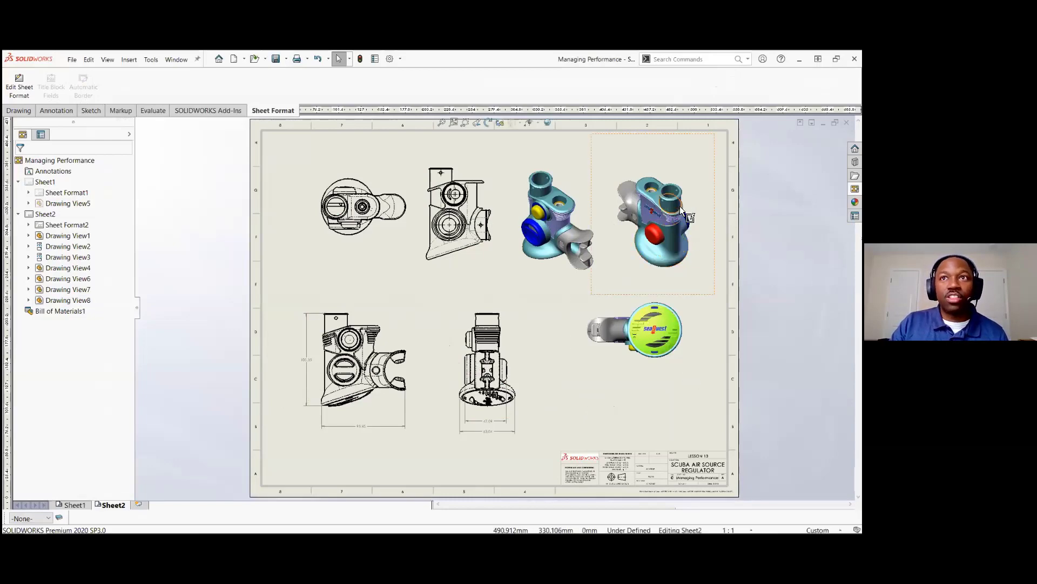
- Rotate the shaded Reverse ISO view with 3D Drawing View to a flatter side-on orientation and accept the change
scroll(680, 205, "down", 2)
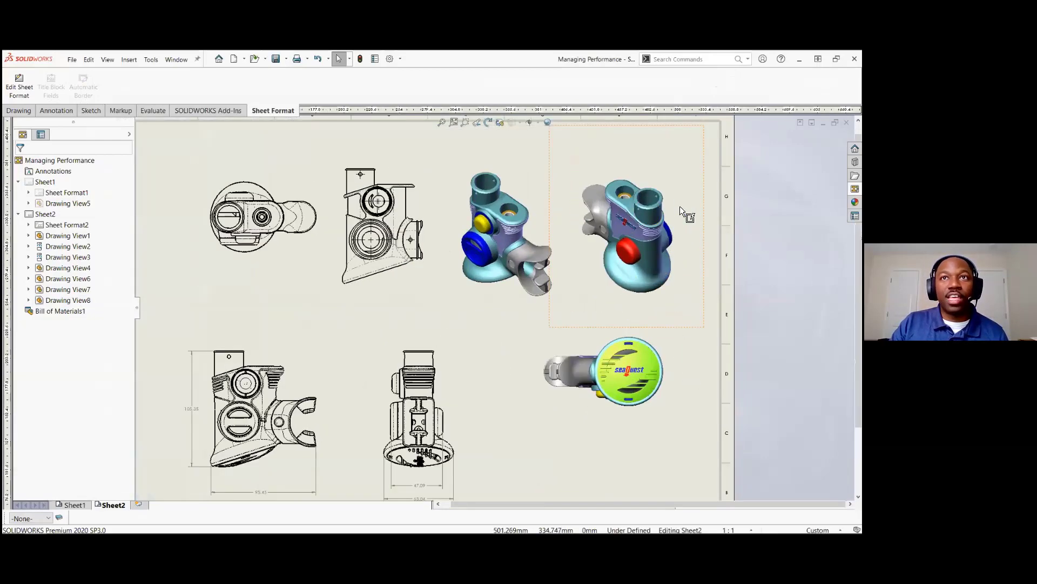
left_click(583, 280)
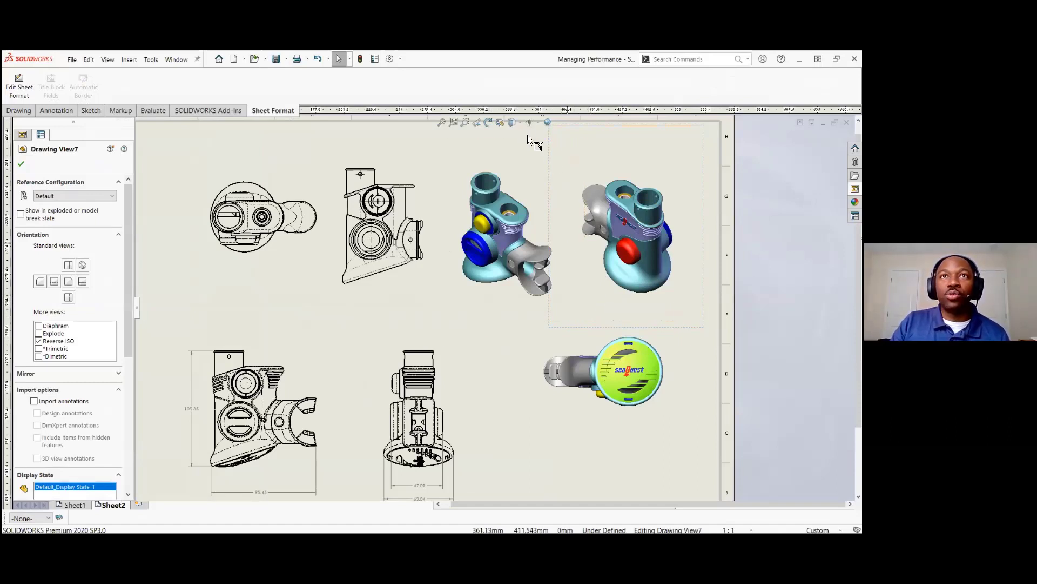
left_click(500, 123)
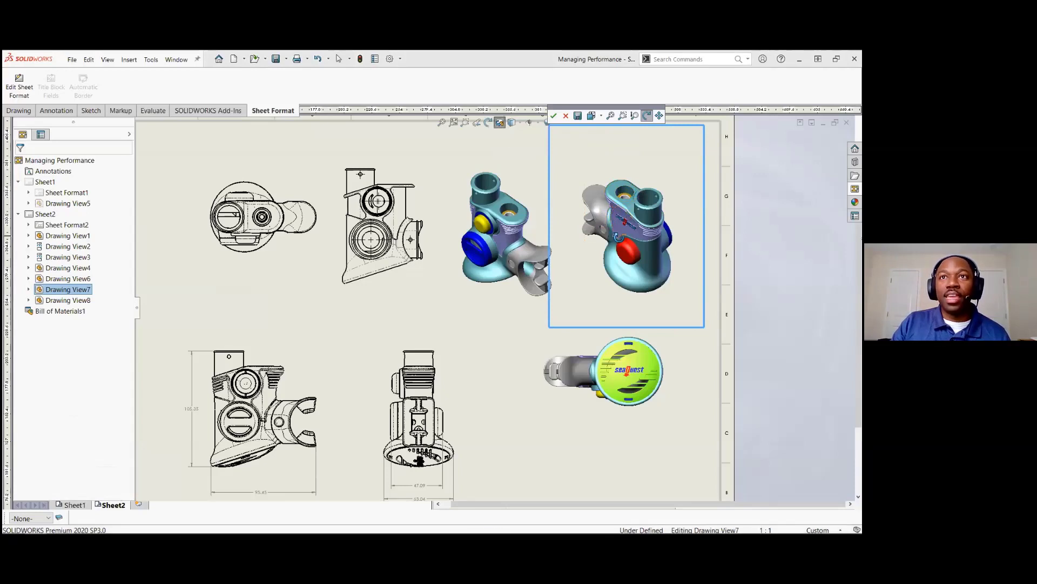
mouse_move(609, 216)
left_mouse_down()
mouse_move(667, 207)
mouse_move(565, 196)
mouse_move(625, 183)
mouse_move(696, 196)
mouse_move(691, 224)
mouse_move(660, 202)
mouse_move(643, 216)
mouse_move(659, 223)
mouse_move(626, 225)
mouse_move(642, 218)
mouse_move(592, 205)
mouse_move(562, 208)
mouse_move(570, 222)
left_mouse_up()
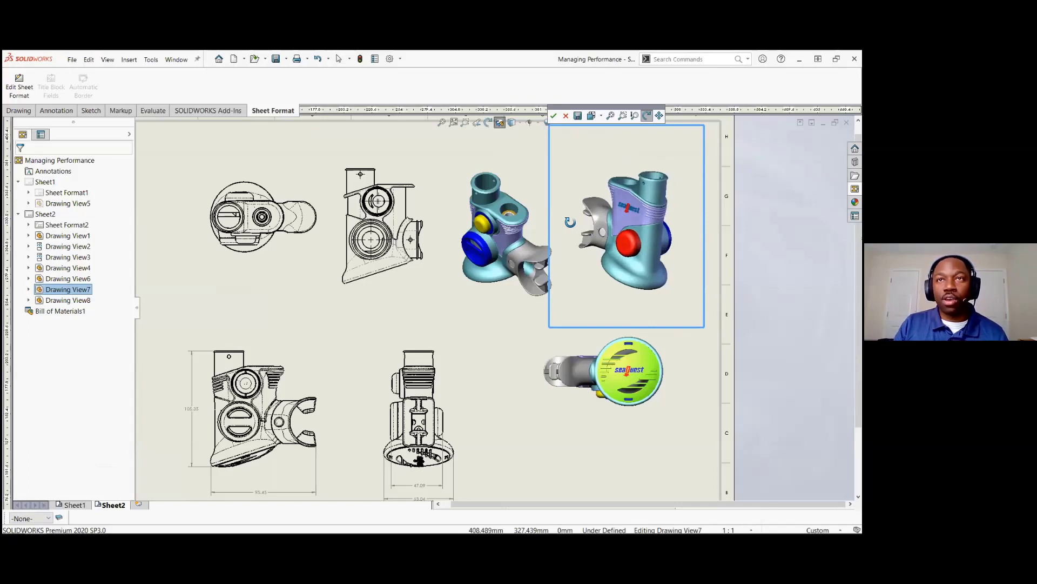
left_click(554, 115)
left_click(413, 144)
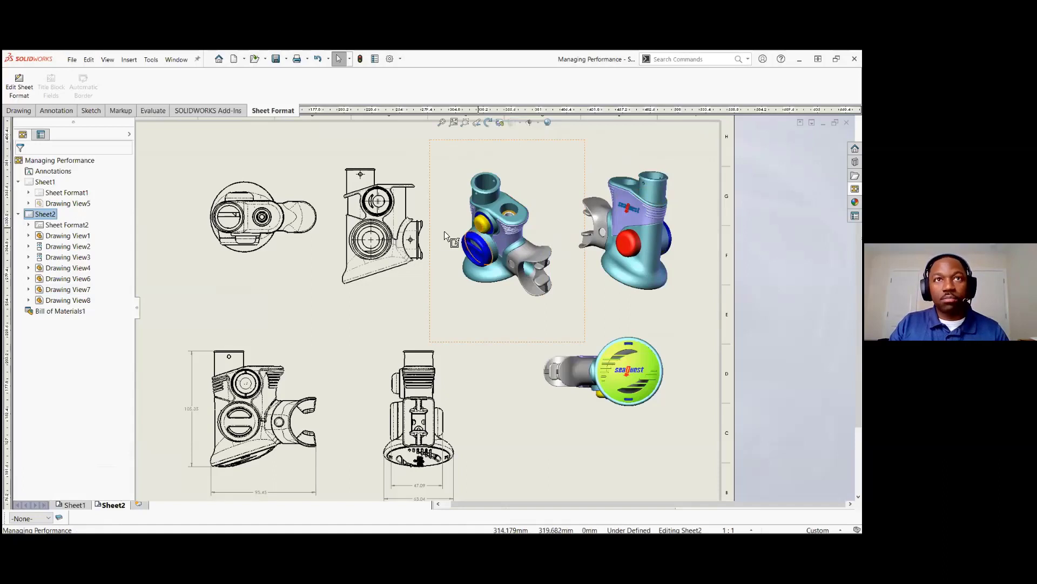
- Open the recent 314000 Core Table, Micromax Gen 2 drawing in Detailing mode and dismiss the introduction to the mode
key("ctrl+F2")
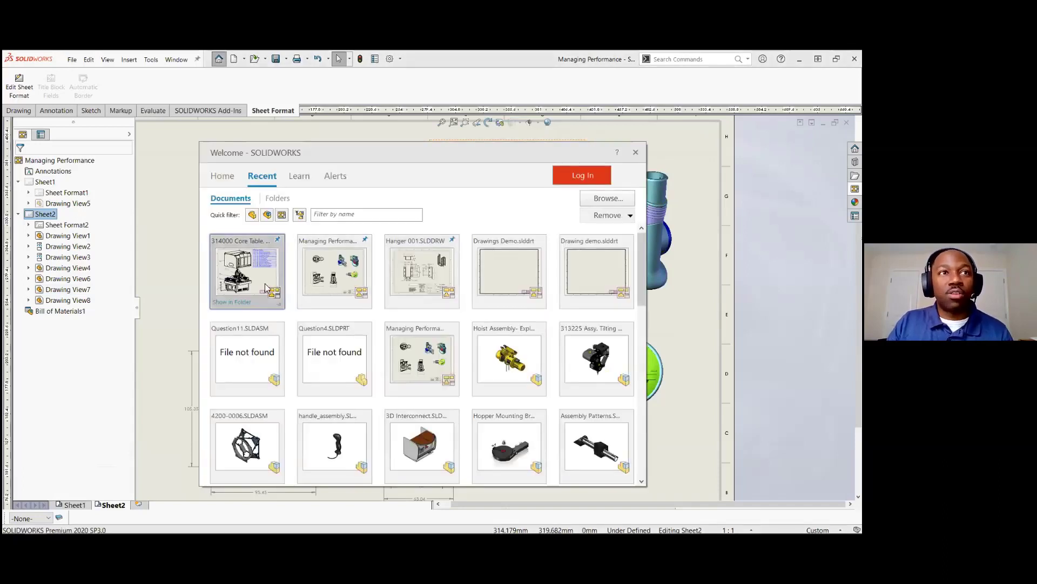
mouse_move(277, 301)
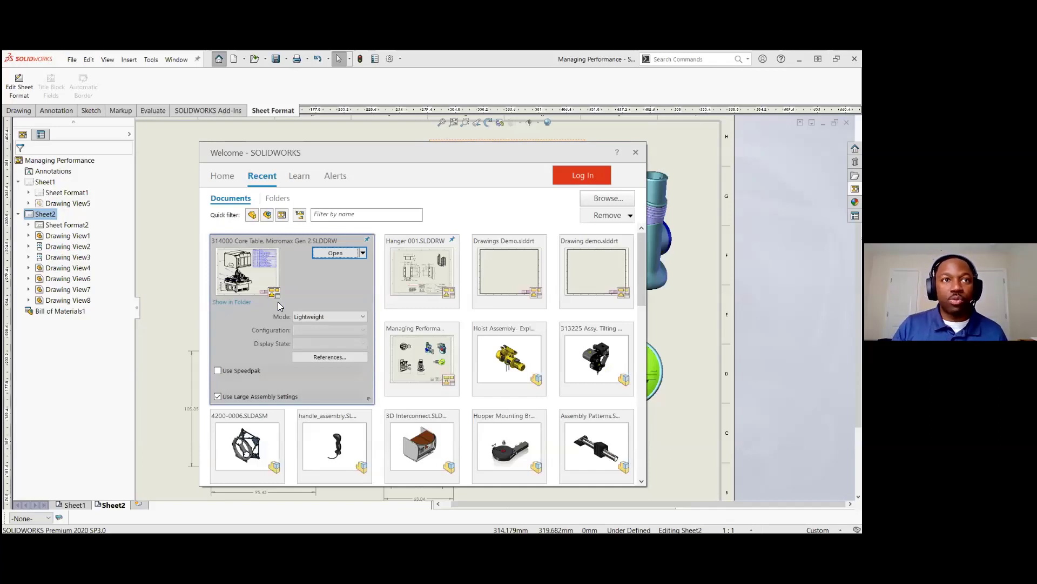
left_click(338, 317)
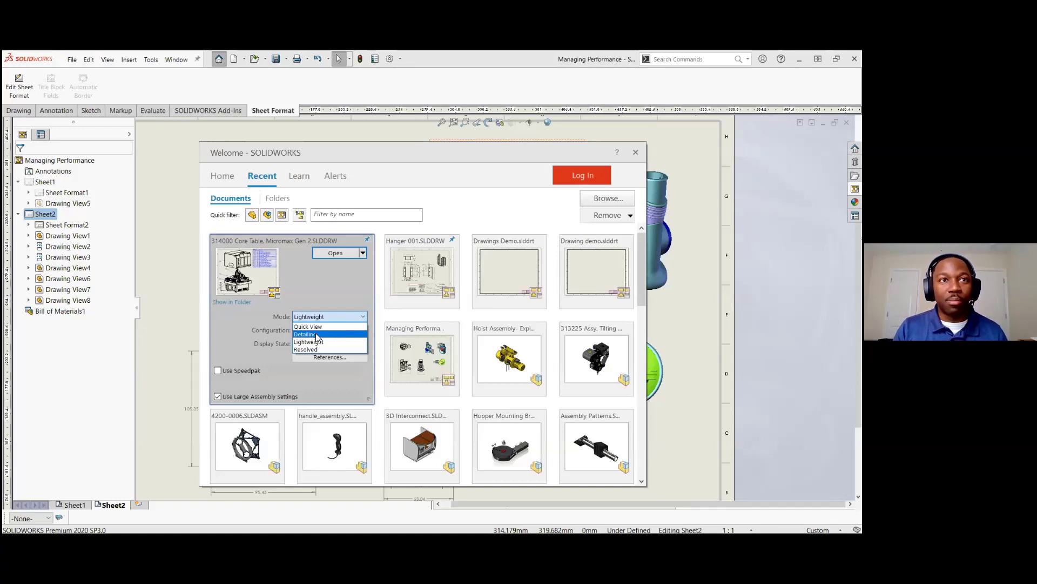
left_click(317, 334)
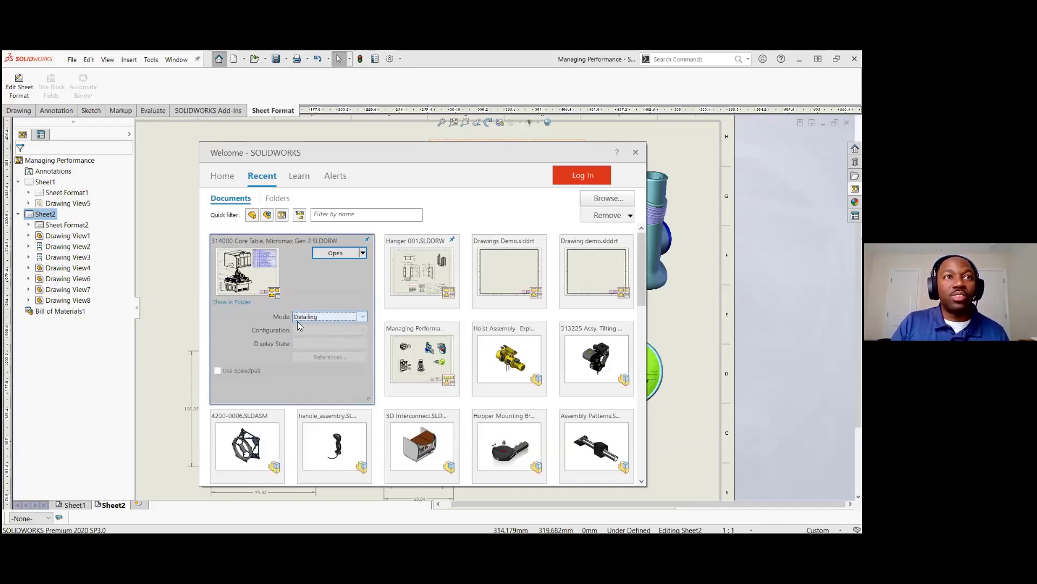
mouse_move(274, 291)
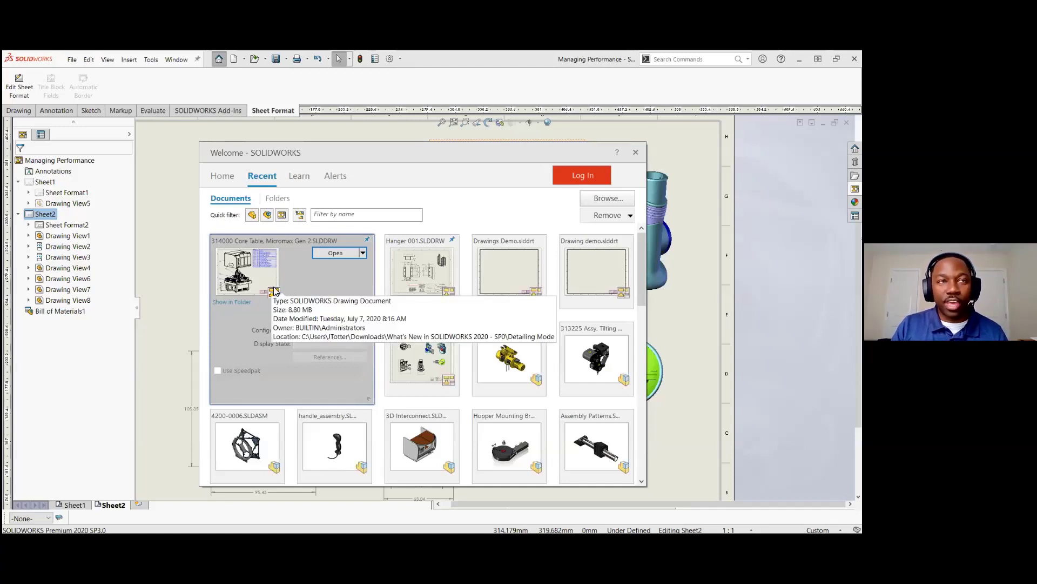
left_click(333, 252)
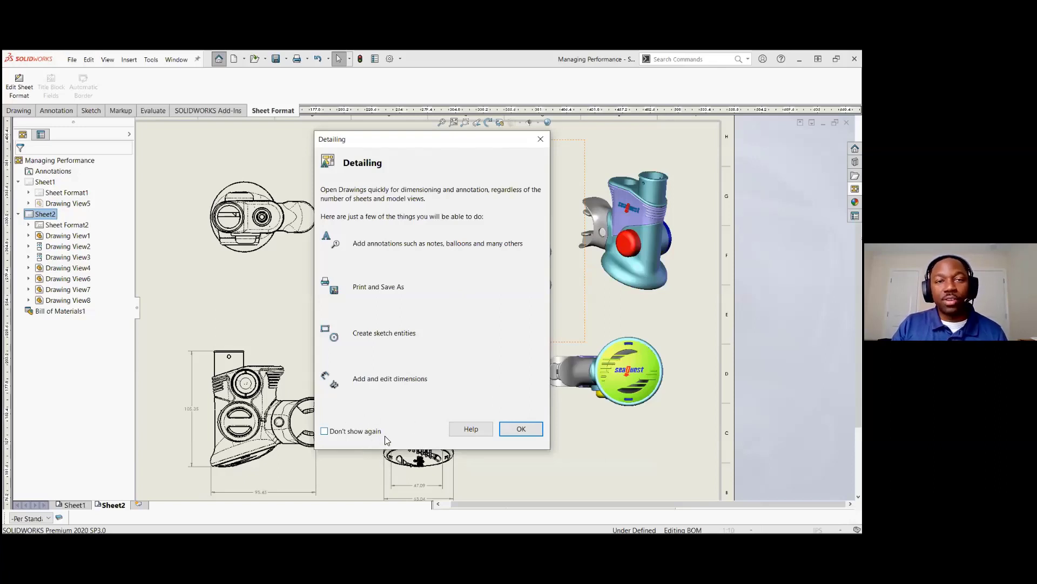
left_click(520, 430)
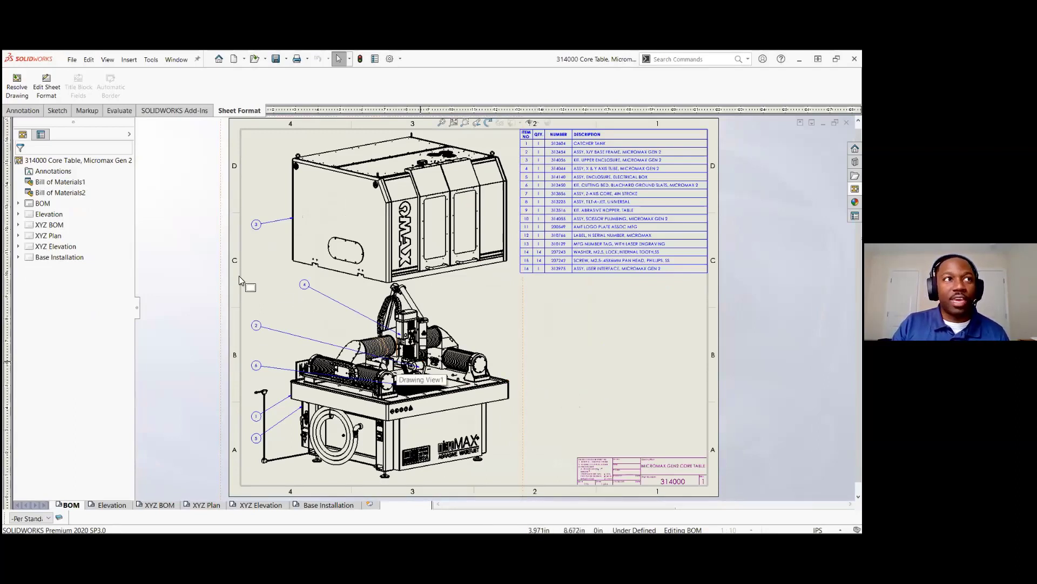
- Expand the BOM sheet and its Drawing View1 in the tree to inspect the referenced Core Table assembly
left_click(18, 203)
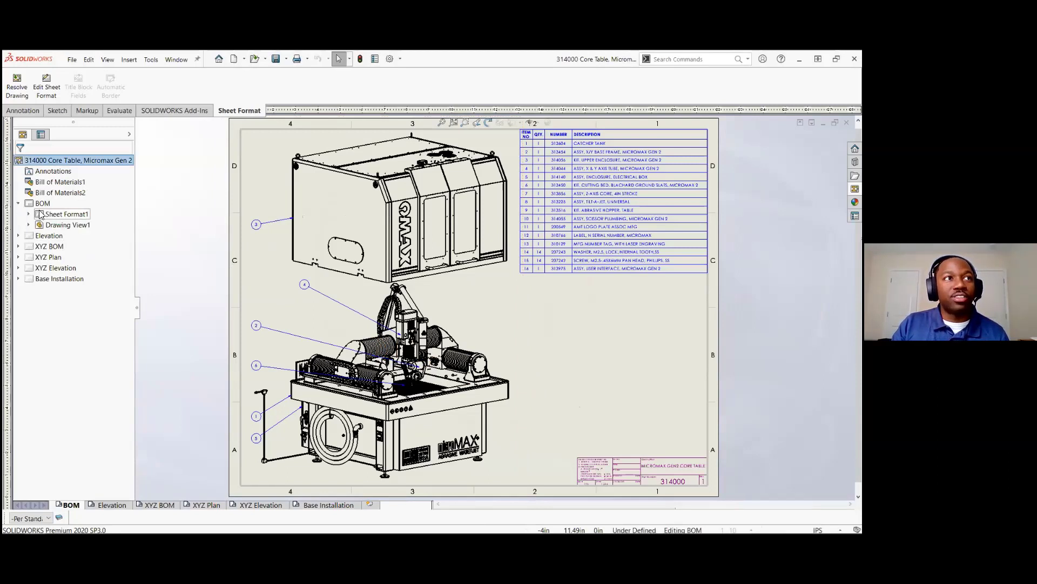
left_click(28, 225)
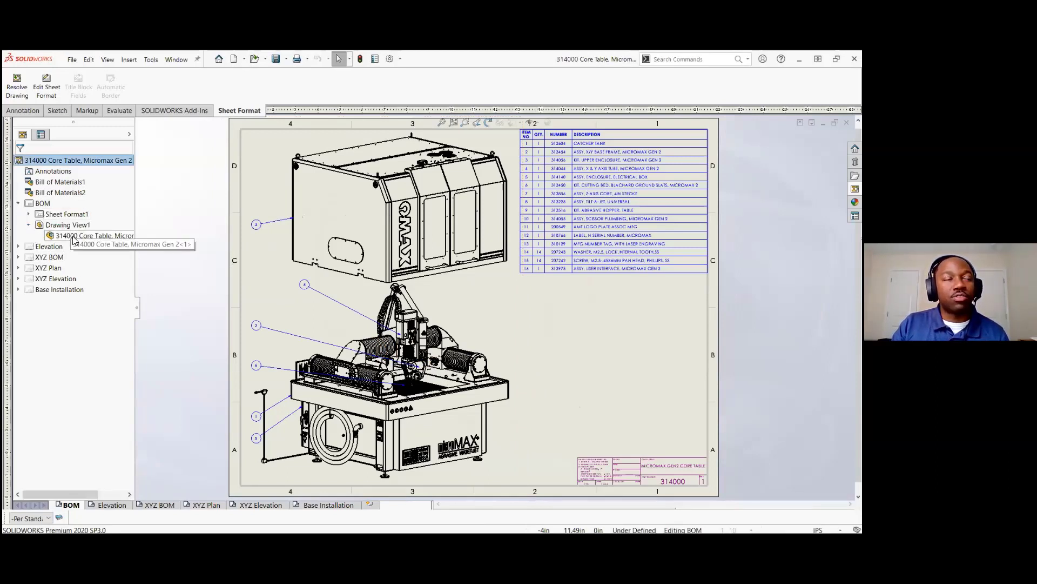
left_click(75, 236)
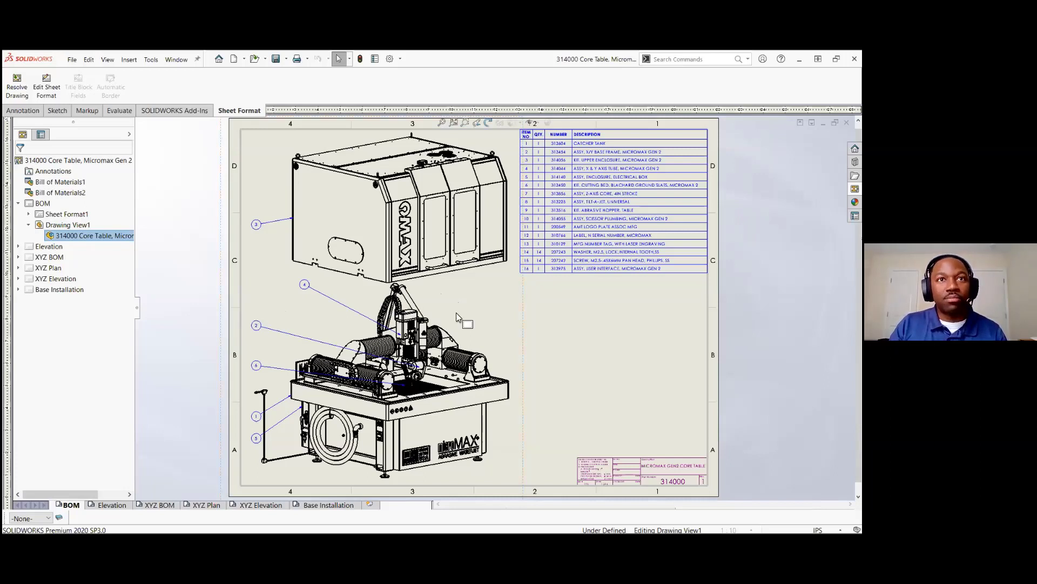
- Add a new sheet named Sheet1 using the custom sheet format Drawings Demo.slddrt
left_click(366, 506)
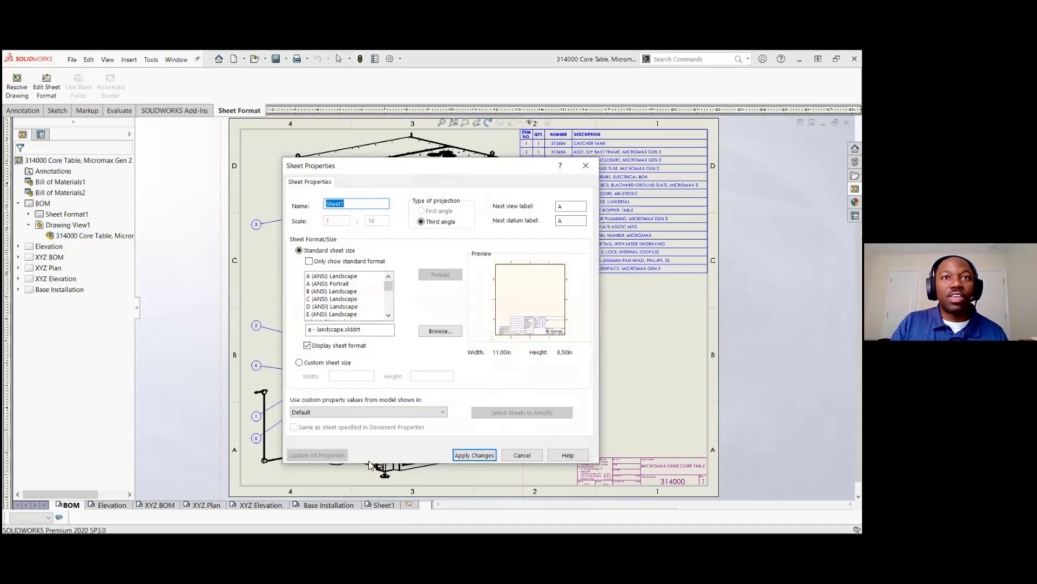
left_click(440, 331)
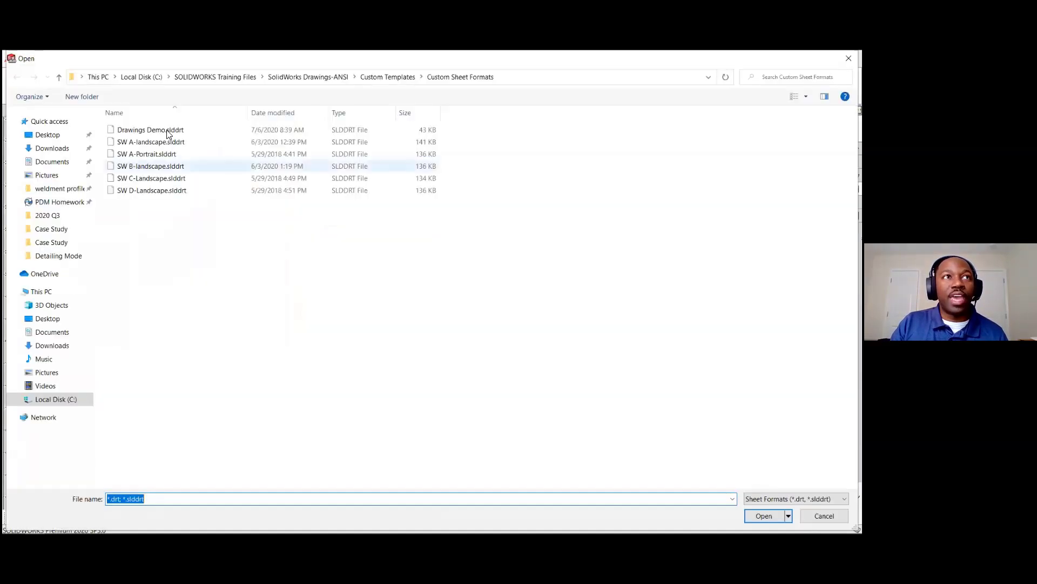
left_click(168, 131)
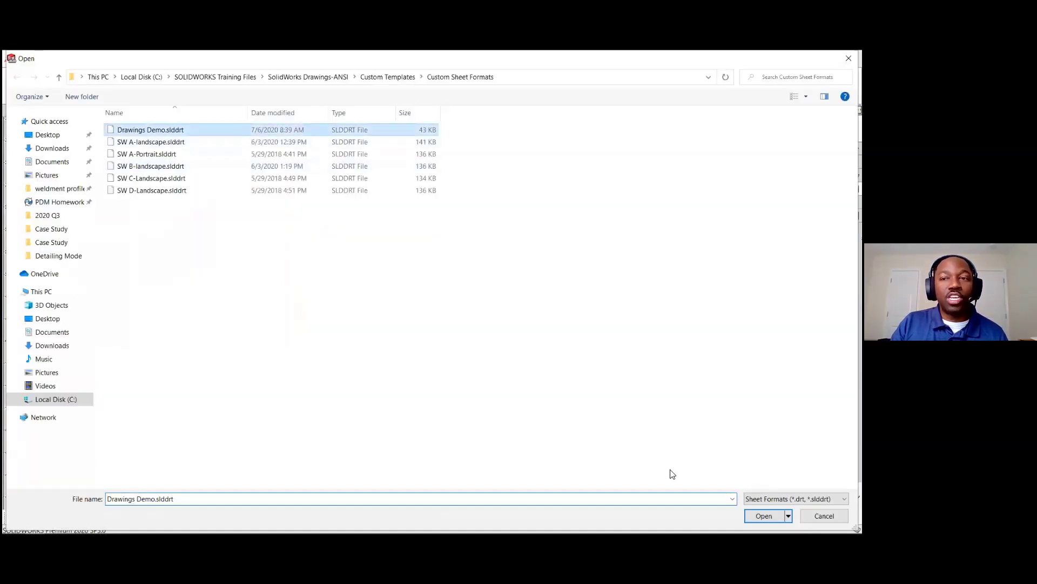
left_click(764, 515)
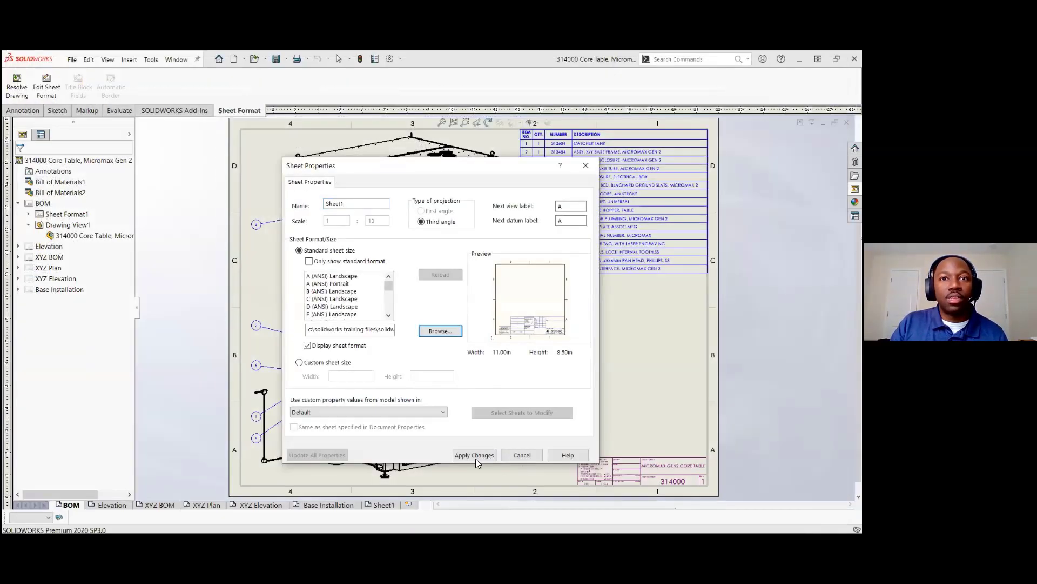
left_click(474, 454)
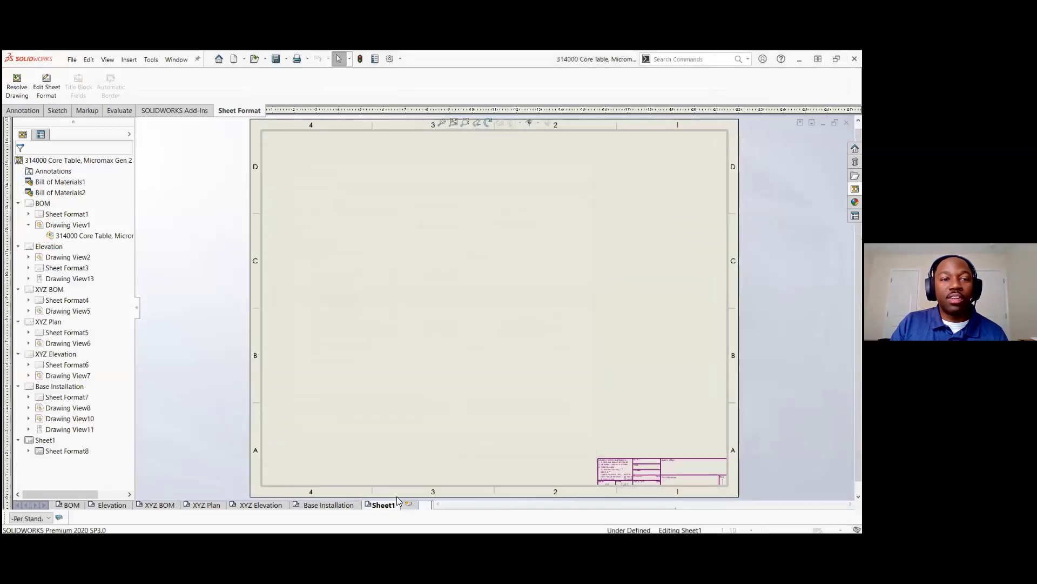
- Look through the XYZ Plan and XYZ BOM sheets, and cut the front view from the Elevation sheet
left_click(205, 505)
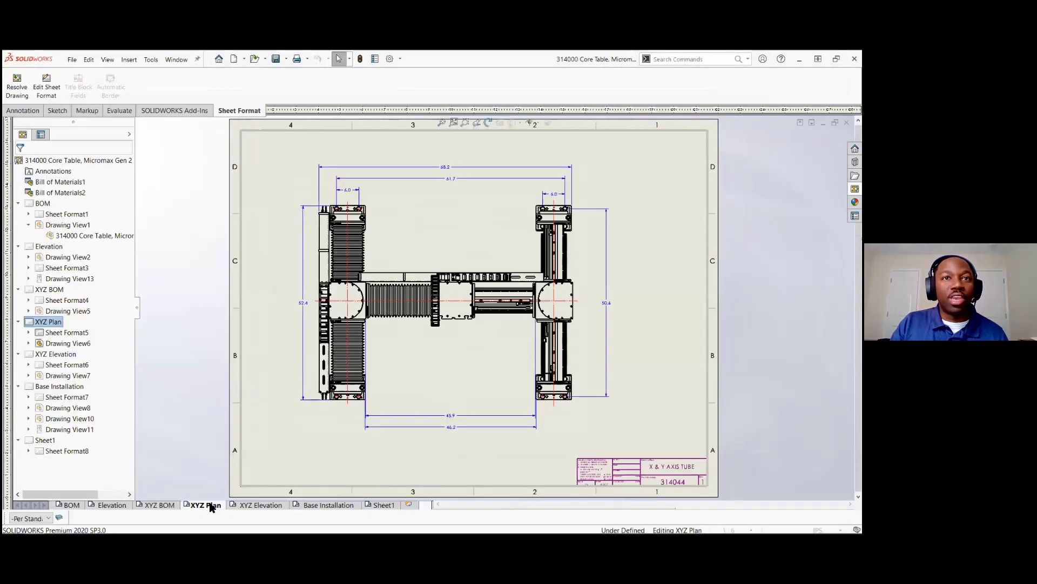
left_click(160, 505)
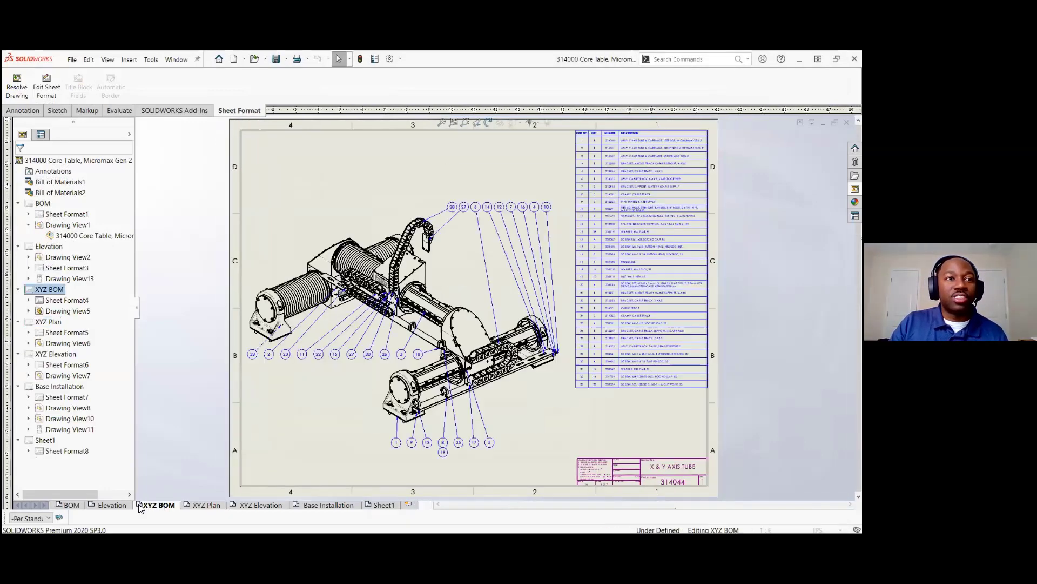
left_click(120, 505)
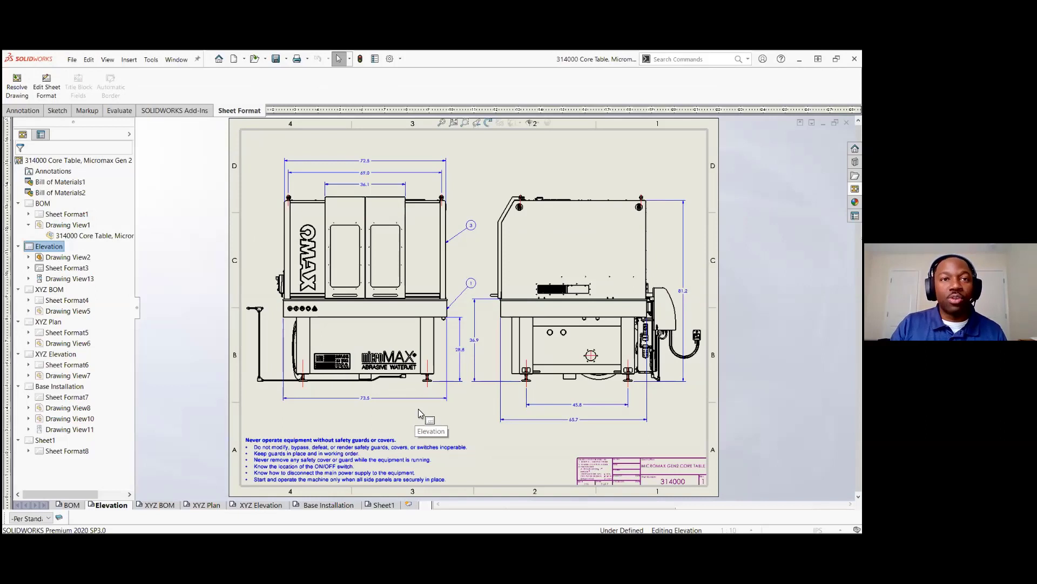
left_click(407, 390)
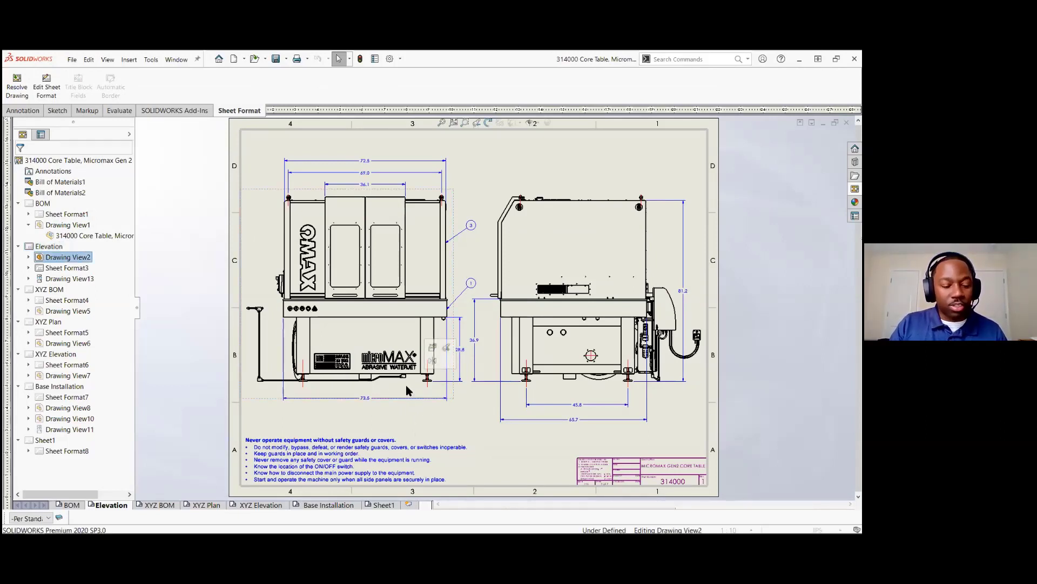
key("Delete")
left_click(532, 294)
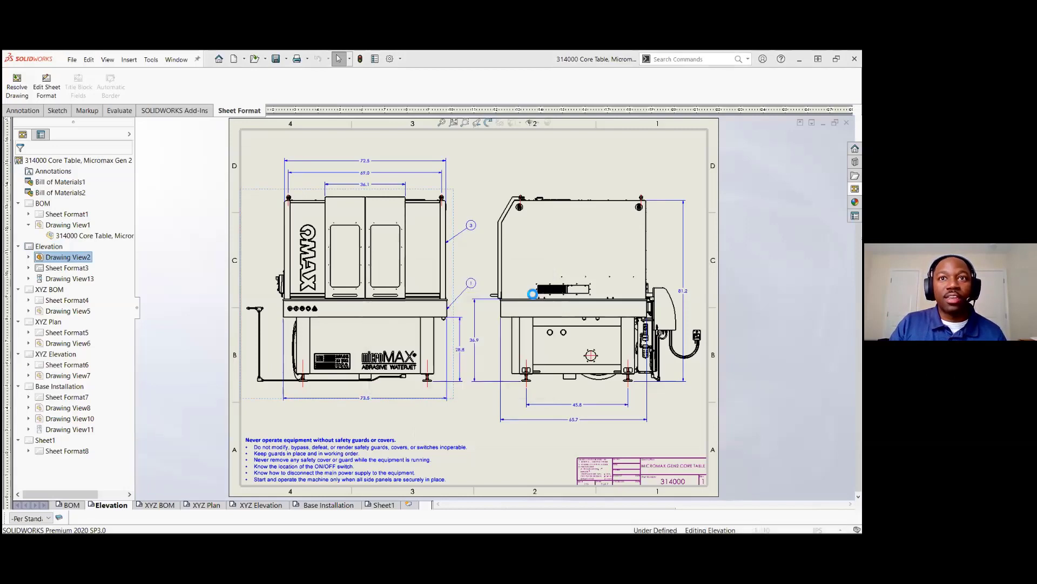
- Move the remaining side view to the middle of the Elevation sheet and shift its overall height dimension farther outward
left_click_drag(552, 403, 433, 398)
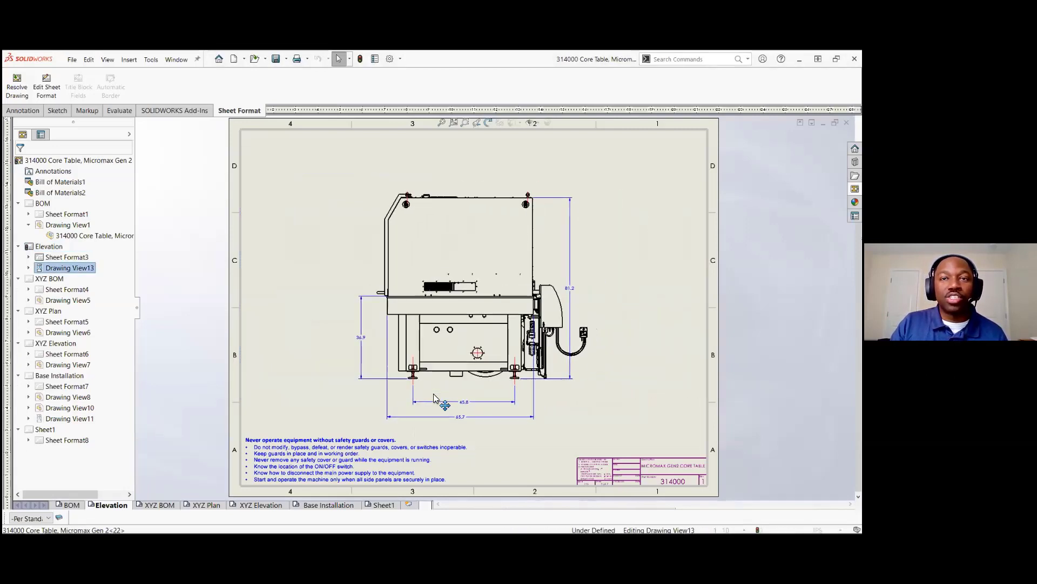
left_click_drag(570, 288, 596, 291)
left_click(618, 321)
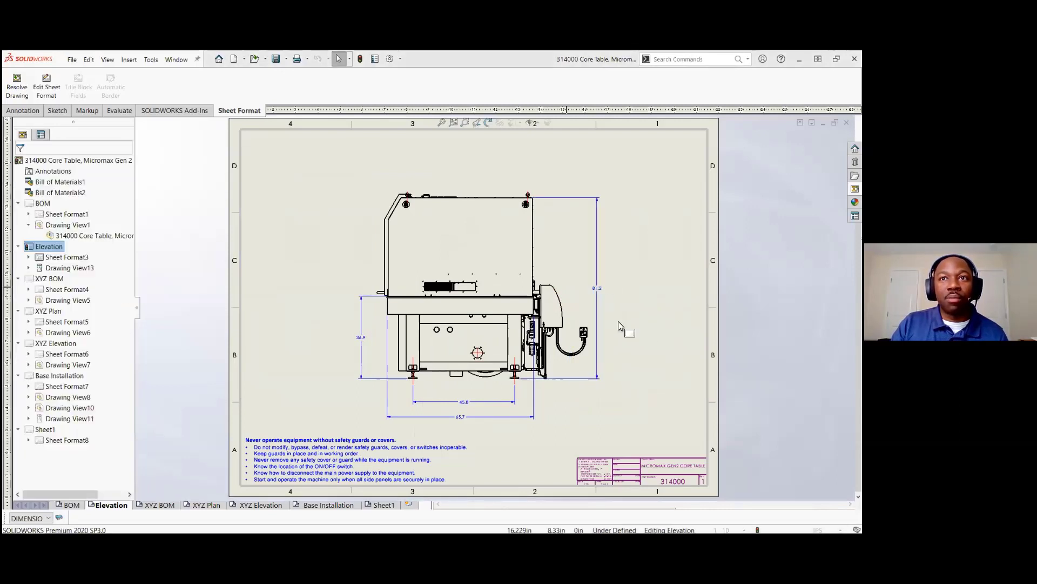
- Paste the cut front view with its dimensions and balloons onto Sheet1 and position it near the sheet's centre
left_click(385, 505)
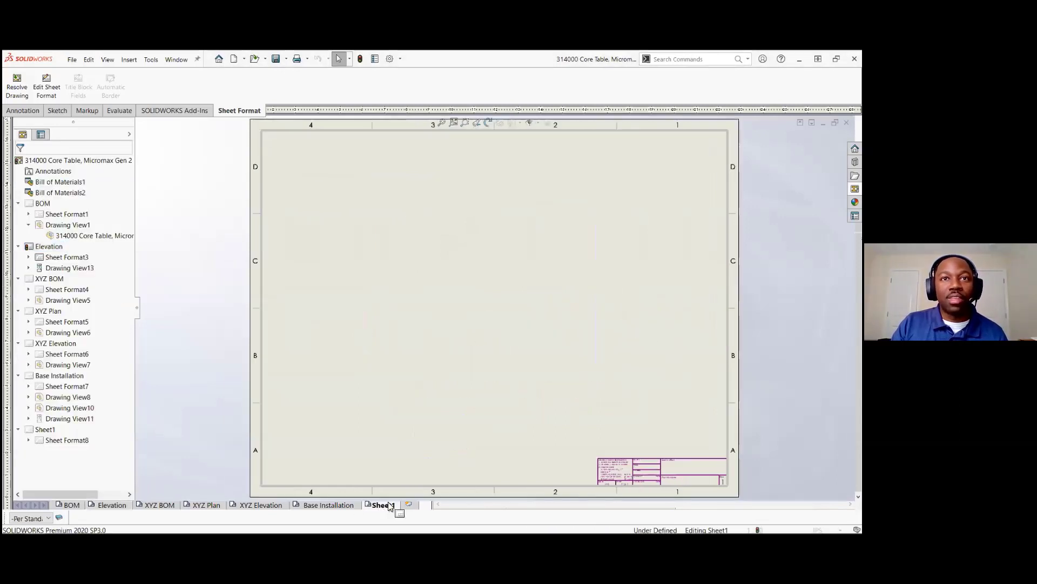
left_click(462, 331)
left_click_drag(549, 345, 589, 334)
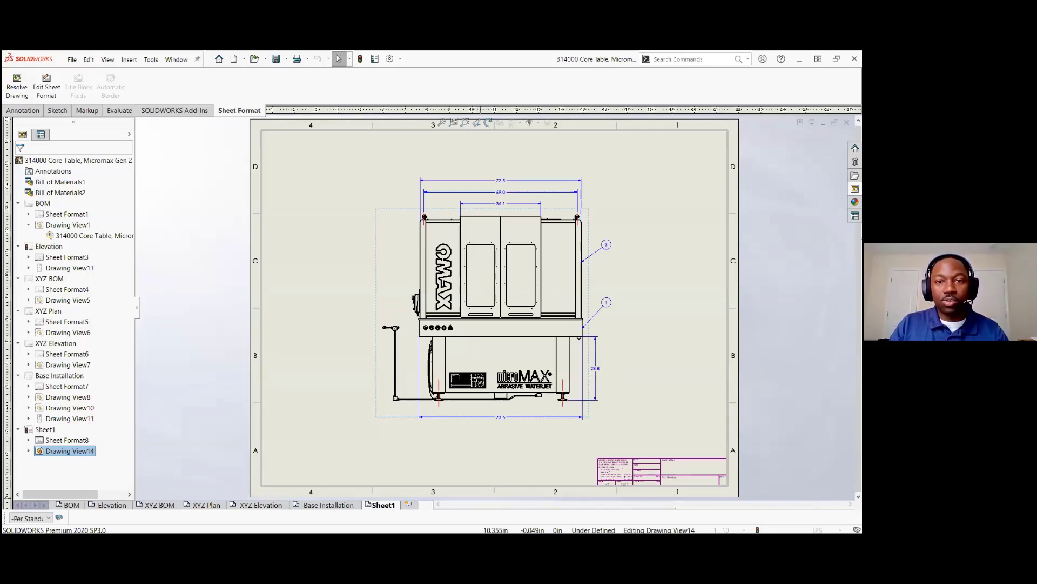
key("alt")
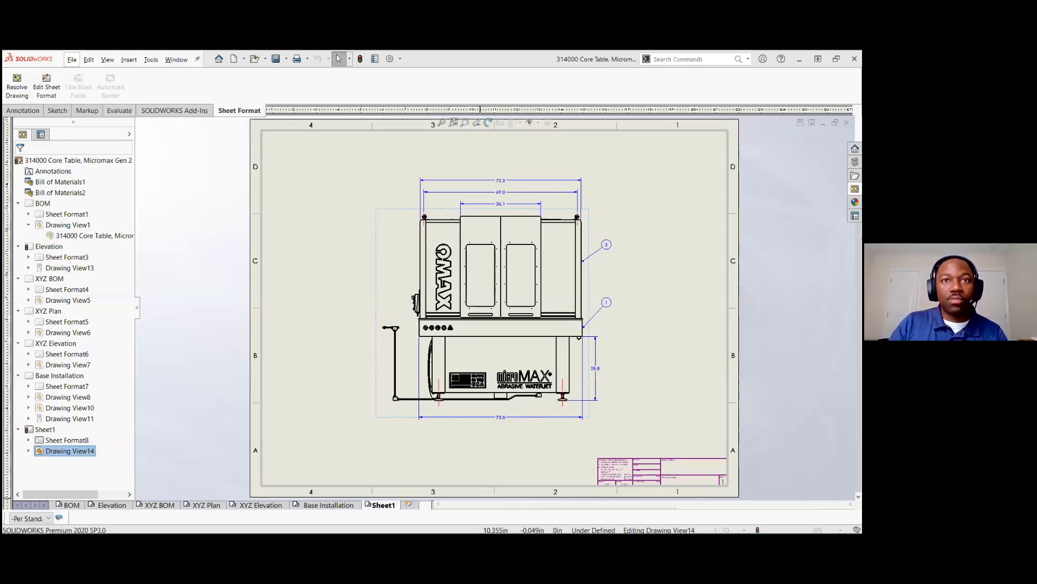
left_click(468, 444)
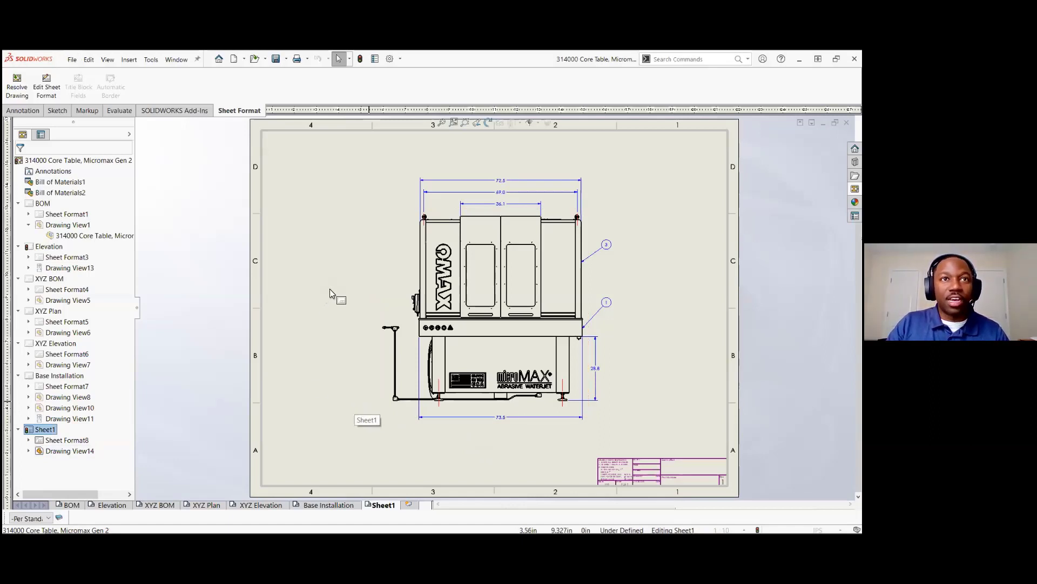
- Open the recent Hanger 001 drawing and move the hole diameter dimension closer to the bottom flange of the front view
key("ctrl+F2")
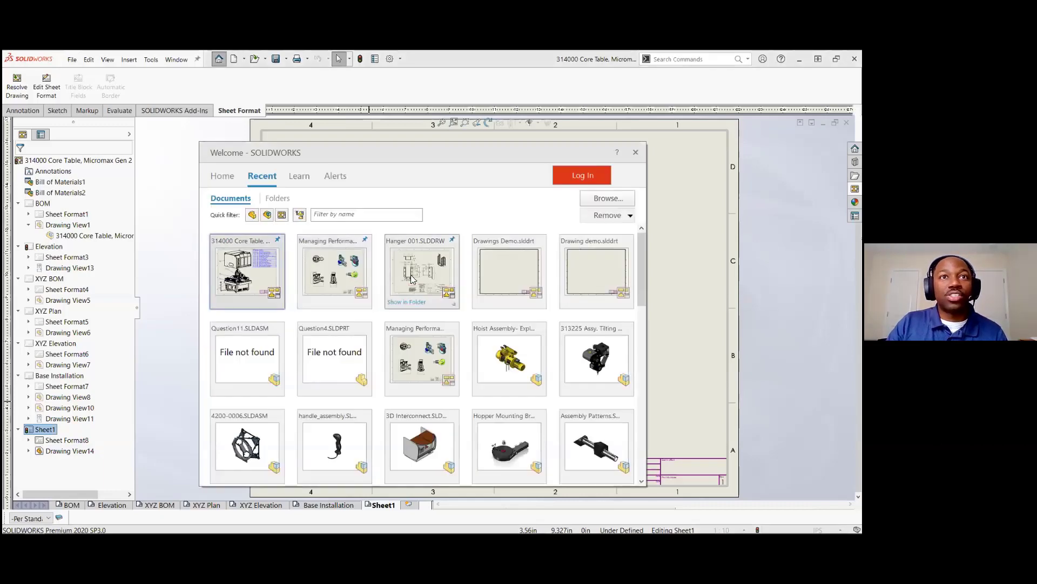
left_click(411, 278)
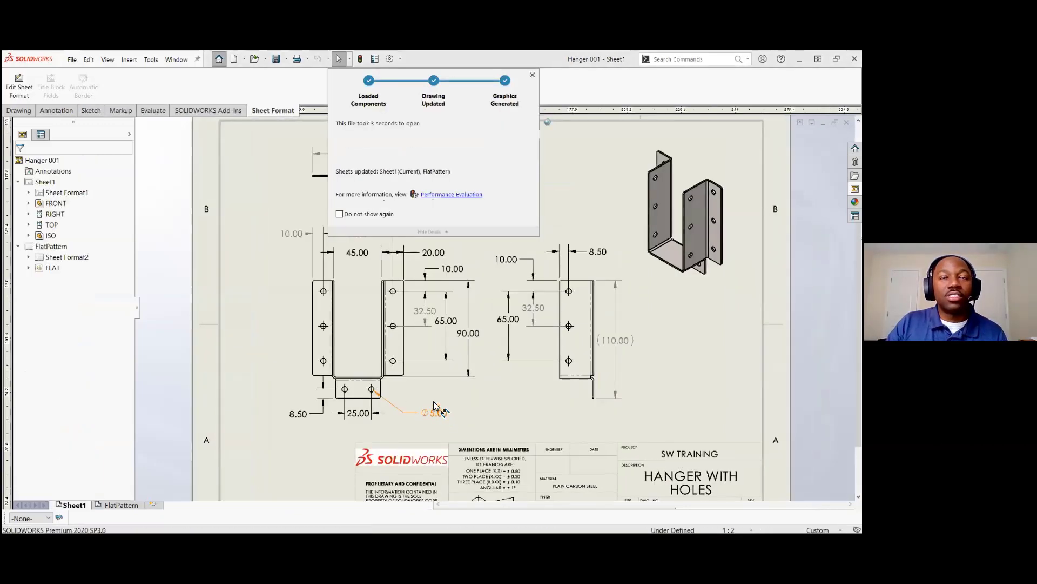
mouse_move(436, 411)
left_mouse_down()
mouse_move(422, 401)
mouse_move(431, 405)
left_mouse_up()
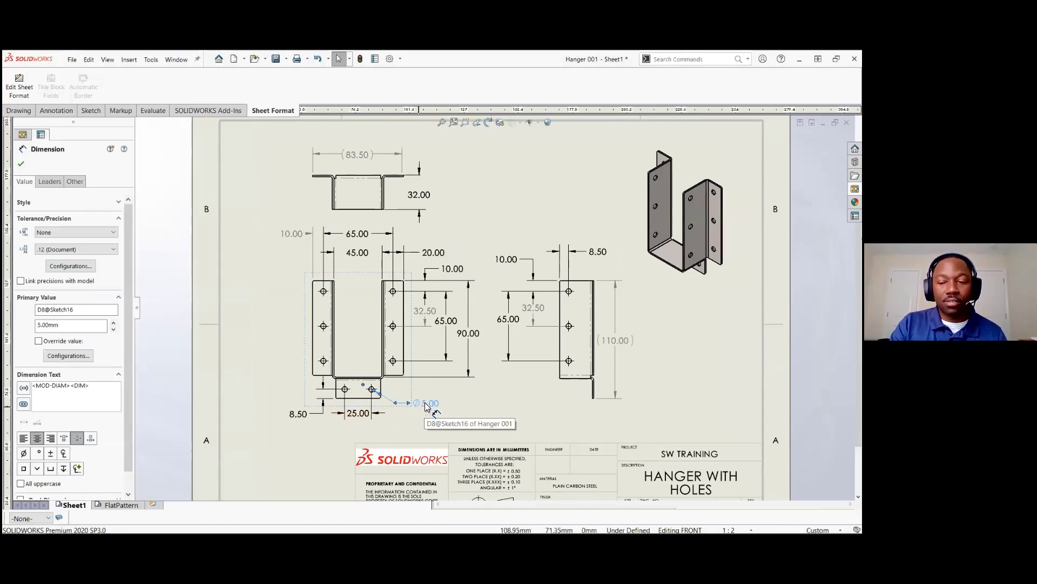
left_click_drag(425, 403, 421, 402)
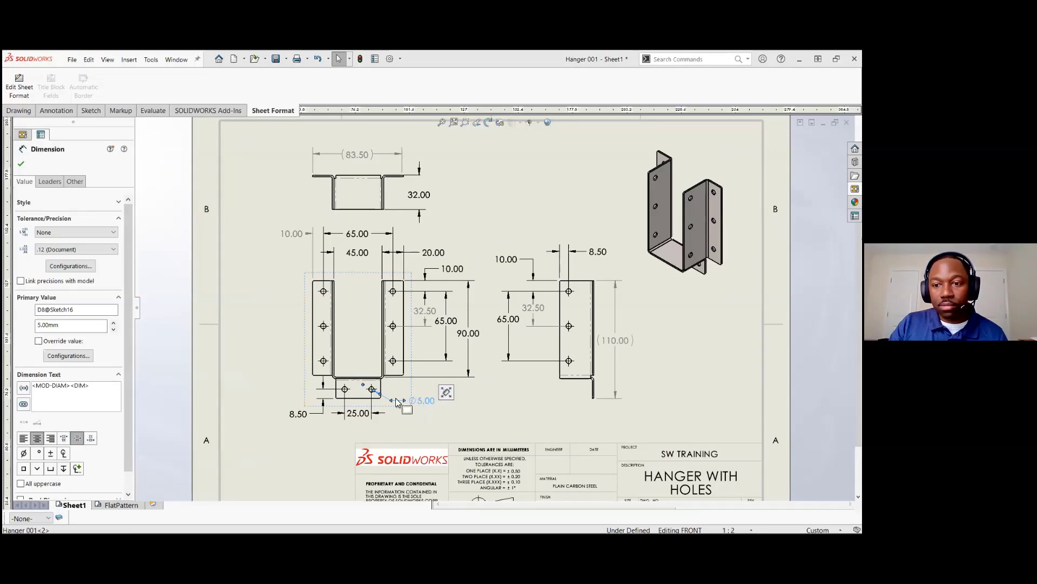
- Give the front view's hole diameter dimension a custom text position with Solid Leader, Aligned Text, and reposition it level with the hole
scroll(414, 400, "down", 1)
scroll(414, 400, "down", 1)
left_click(427, 402)
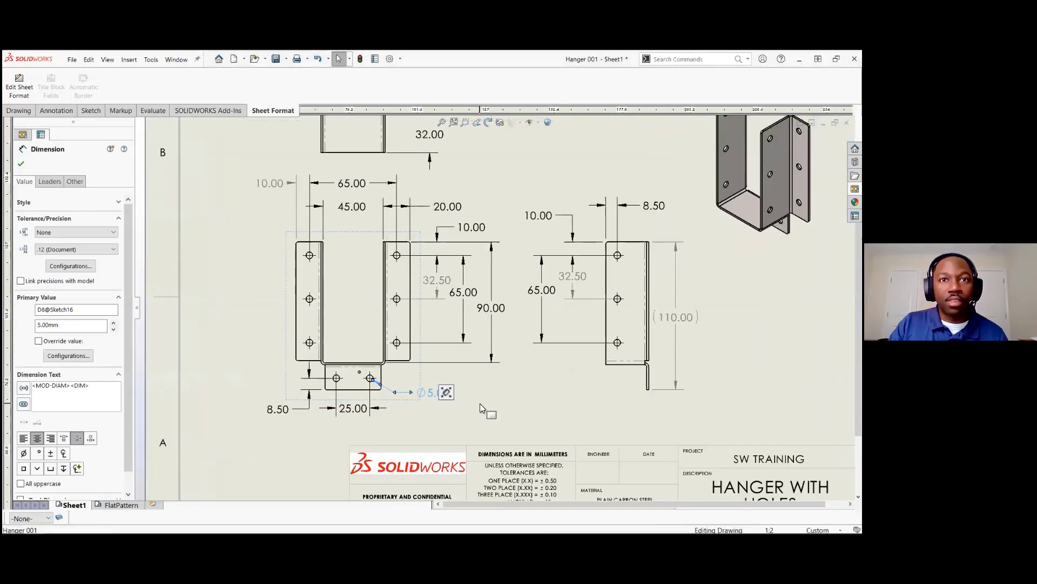
scroll(430, 398, "down", 1)
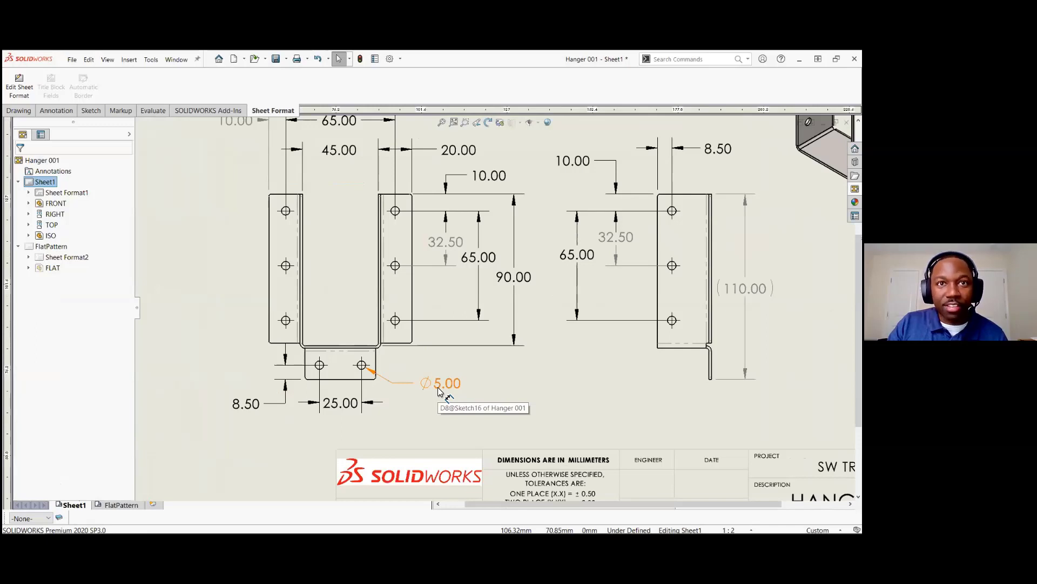
left_click(439, 391)
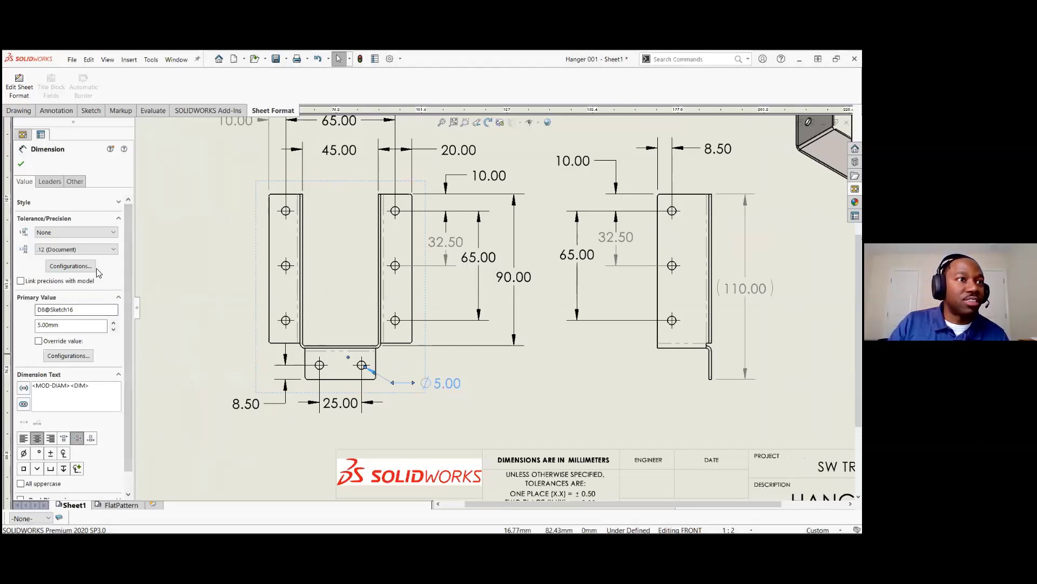
left_click(47, 183)
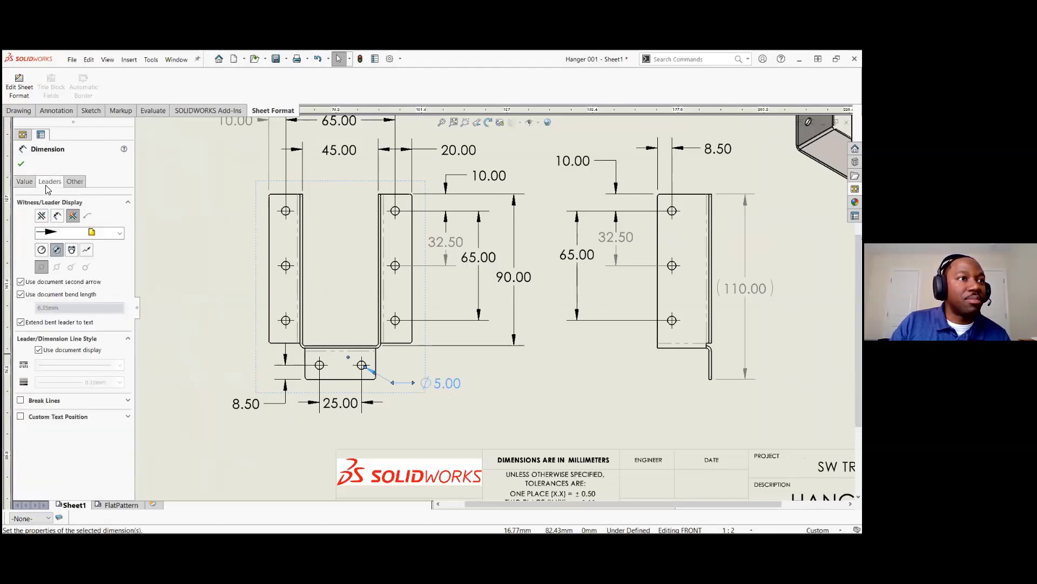
left_click(21, 417)
left_click(20, 417)
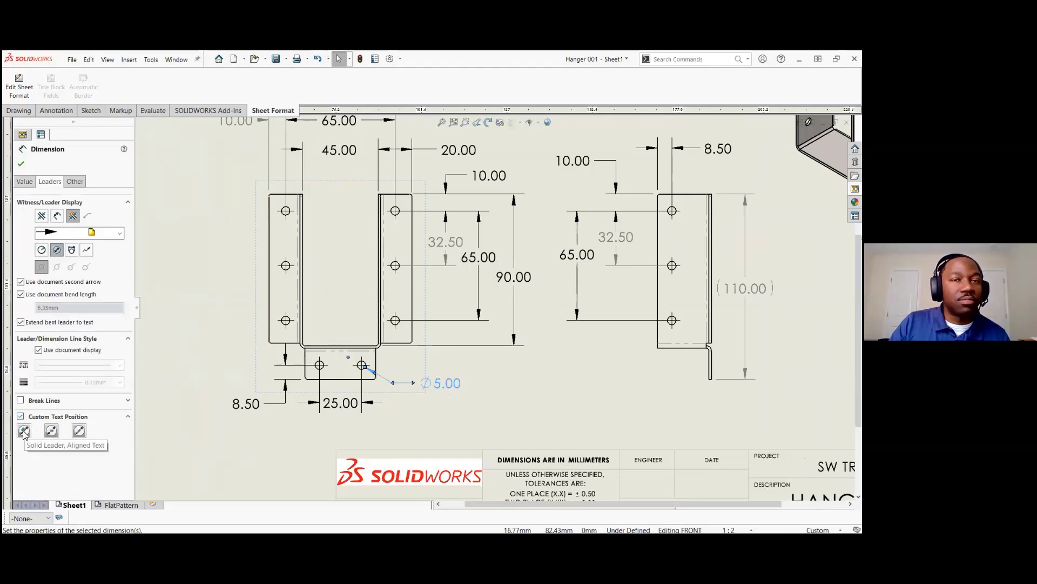
left_click(24, 430)
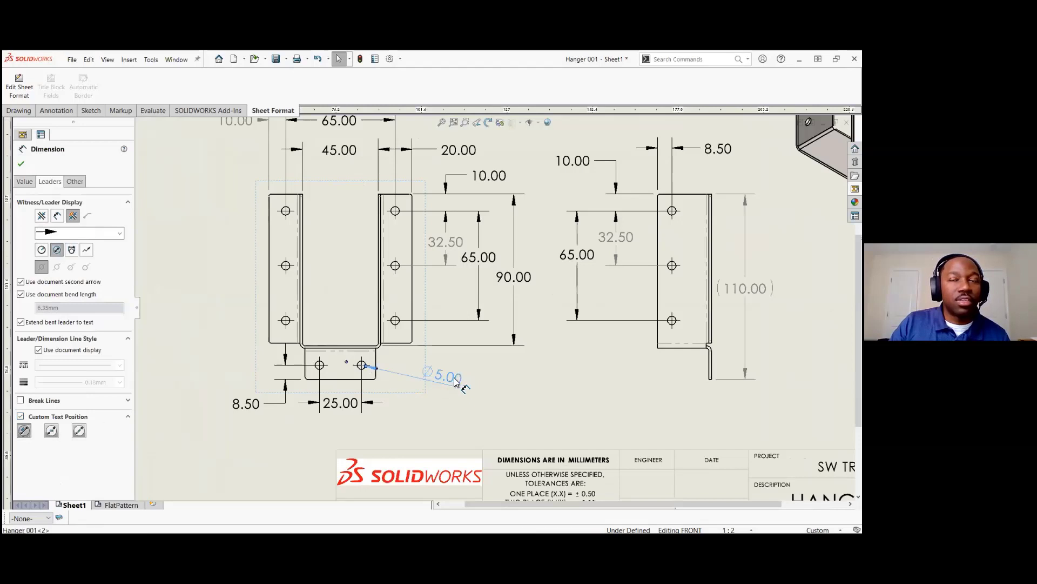
left_click_drag(456, 377, 470, 369)
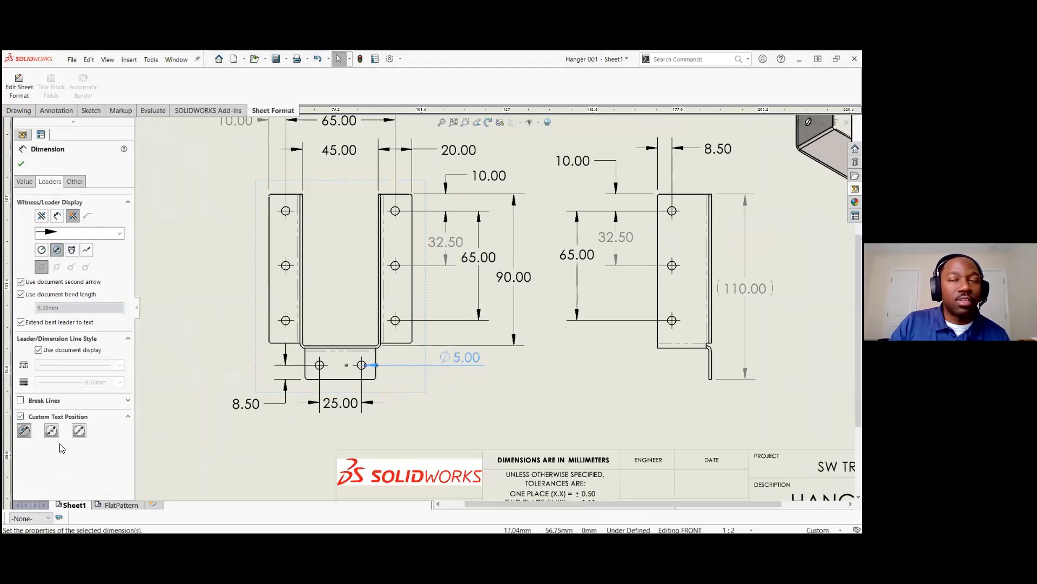
- Change the hole diameter dimension's custom text position to a broken leader with the text in line with it
left_click(52, 431)
left_click(79, 431)
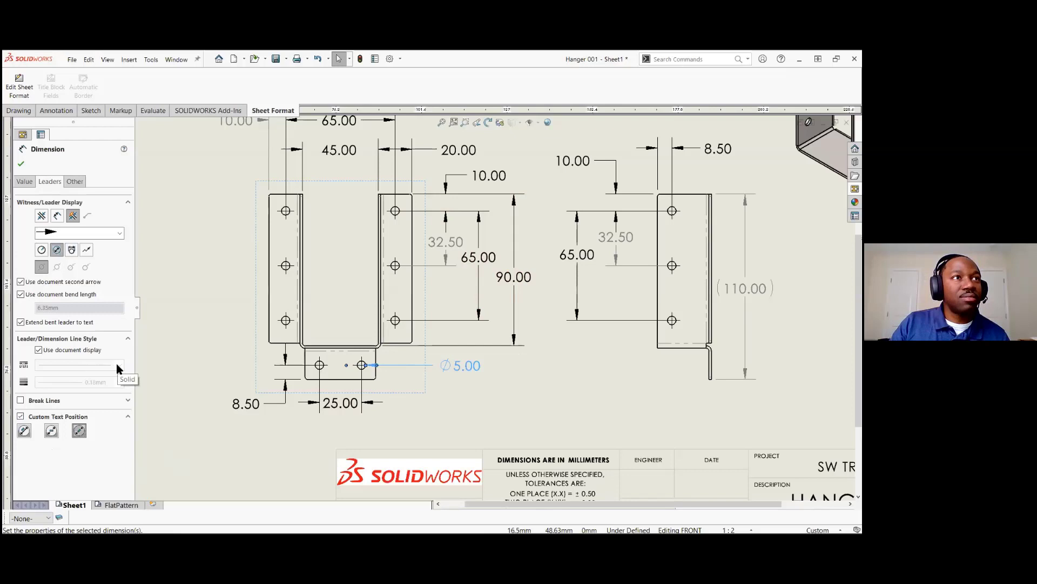
left_click(21, 165)
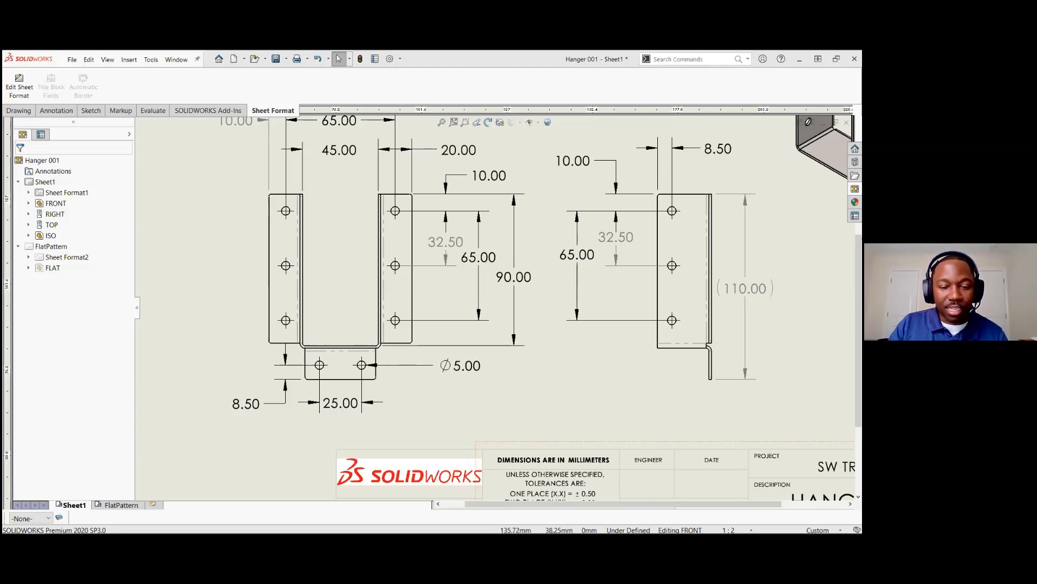
left_click(332, 313)
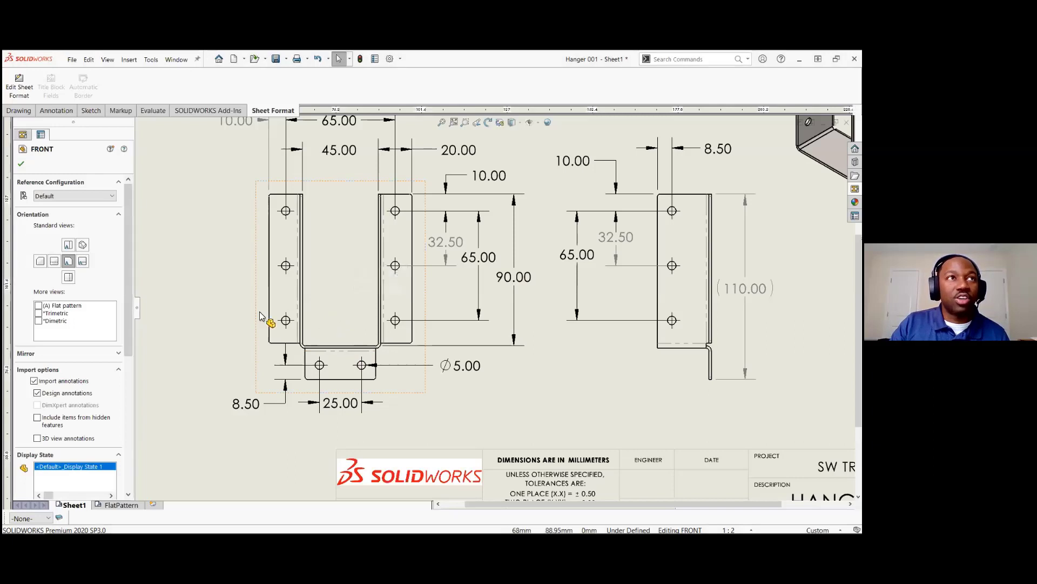
left_click(23, 111)
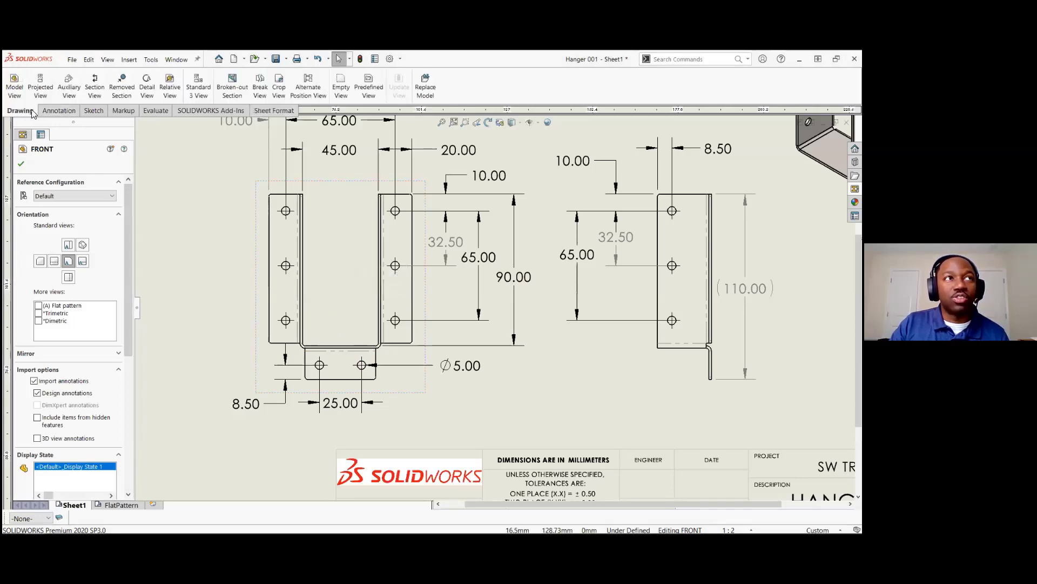
left_click(425, 96)
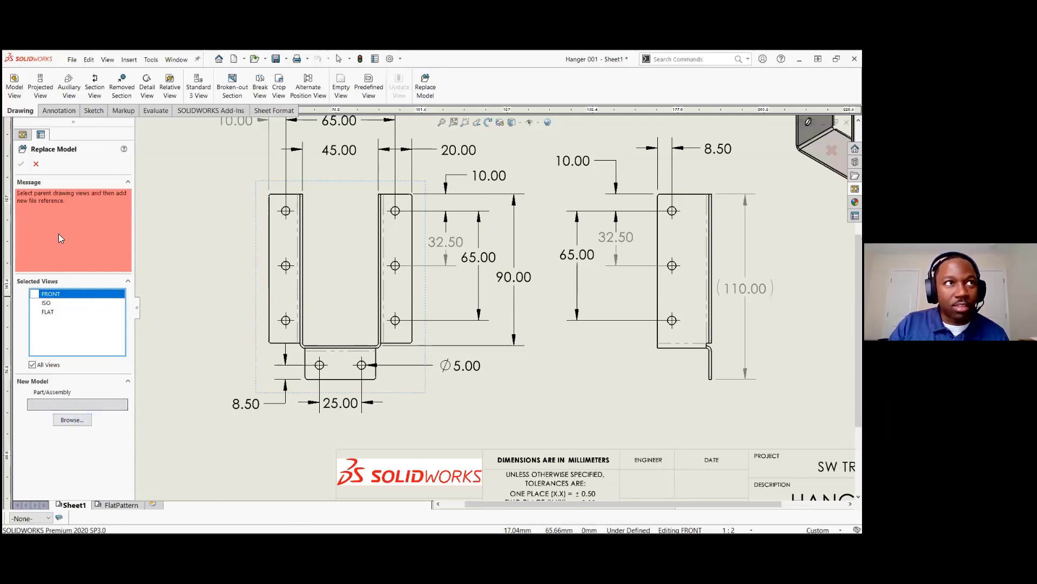
left_click(35, 164)
scroll(508, 259, "down", 2)
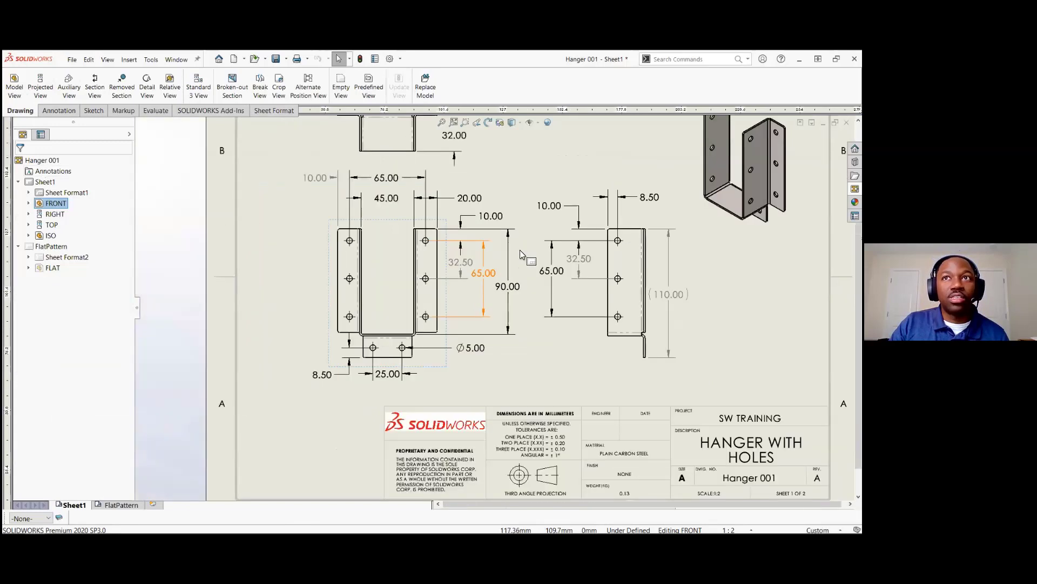
- Close the Hanger 001 drawing without saving and choose it again in the Case Study folder for opening
left_click(847, 123)
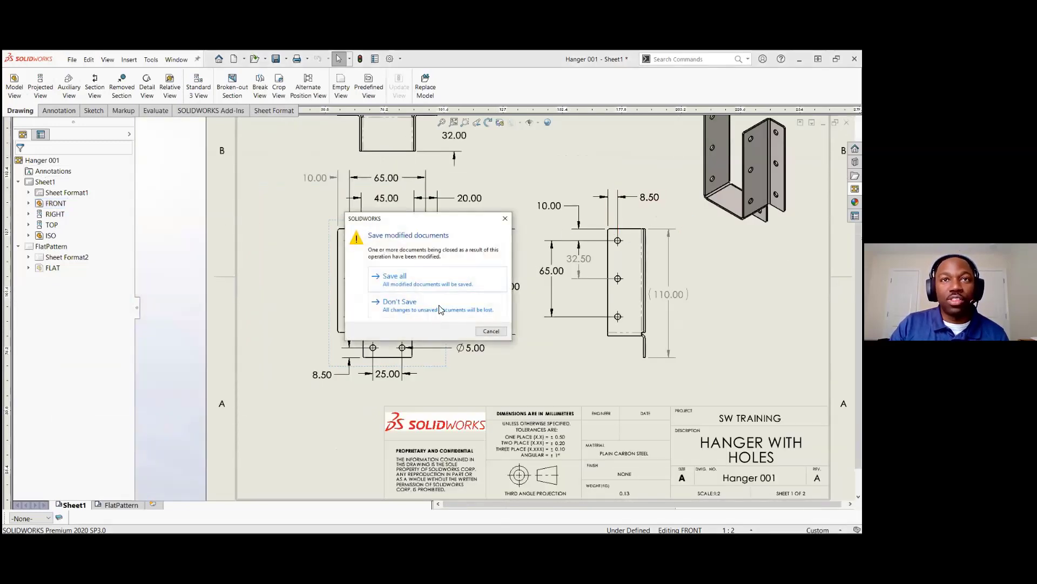
left_click(439, 307)
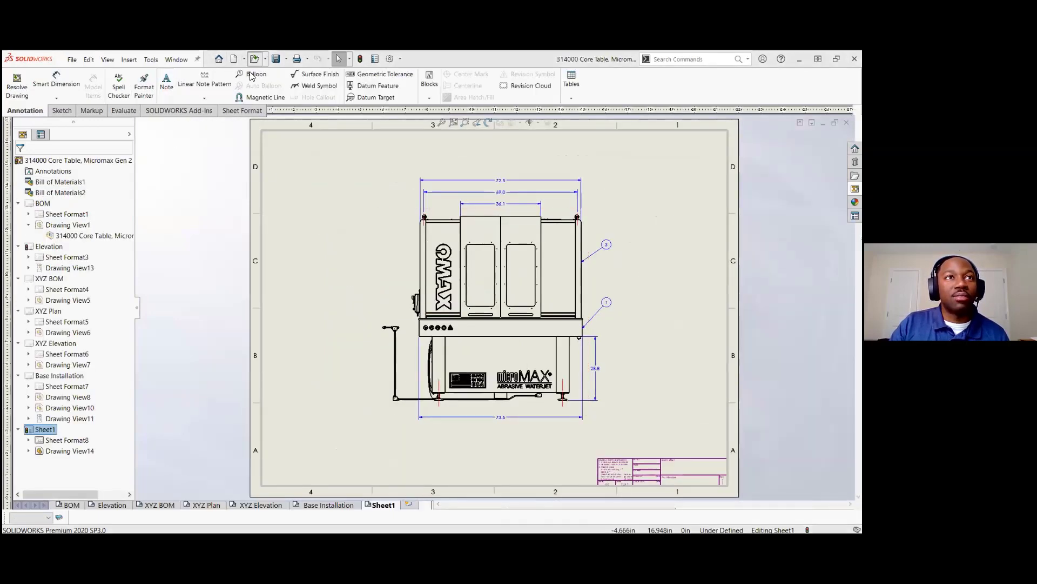
key("ctrl+o")
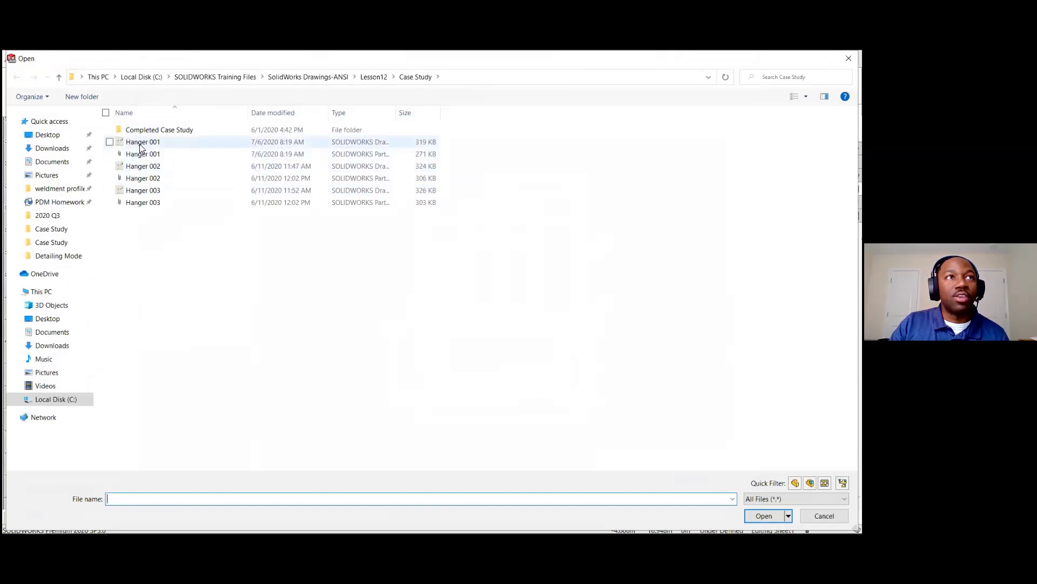
left_click(140, 144)
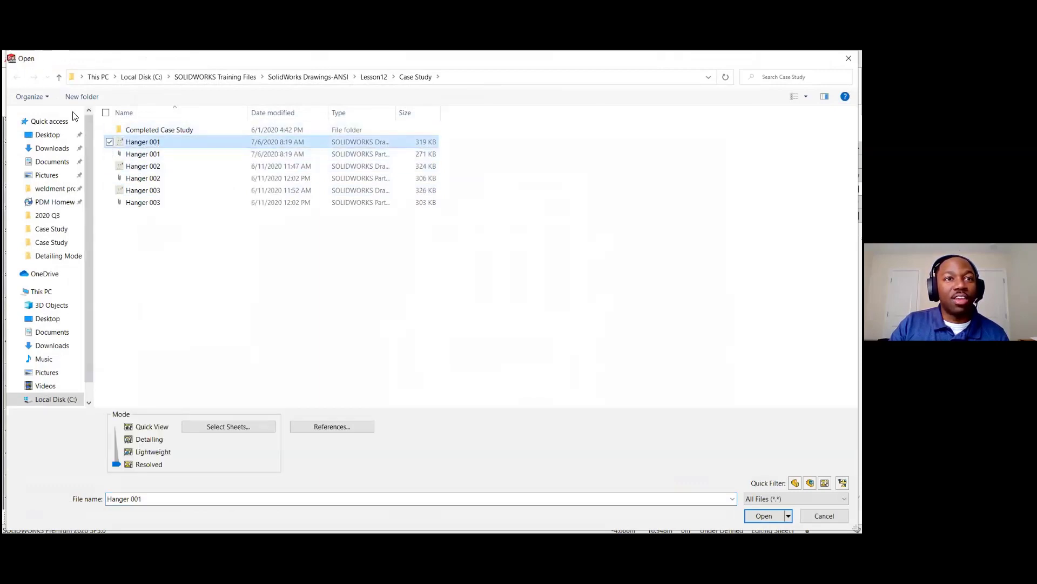
- Change the drawing's referenced part to Hanger 002.SLDPRT and open the Hanger 001 drawing without deleting any dangling detail items
left_click(347, 428)
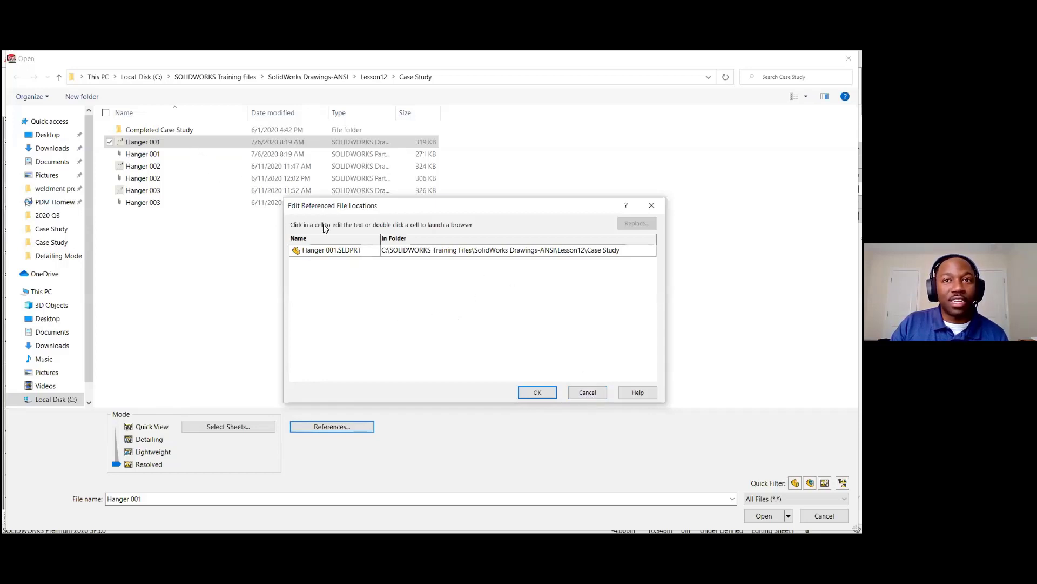
left_click(336, 252)
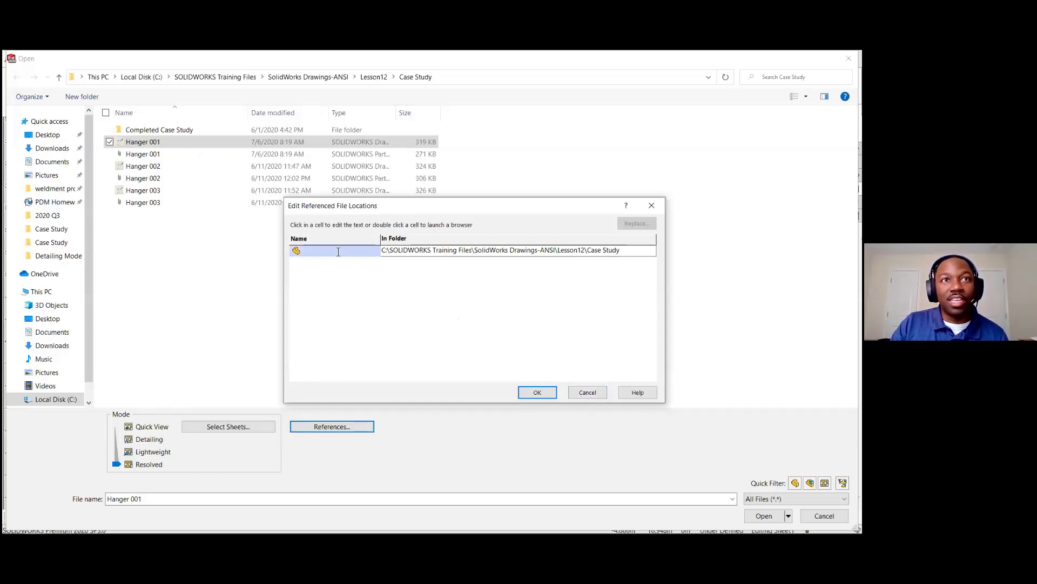
left_click(337, 252)
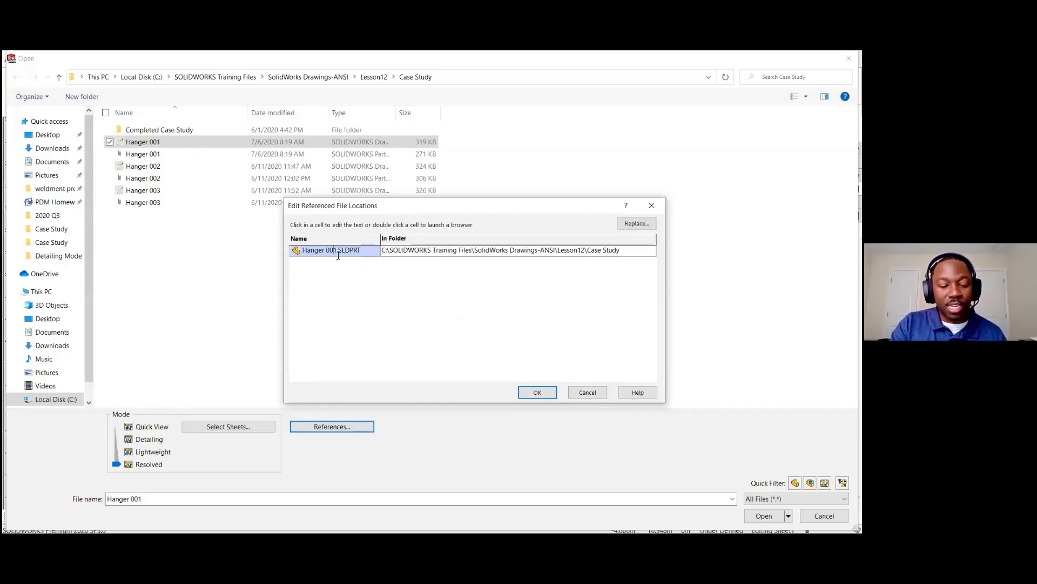
key("BackSpace")
type("2")
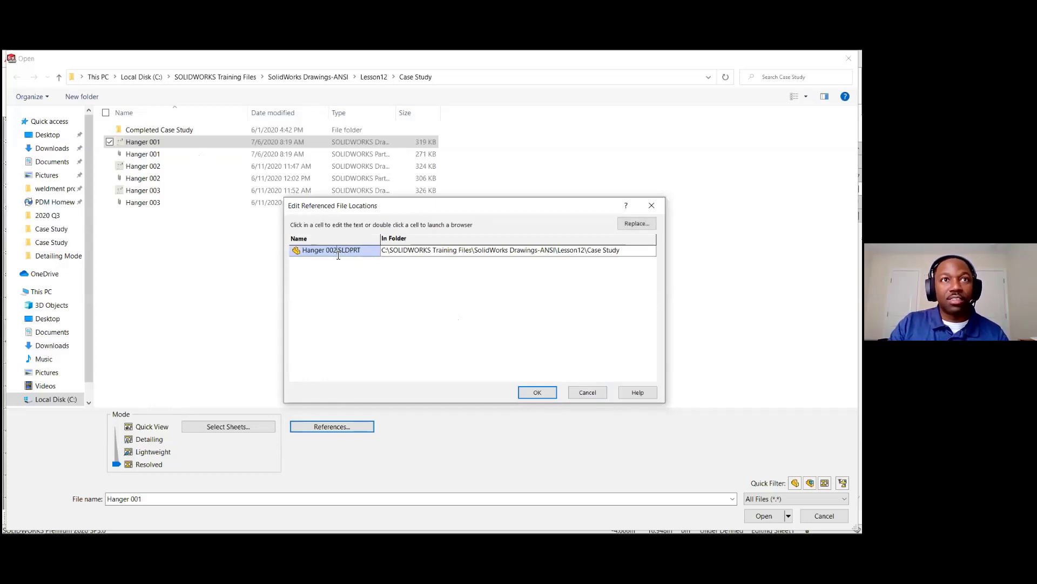
left_click(409, 255)
left_click(540, 393)
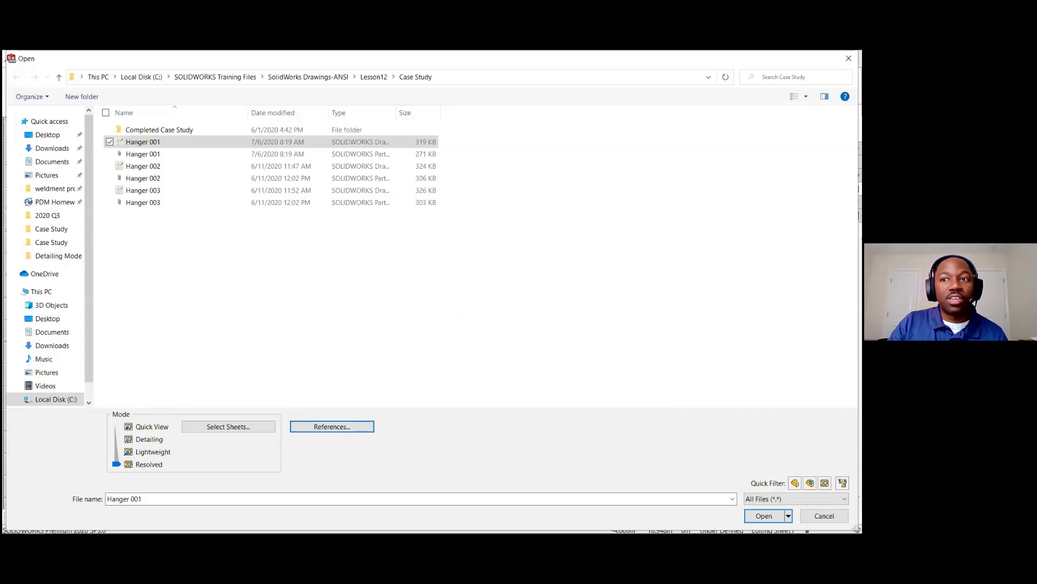
left_click(764, 516)
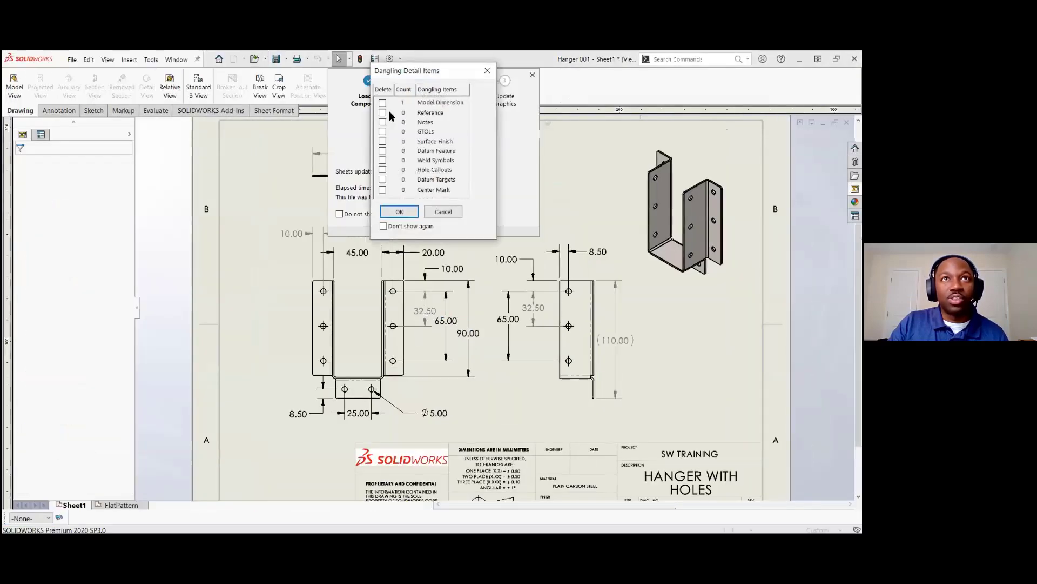
left_click(396, 212)
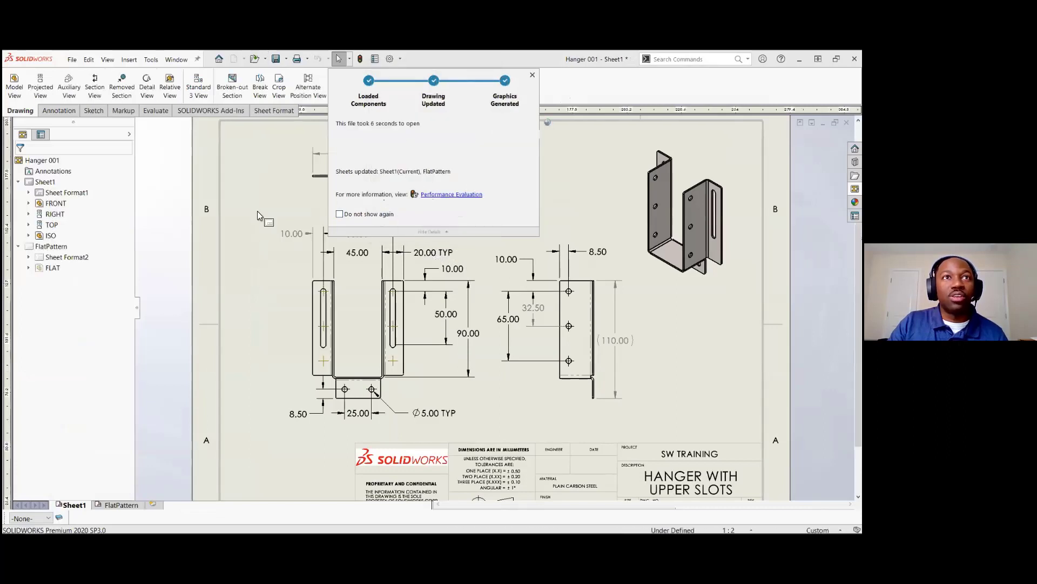
left_click(286, 59)
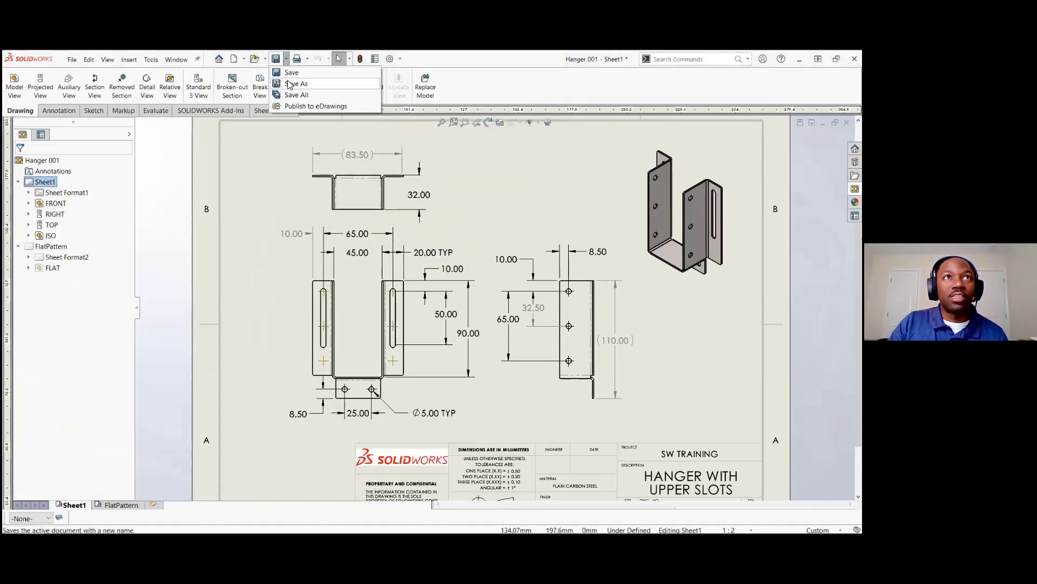
left_click(289, 83)
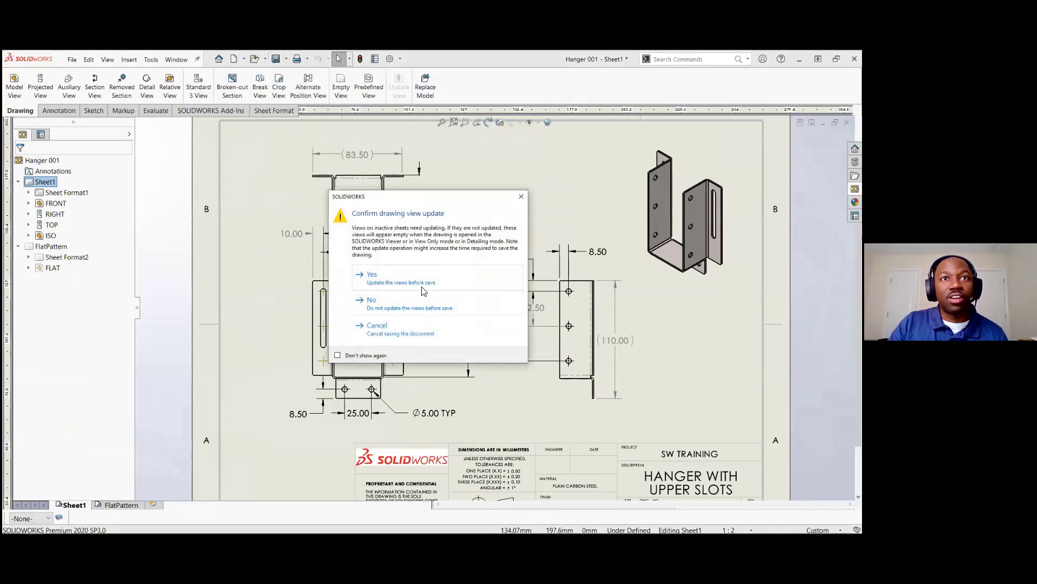
left_click(423, 281)
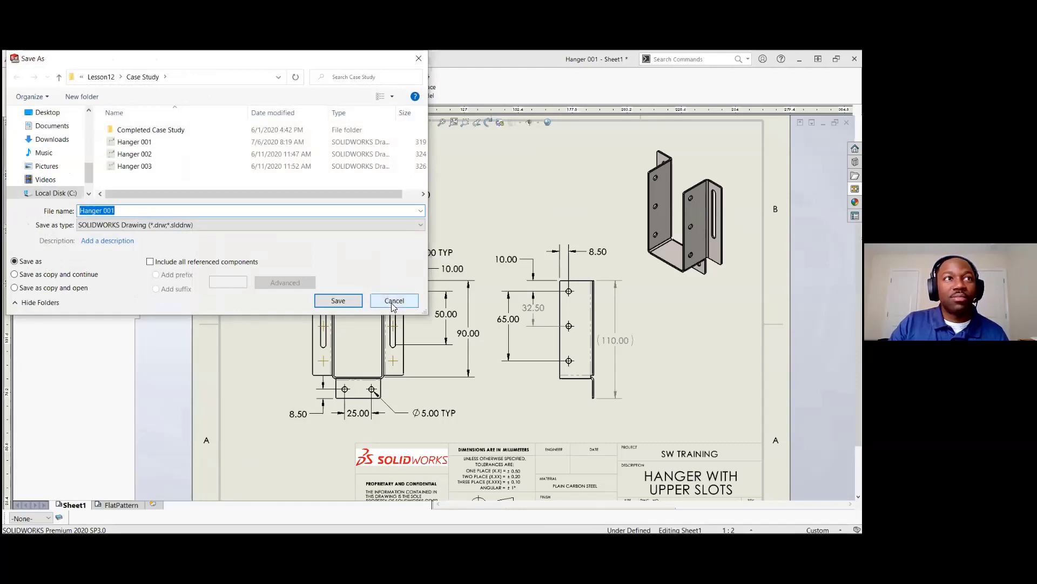
left_click(394, 301)
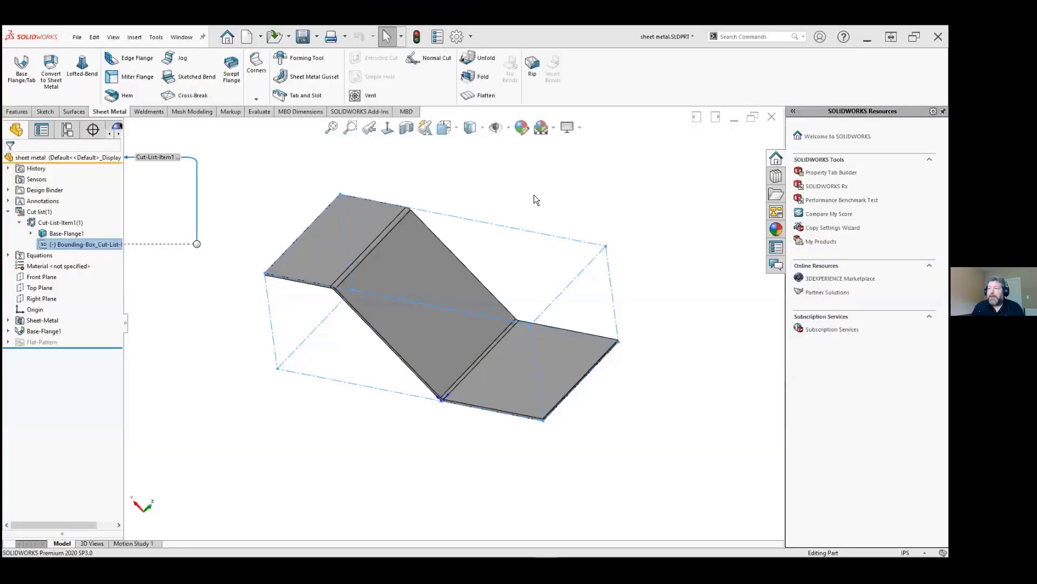
- Delete the bounding box of Cut-List-Item1 in the sheet metal part and create a new bounding box for that item
left_click(534, 194)
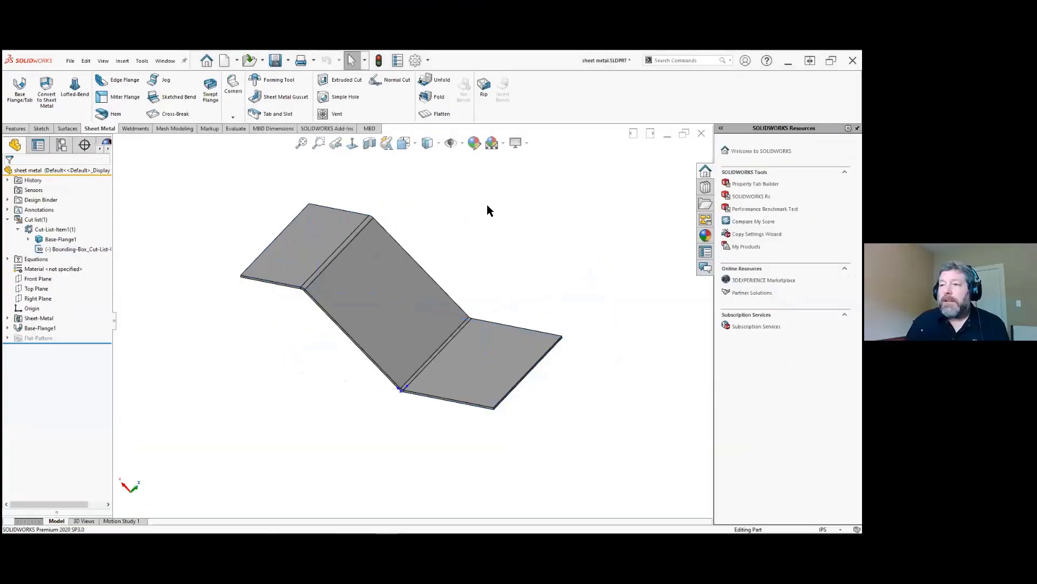
middle_click_drag(553, 222, 570, 200)
key("Escape")
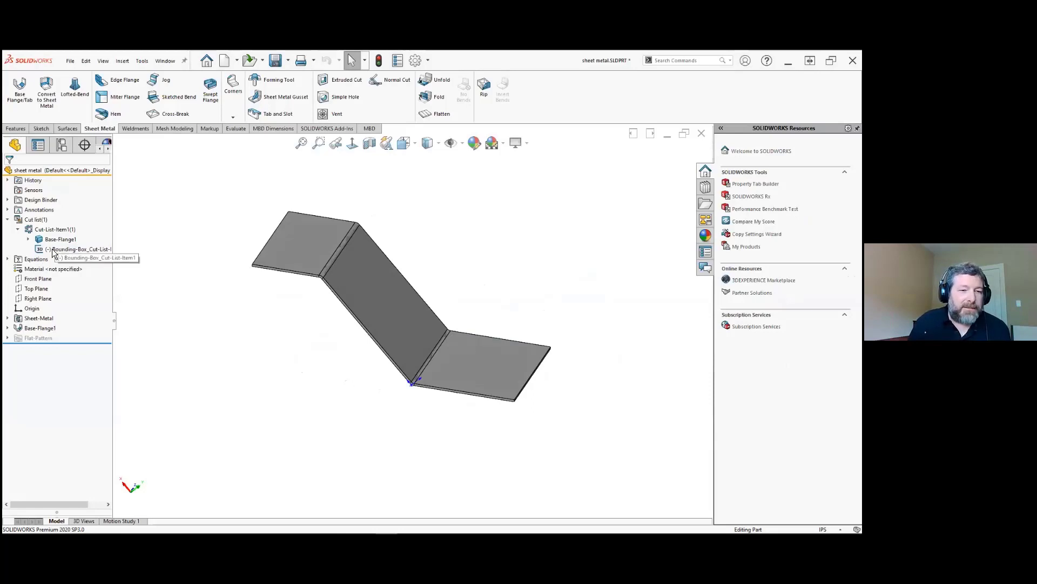
right_click(42, 231)
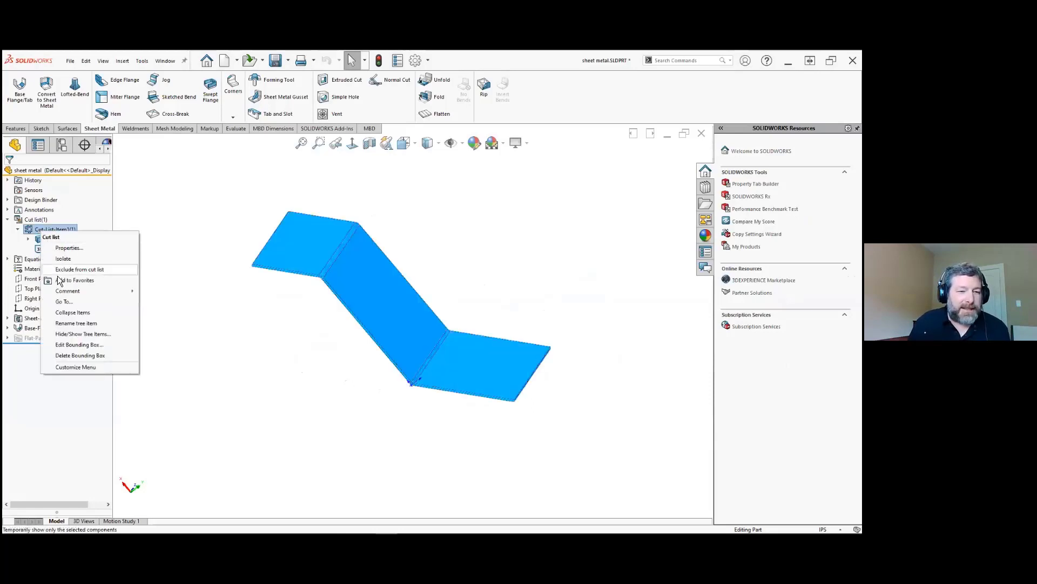
left_click(77, 356)
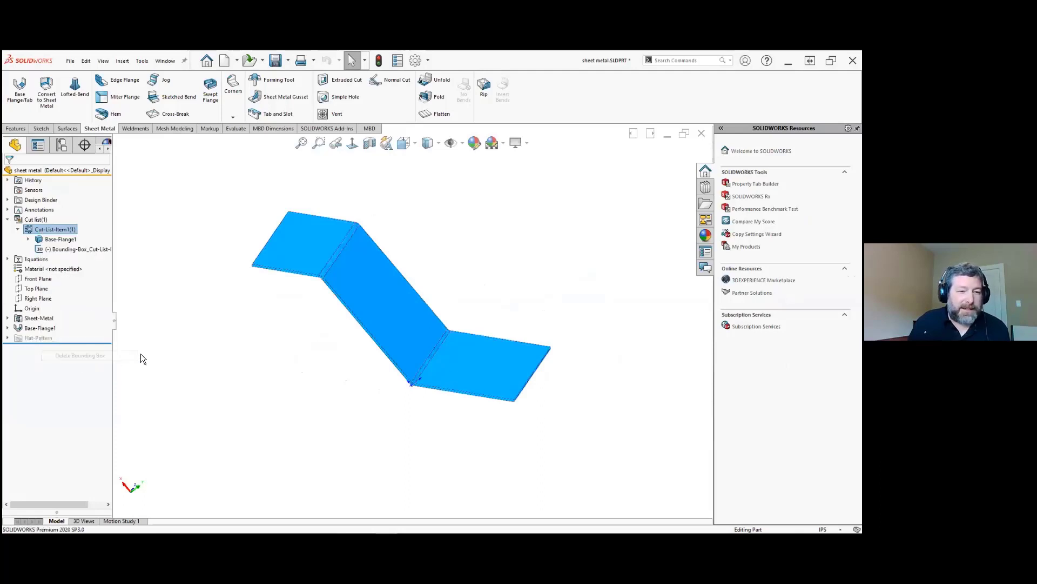
left_click(302, 198)
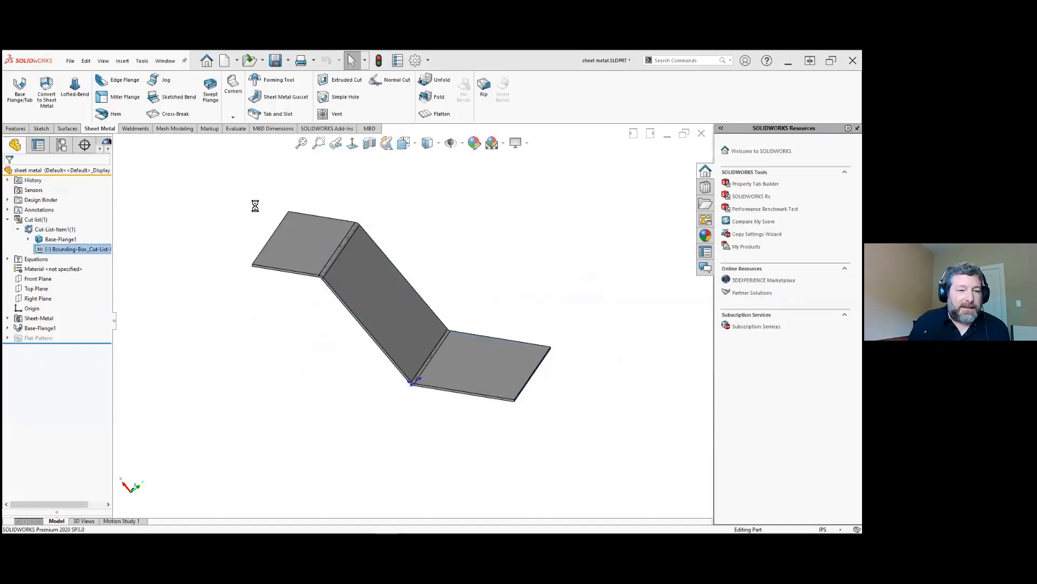
right_click(54, 230)
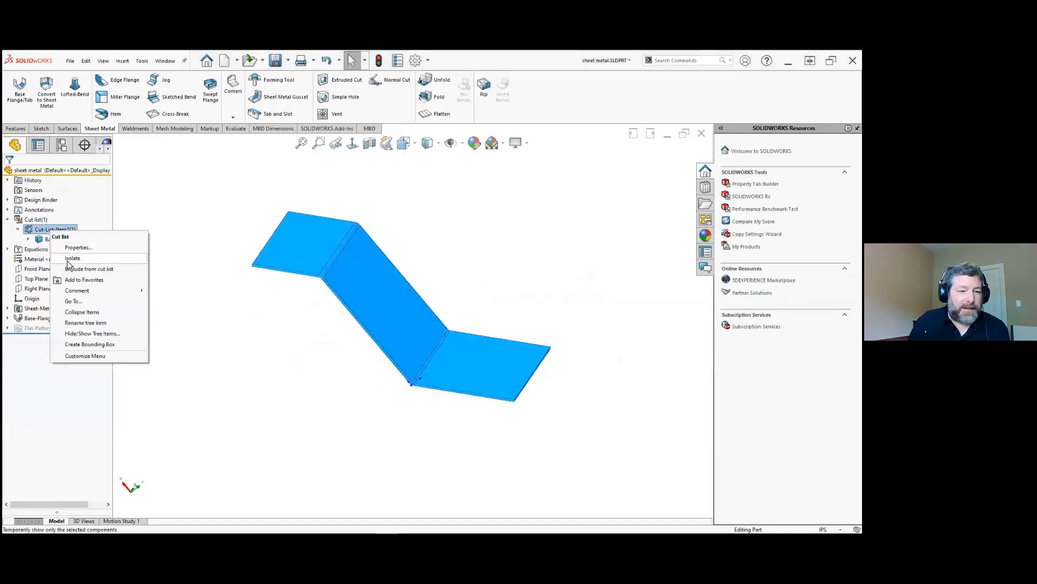
left_click(87, 344)
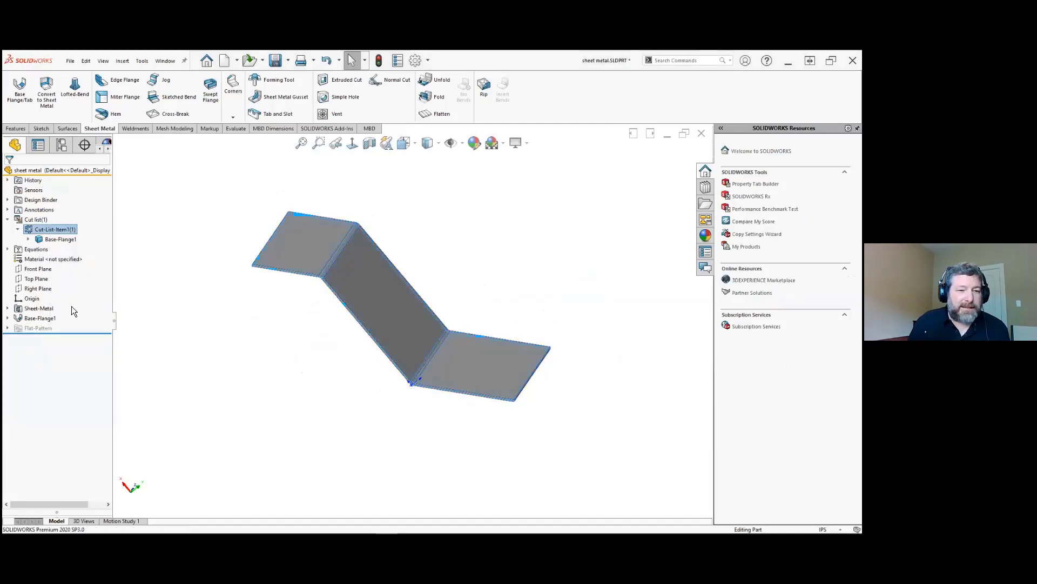
- Review the cut-list properties of Cut-List-Item1, including its 3D bounding box entries, with all property rows in view
right_click(48, 229)
left_click(73, 246)
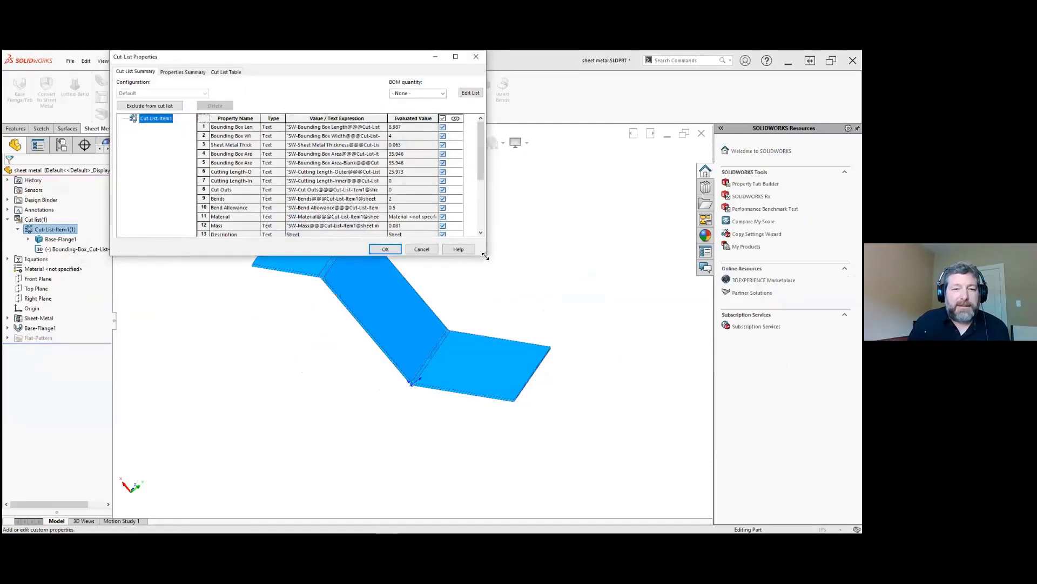
left_click_drag(485, 256, 584, 348)
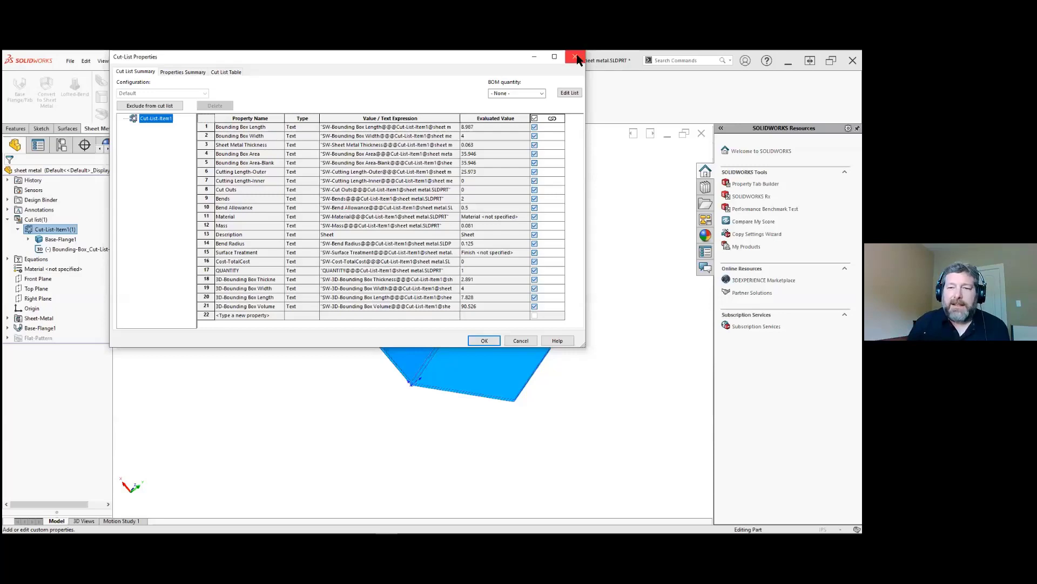
left_click_drag(560, 64, 579, 94)
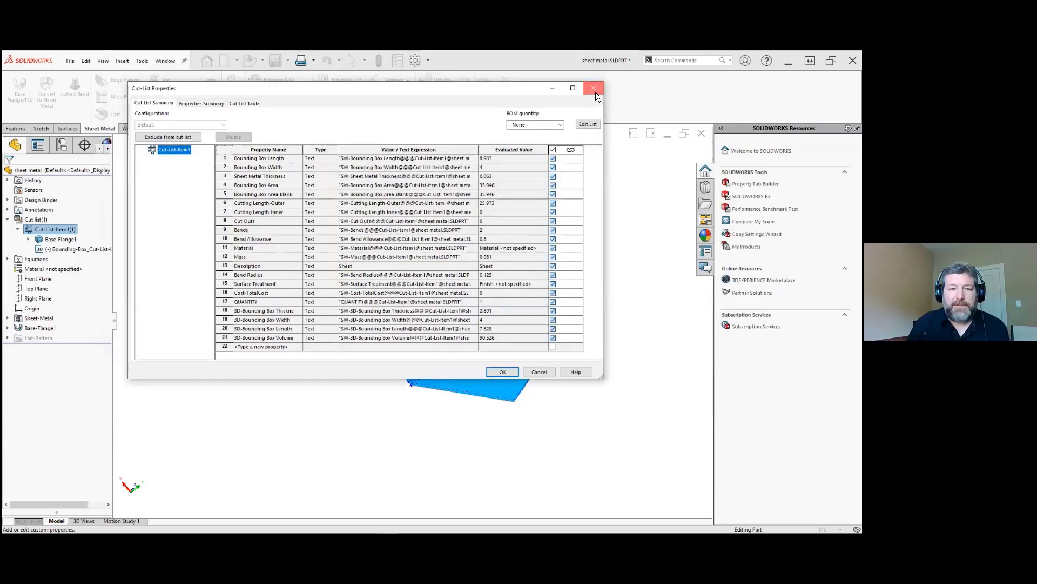
left_click(592, 90)
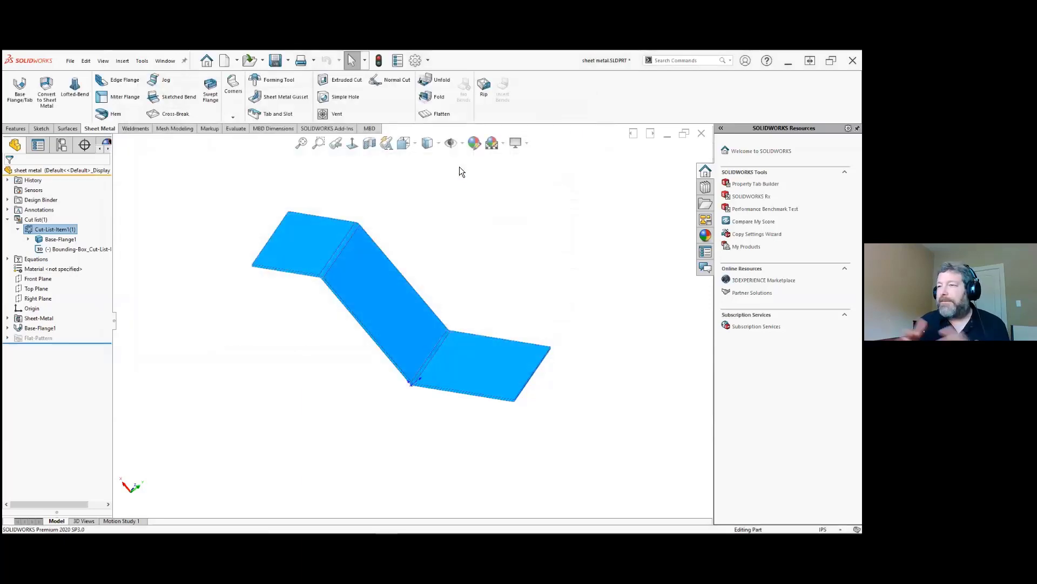
left_click(310, 187)
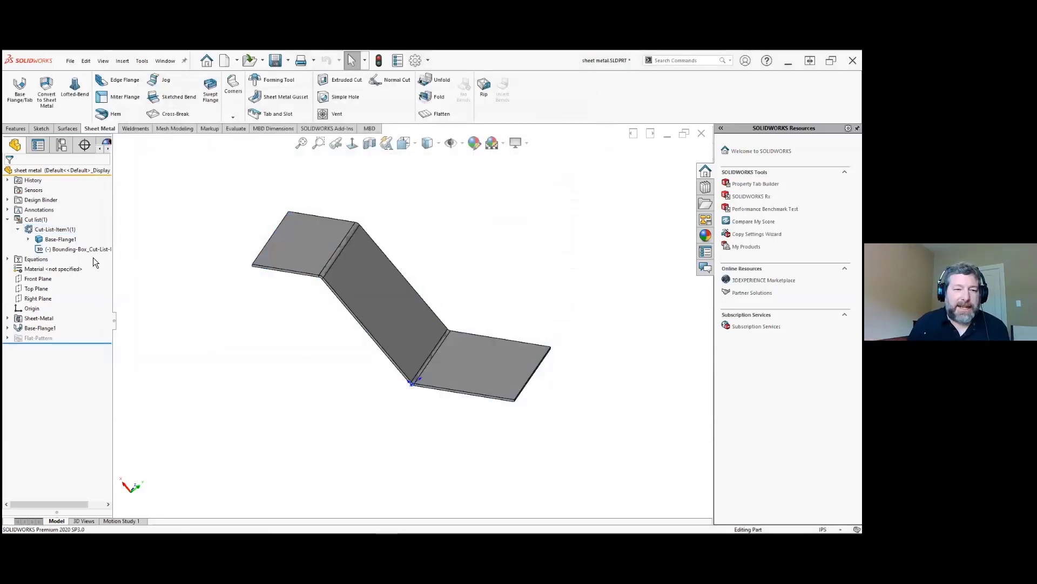
mouse_move(520, 294)
middle_mouse_down()
mouse_move(541, 280)
mouse_move(508, 277)
mouse_move(503, 294)
middle_mouse_up()
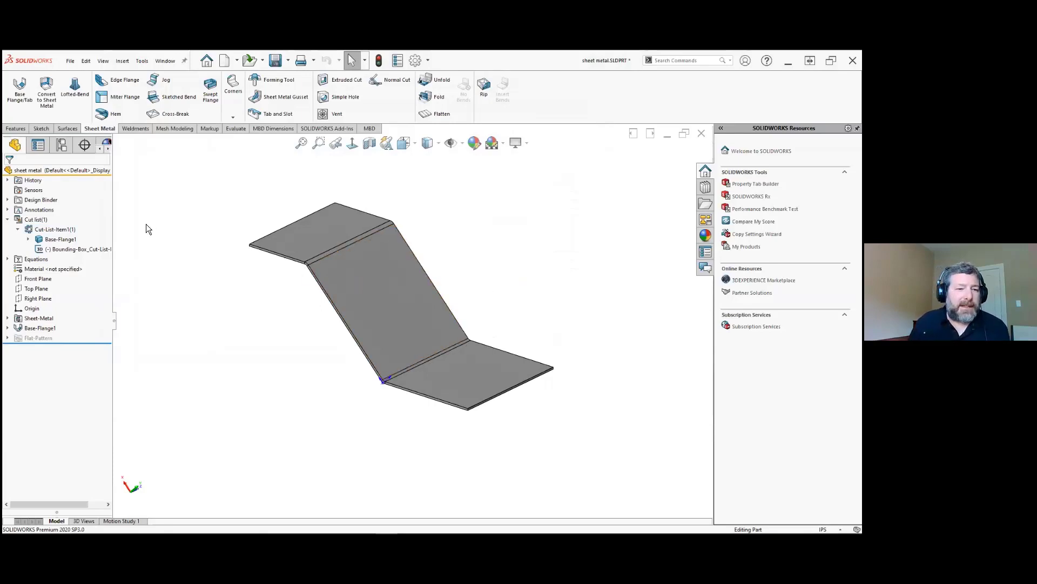
- Show the sheet metal part's configurations and create a new drawing from the part
left_click(62, 146)
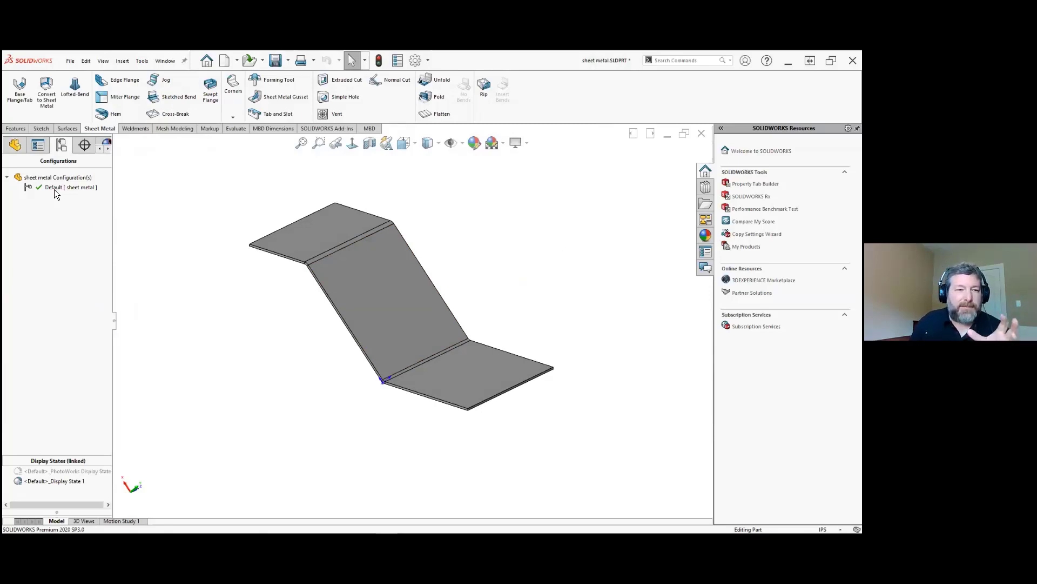
left_click(236, 61)
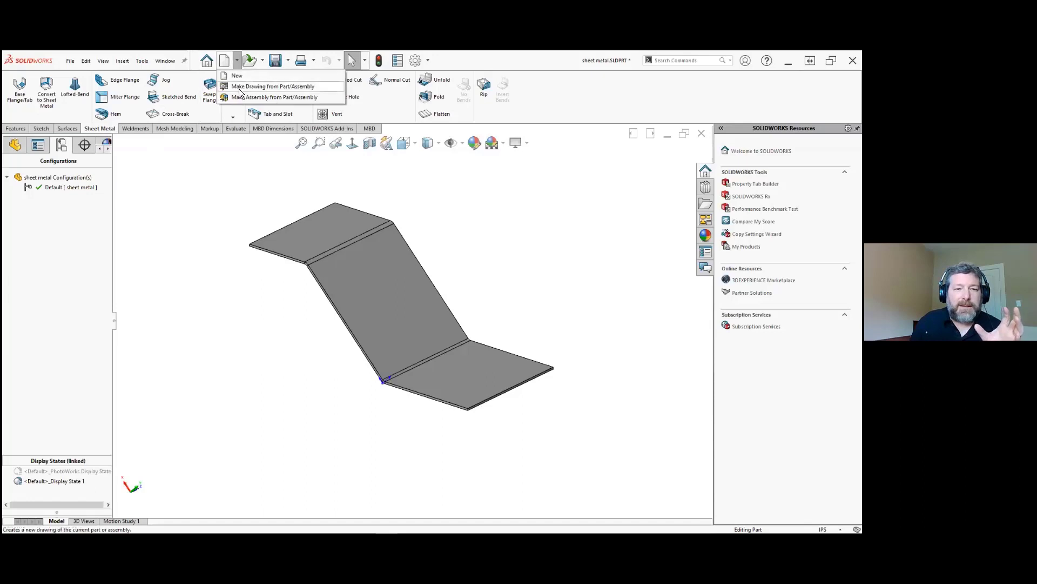
left_click(240, 89)
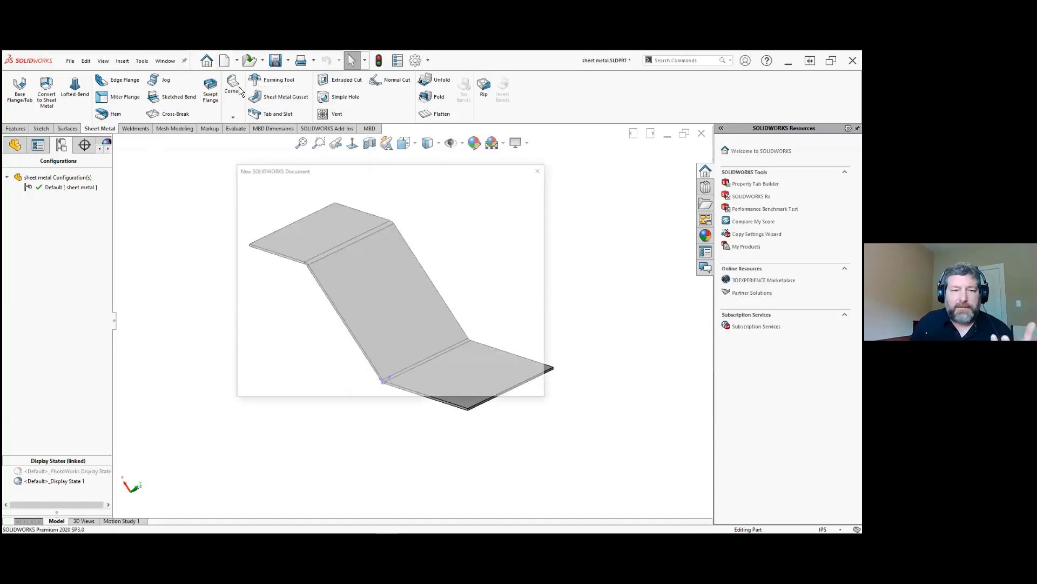
double_click(326, 203)
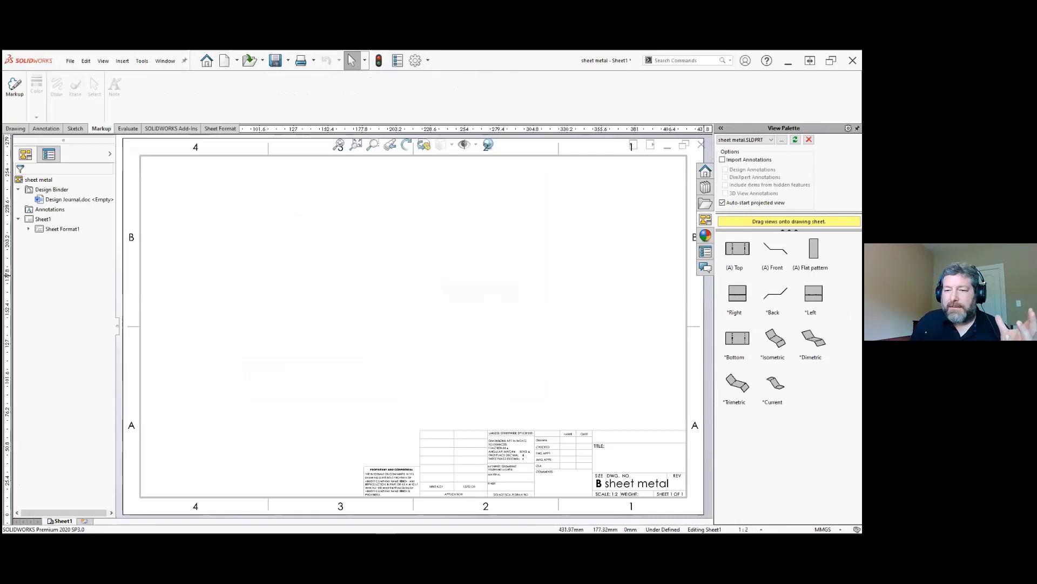
- Place the Front view in the sheet's upper left and the Flat pattern view in its upper right, without projected views
left_click_drag(775, 249, 290, 262)
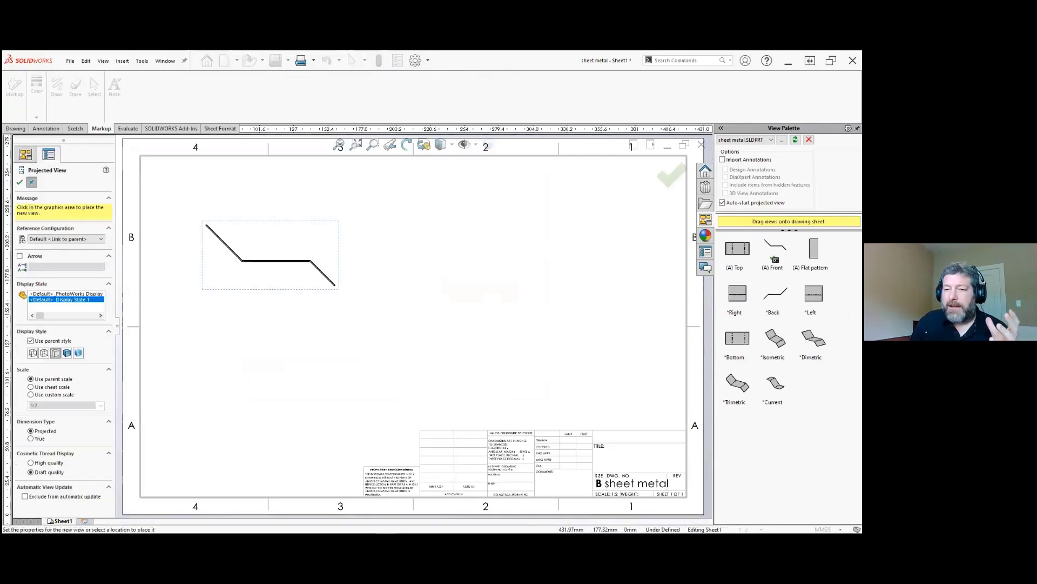
left_click(671, 176)
left_click_drag(814, 249, 573, 268)
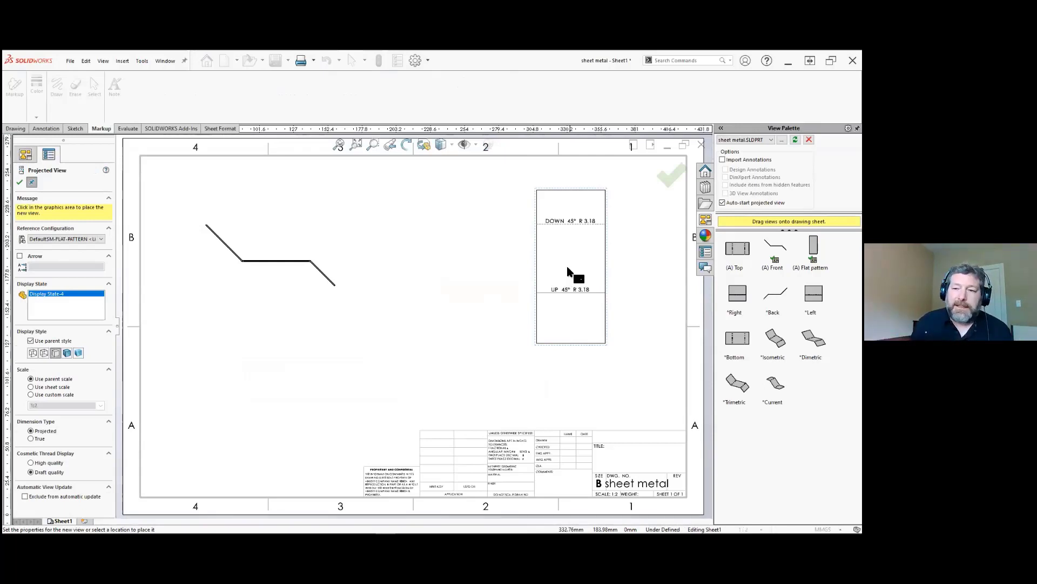
left_click(220, 187)
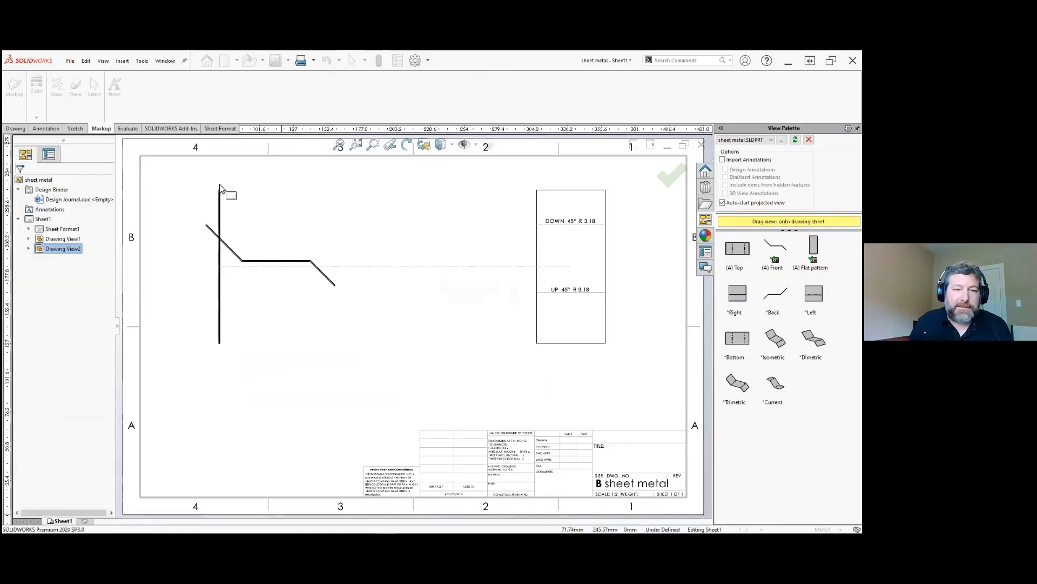
- In the sheet metal part, activate the DefaultSM-FLAT-PATTERN configuration with its 3D bounding boxes updated, then return to Default
left_click(166, 60)
left_click(180, 161)
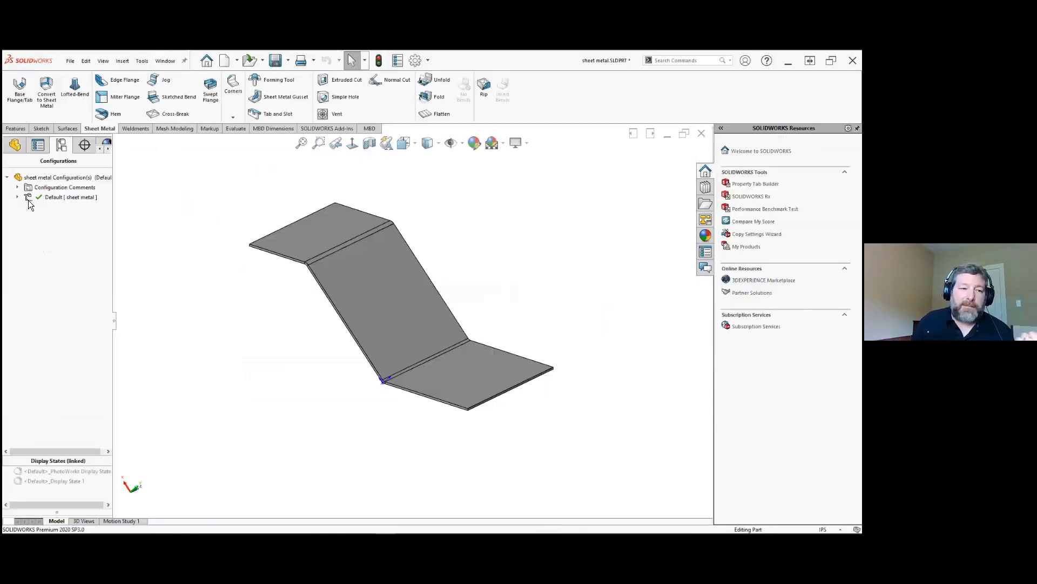
left_click(16, 197)
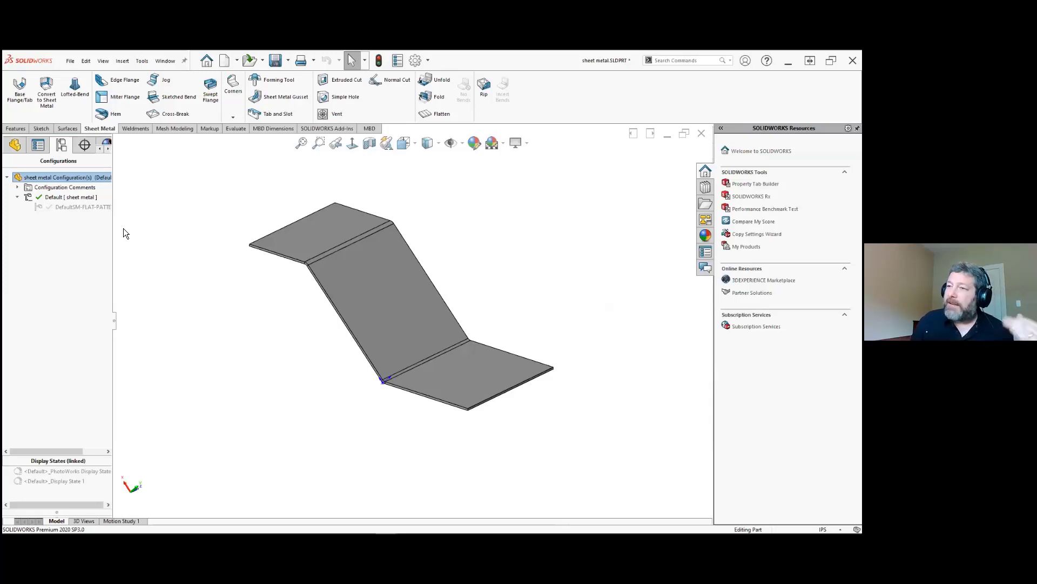
double_click(57, 208)
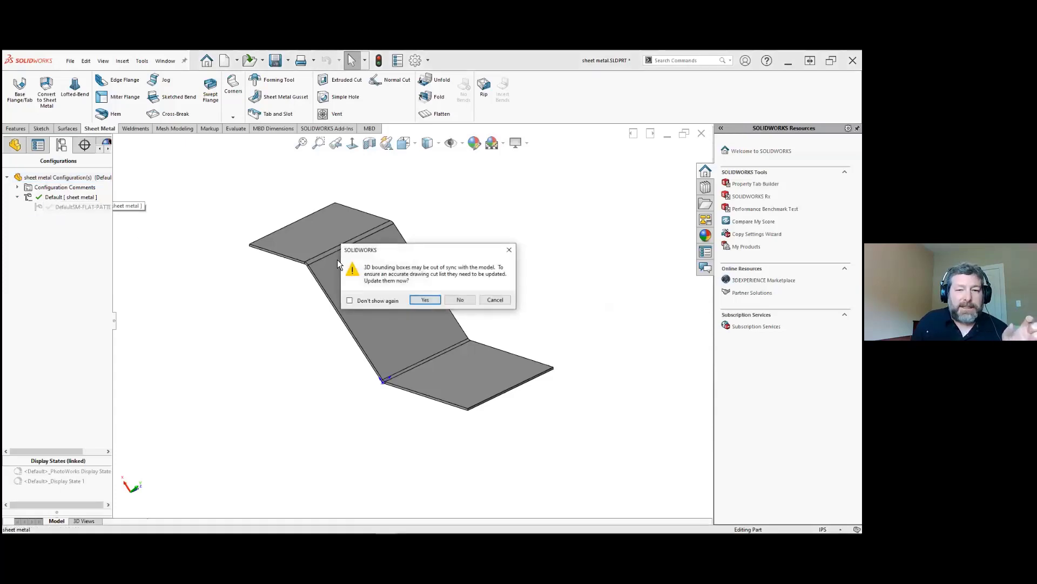
left_click(426, 301)
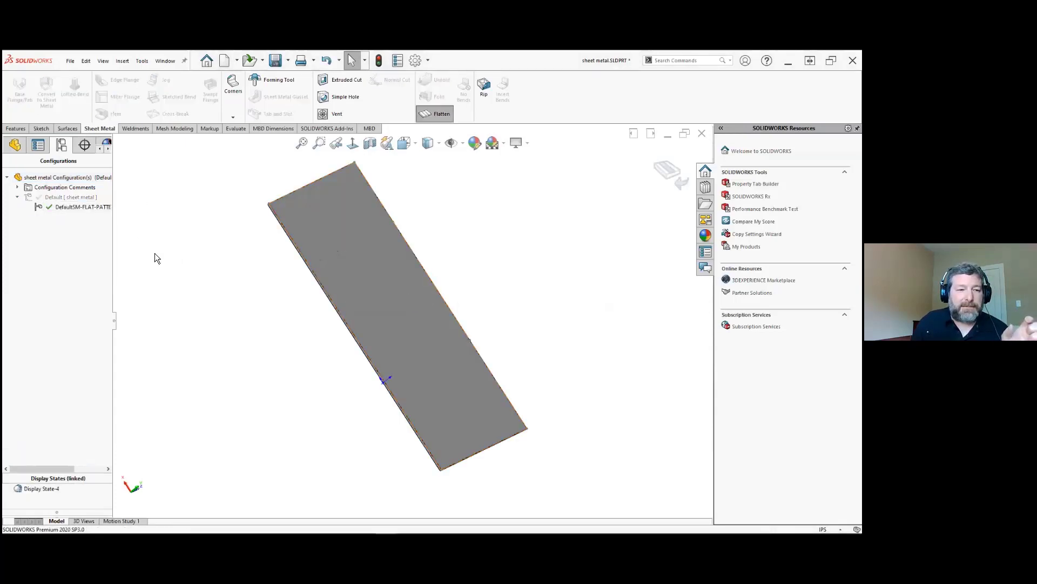
double_click(60, 198)
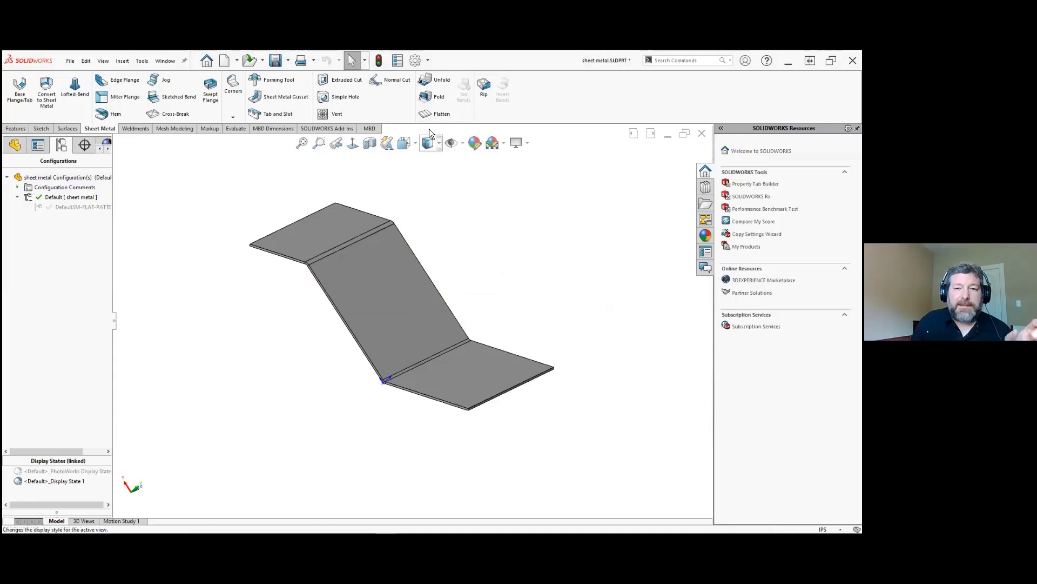
- Flatten the part in the Default configuration, compare it with the DefaultSM-FLAT-PATTERN configuration, and restore the folded Default state
left_click(430, 115)
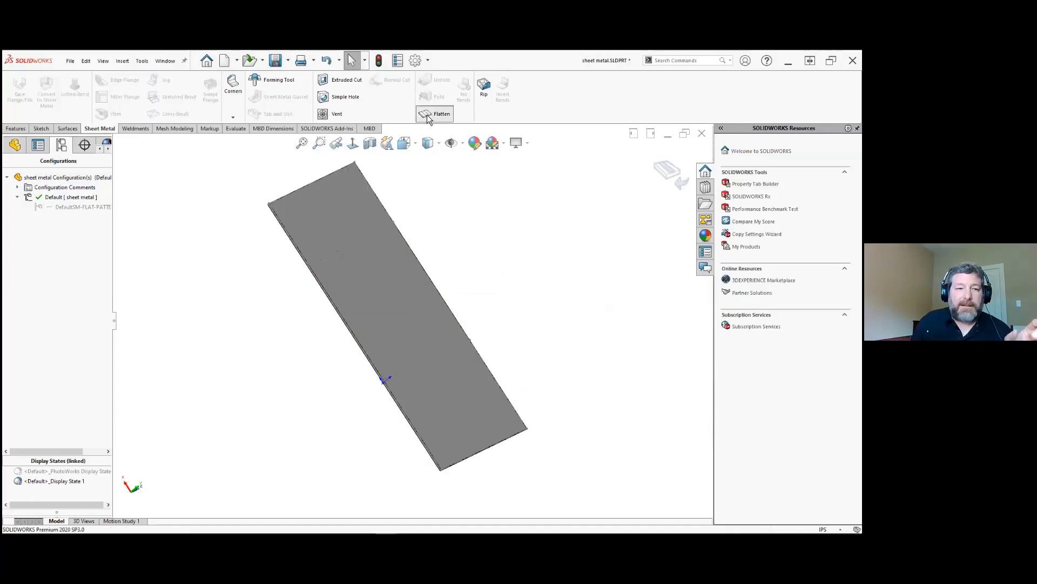
double_click(62, 207)
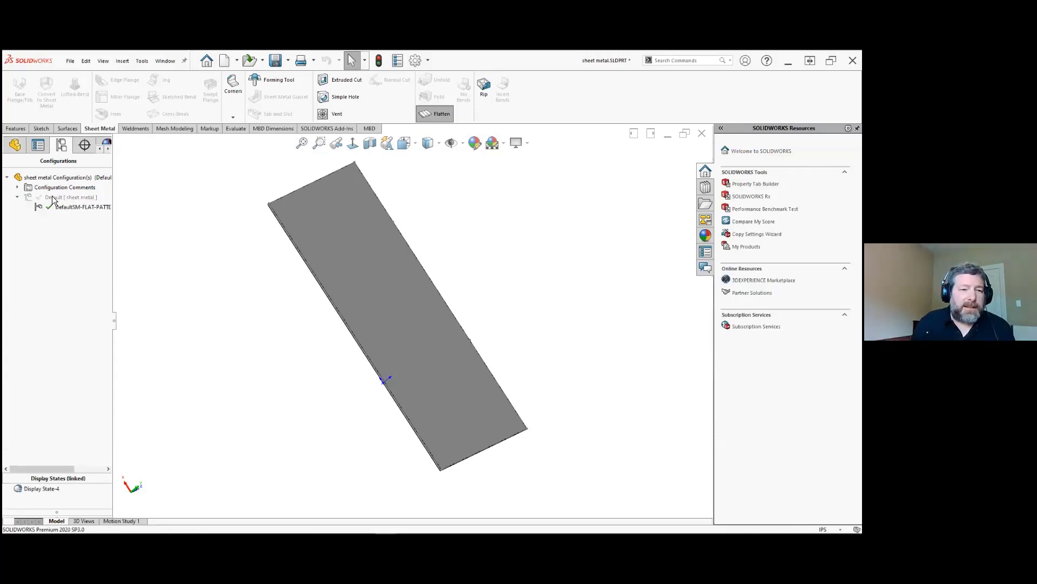
double_click(54, 197)
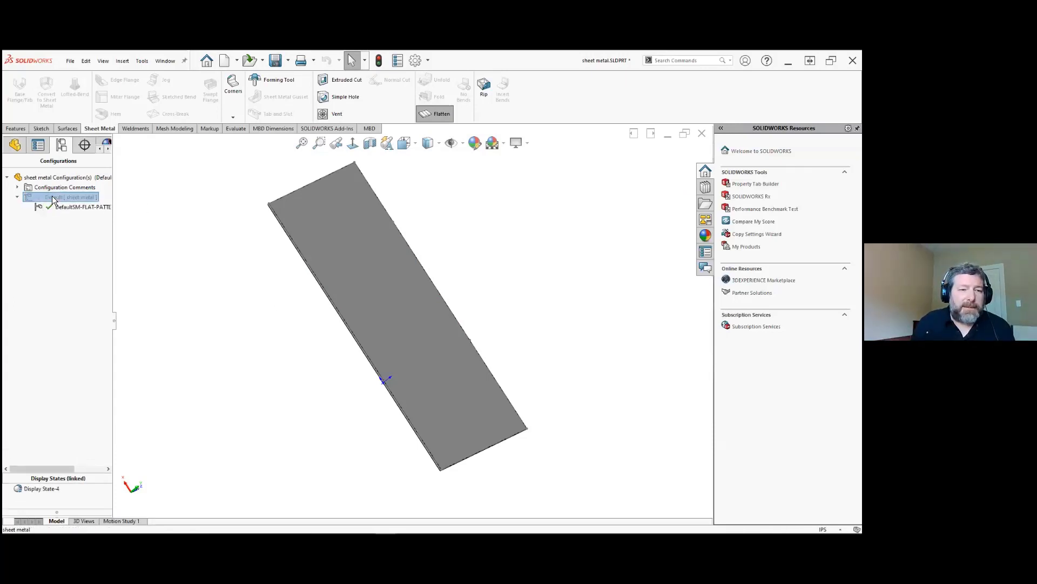
left_click(430, 116)
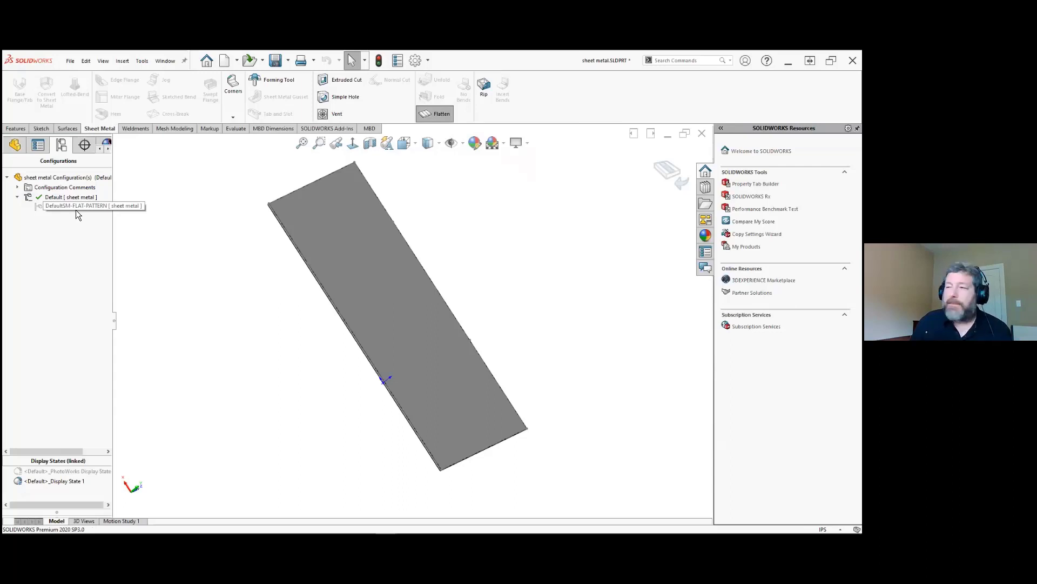
left_click(437, 115)
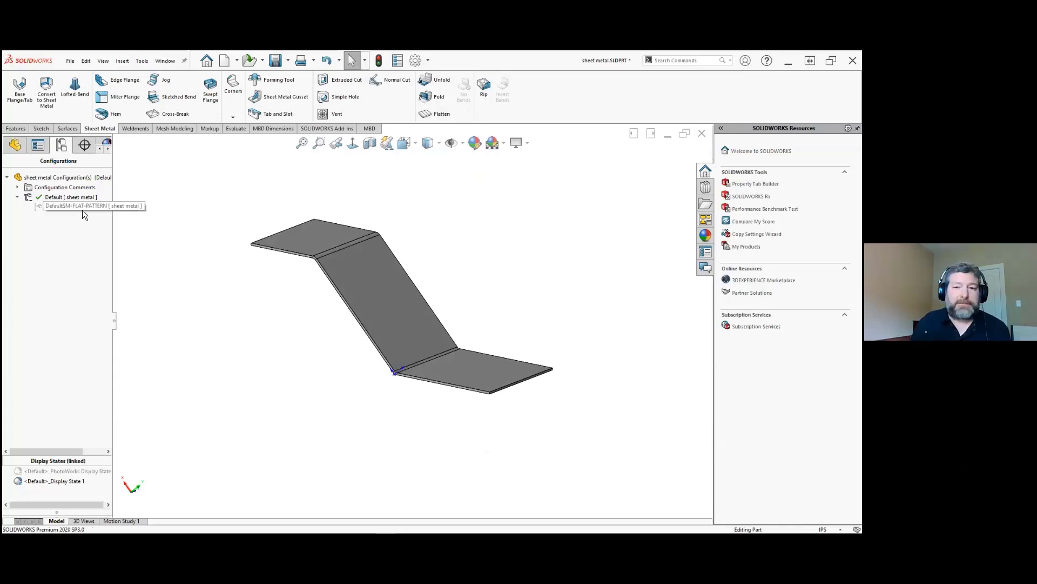
- Return to the sheet metal drawing and add a virtual sharp at the front view's left bend from its two outer edges
left_click(165, 61)
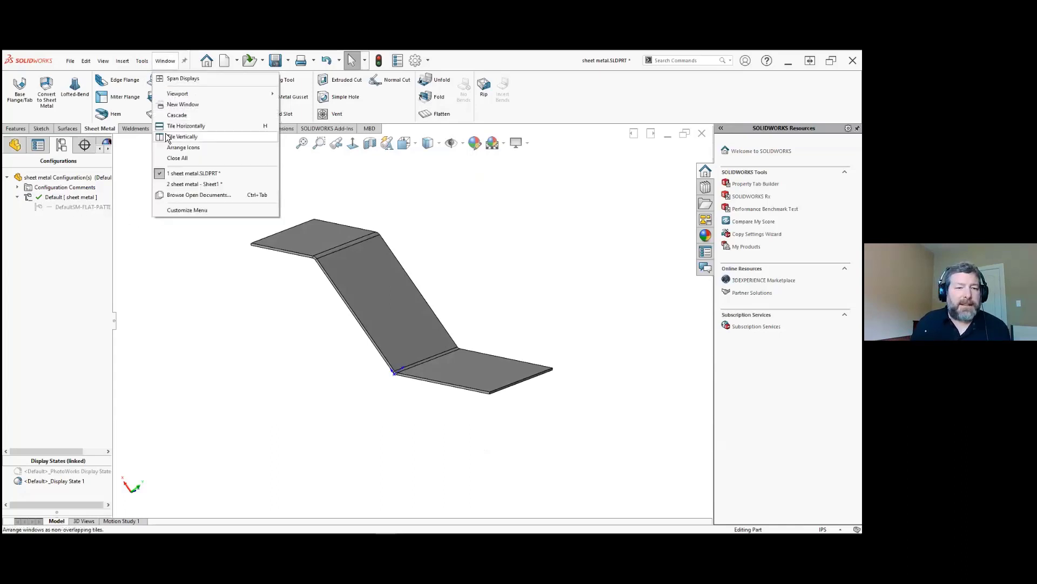
left_click(180, 183)
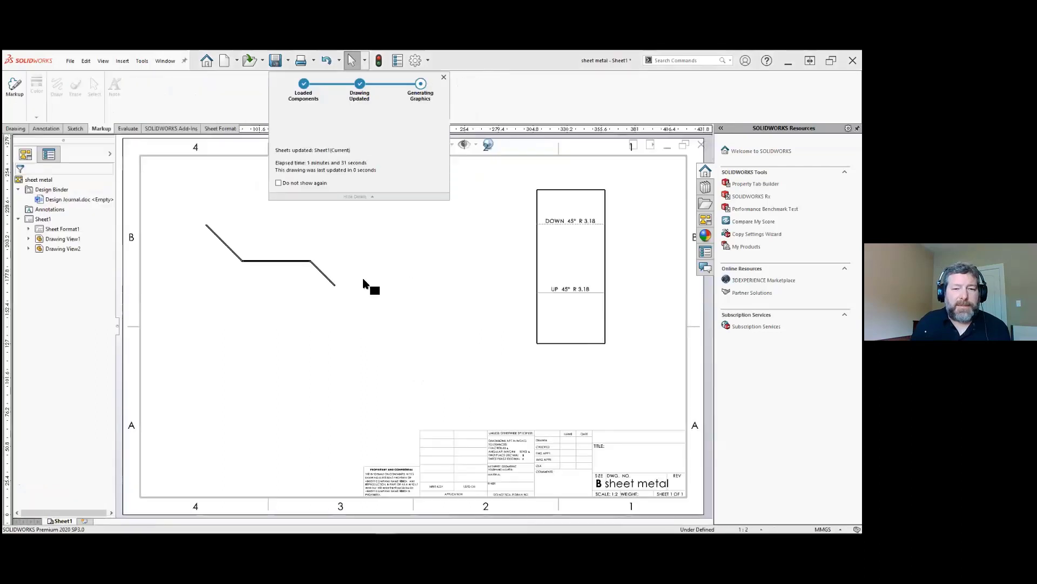
scroll(258, 263, "down", 2)
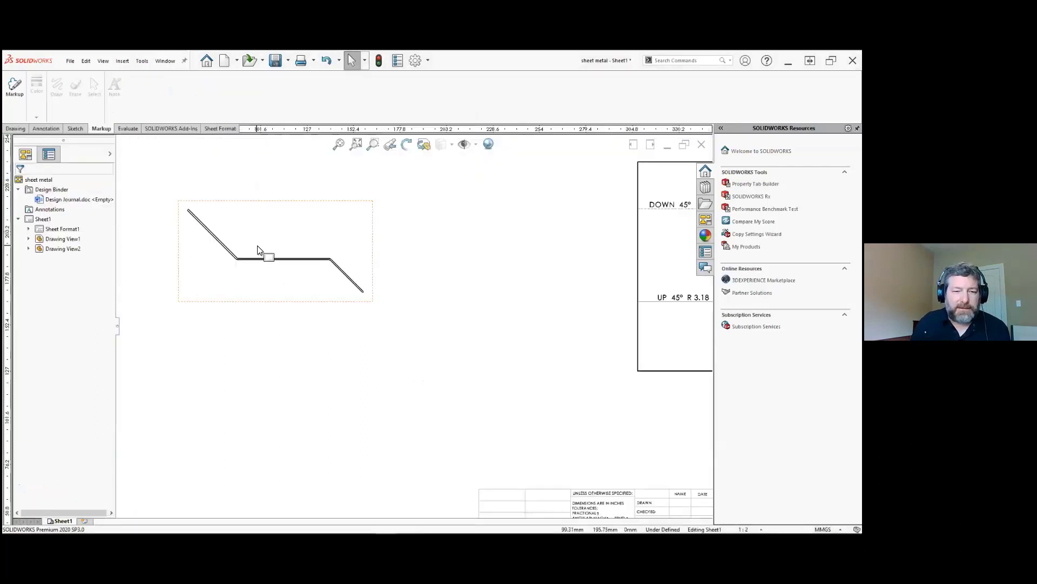
left_click(252, 264)
scroll(243, 267, "down", 3)
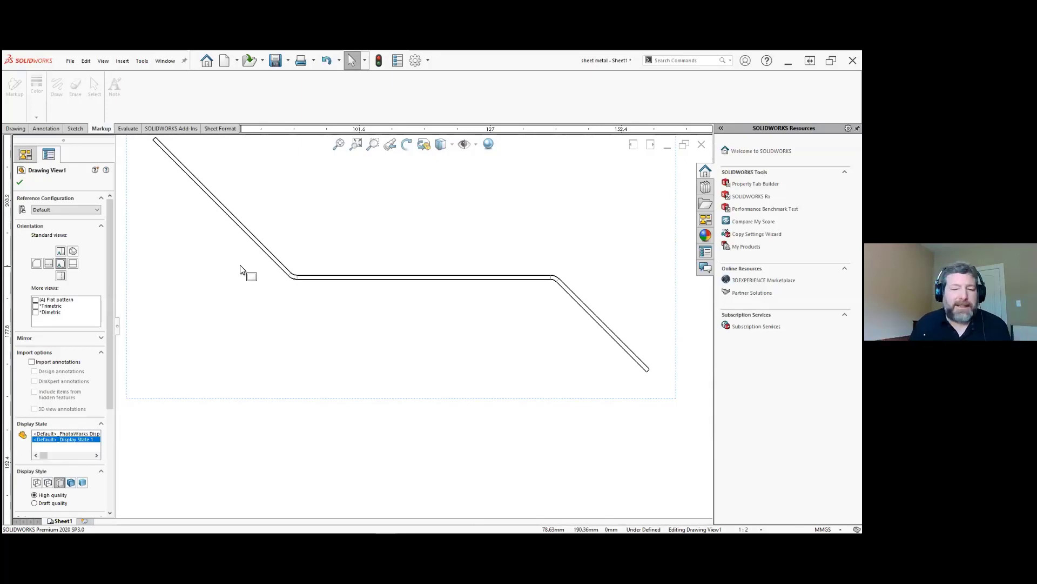
left_click(273, 258)
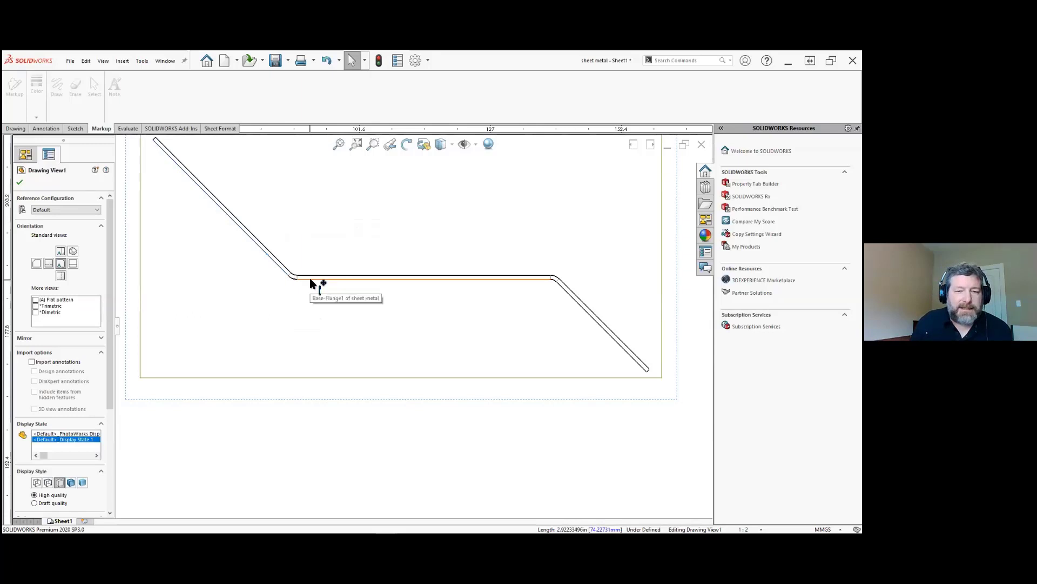
left_click(74, 131)
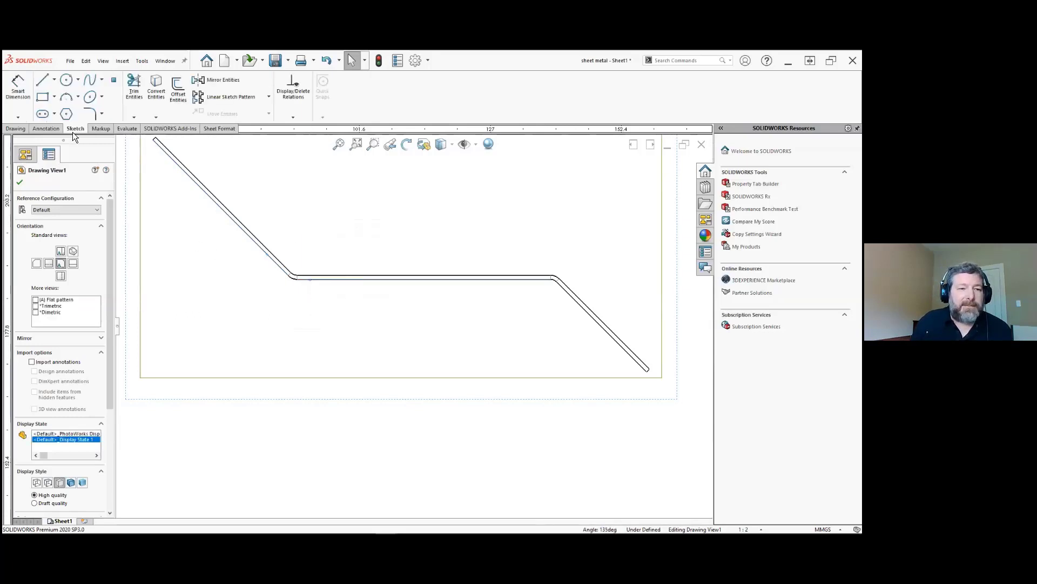
left_click(114, 85)
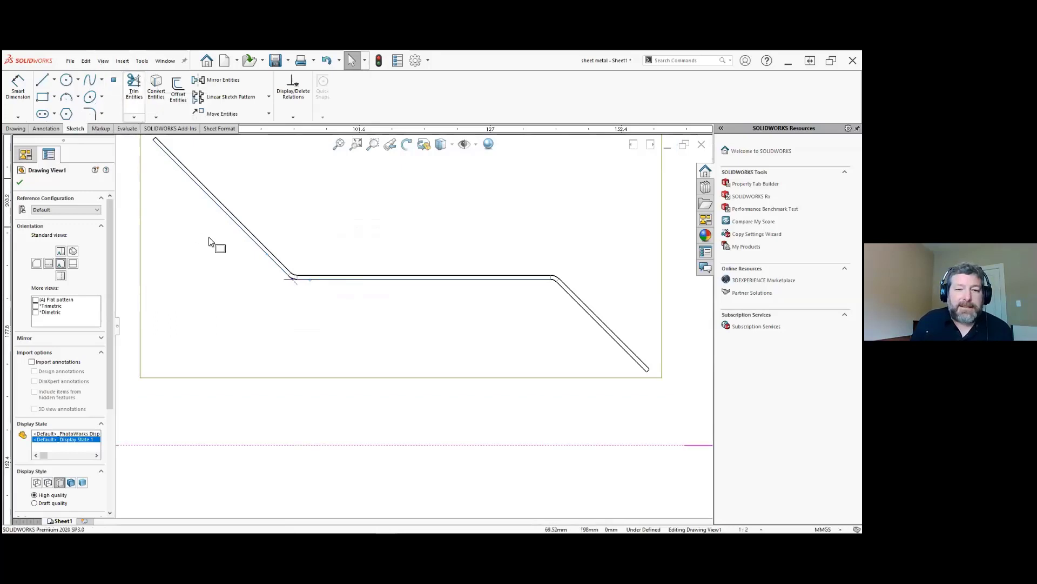
- Dimension the front view's left flange from the bend's virtual sharp to the flange's upper end as a driven dimension
scroll(252, 276, "up", 5)
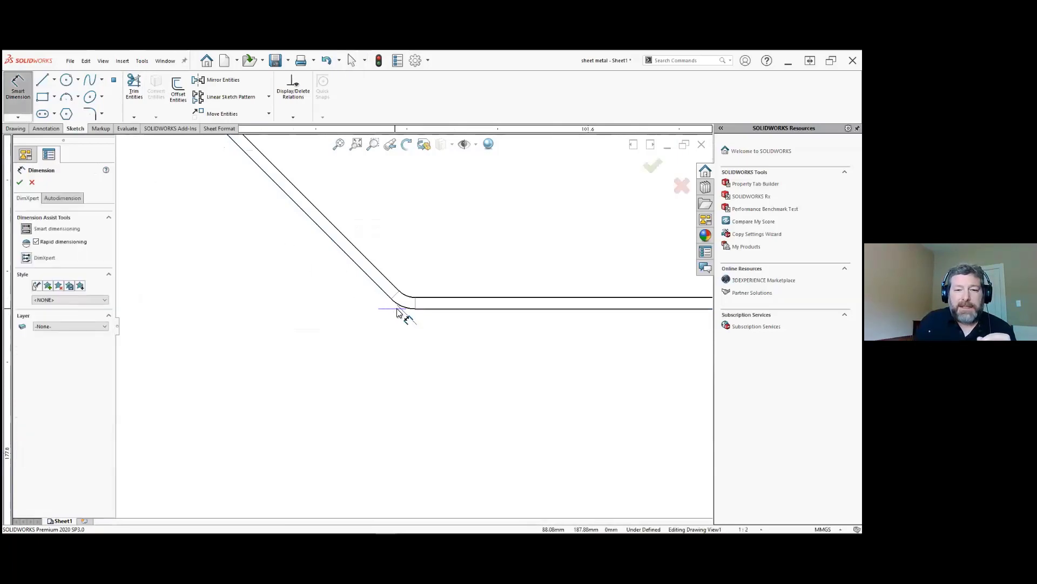
left_click(401, 309)
scroll(367, 309, "up", 2)
scroll(313, 262, "up", 4)
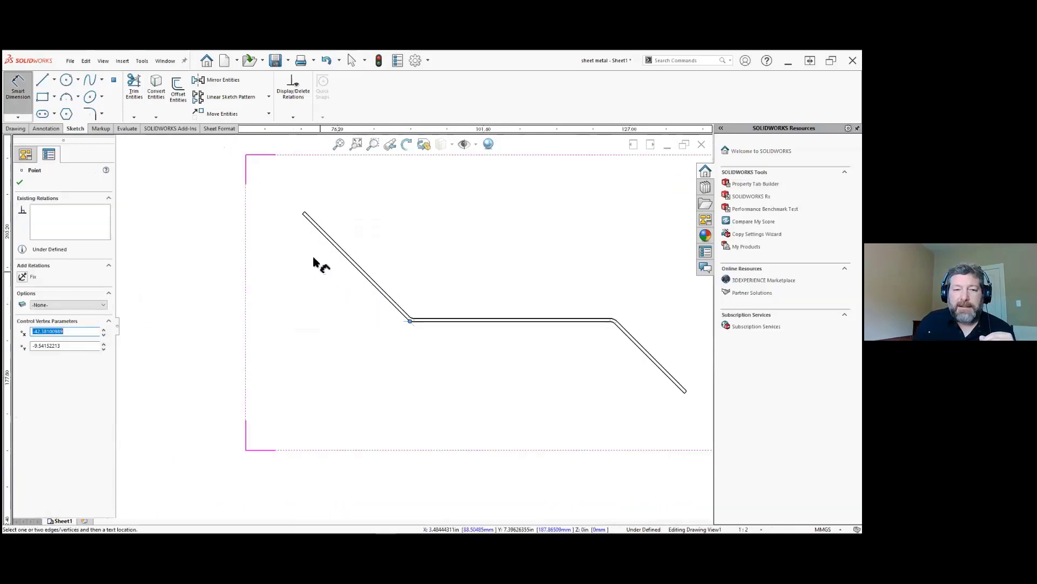
scroll(359, 266, "down", 2)
left_click(356, 264)
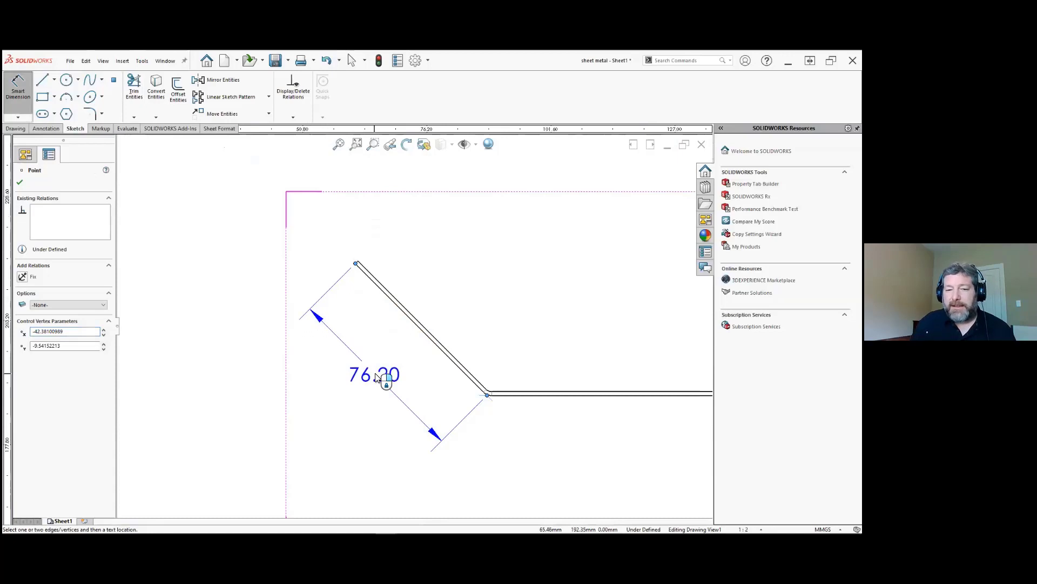
left_click(376, 377)
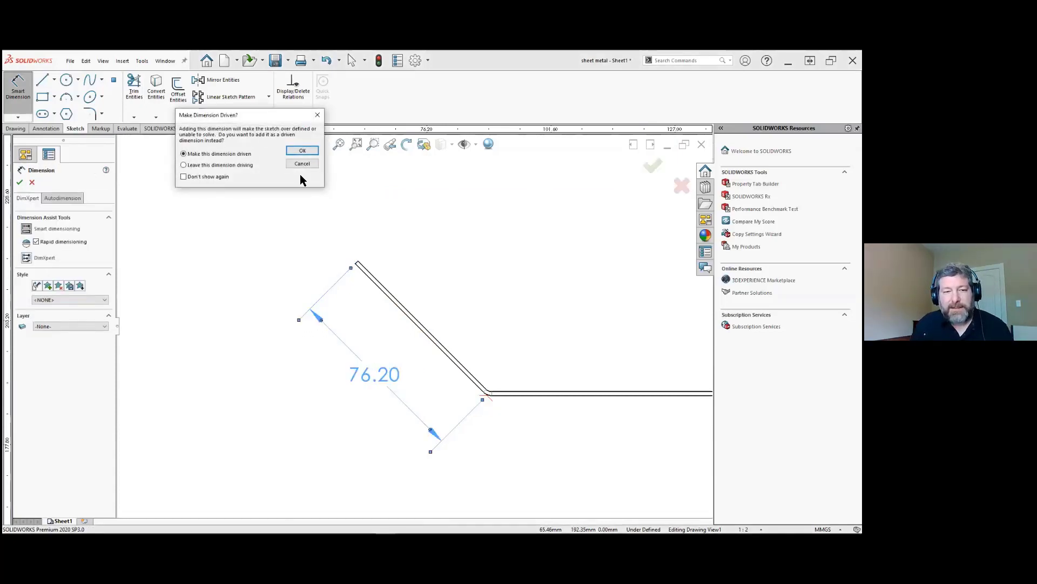
left_click(302, 150)
scroll(481, 394, "up", 2)
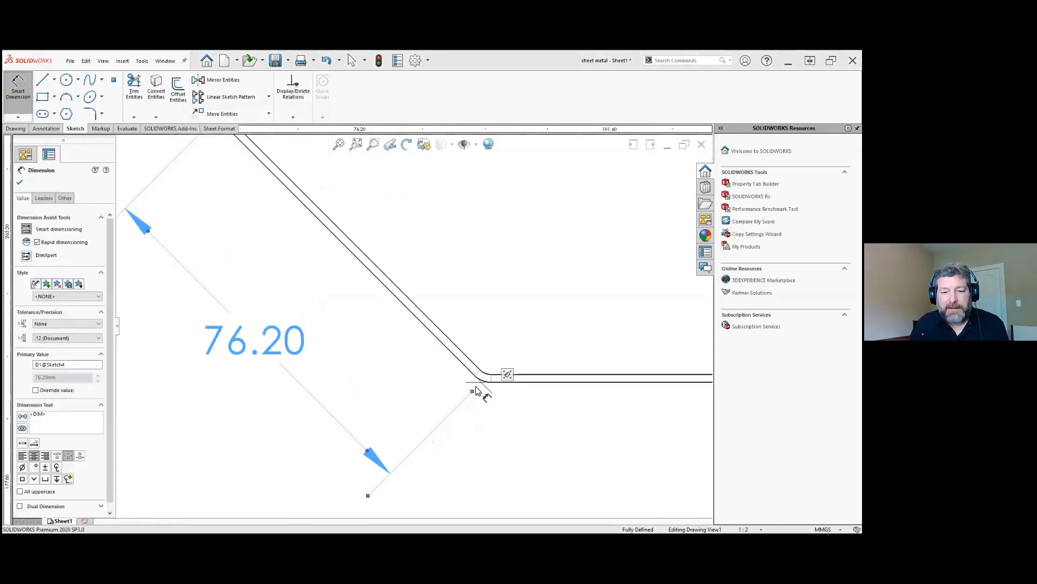
- Exit dimensioning and close both the sheet metal drawing and its part
scroll(476, 391, "up", 1)
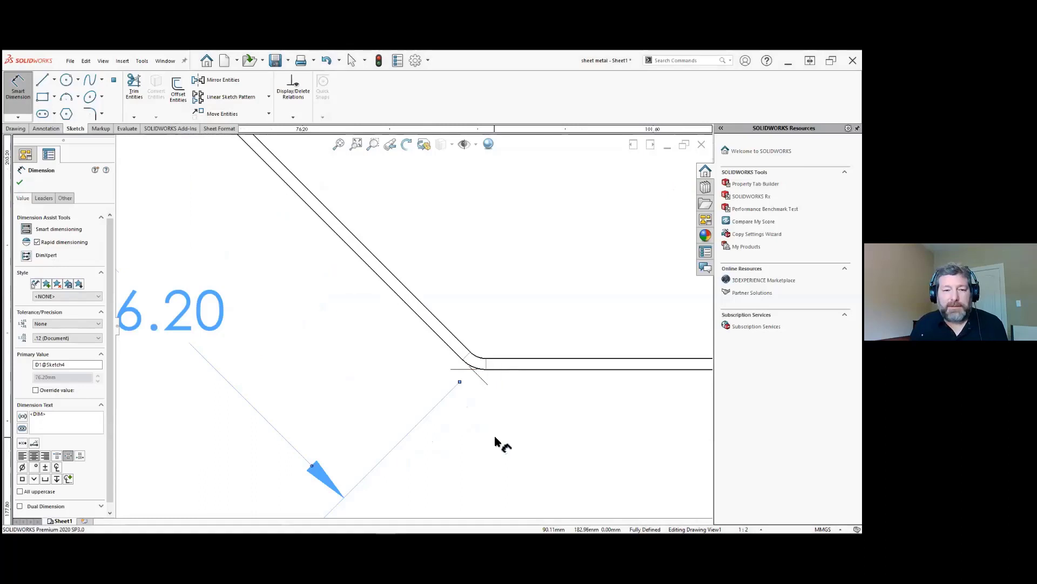
key("Escape")
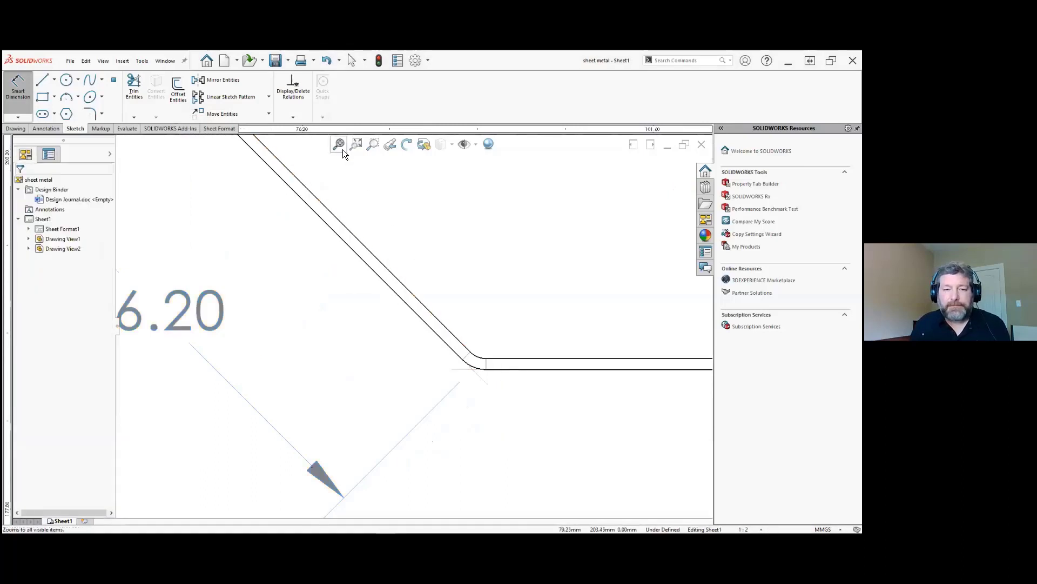
key("Escape")
left_click(340, 146)
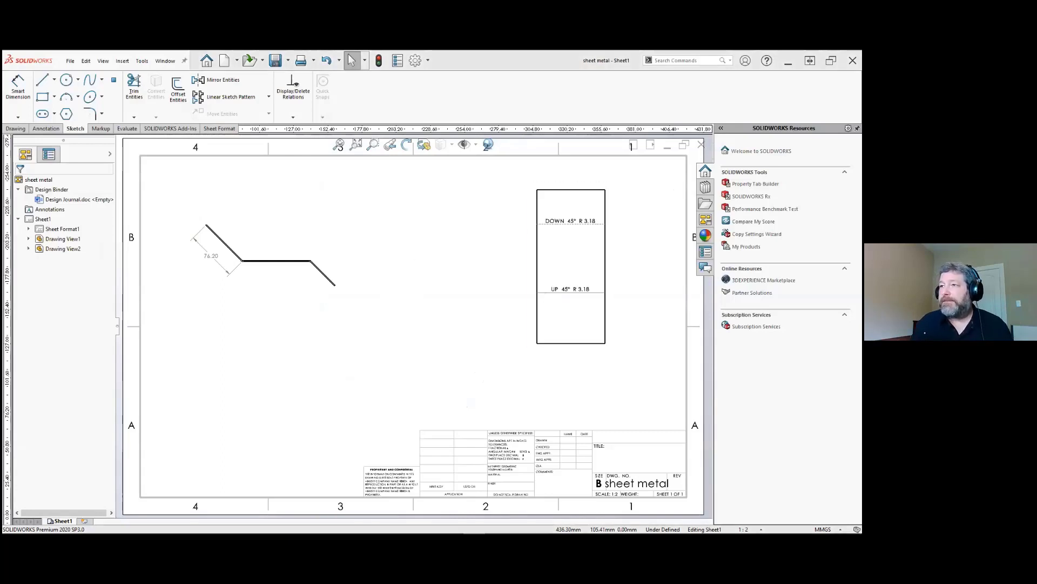
left_click(701, 145)
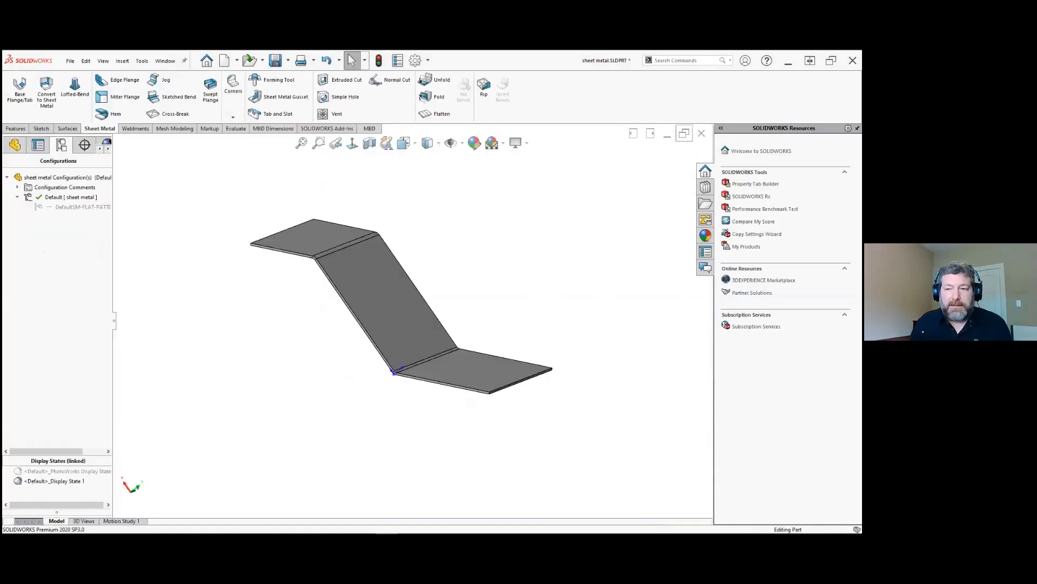
left_click(420, 301)
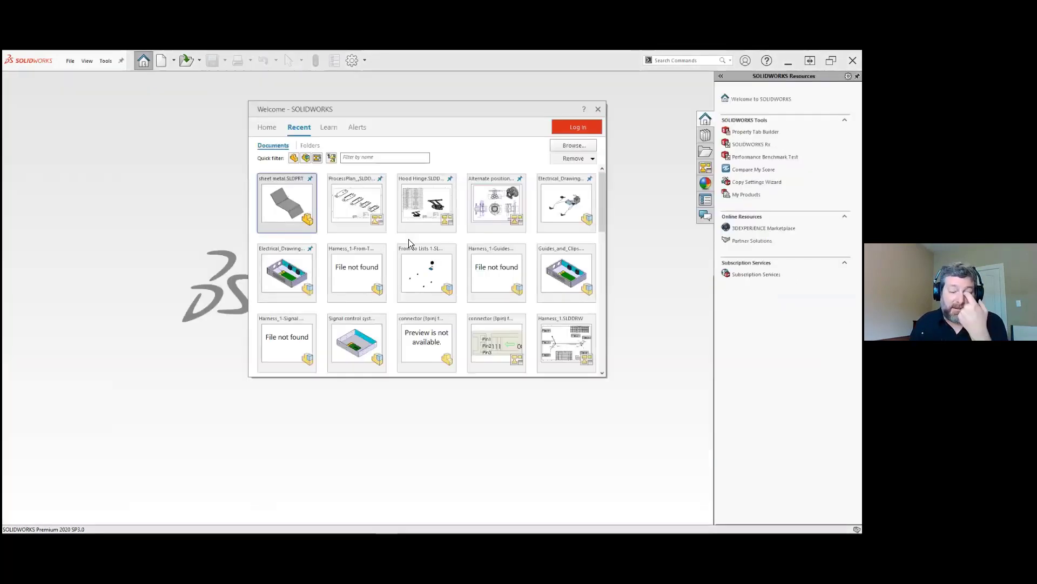
- Open the ProcessPlan drawing and publish its Sheet1 to eDrawings
left_click(343, 207)
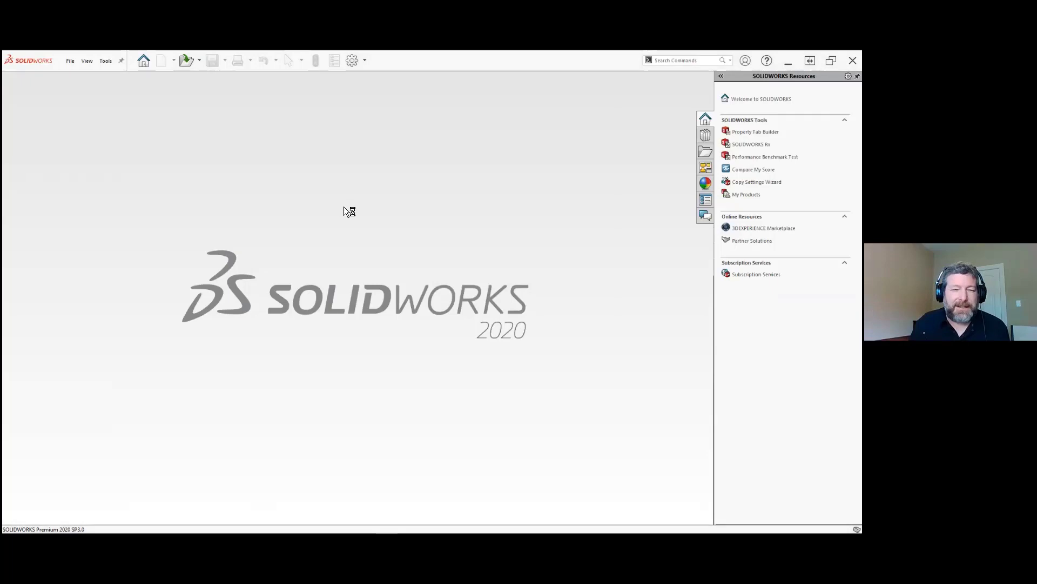
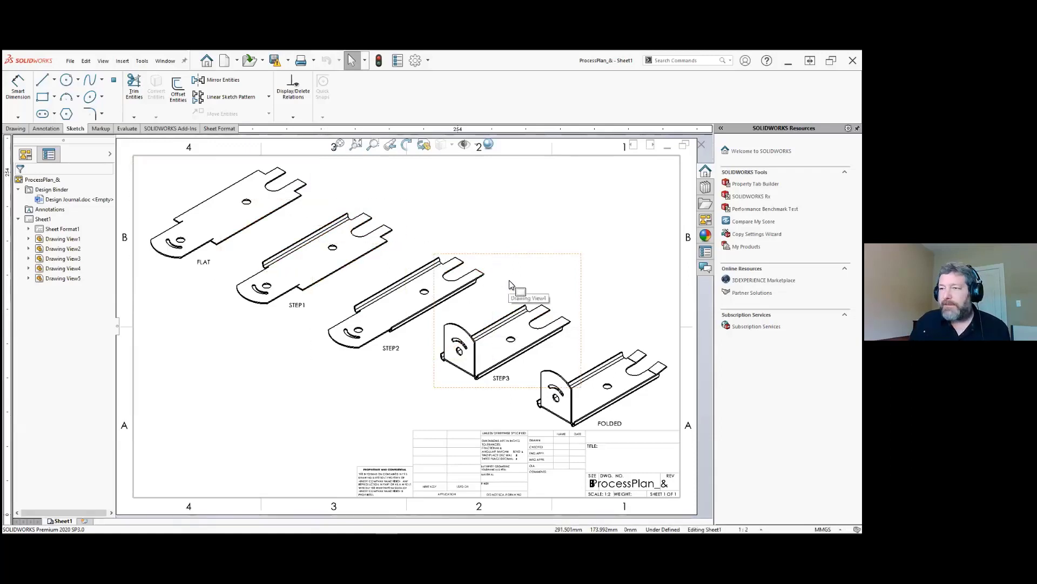
left_click(560, 218)
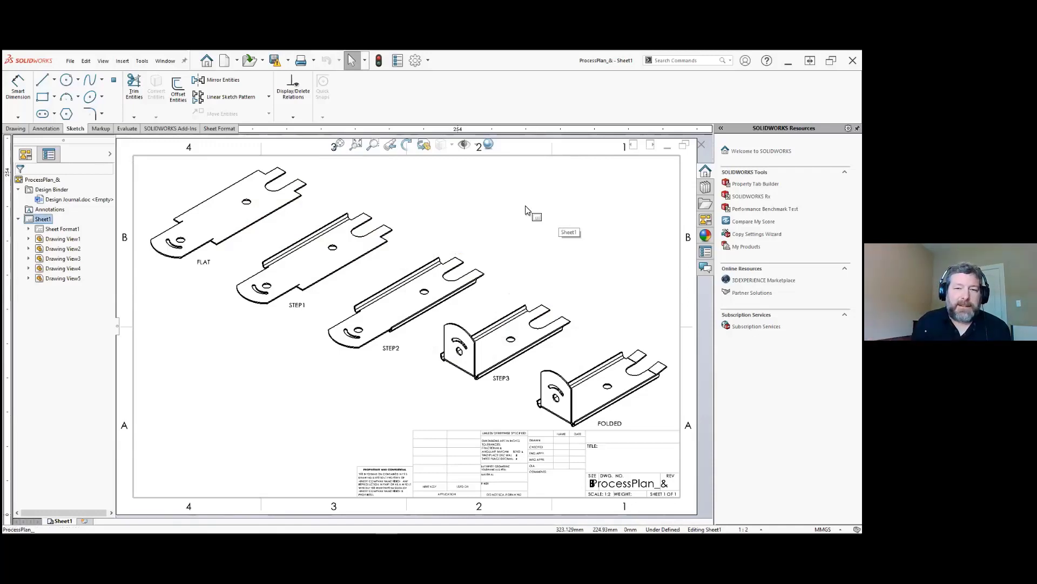
left_click(71, 61)
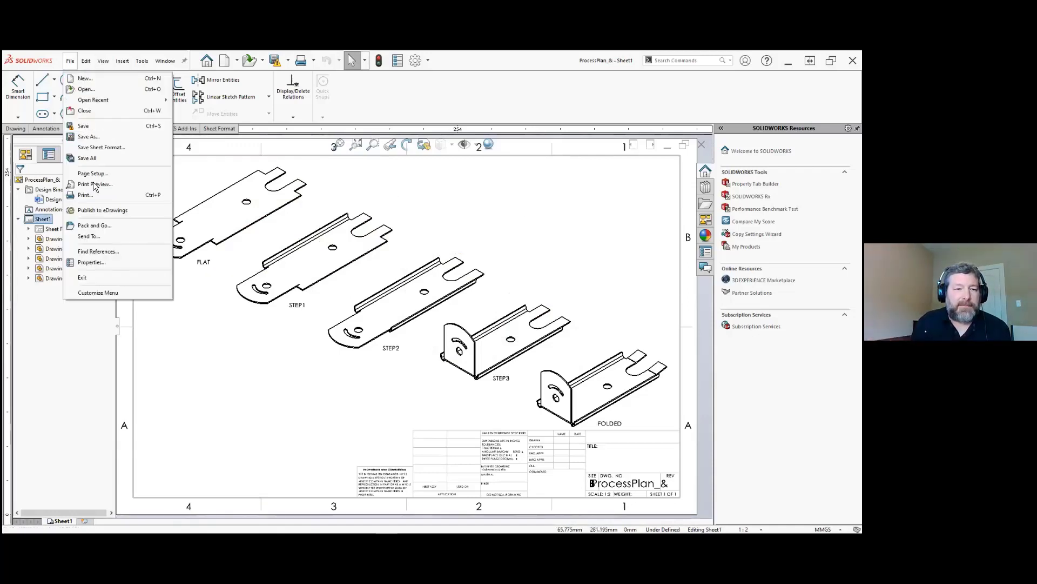
left_click(96, 210)
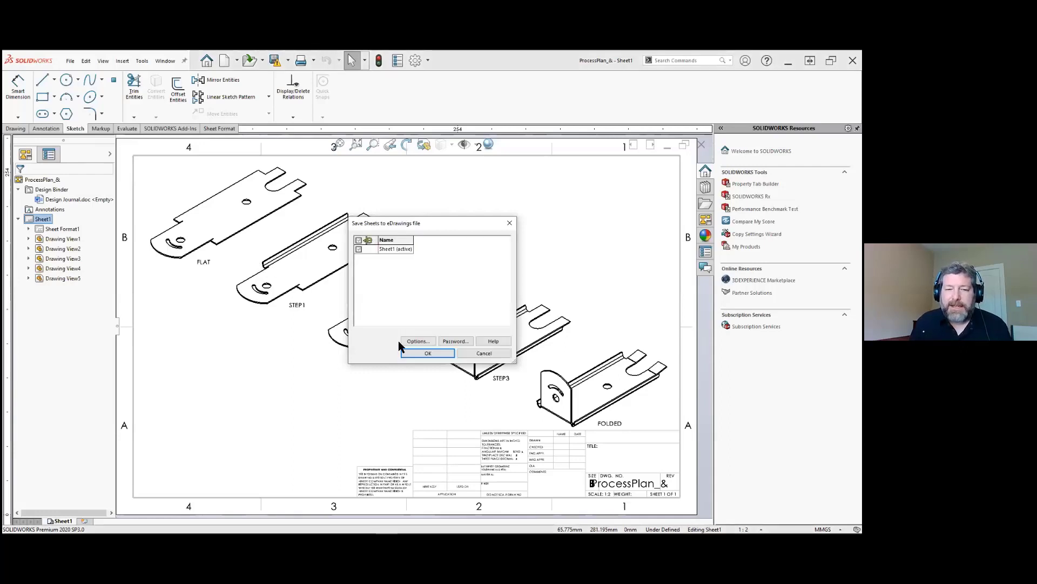
left_click(417, 352)
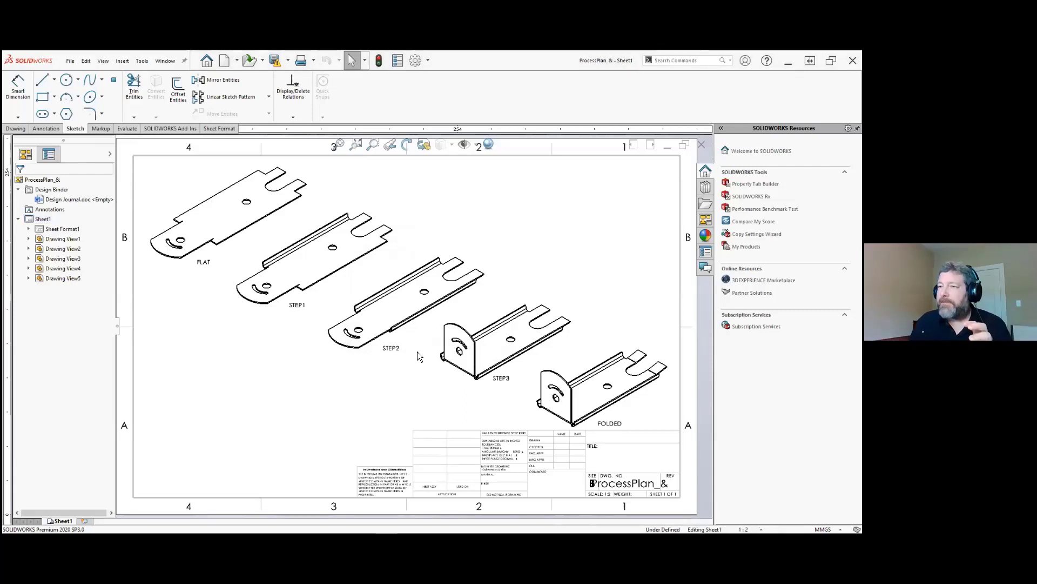
- Switch to eDrawings, play the animation through the process plan's views from flat to folded, and stop it
left_click(419, 528)
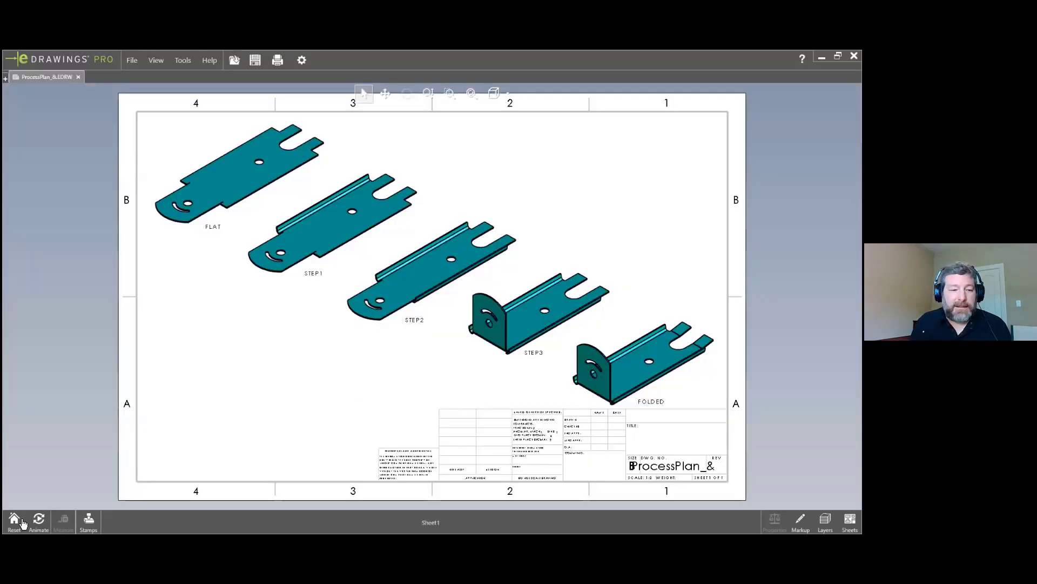
left_click(35, 519)
left_click(37, 499)
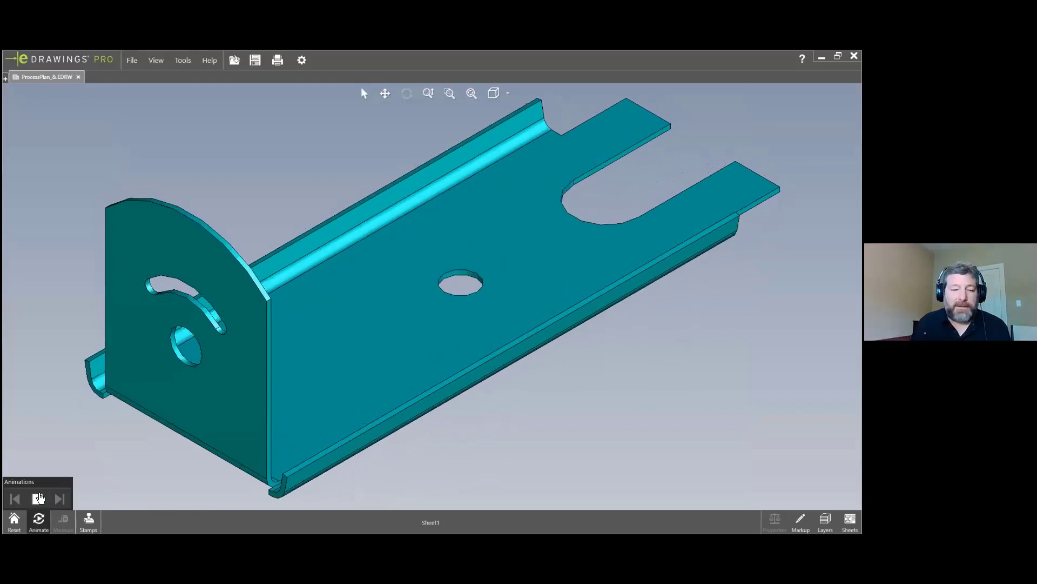
left_click(37, 500)
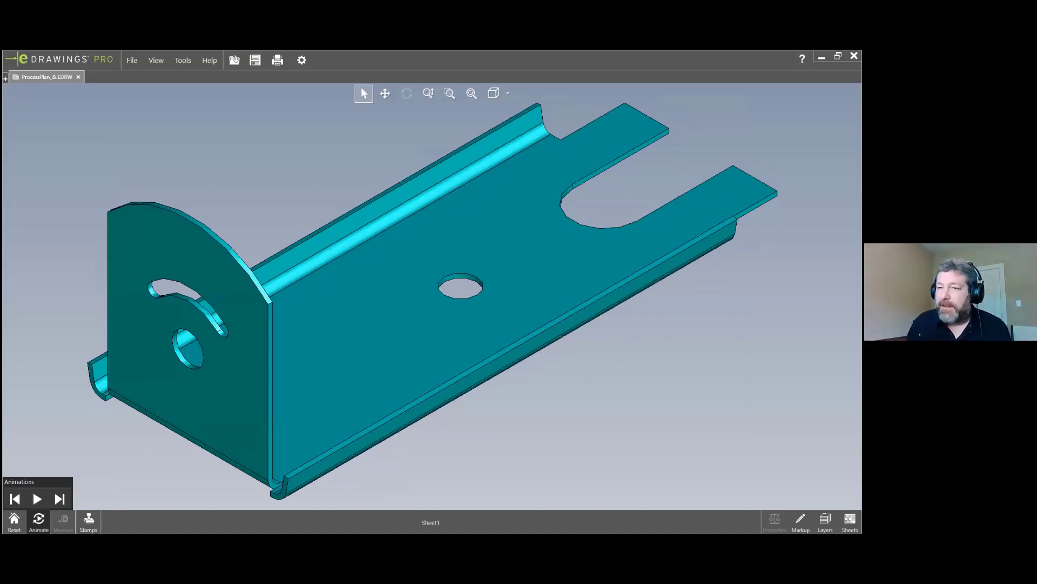
- Close eDrawings and the ProcessPlan drawing, and open the Hood Hinge drawing in SOLIDWORKS
left_click(854, 56)
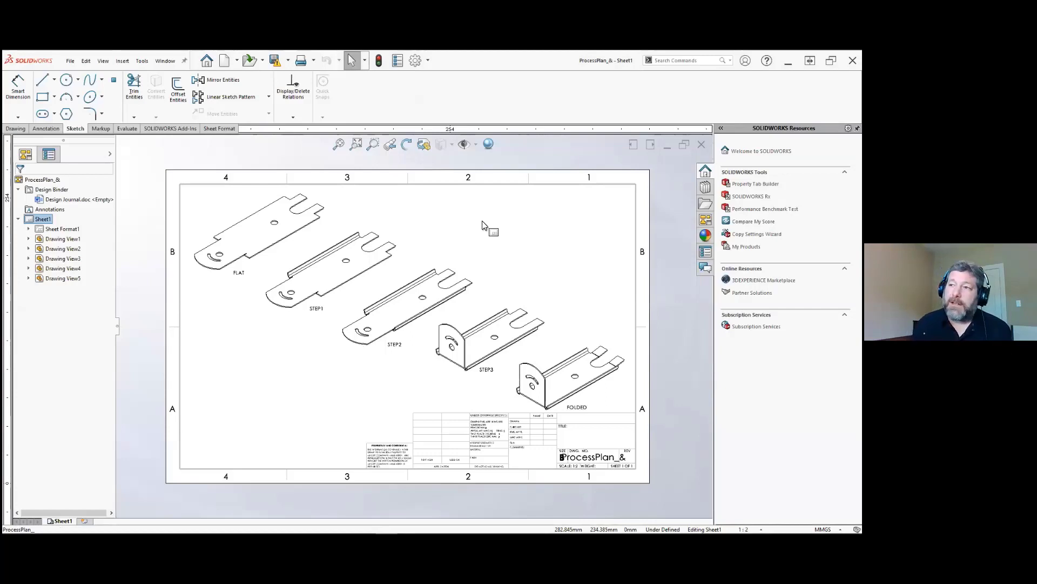
left_click(700, 145)
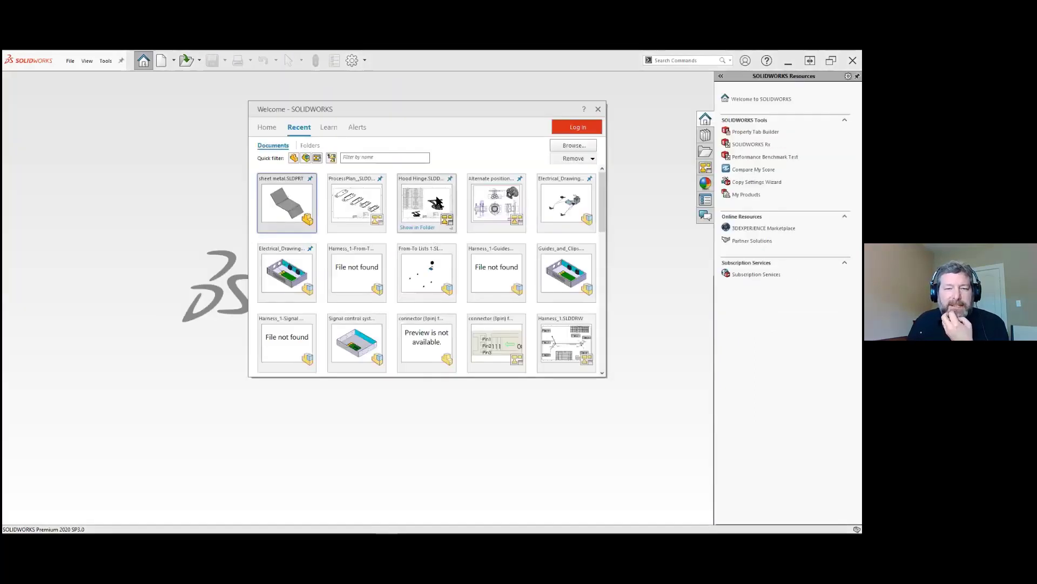
left_click(435, 198)
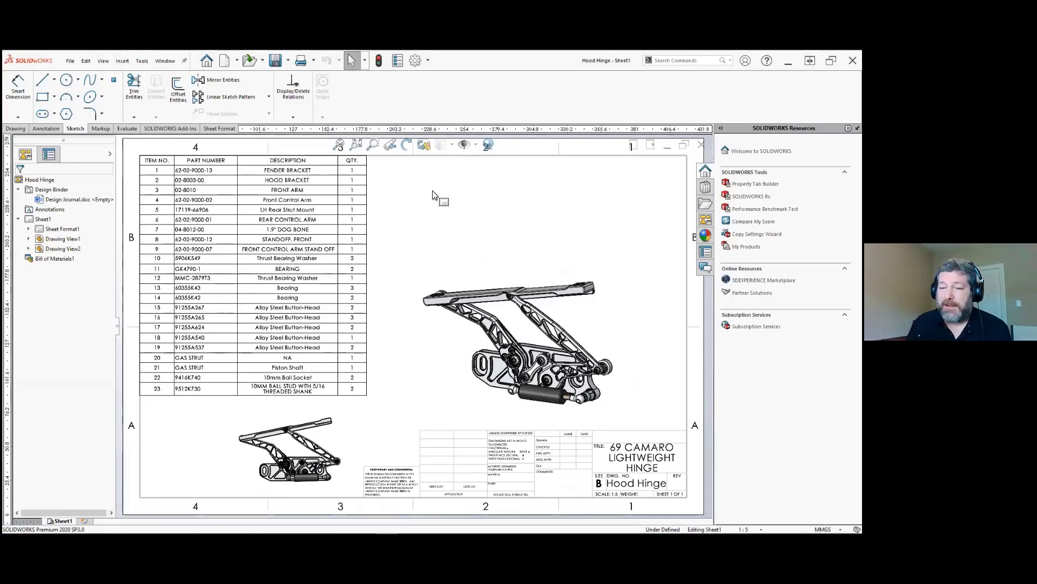
- Add an alternate position view of the existing Open configuration to the large hinge view
left_click(605, 306)
left_click(16, 129)
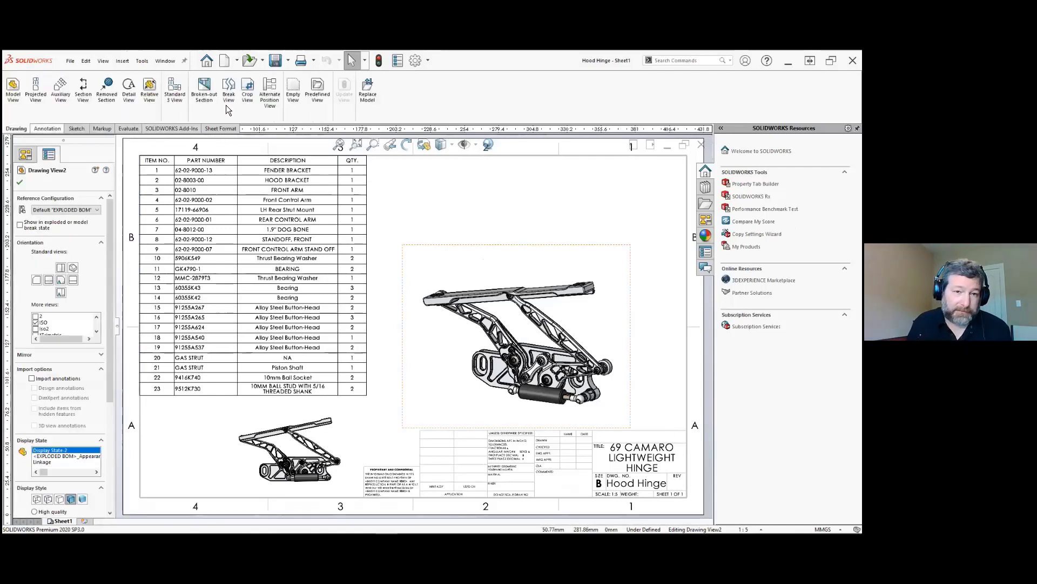
left_click(271, 115)
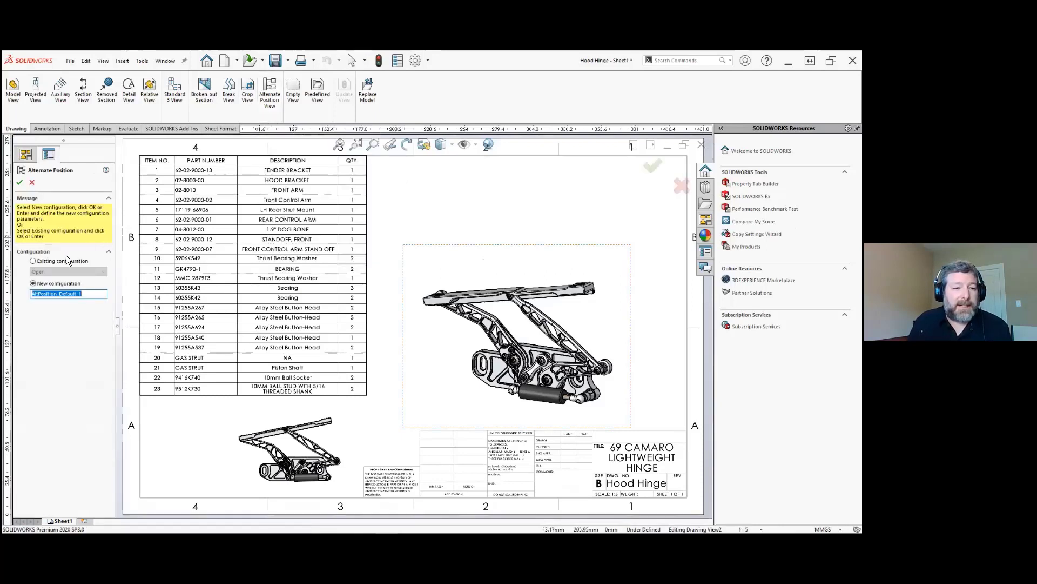
left_click(36, 261)
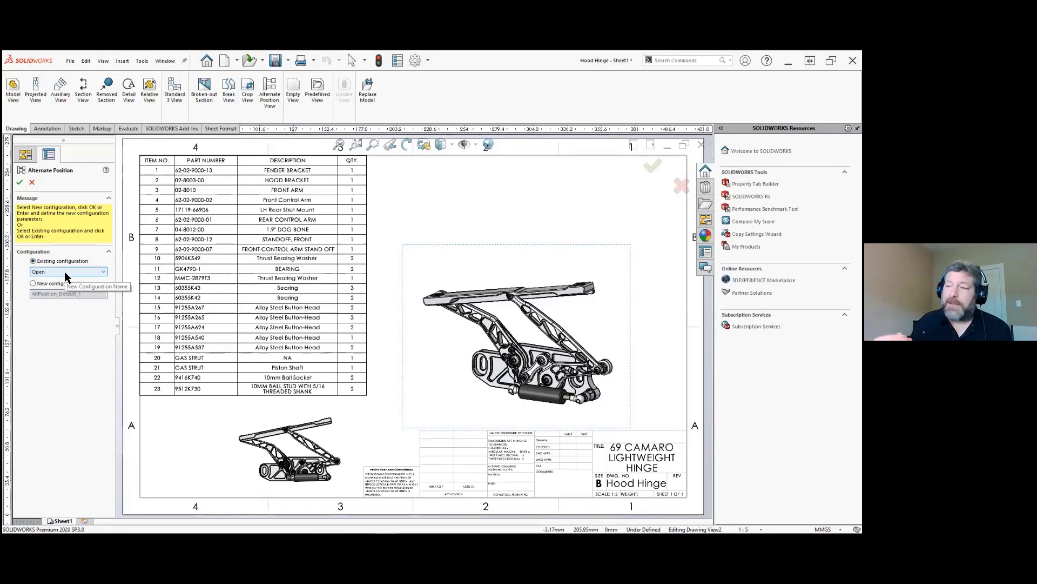
left_click(20, 184)
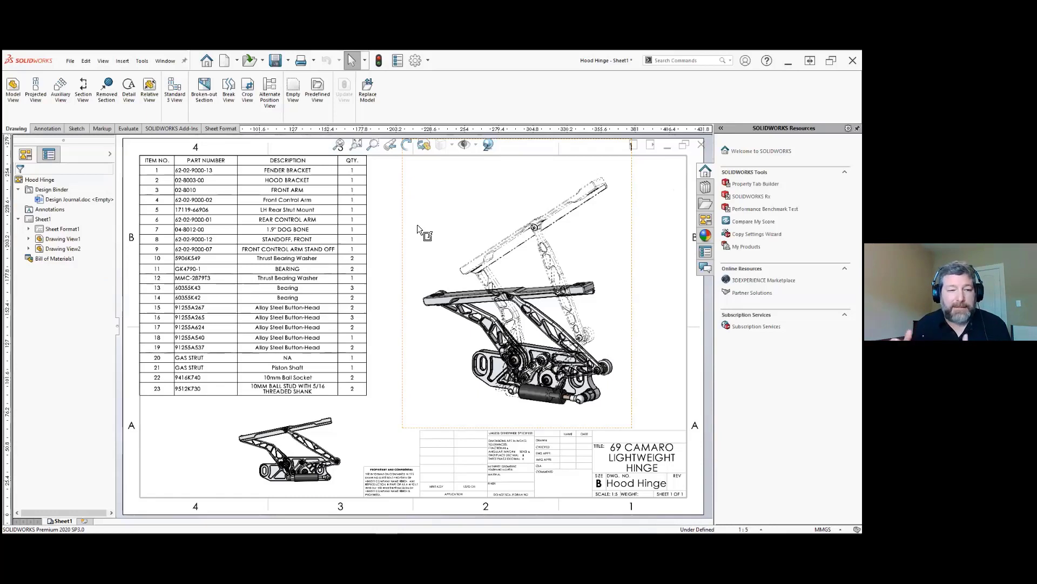
- Add a second alternate position to the large hinge view from a new configuration with the hood bracket raised slightly
left_click(426, 213)
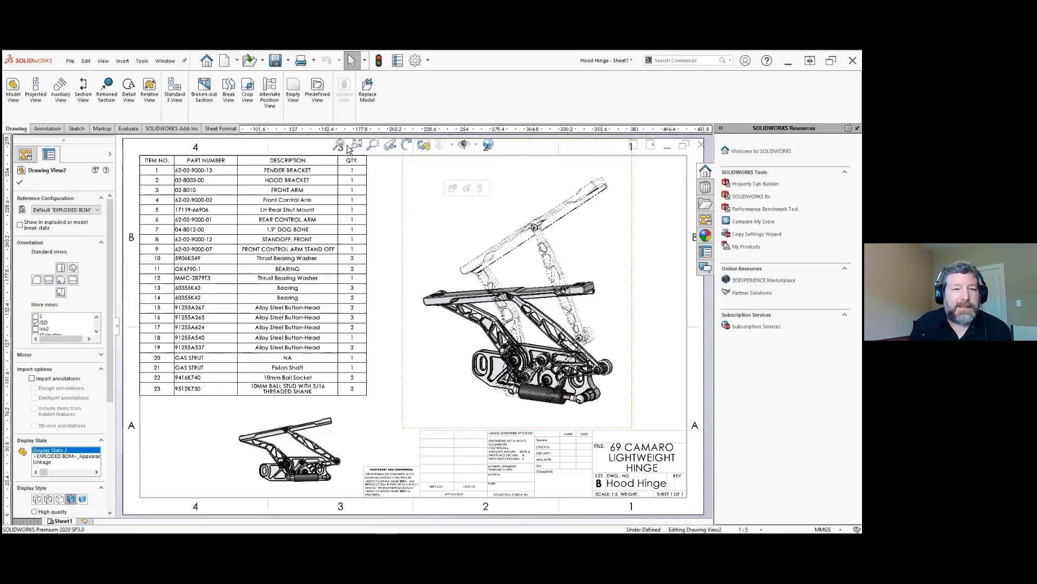
left_click(271, 100)
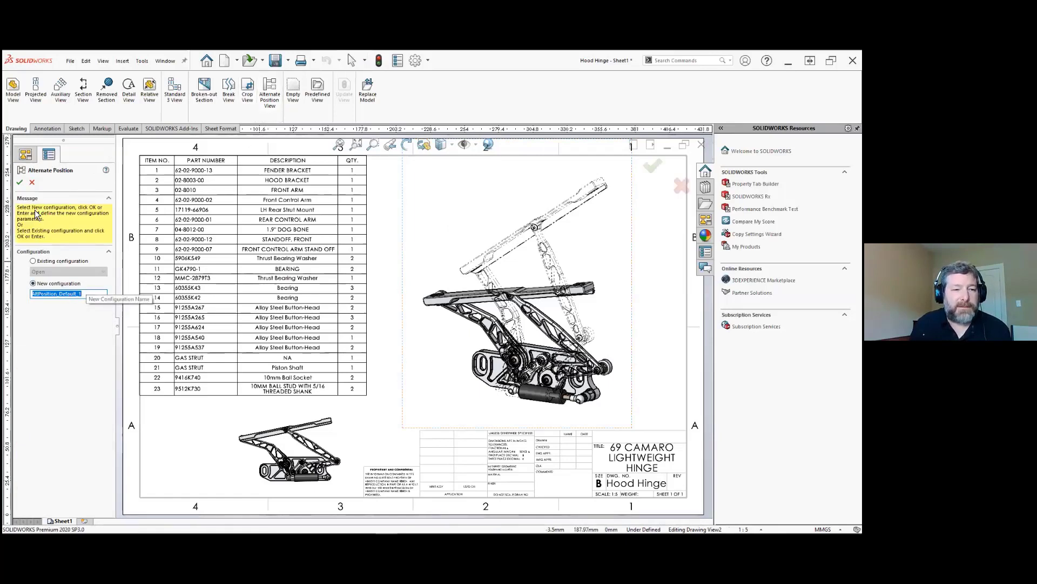
left_click(19, 184)
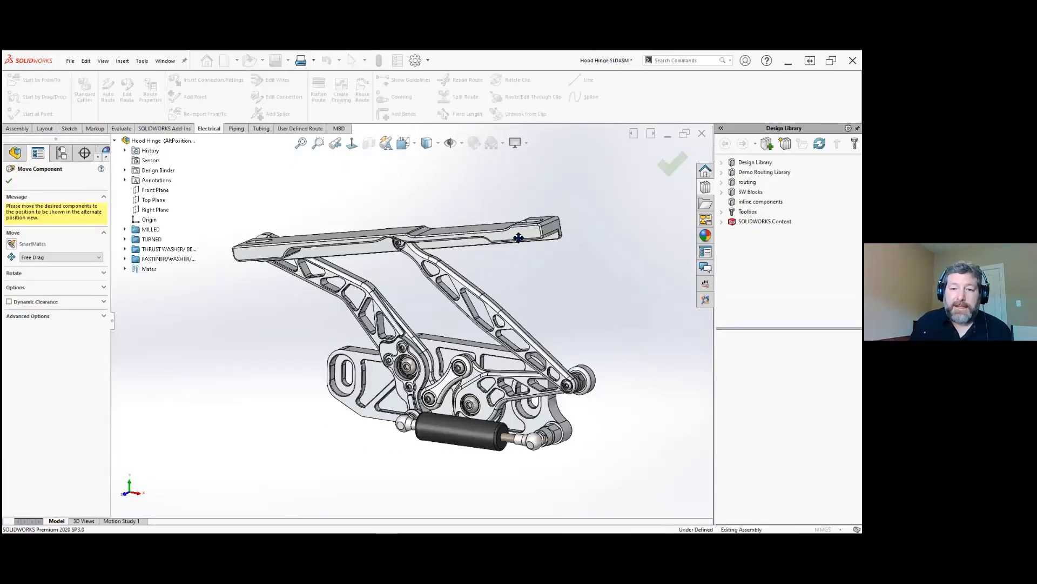
left_click_drag(522, 233, 546, 195)
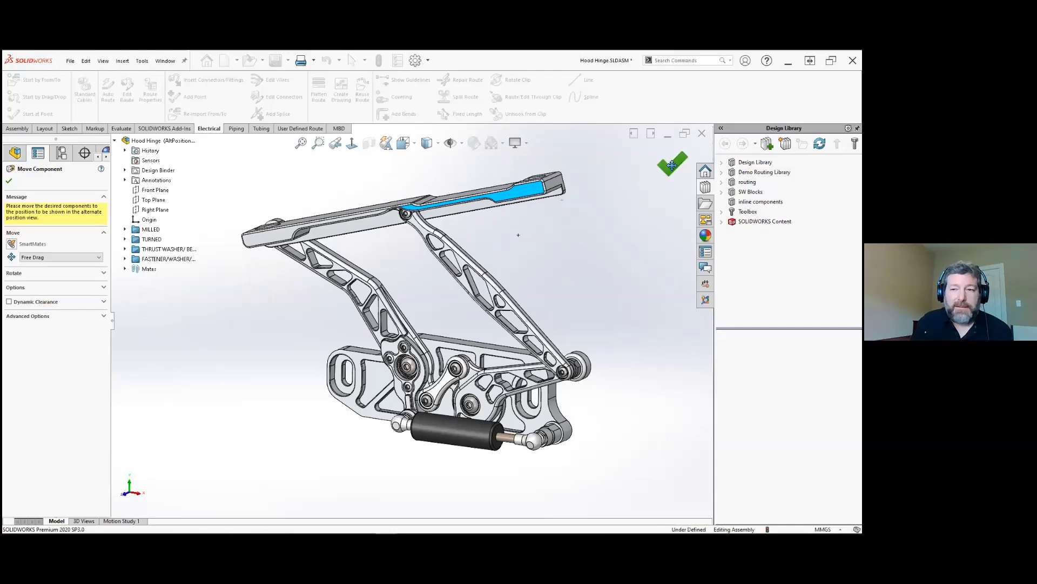
left_click(671, 165)
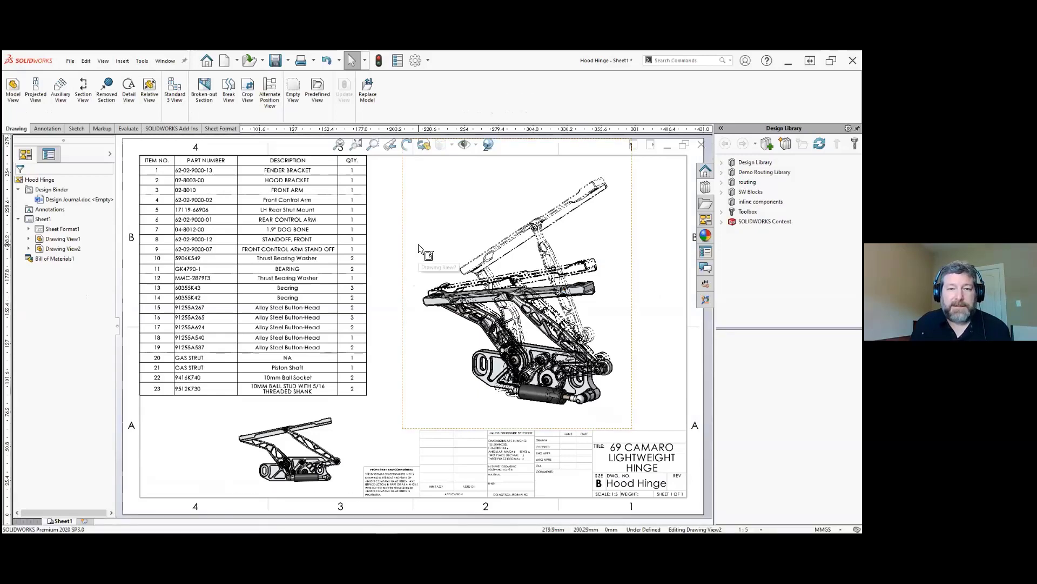
- Open the Alternate position view - part drawing and add an alternate position of the Casting configuration to the pump housing's right view
key("ctrl+F2")
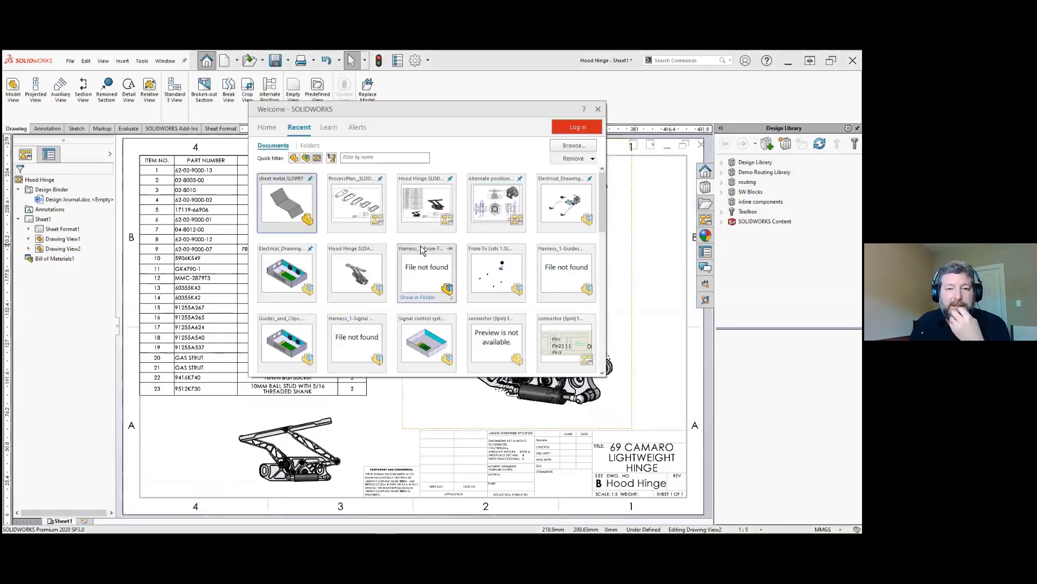
left_click(483, 195)
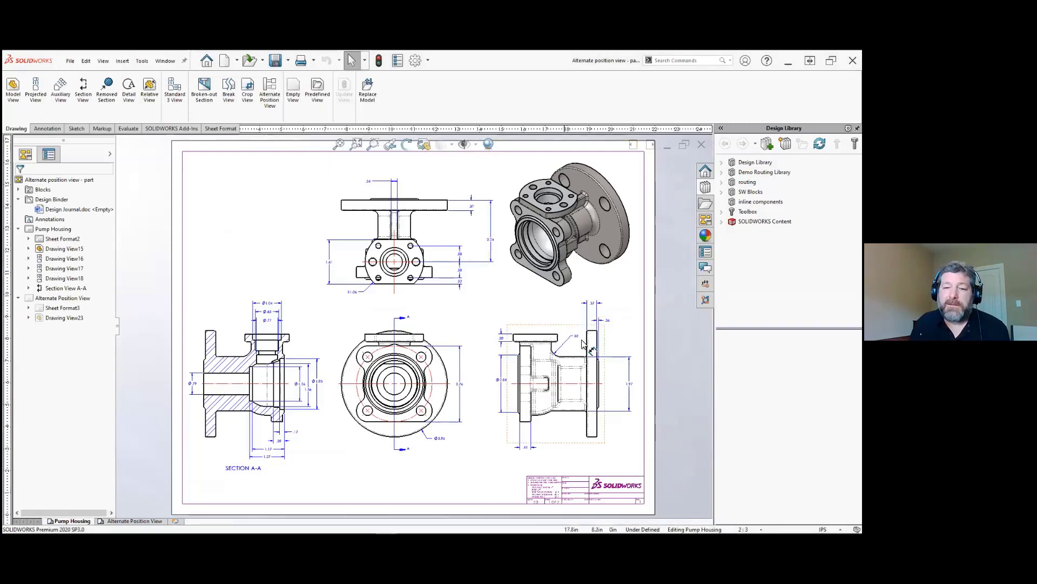
scroll(616, 379, "down", 4)
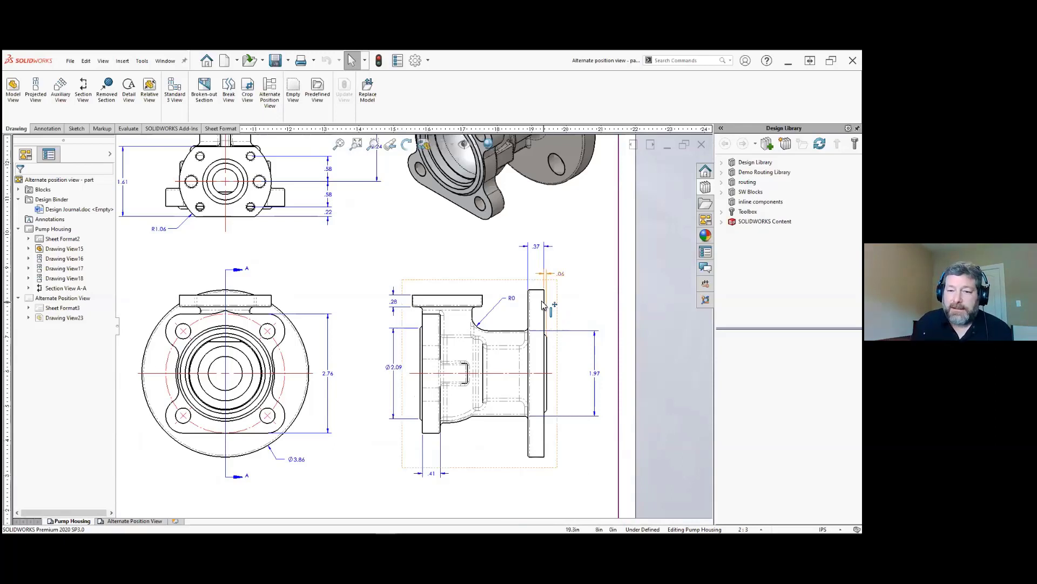
left_click(490, 289)
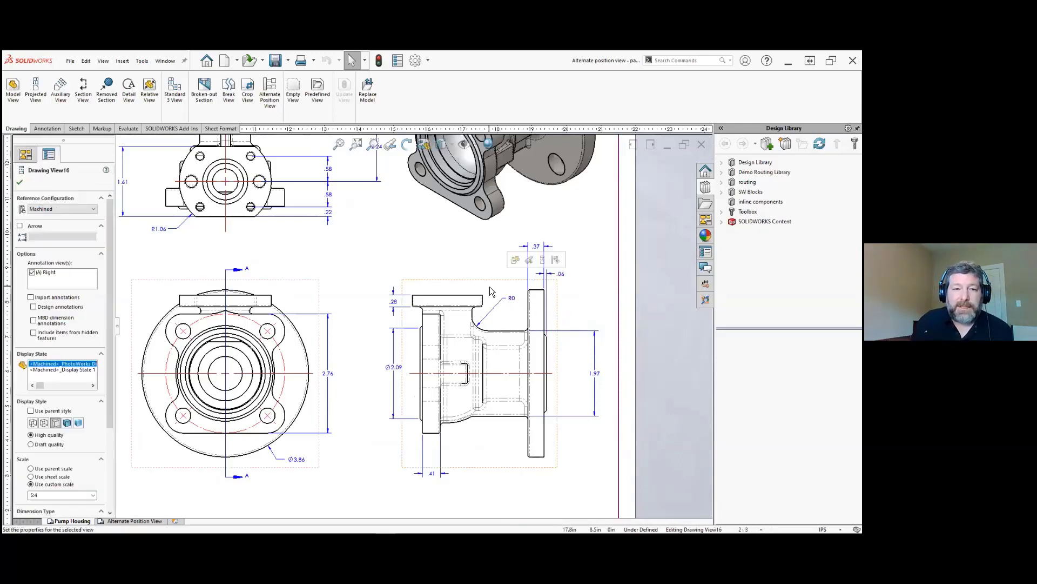
left_click(272, 102)
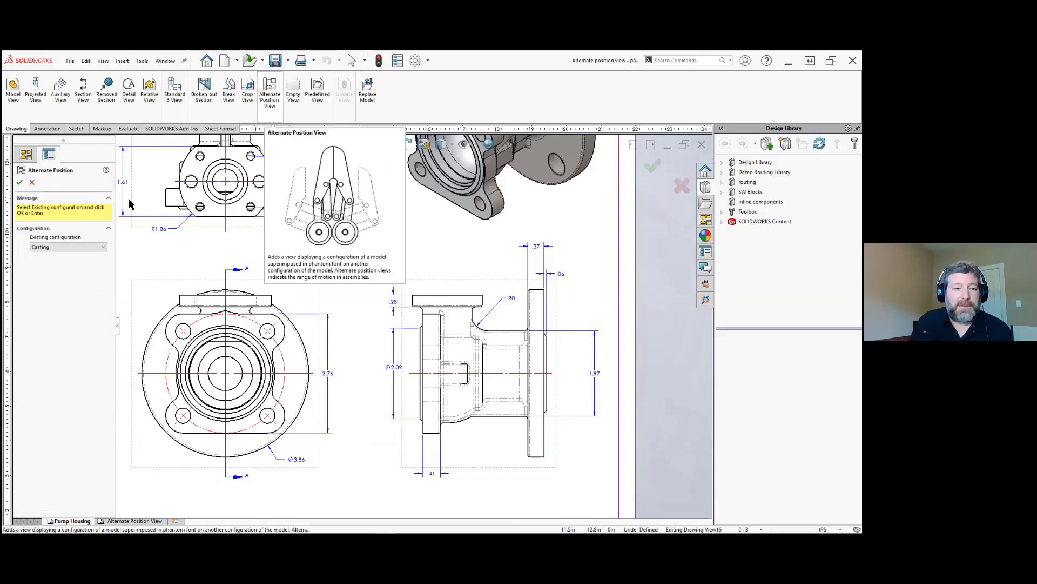
left_click(100, 247)
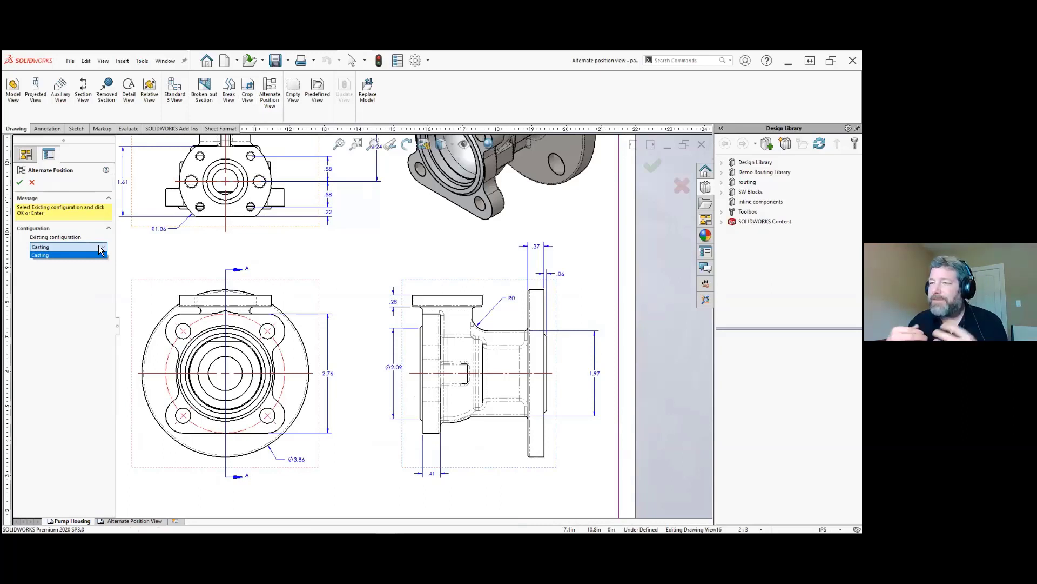
left_click(19, 183)
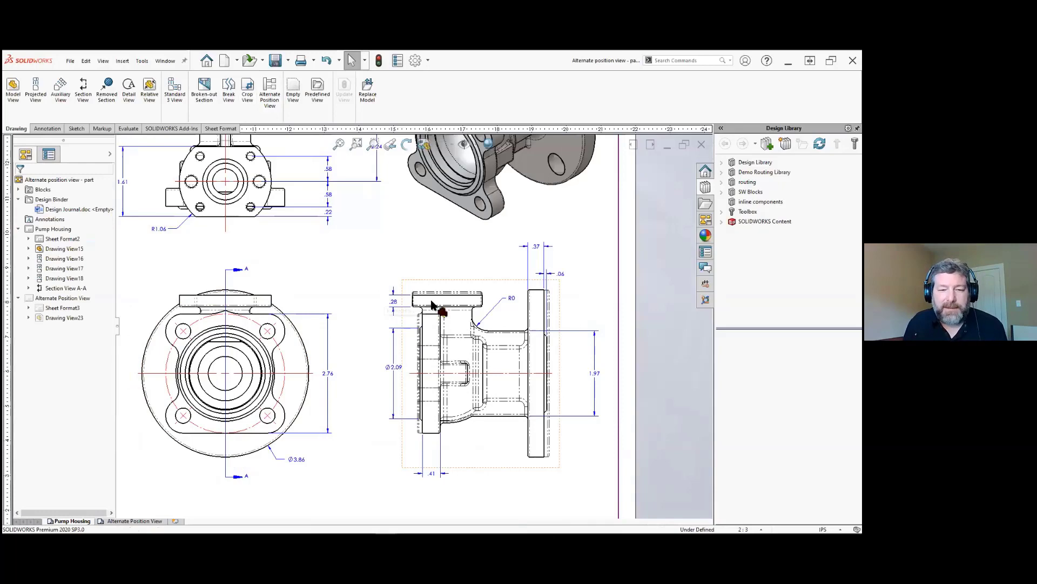
scroll(424, 305, "down", 3)
scroll(416, 306, "down", 5)
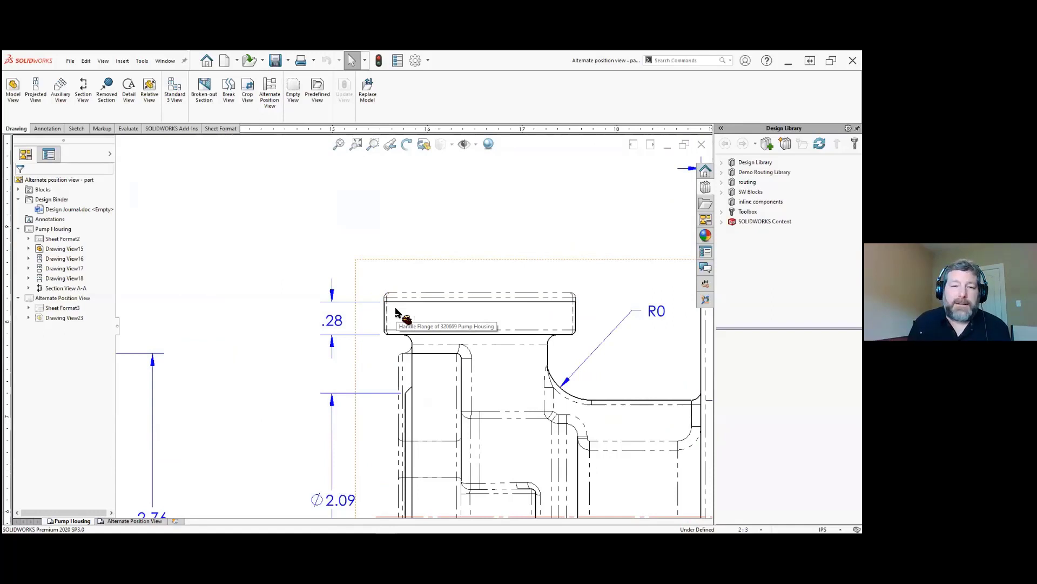
left_click(339, 145)
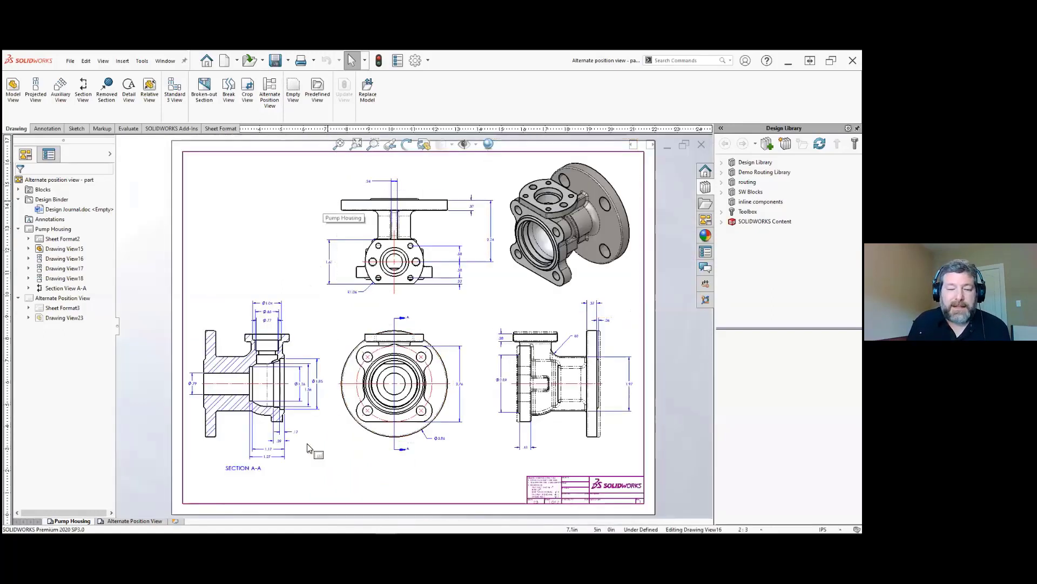
- On the Alternate Position View sheet, add an alternate position of the Stretched configuration to the spring view
left_click(146, 522)
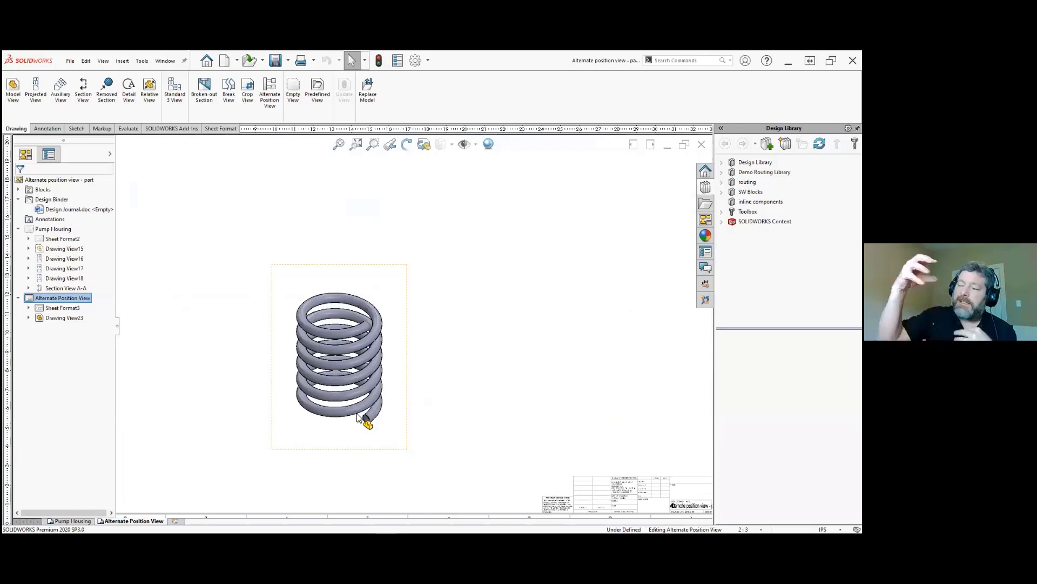
left_click(388, 283)
key("Escape")
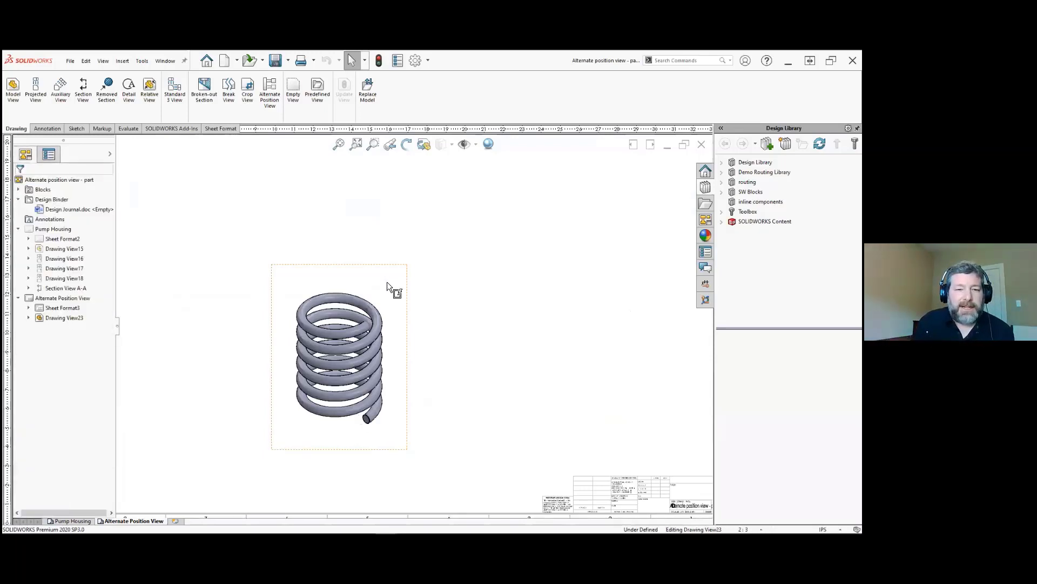
left_click(270, 97)
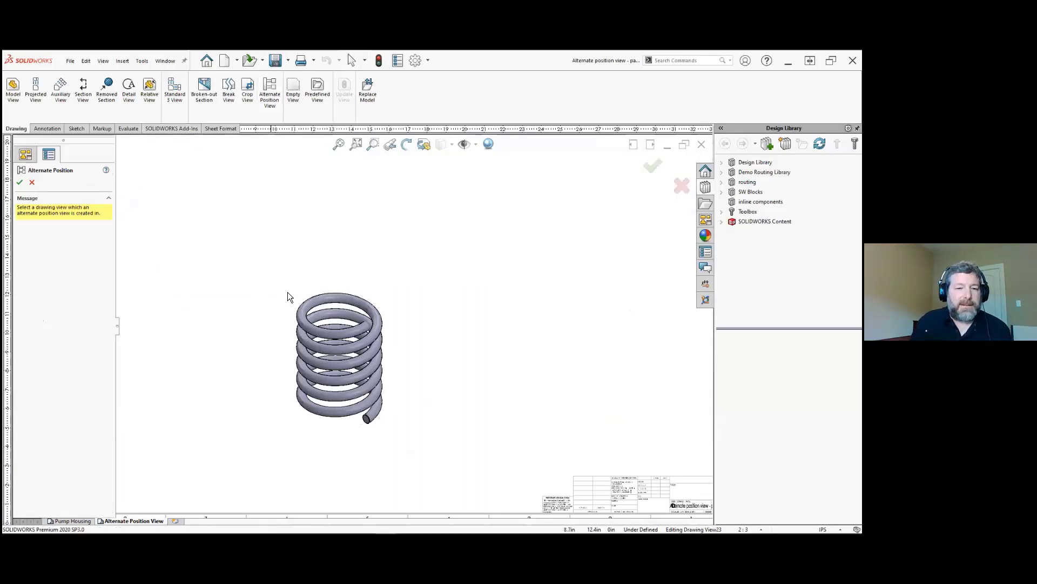
left_click(354, 281)
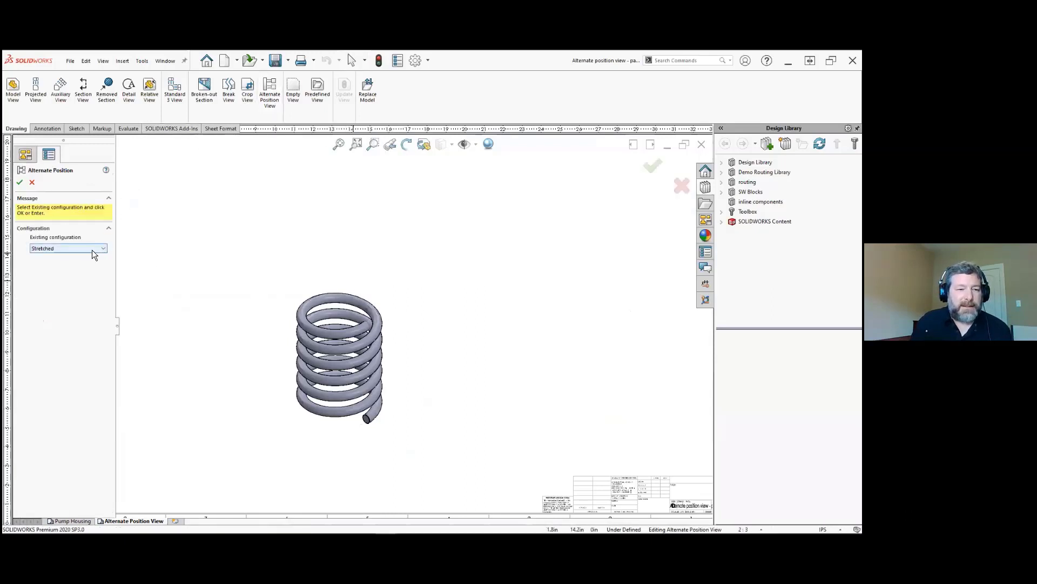
left_click(19, 182)
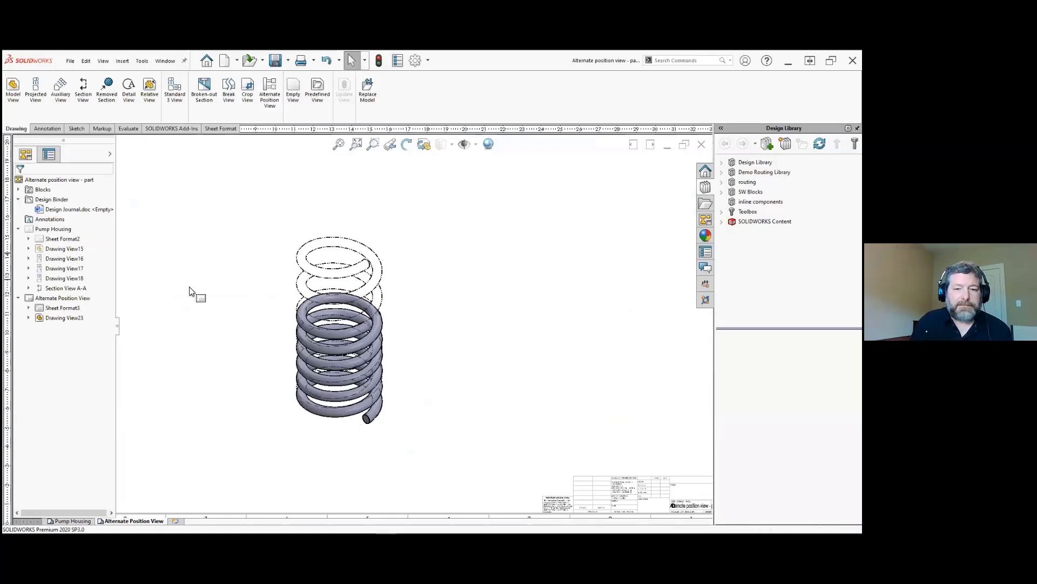
- Rotate the spring's drawing view in 3D to a near side-on orientation and accept it
left_click(383, 232)
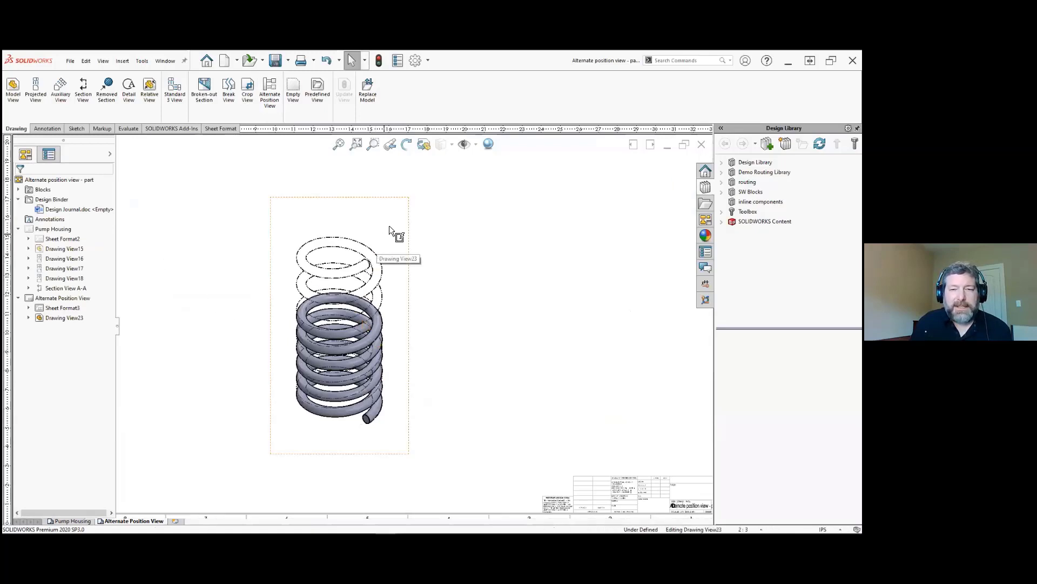
left_click(426, 146)
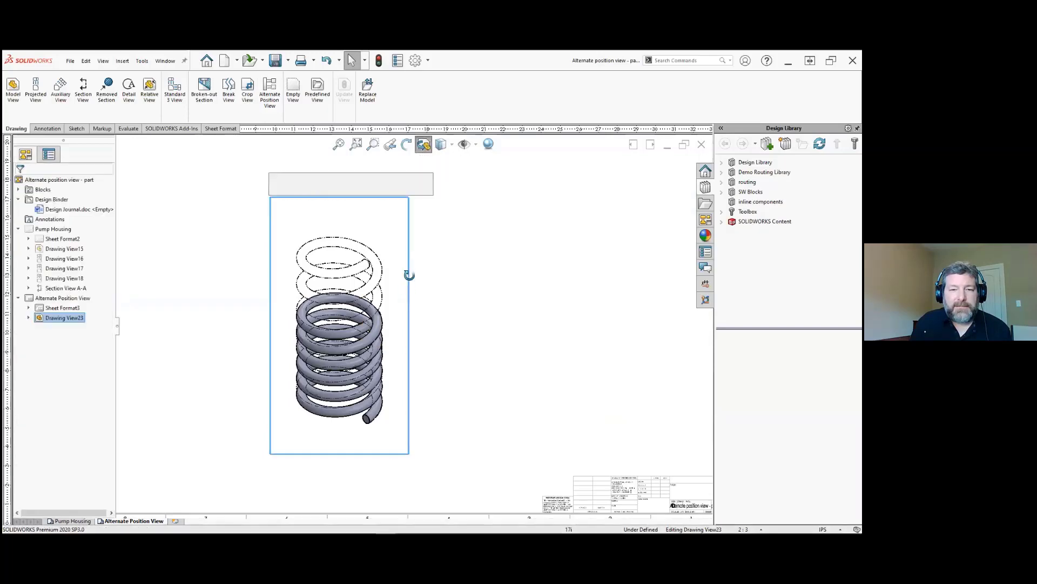
mouse_move(399, 294)
left_mouse_down()
mouse_move(399, 259)
mouse_move(366, 225)
mouse_move(323, 223)
mouse_move(466, 245)
mouse_move(368, 240)
left_mouse_up()
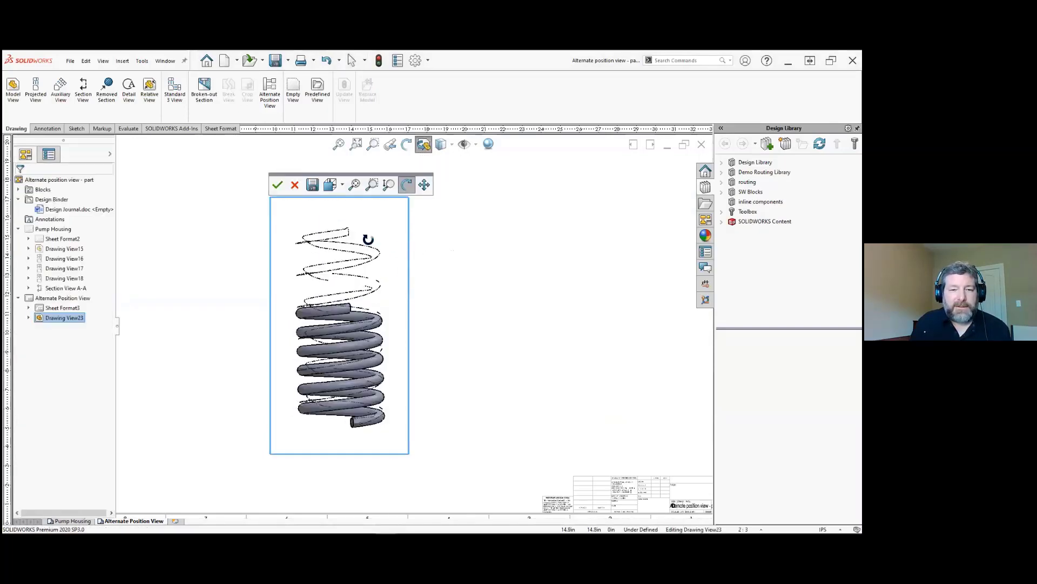
left_click(278, 186)
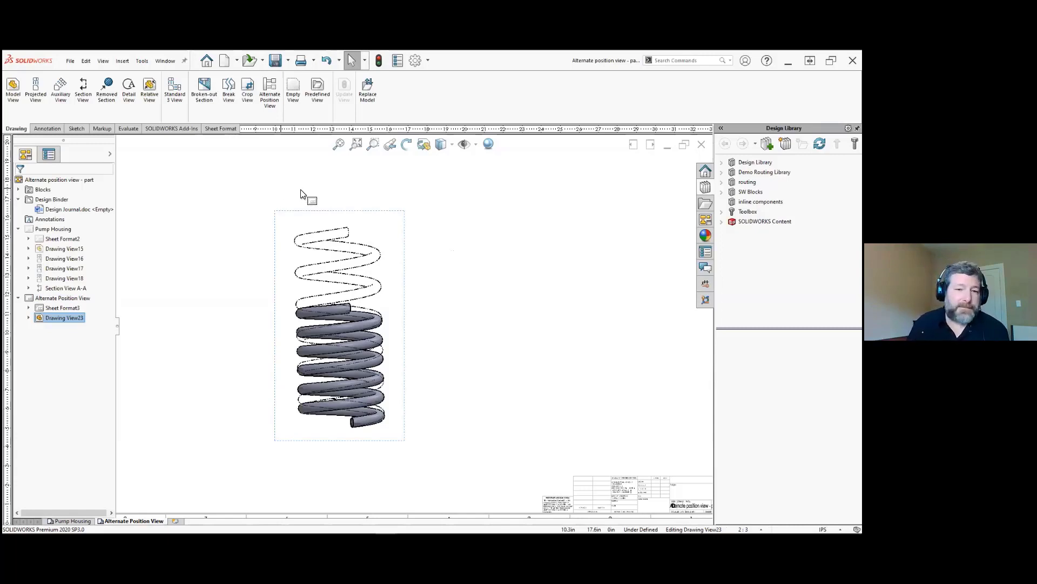
- Close the part alternate position drawing, the Hood Hinge drawing and the Hood Hinge assembly without saving
left_click(701, 145)
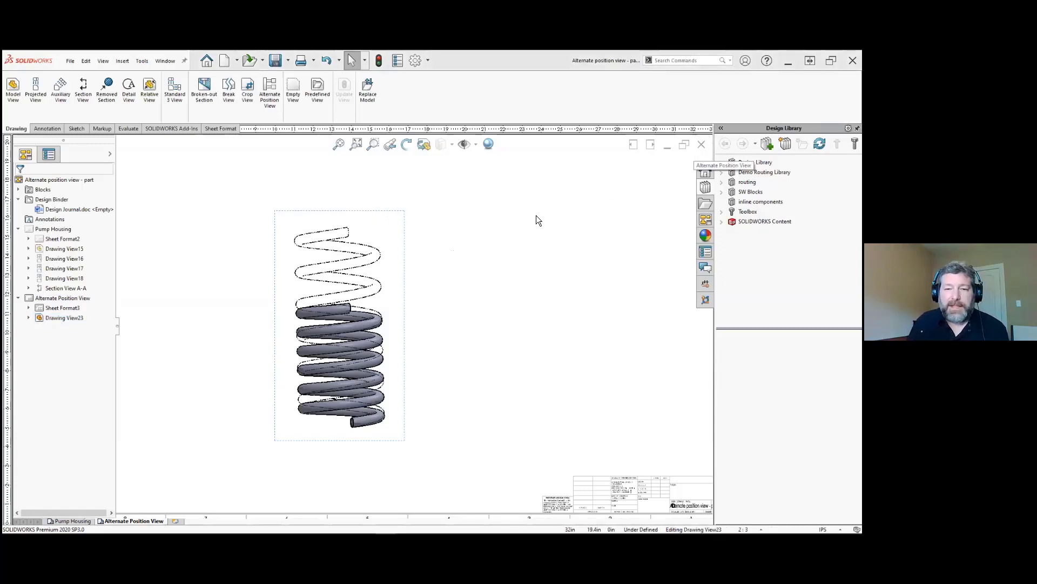
left_click(411, 302)
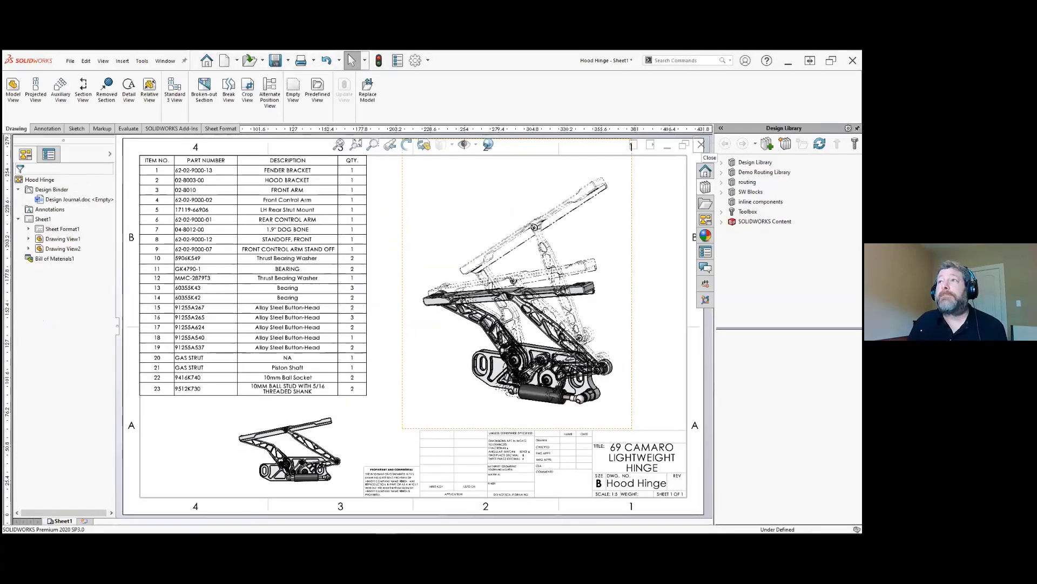
left_click(702, 148)
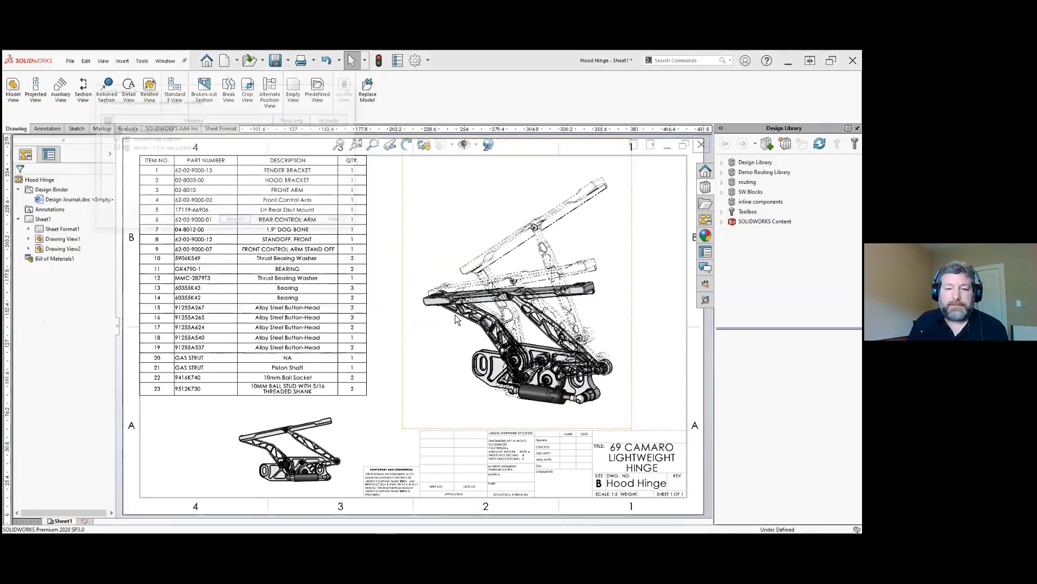
left_click(272, 223)
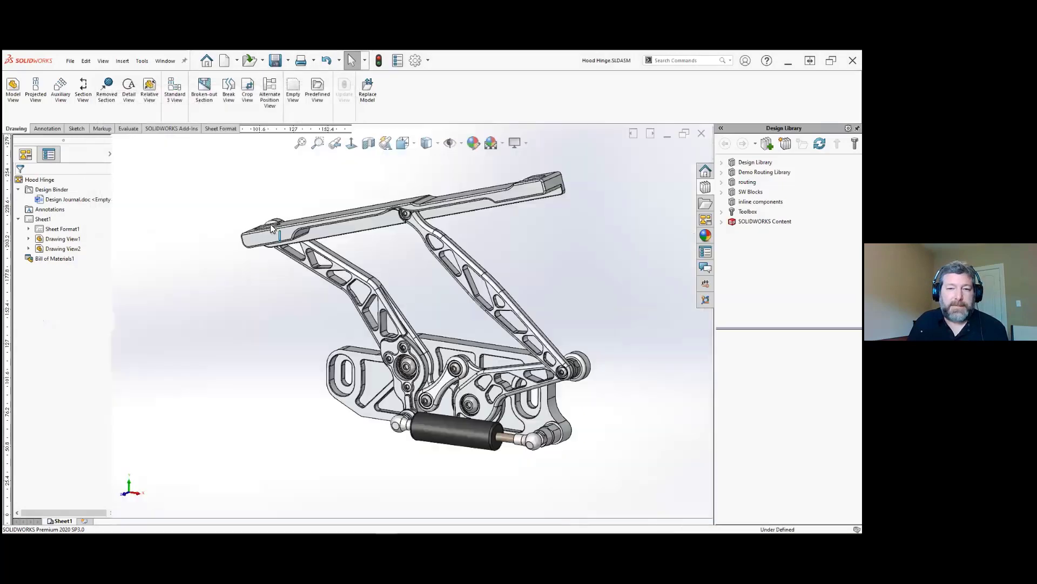
left_click(703, 134)
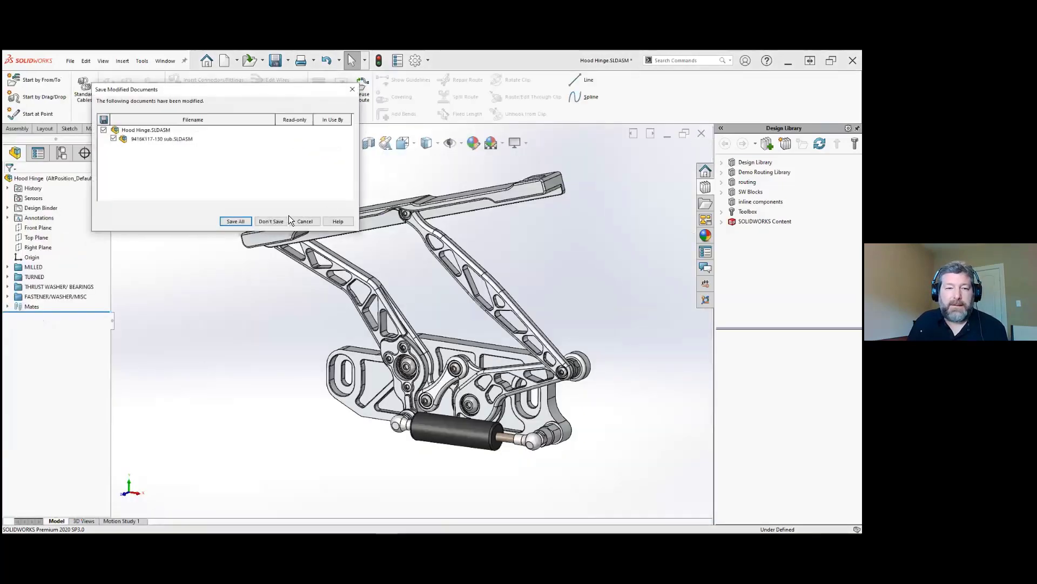
left_click(276, 219)
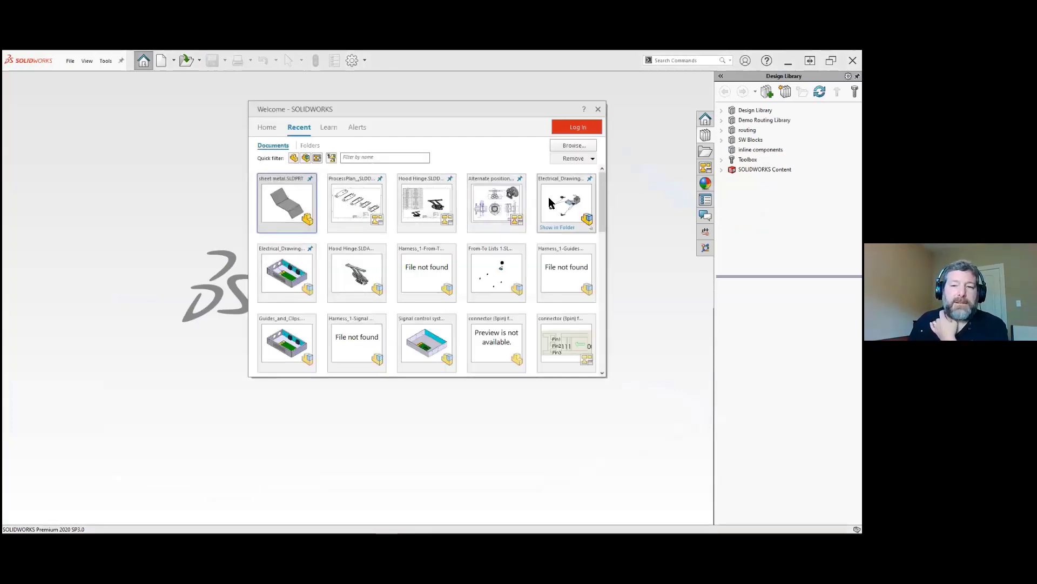
- Open the Electrical_Drawings_1 assembly and open its Harness1 subassembly in its own window
left_click(550, 194)
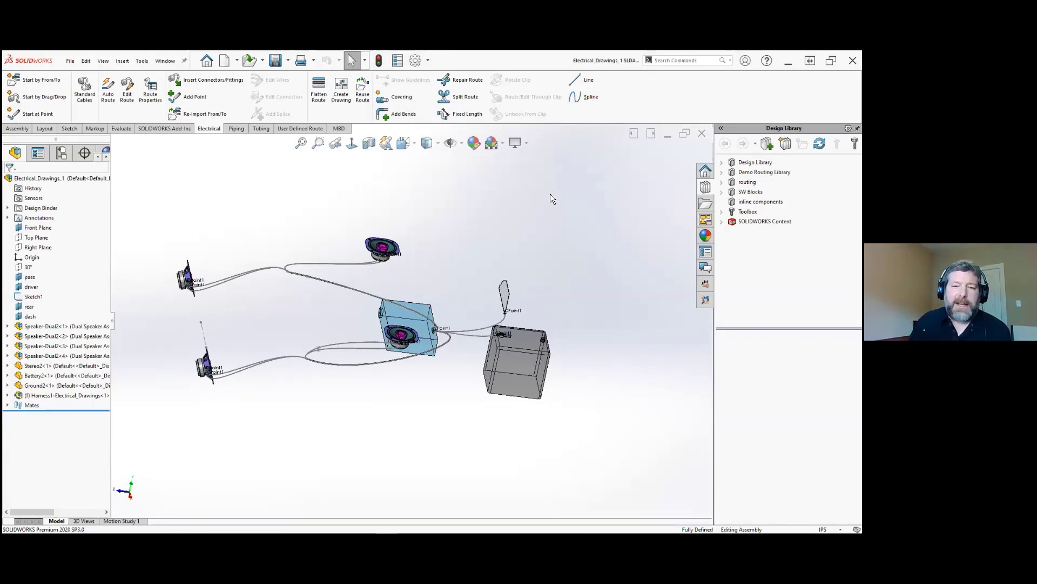
mouse_move(463, 282)
middle_mouse_down()
mouse_move(433, 204)
mouse_move(440, 220)
mouse_move(521, 250)
mouse_move(488, 279)
mouse_move(474, 275)
middle_mouse_up()
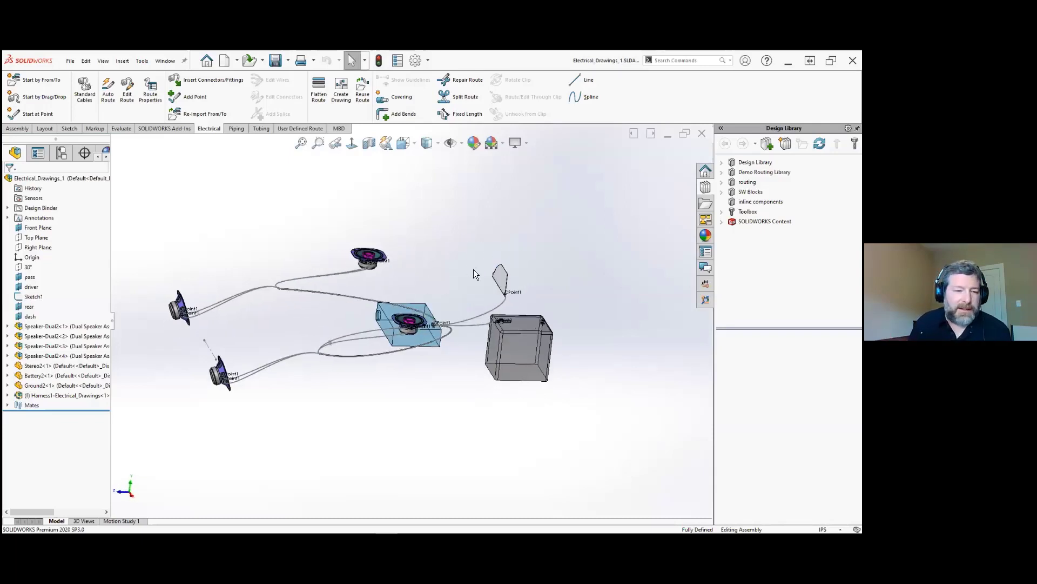
middle_click_drag(294, 318, 313, 359)
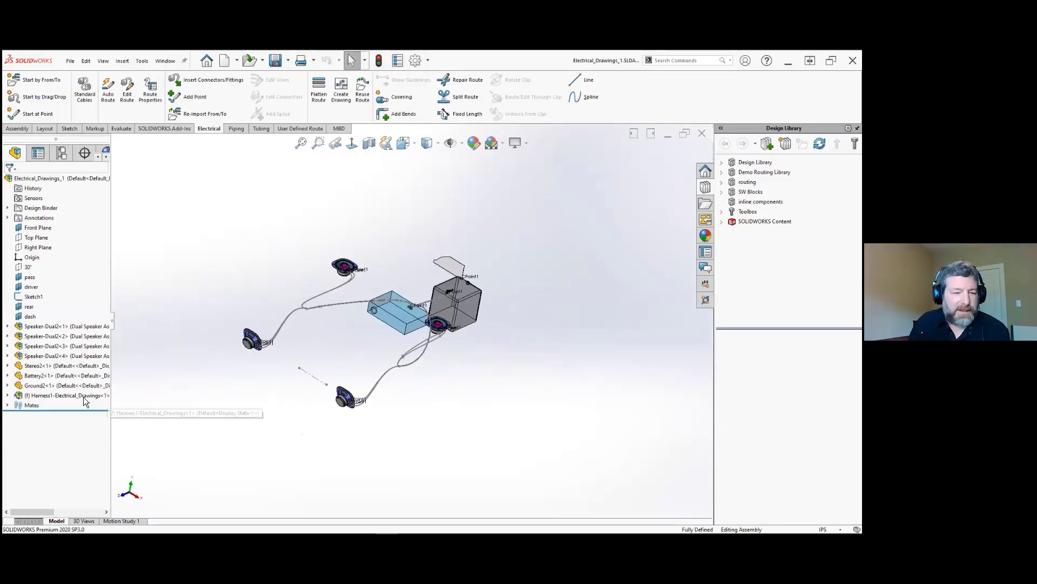
left_click(66, 394)
left_click(73, 367)
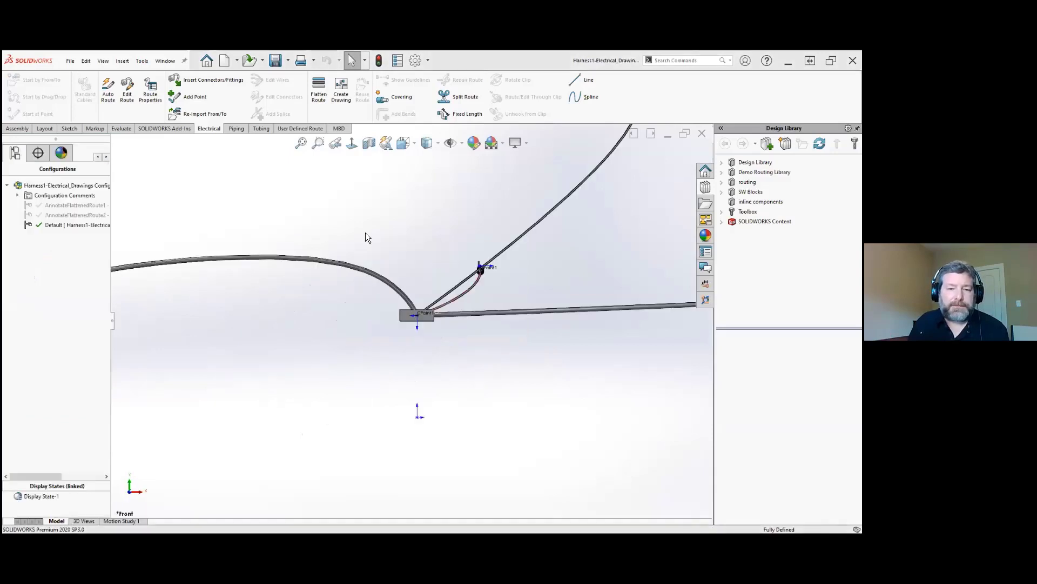
- Flatten the harness route using the Annotation flatten type
scroll(414, 260, "up", 6)
middle_click_drag(412, 274, 367, 294)
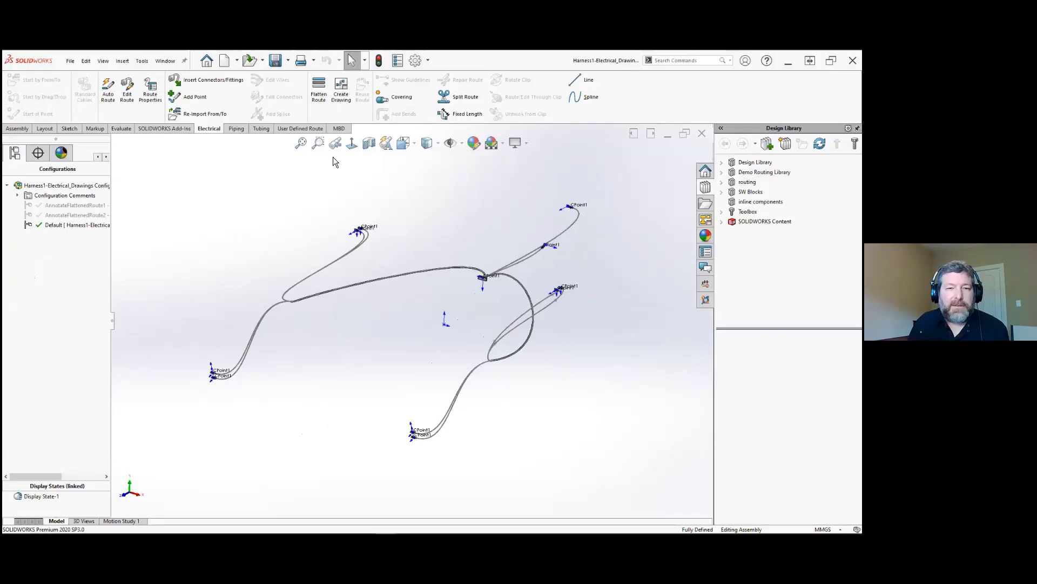
left_click(318, 108)
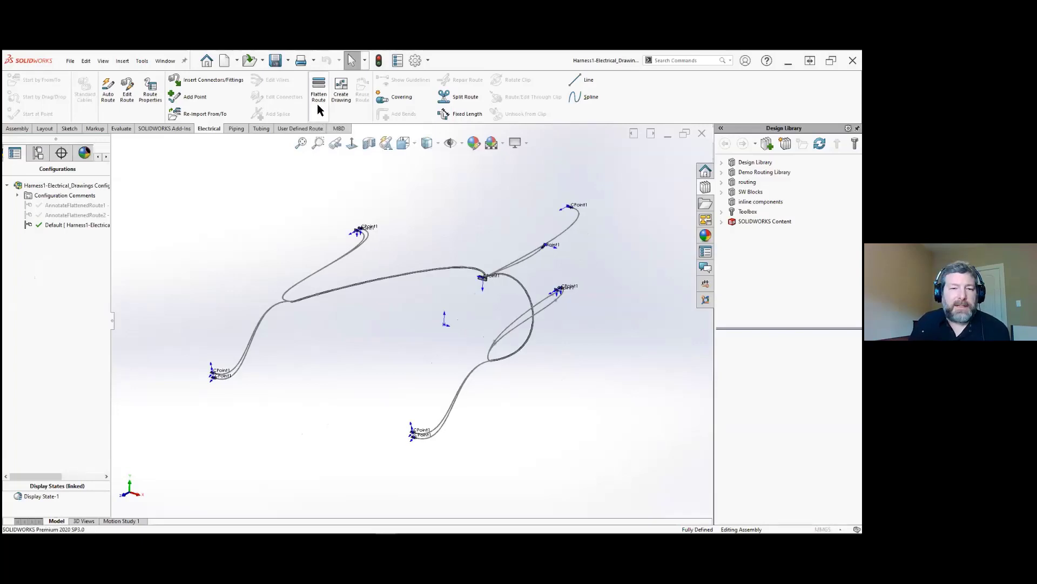
left_click(24, 277)
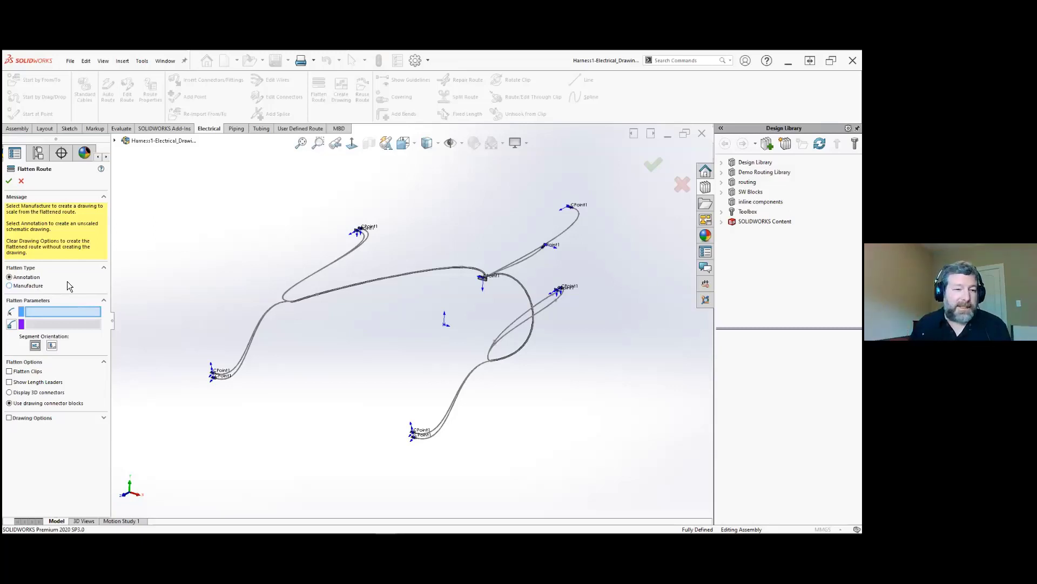
left_click(10, 182)
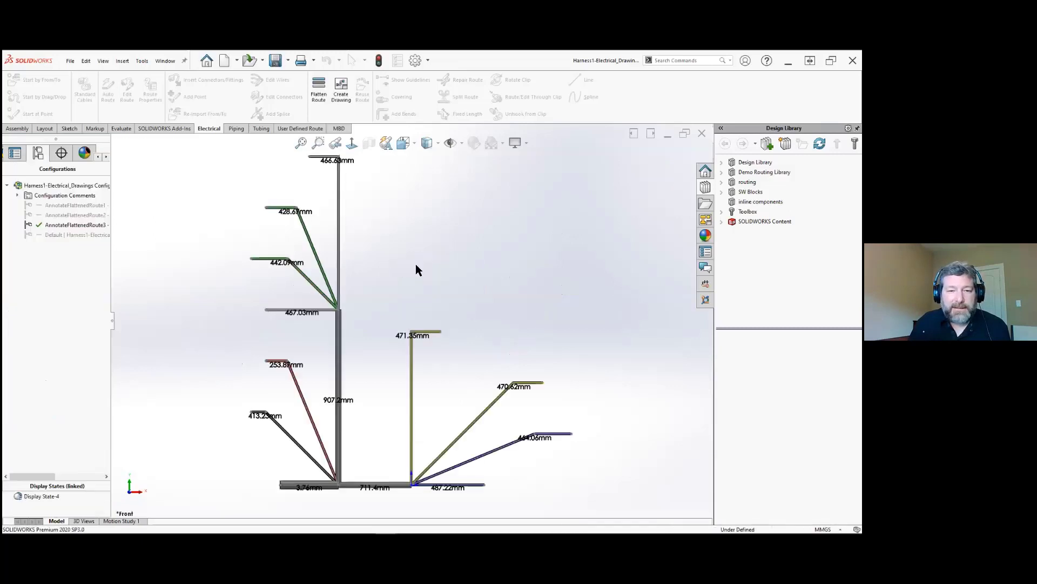
- Open the Harness1 drawing from the flattened route and examine its wire layout, connector tables and bill of materials
right_click(411, 244)
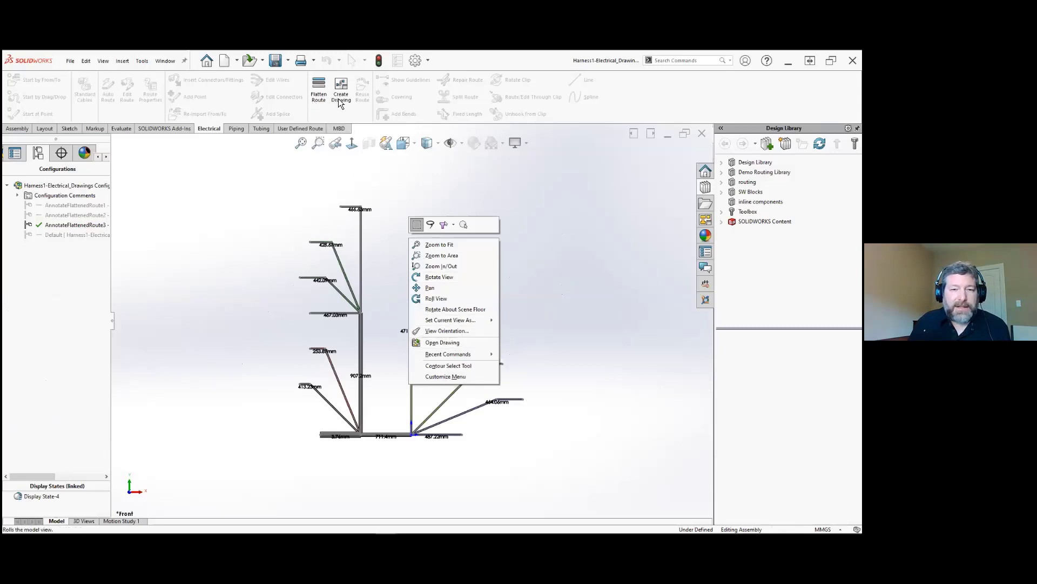
left_click(432, 346)
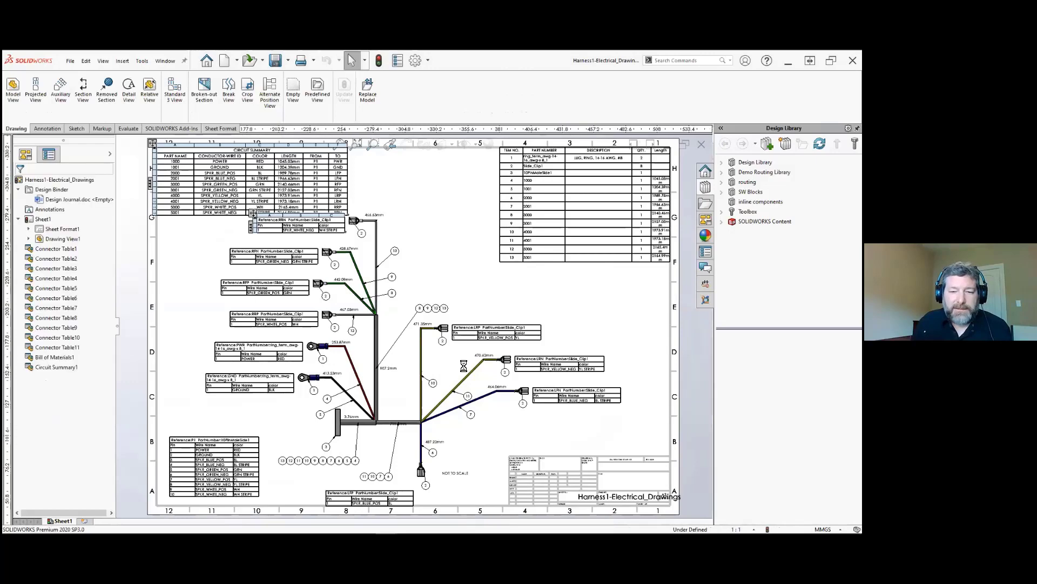
scroll(463, 364, "down", 2)
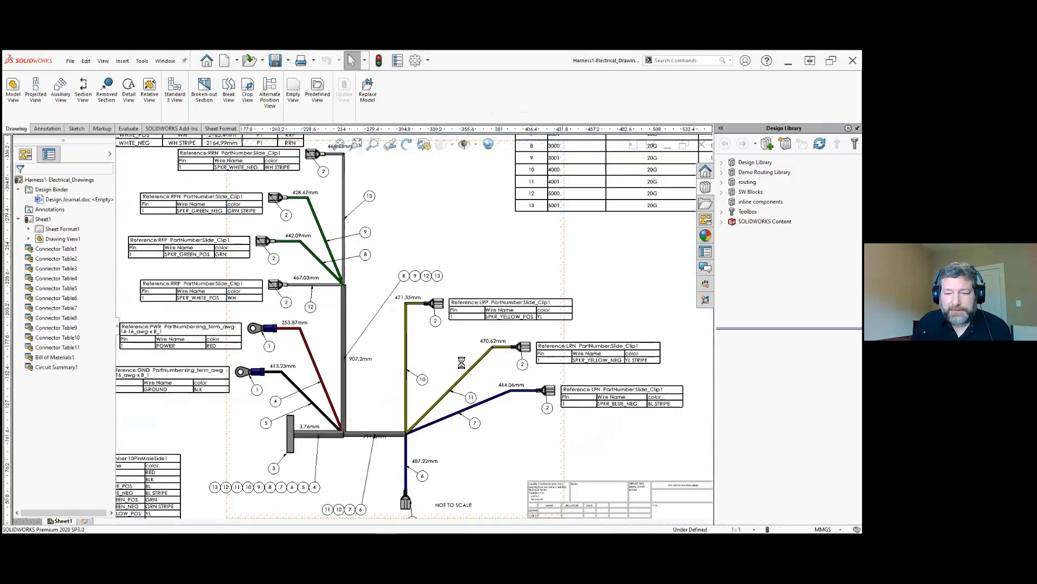
scroll(461, 363, "down", 1)
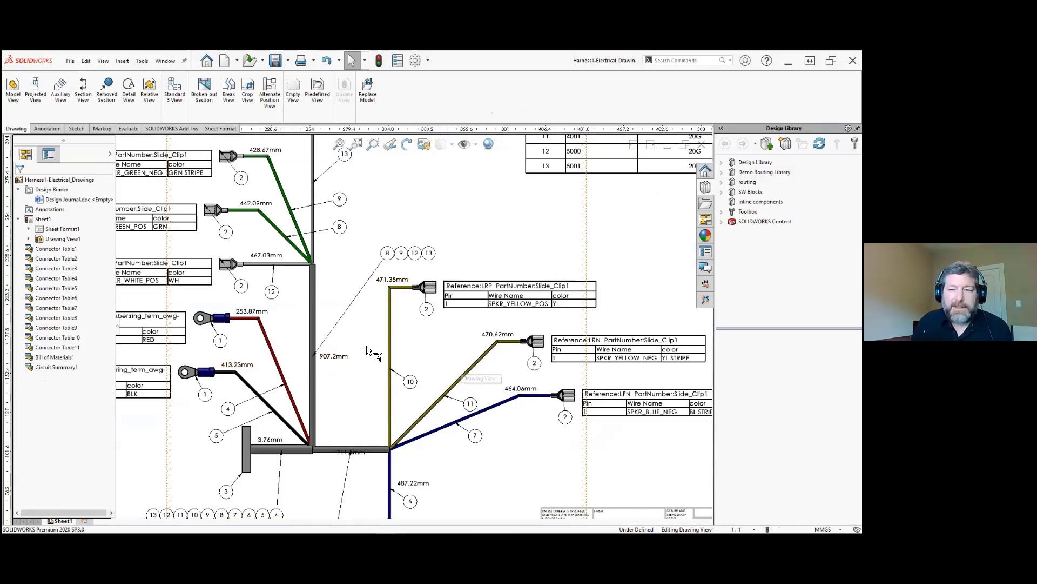
scroll(371, 345, "up", 2)
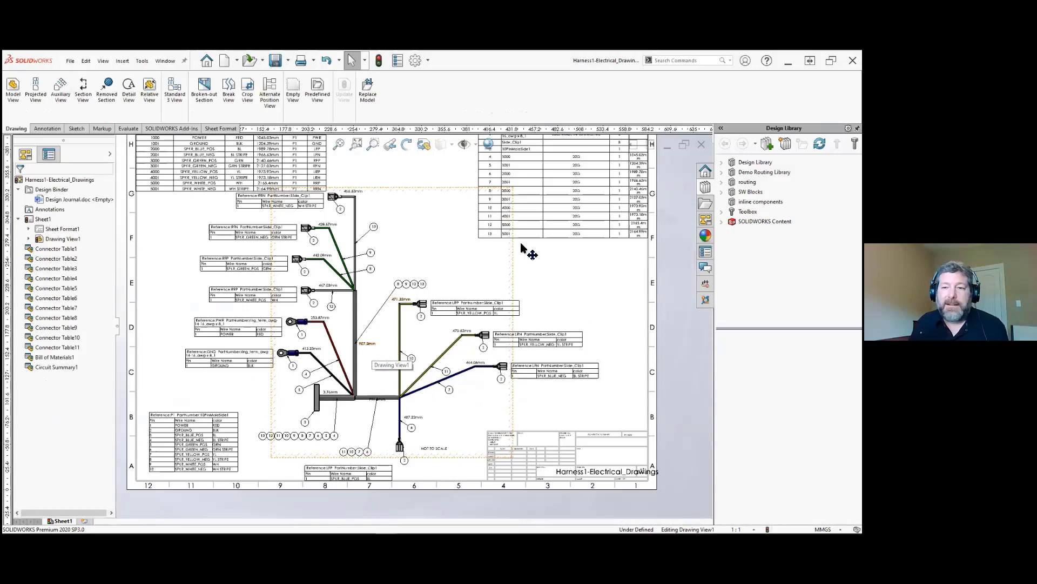
key("f")
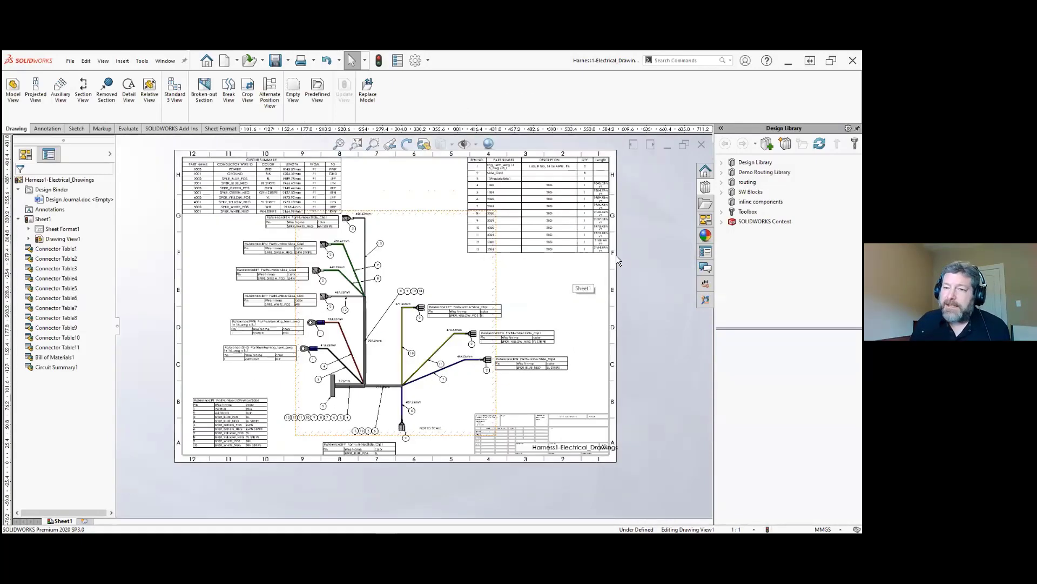
- Close the harness drawing and both electrical assemblies, discarding all changes, and open the Electrical_Drawing_2 assembly
left_click(700, 144)
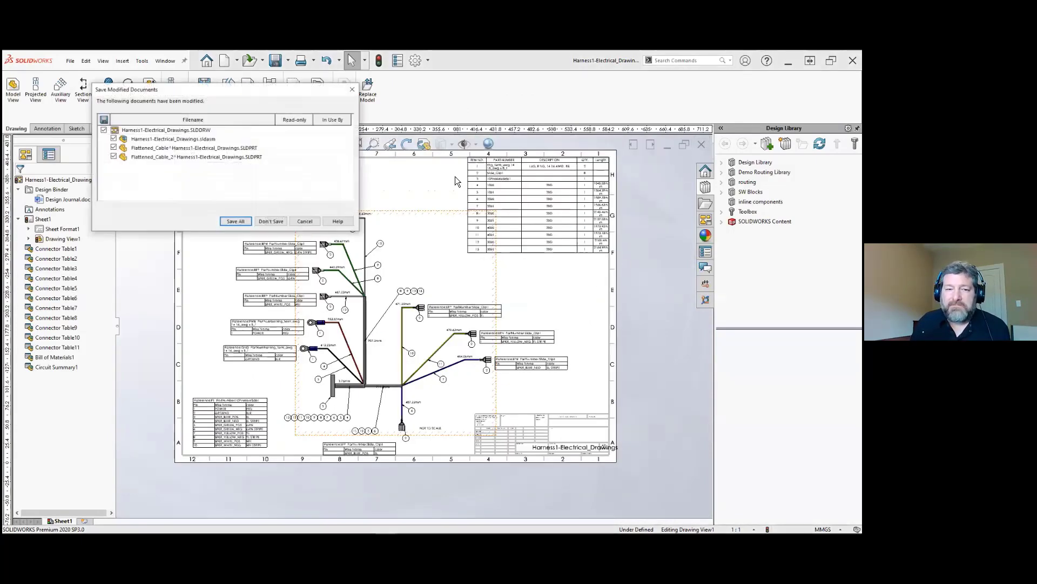
left_click(269, 220)
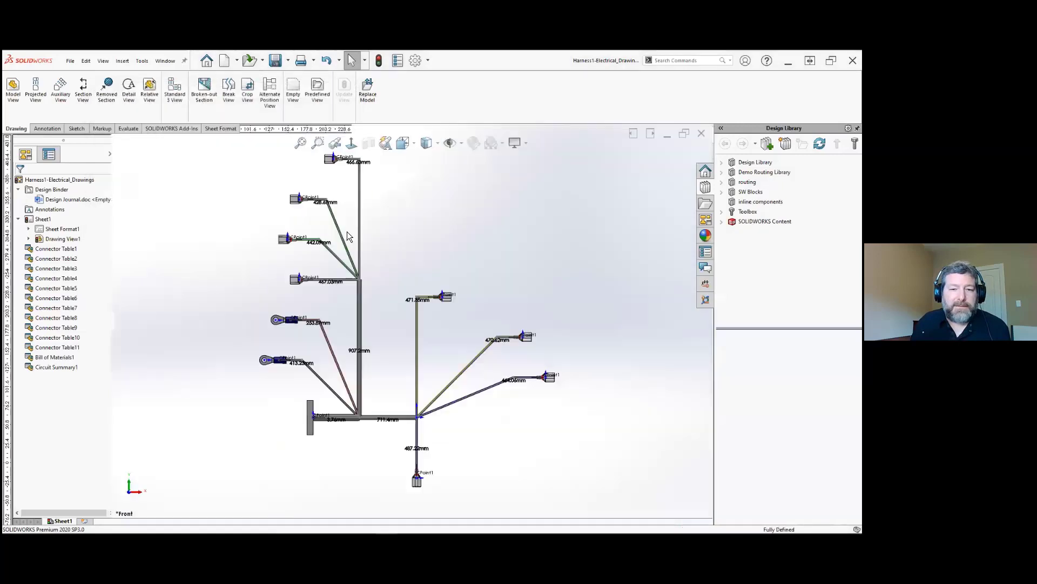
left_click(701, 133)
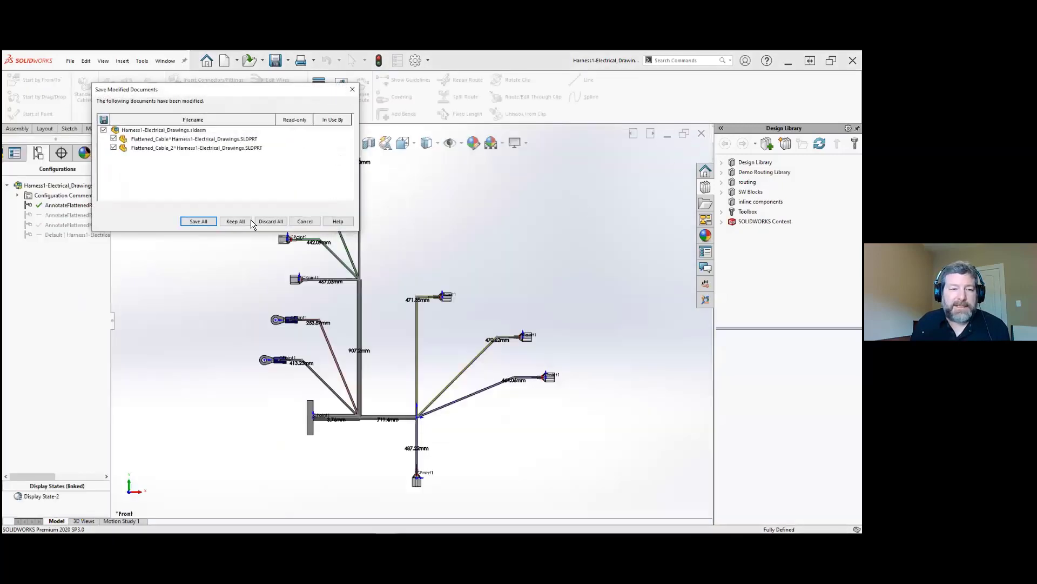
left_click(271, 219)
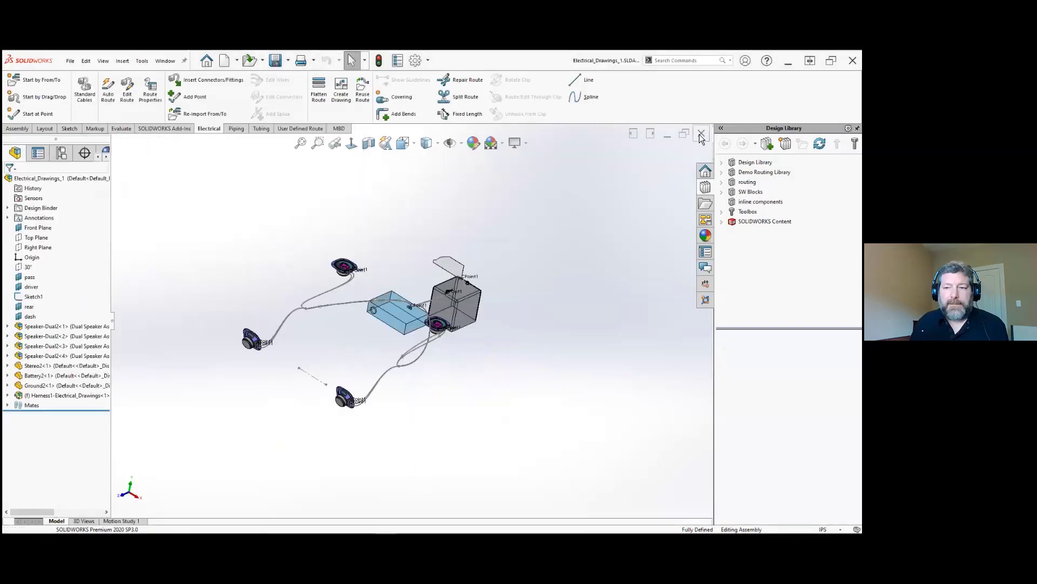
left_click(701, 133)
left_click(274, 218)
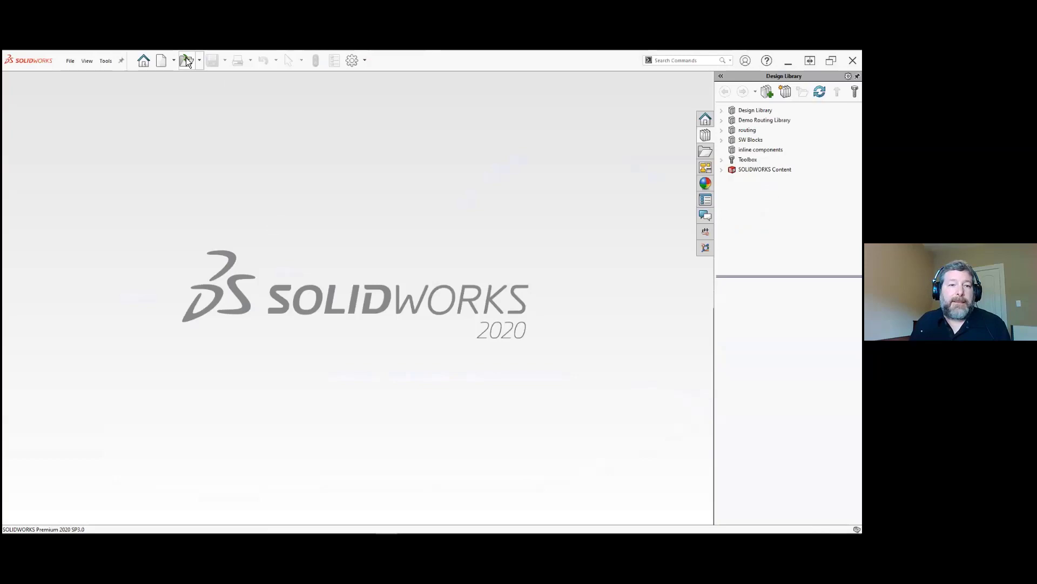
left_click(299, 266)
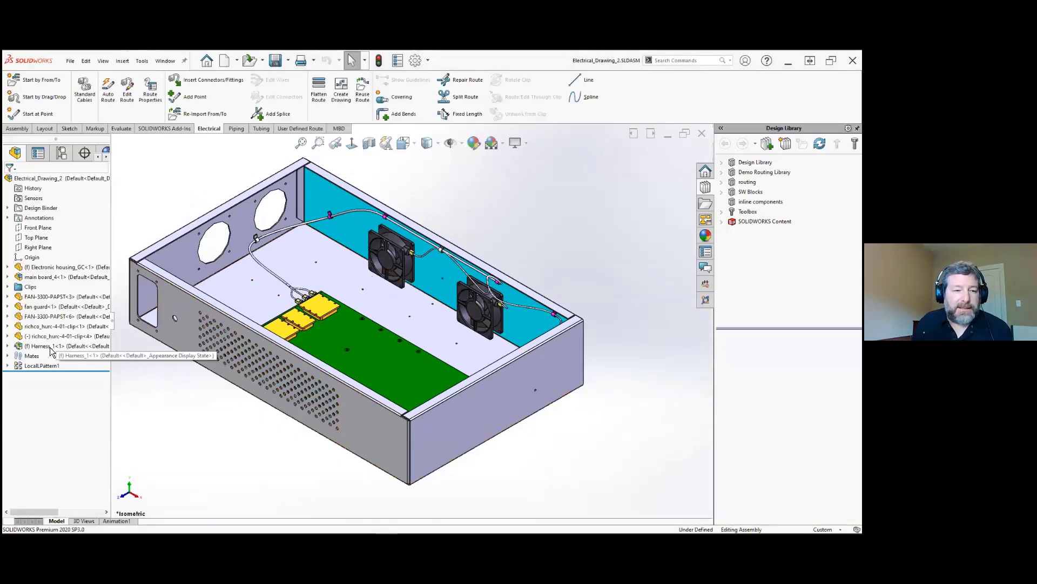
- Open the Harness_1 subassembly in its own window and flatten its route with the Manufacture type, referencing the long curved spline segment
left_click(50, 348)
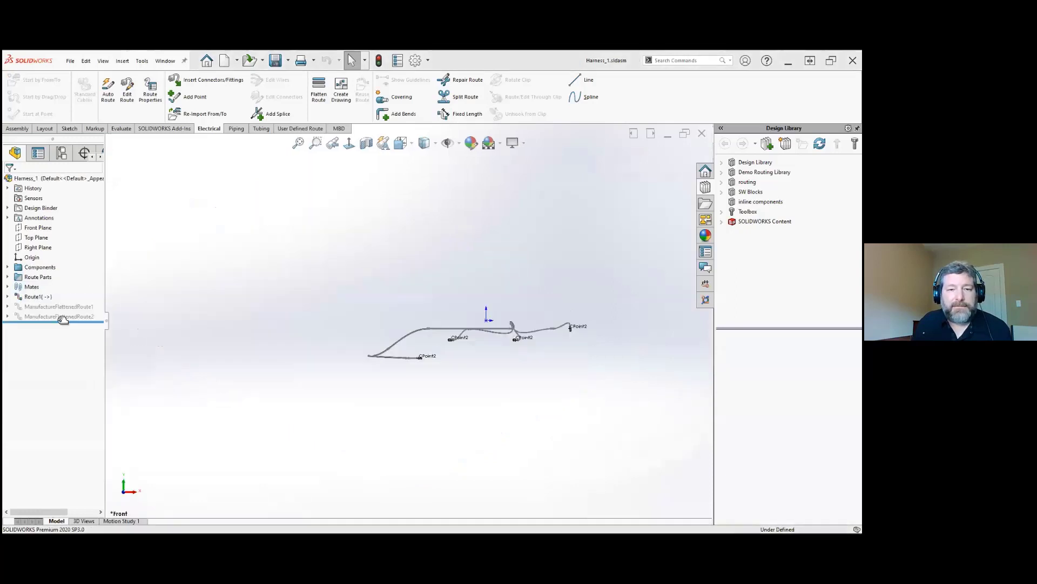
mouse_move(452, 332)
middle_mouse_down()
mouse_move(491, 311)
mouse_move(419, 277)
middle_mouse_up()
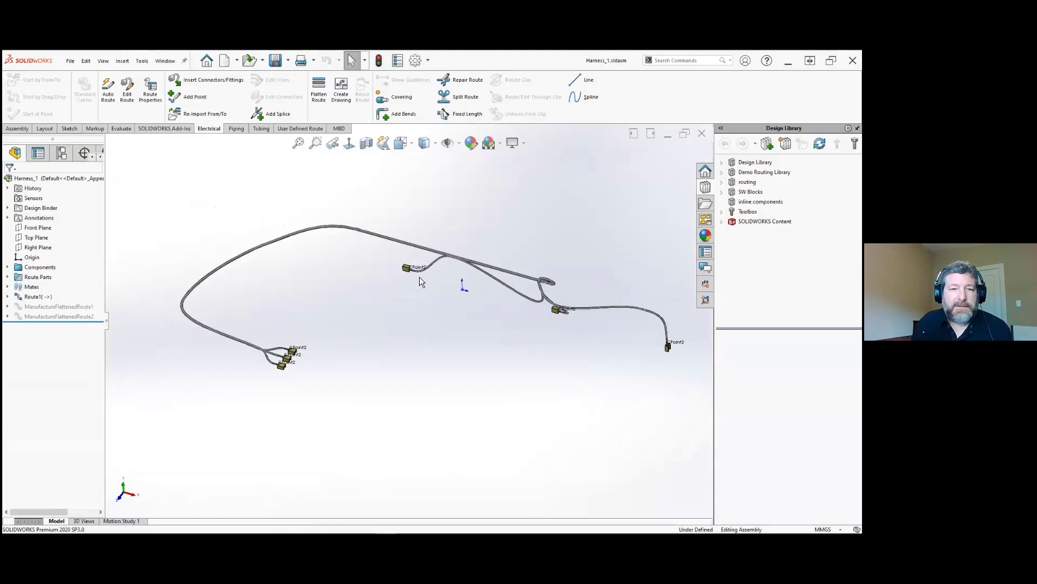
left_click(322, 97)
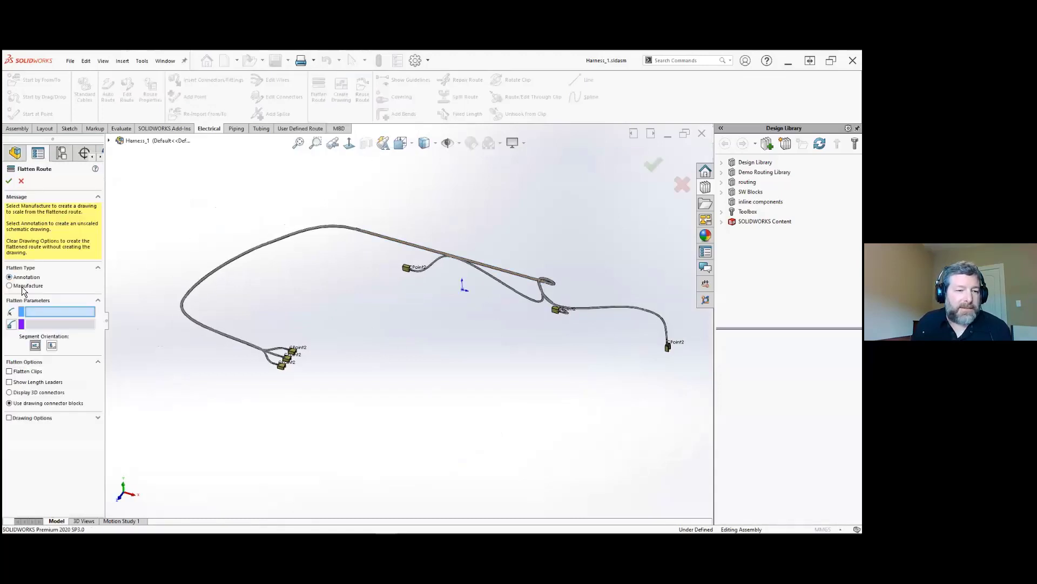
left_click(20, 286)
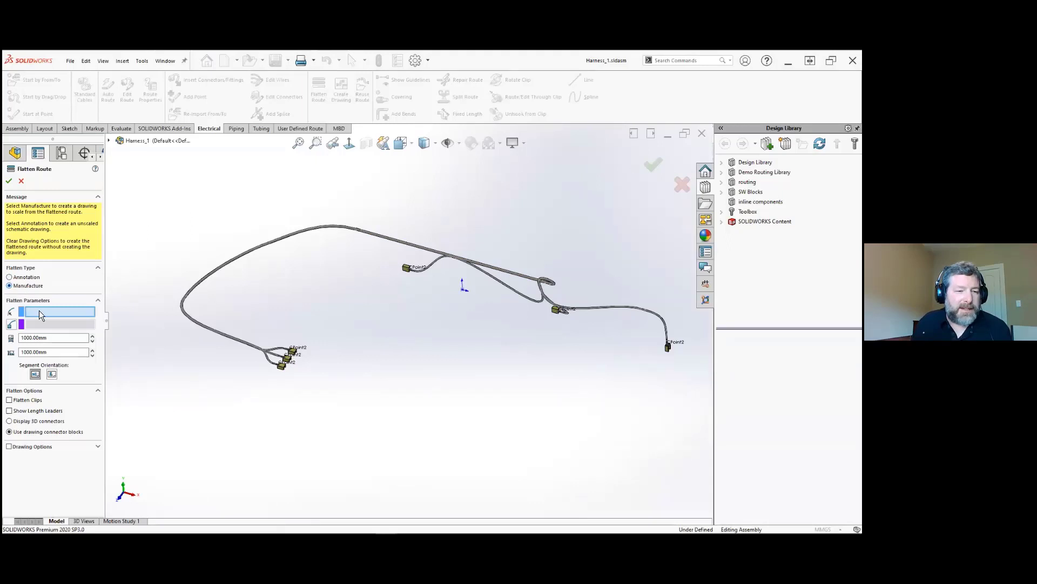
left_click(216, 275)
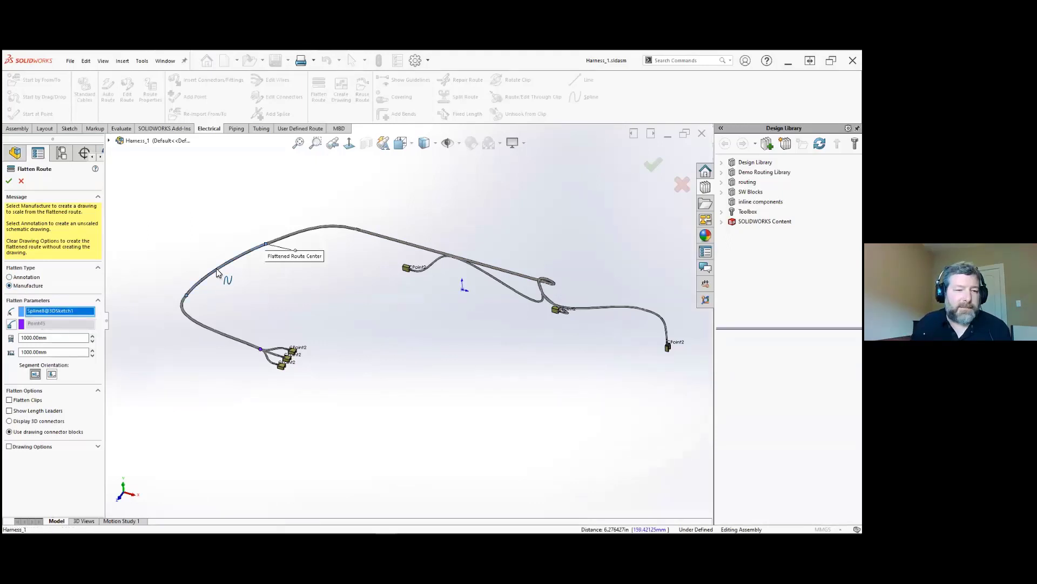
left_click(9, 182)
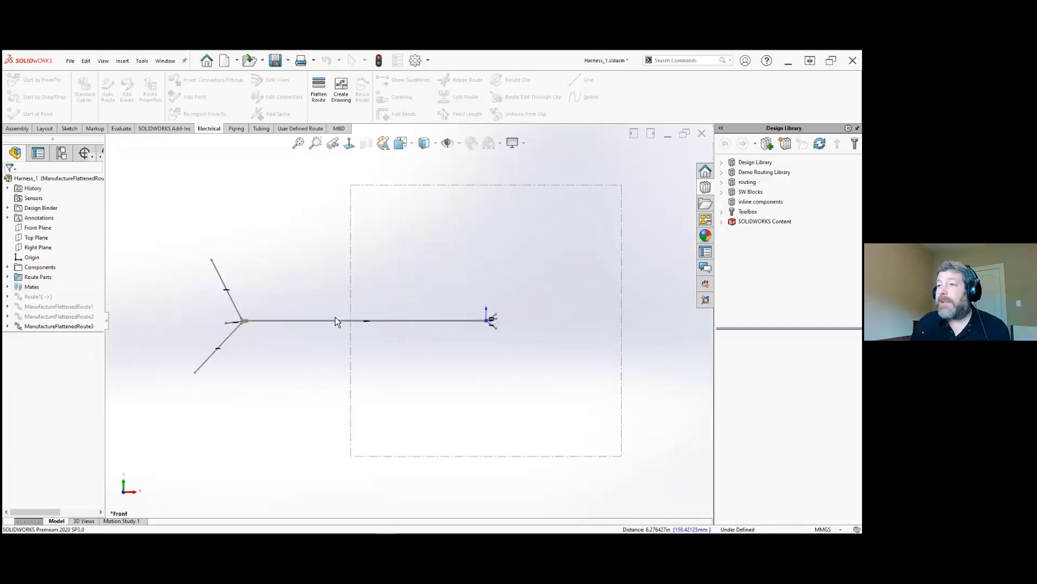
- Edit the new flattened route, rotating the middle short branch of the three-way end by about -12.18 degrees
scroll(482, 327, "down", 10)
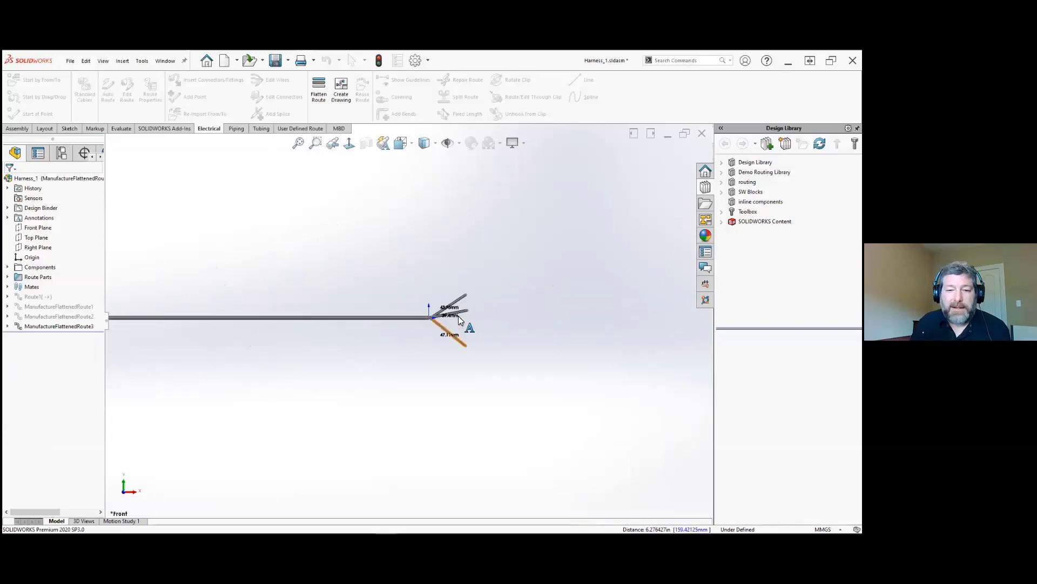
right_click(74, 326)
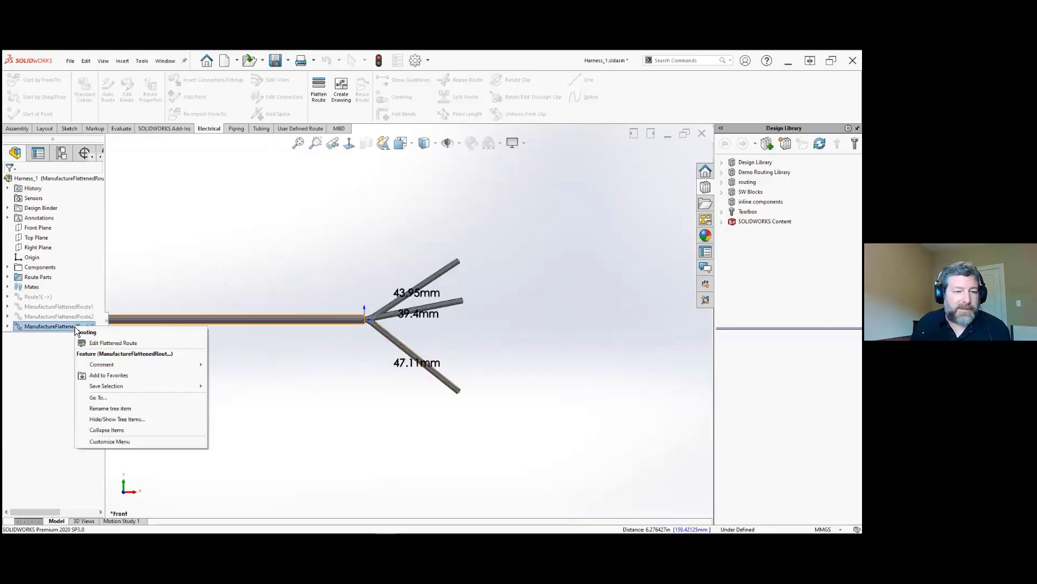
left_click(106, 345)
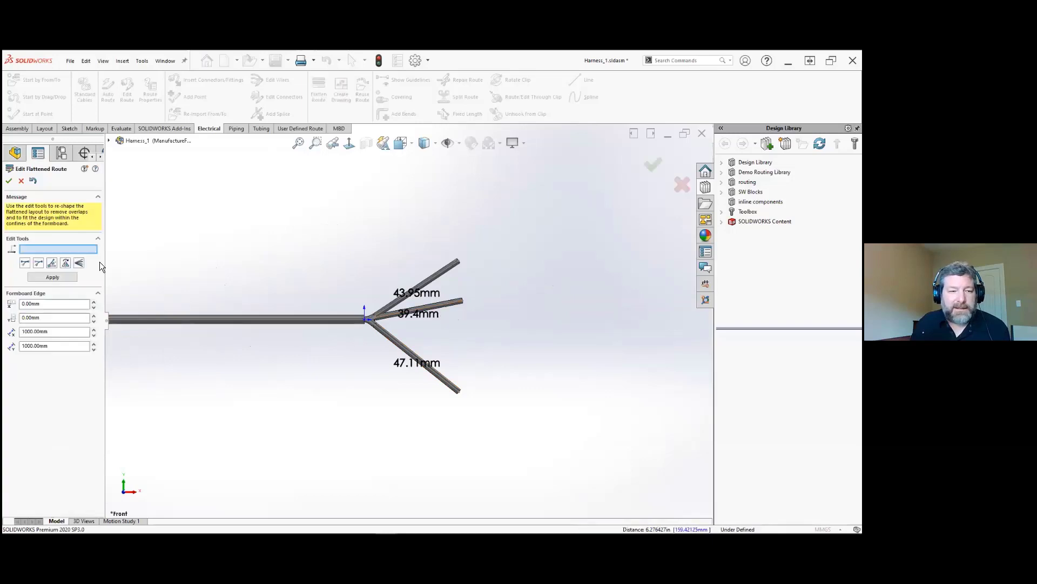
left_click(52, 263)
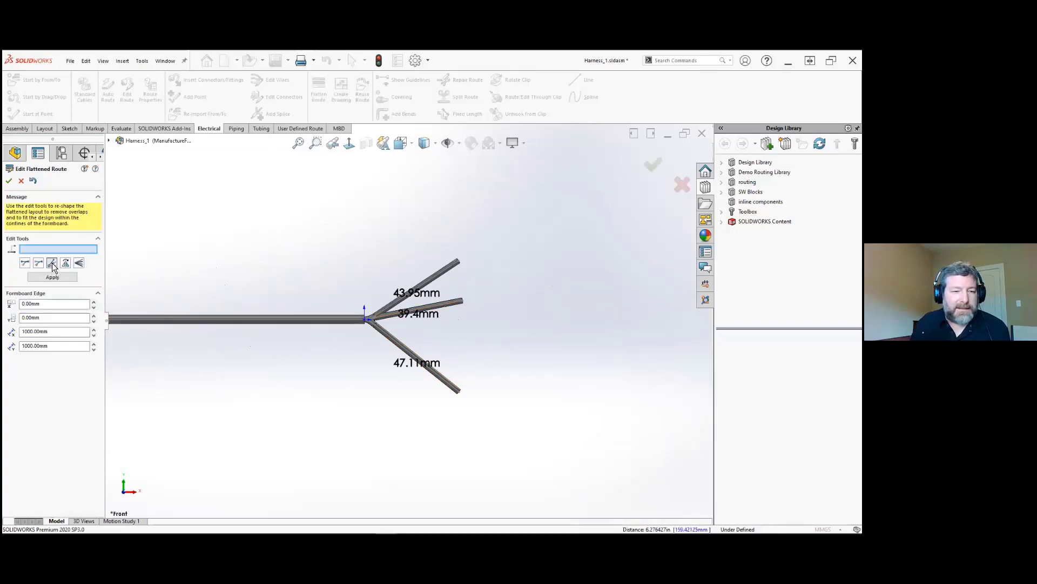
left_click(443, 308)
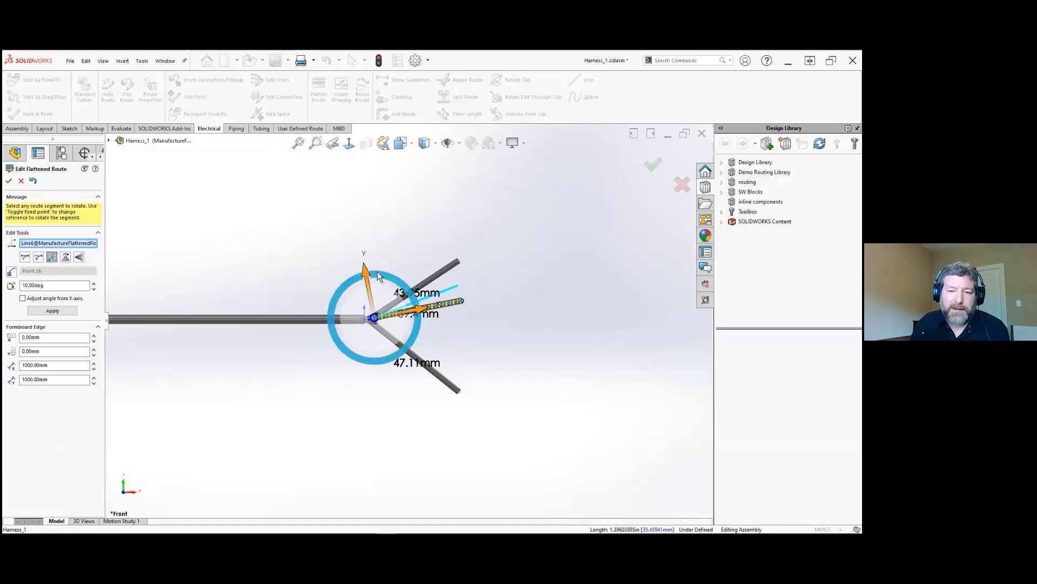
left_click_drag(379, 273, 394, 289)
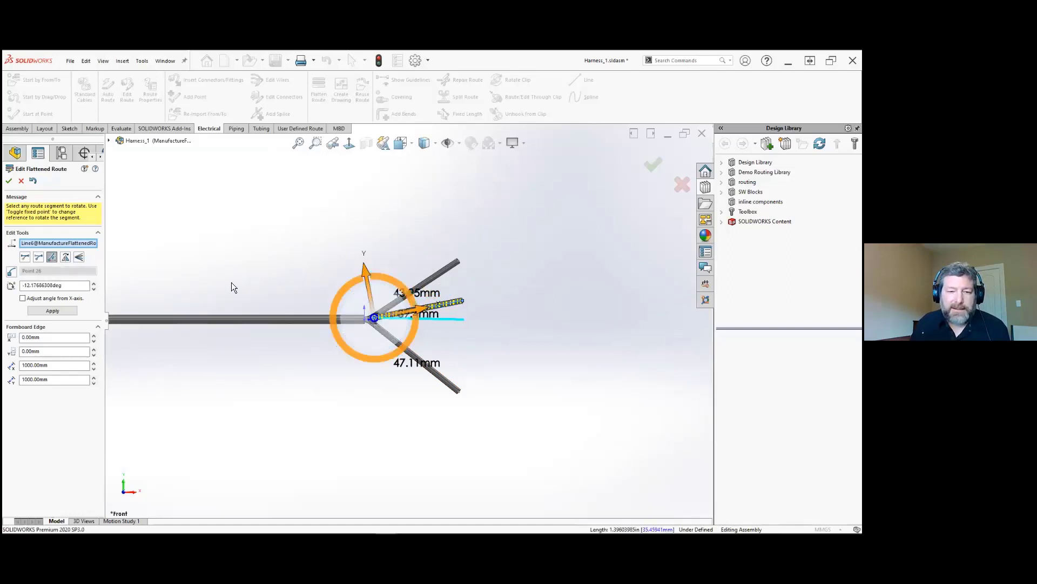
left_click(52, 310)
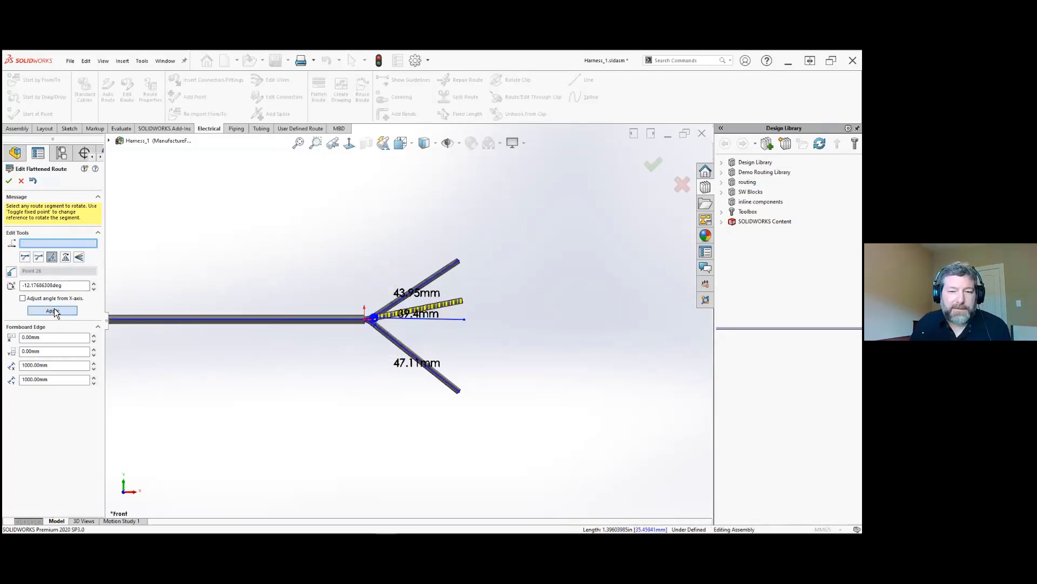
left_click(9, 181)
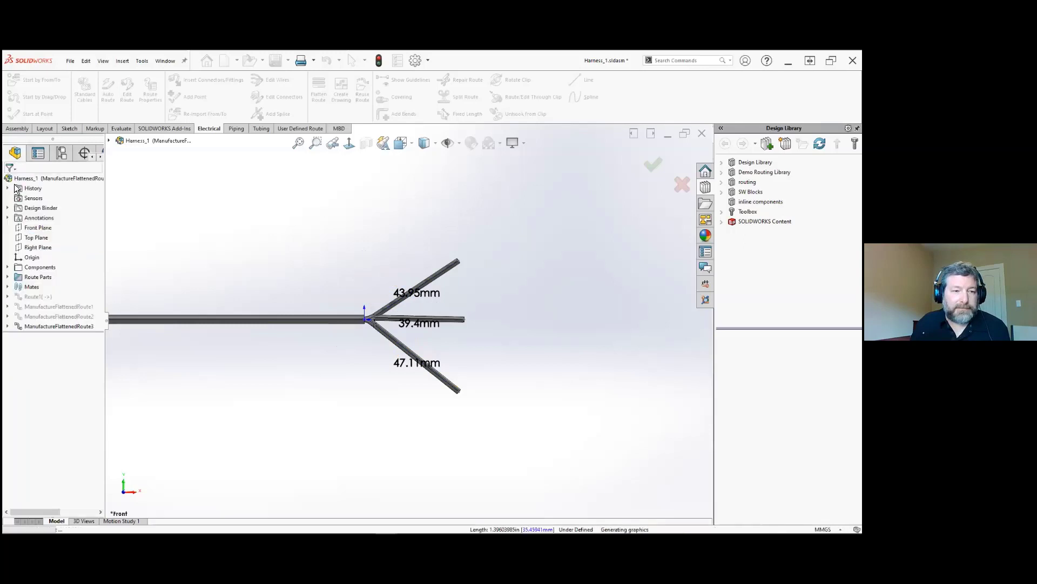
- Open the Harness_1 drawing from the flattened route and examine its segment lengths, connector blocks, balloons and tables
right_click(313, 284)
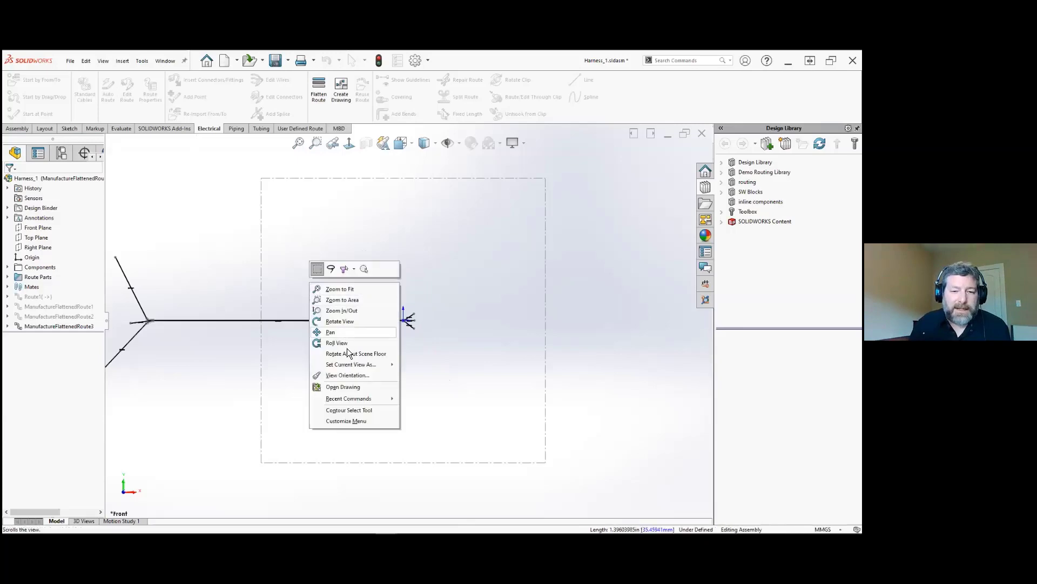
left_click(345, 388)
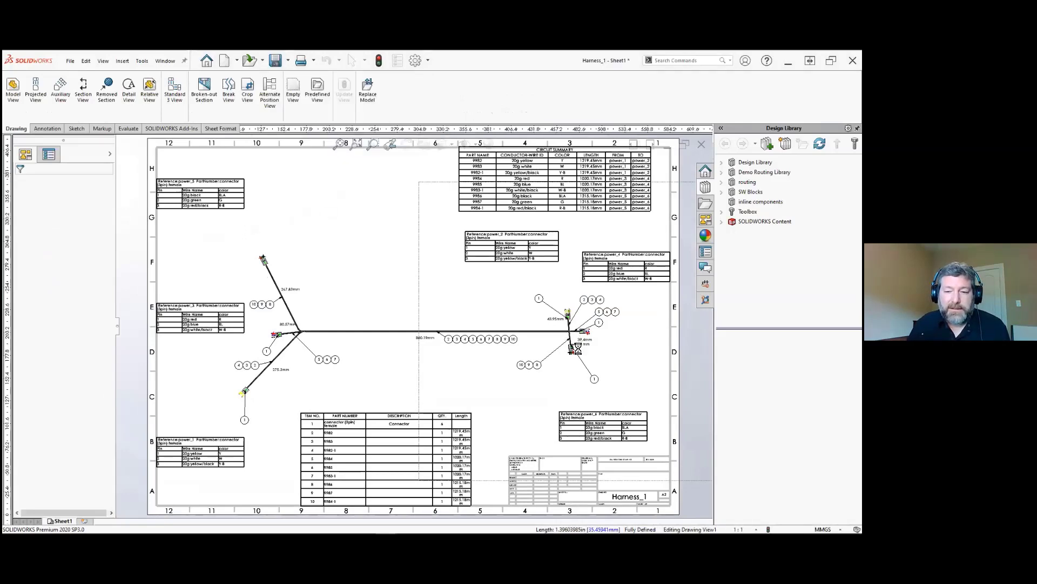
scroll(577, 349, "down", 1)
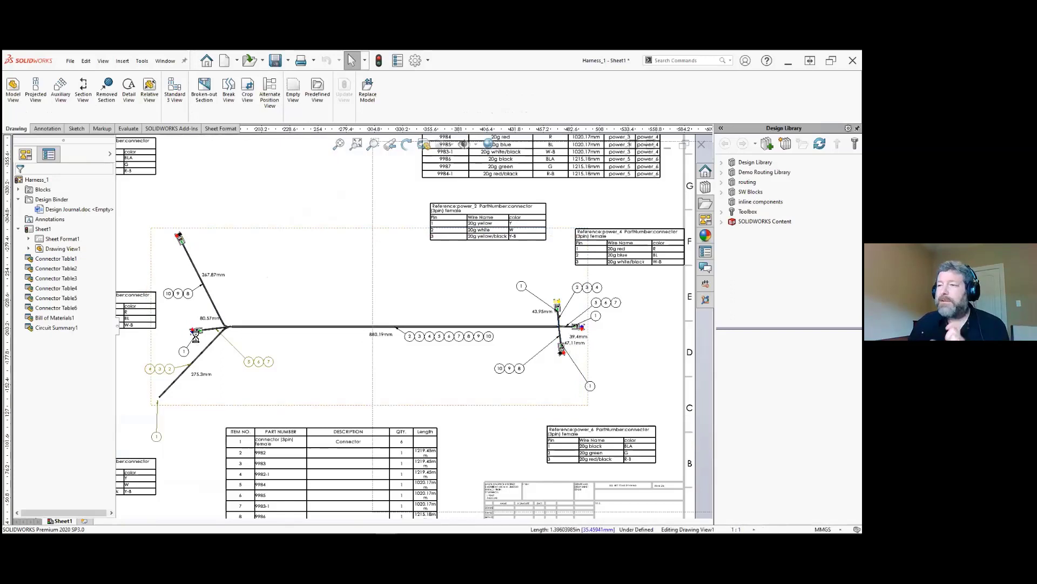
scroll(192, 336, "down", 3)
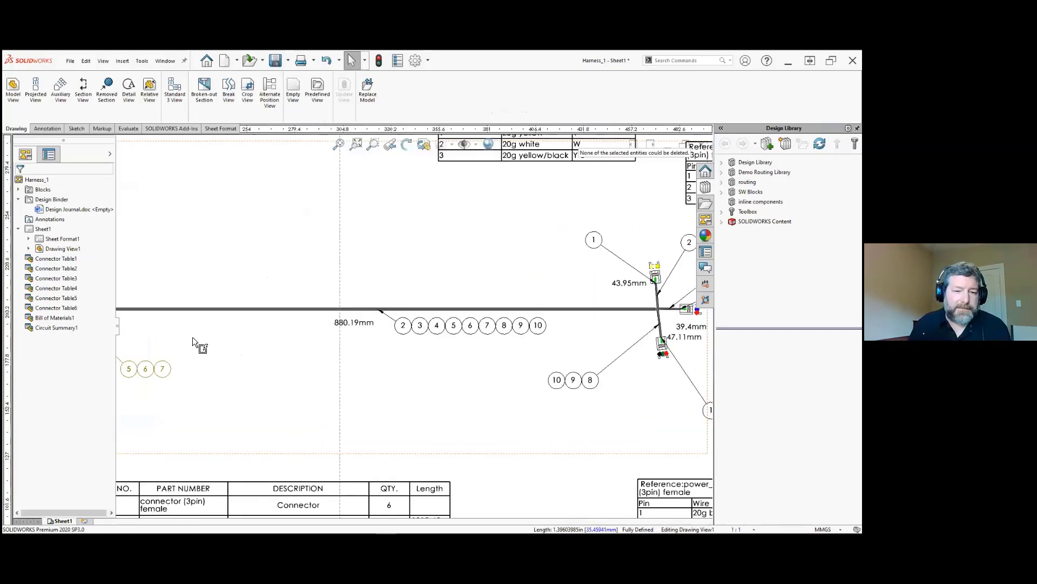
scroll(644, 349, "down", 4)
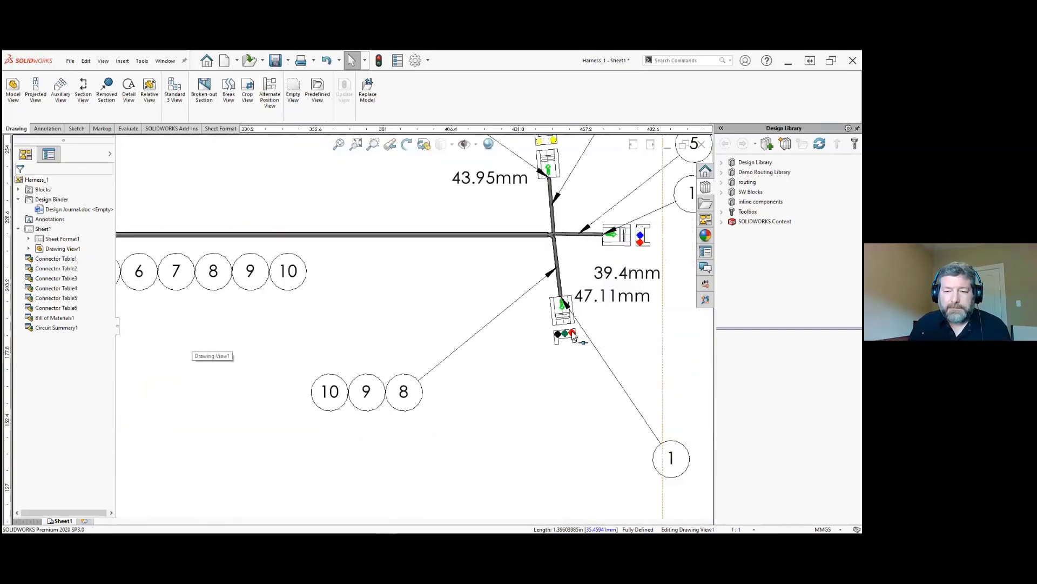
scroll(425, 319, "up", 5)
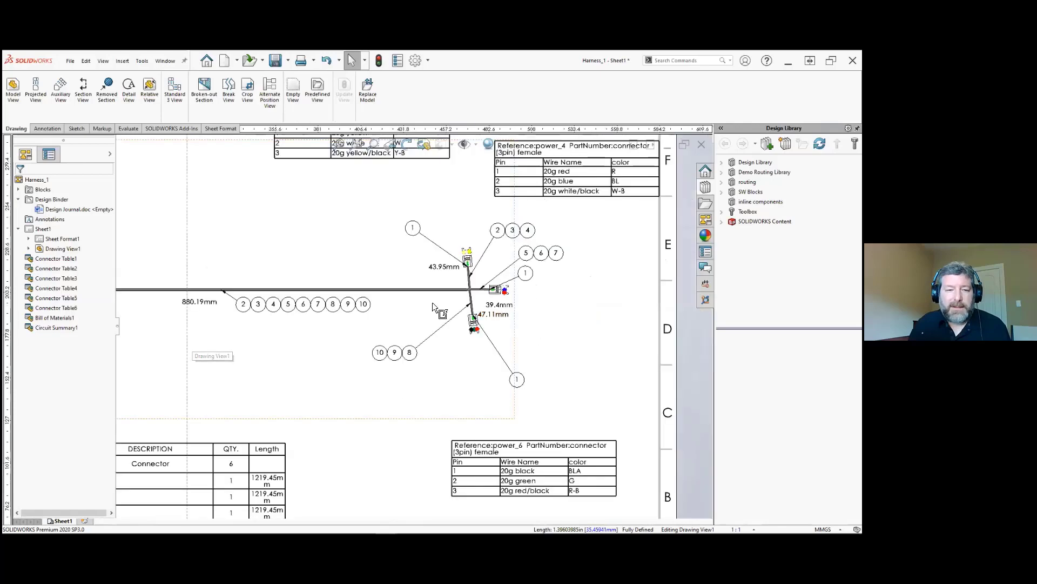
scroll(361, 313, "up", 2)
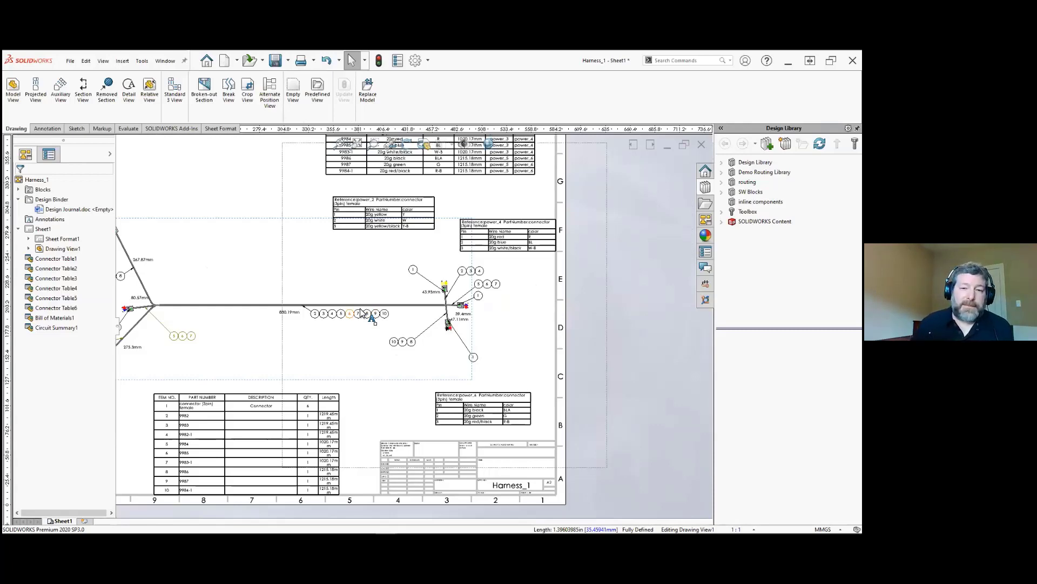
scroll(244, 303, "up", 2)
scroll(247, 311, "down", 2)
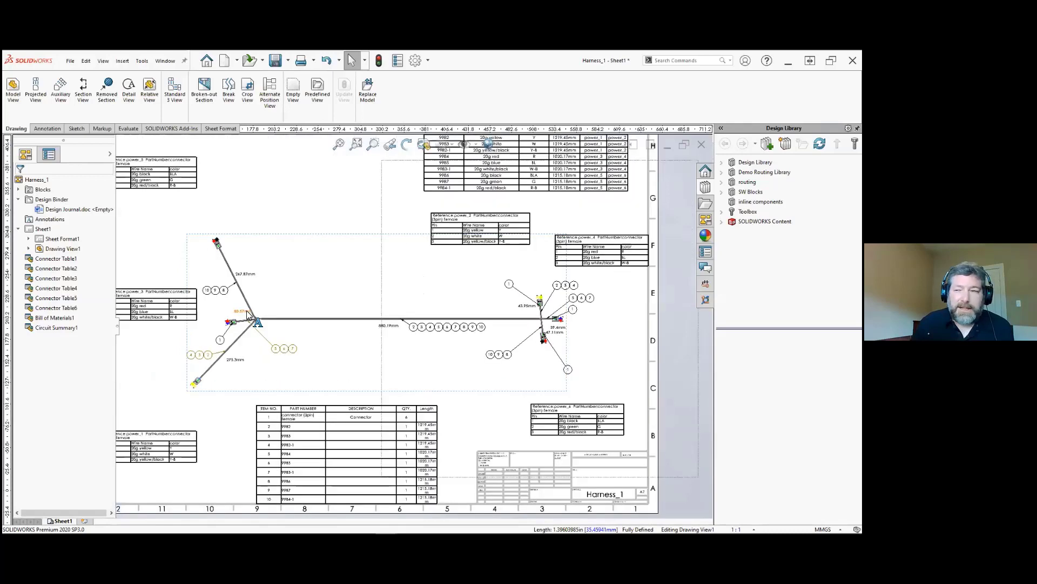
scroll(248, 316, "down", 1)
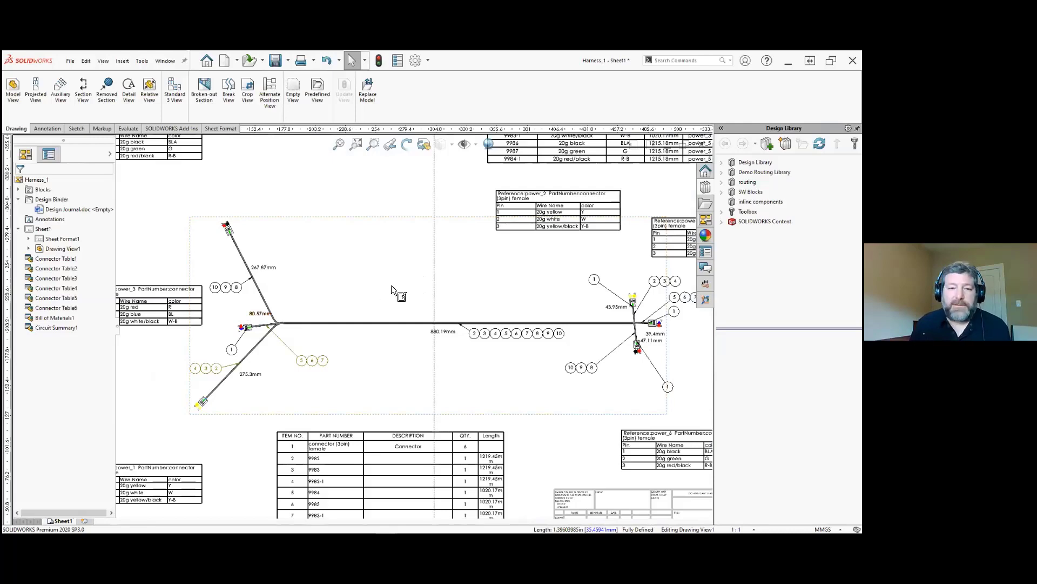
left_click(339, 144)
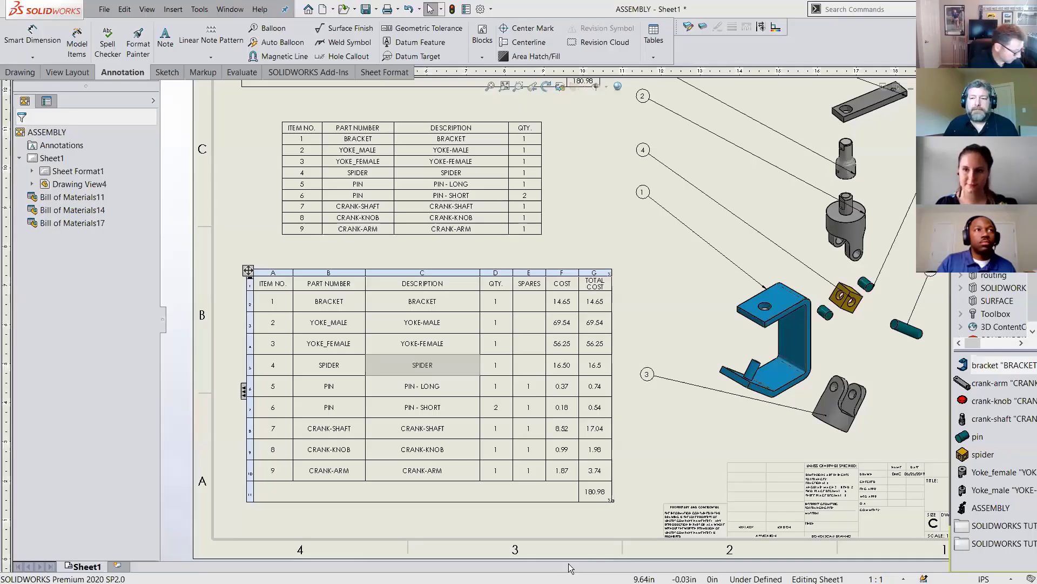
- Switch to the running PowerPoint slide show and advance to the slide announcing the next webinar
key("super+Tab")
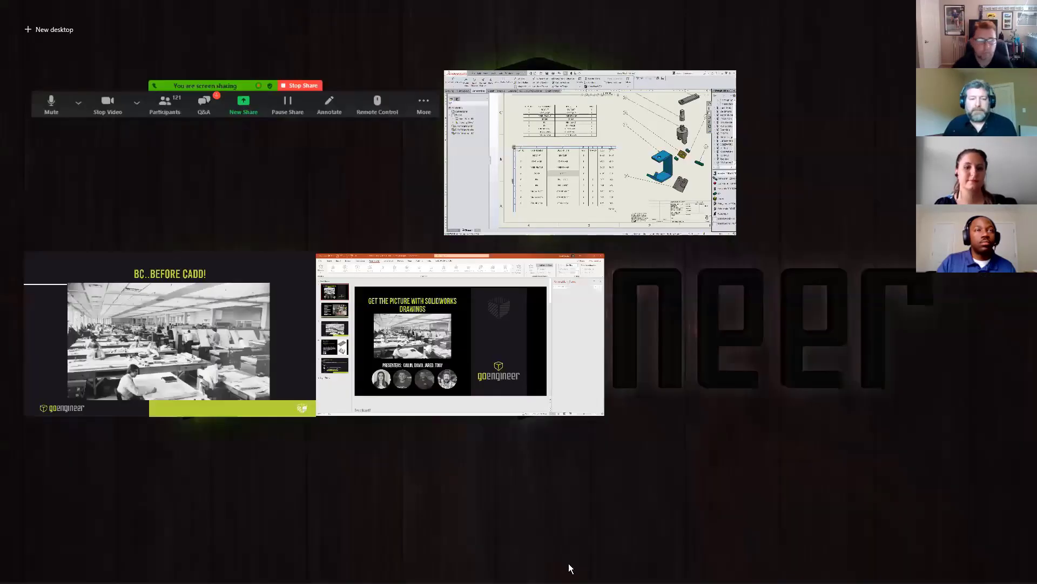
left_click(137, 312)
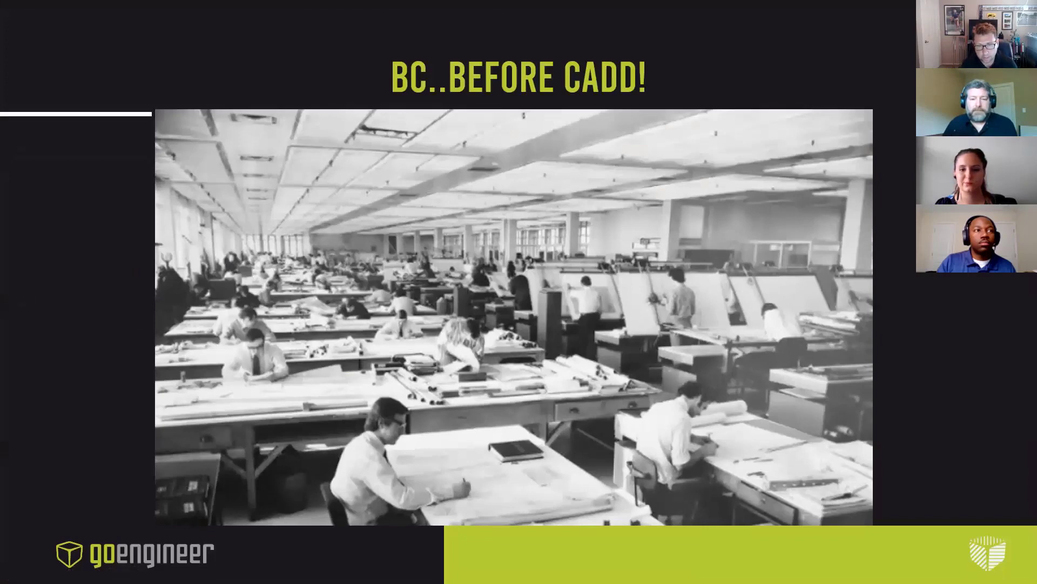
key("Right")
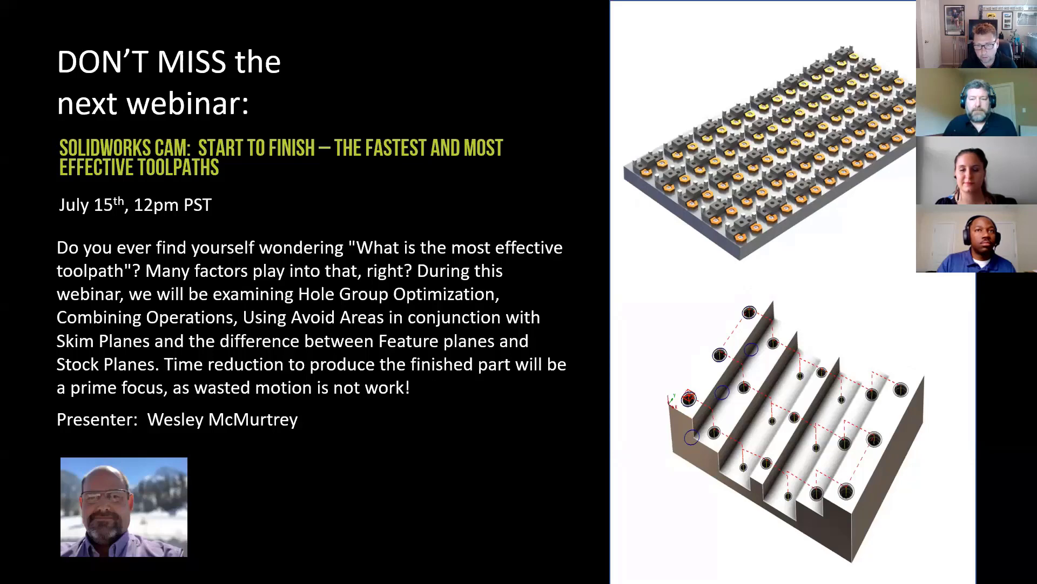
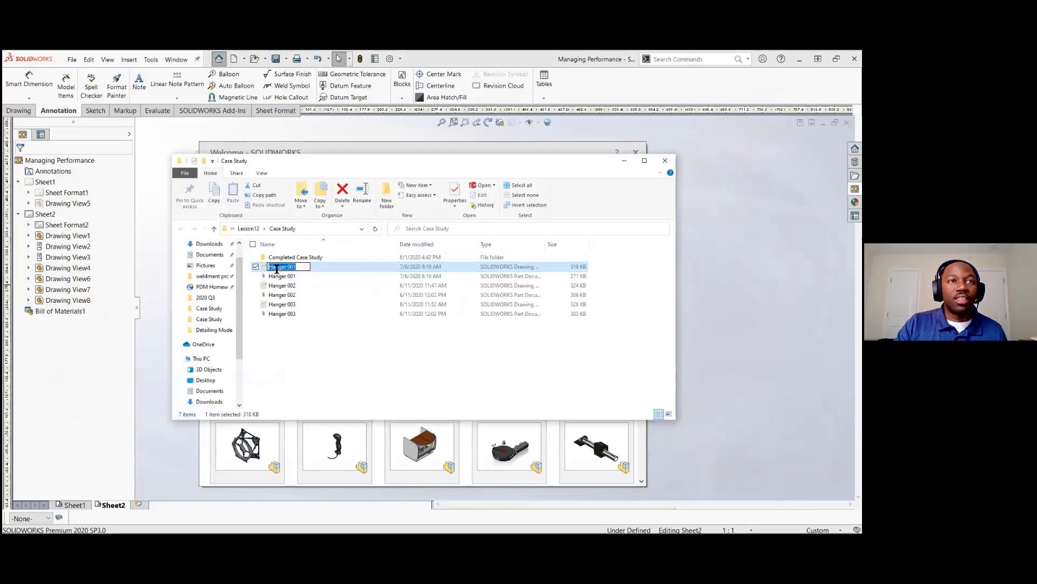
- Open the Hanger 001 drawing from the Case Study folder using SOLIDWORKS Launcher
left_click(318, 297)
left_click(276, 269)
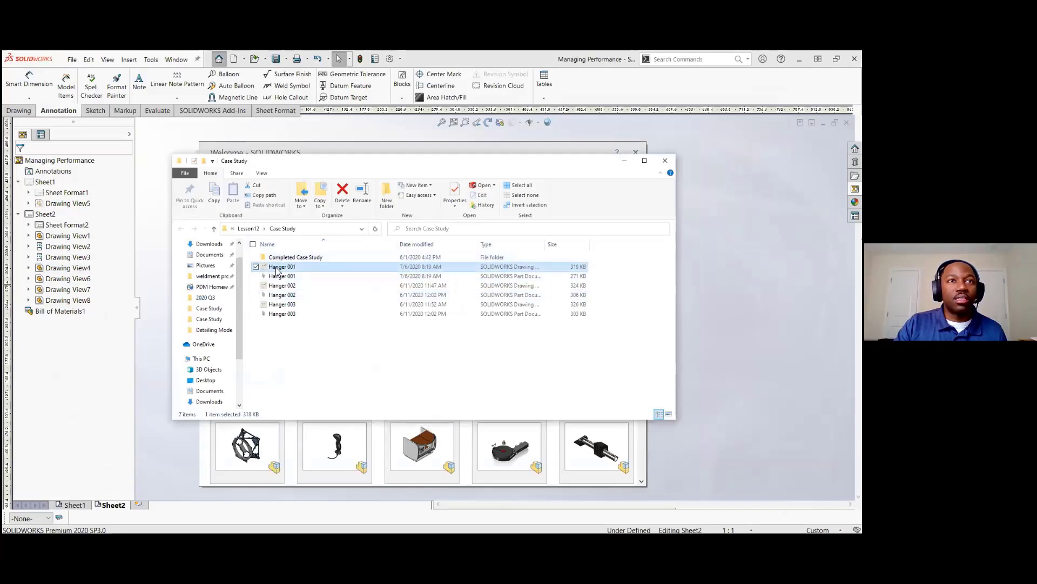
right_click(276, 269)
left_click(238, 276)
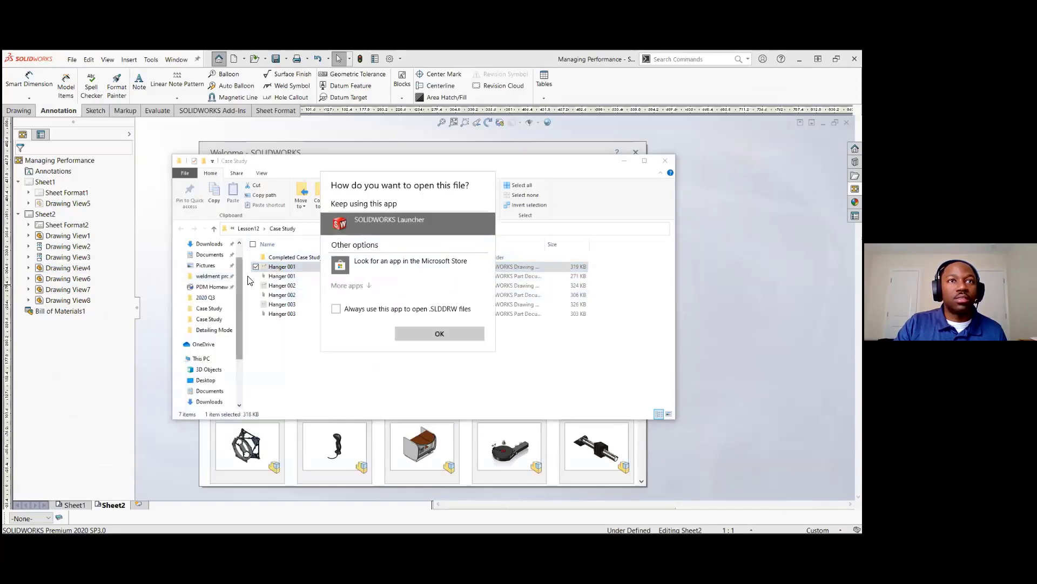
left_click(428, 330)
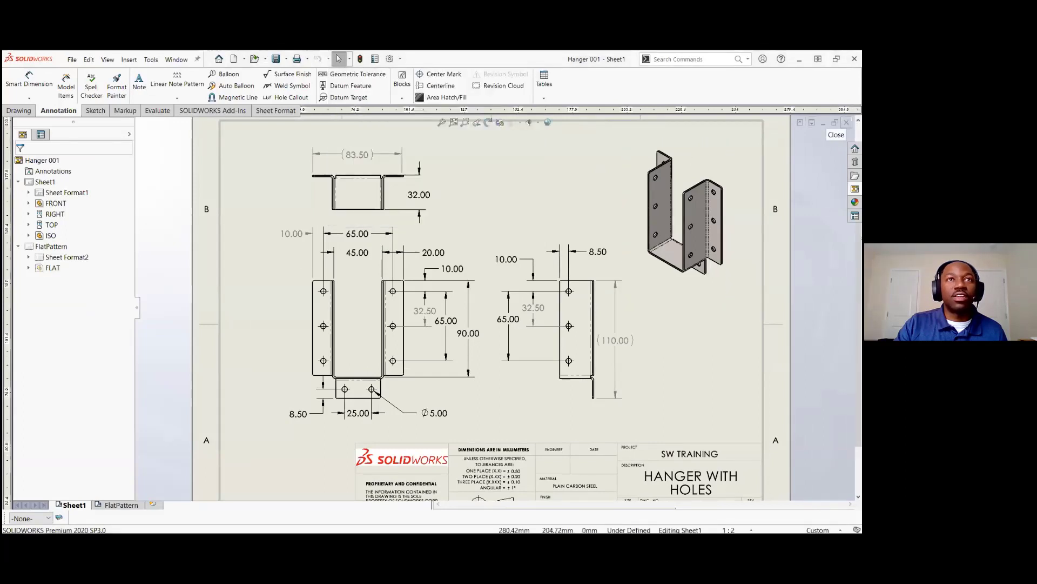
left_click(253, 60)
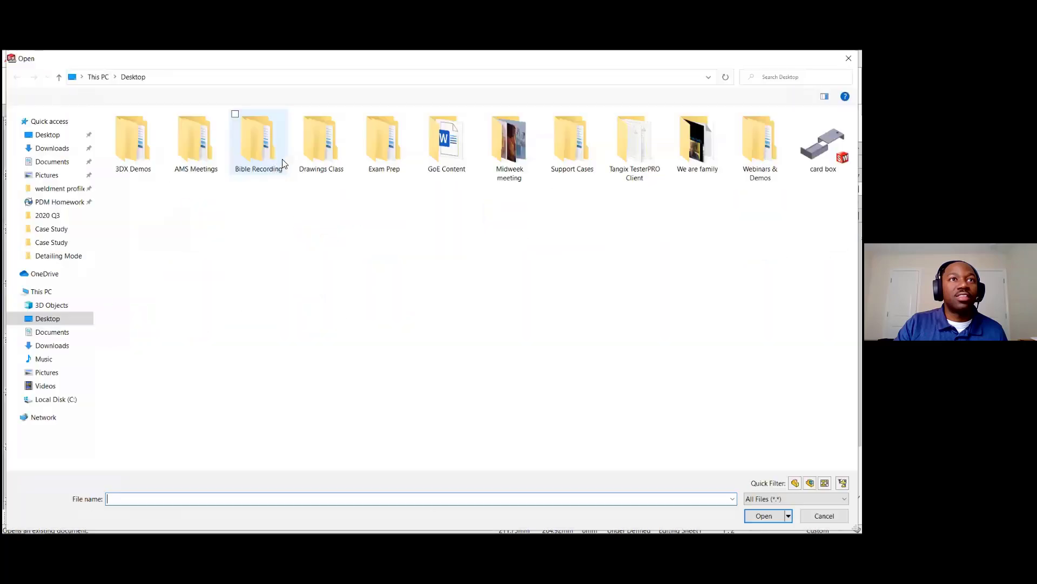
left_click(848, 58)
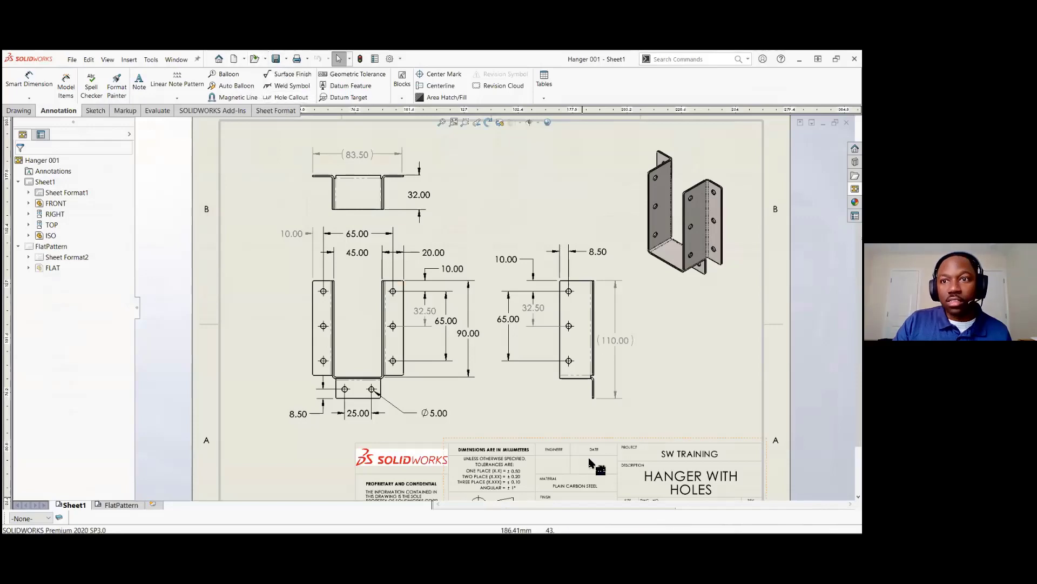
scroll(594, 463, "up", 3)
scroll(605, 456, "down", 5)
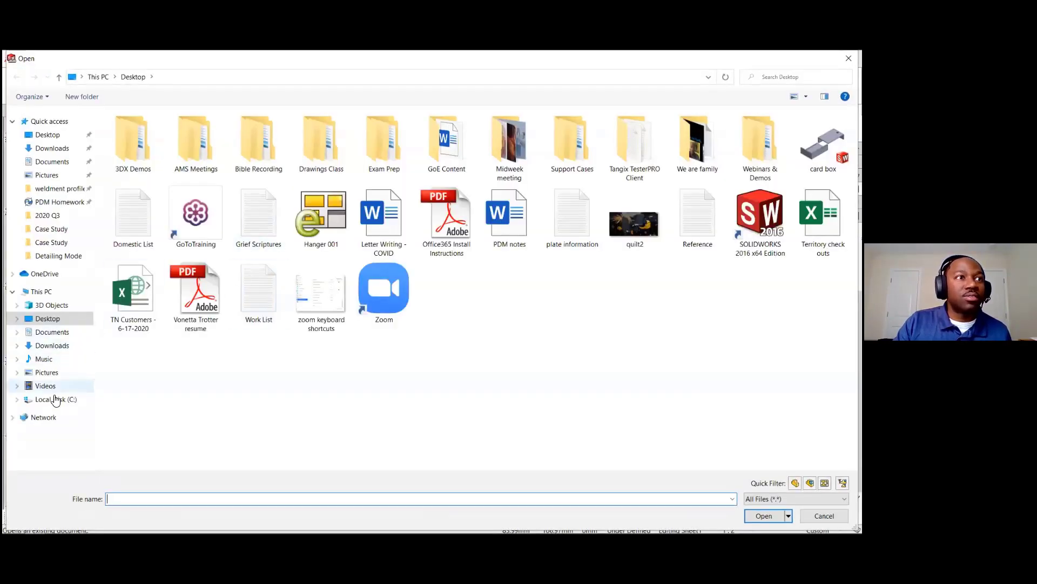
left_click(55, 399)
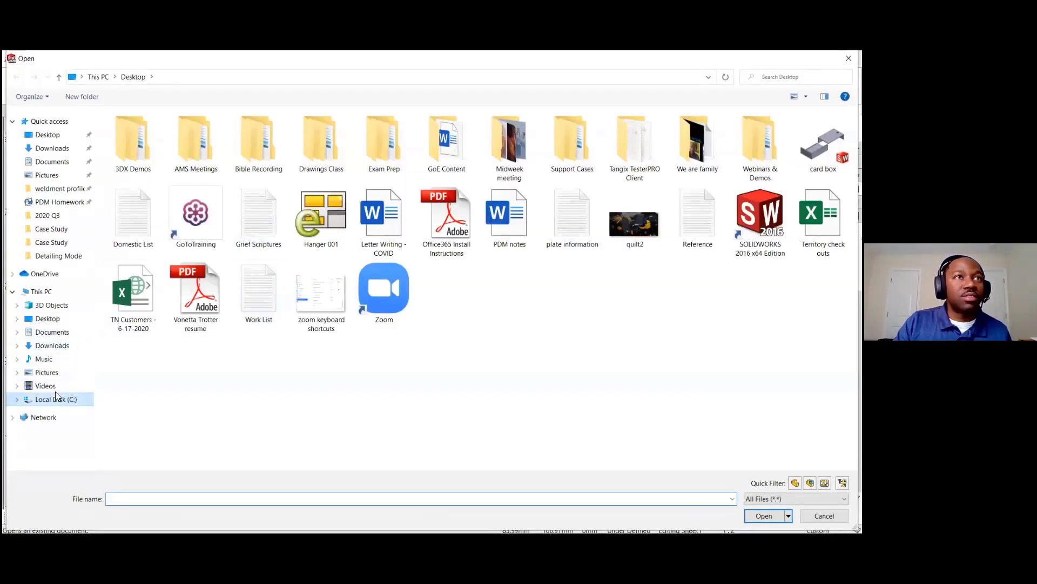
left_click(174, 325)
double_click(174, 324)
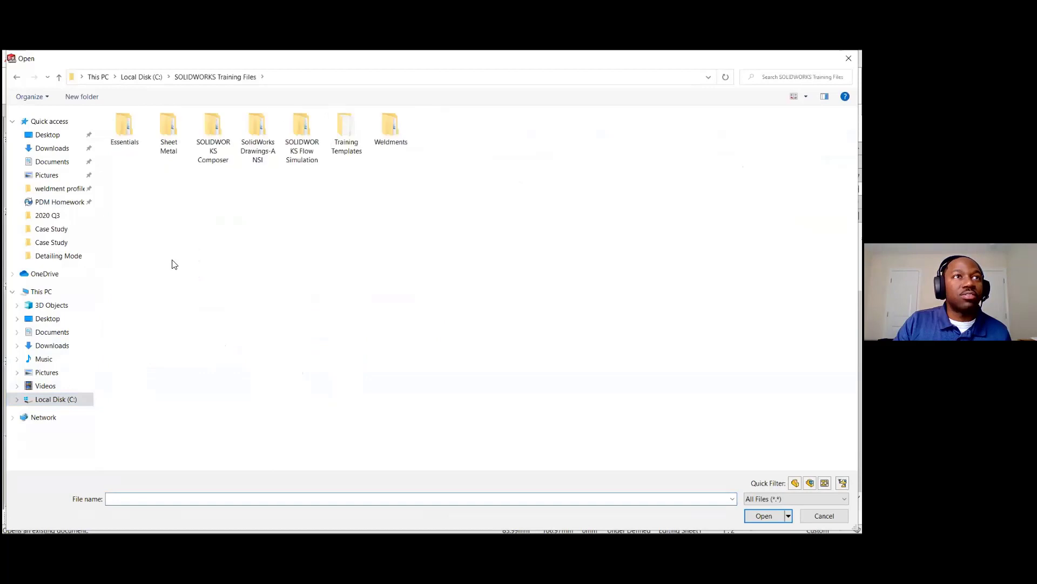
double_click(258, 140)
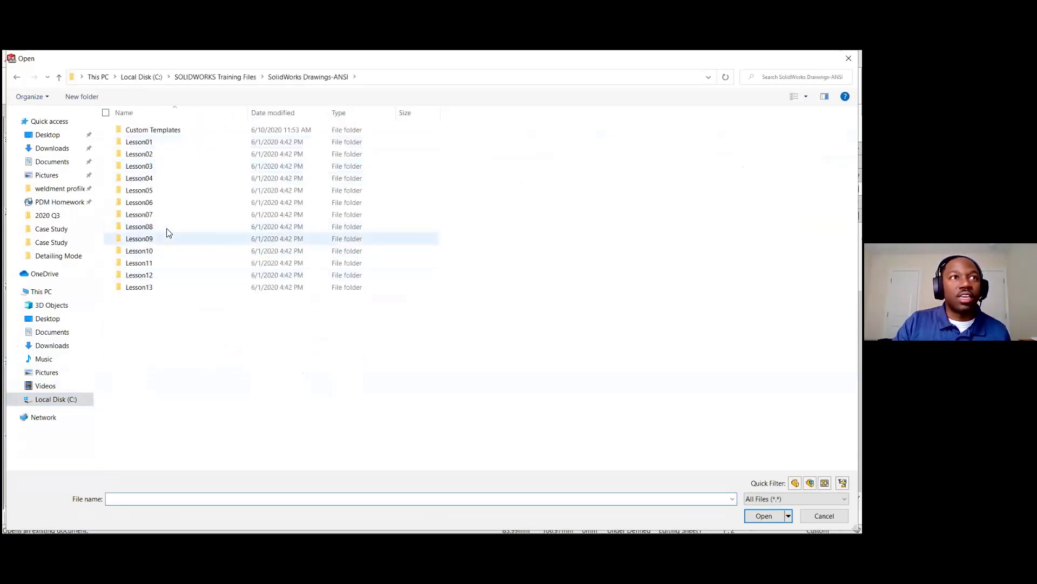
left_click(160, 243)
double_click(160, 241)
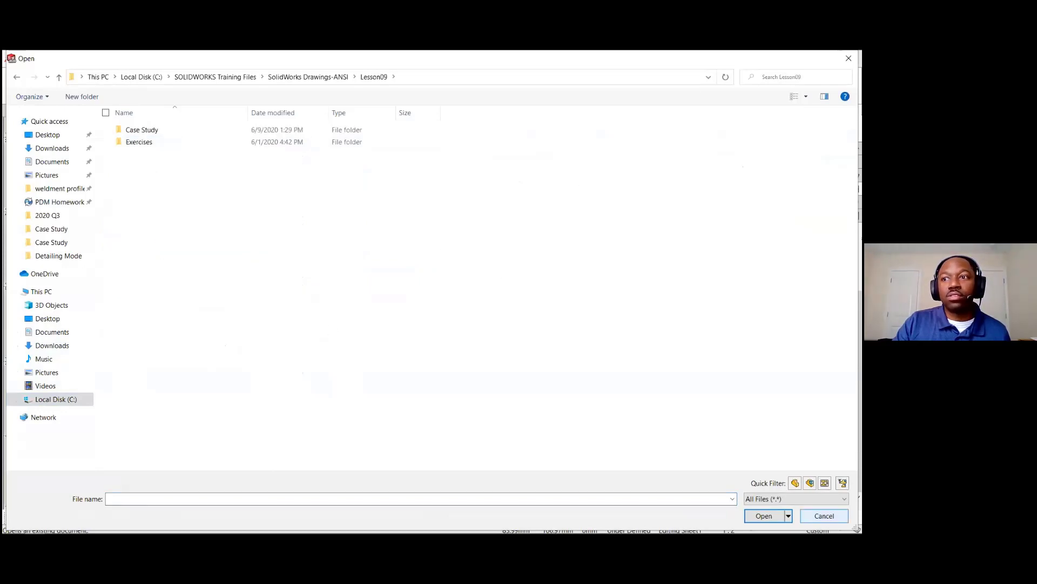
left_click(824, 516)
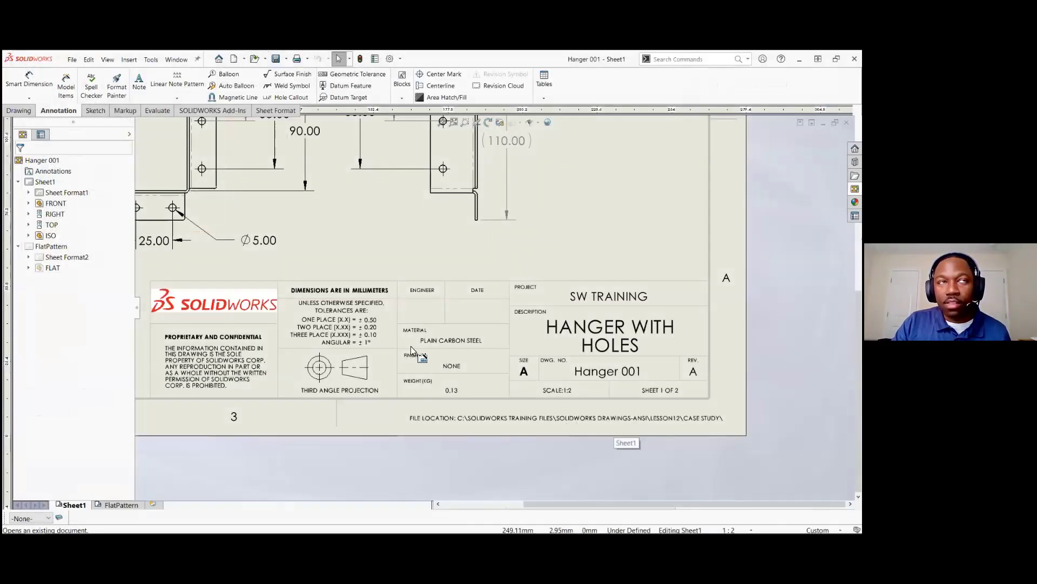
- Browse for a document to open in the Lesson12 Case Study folder of the SolidWorks Drawings-ANSI training files
left_click(255, 59)
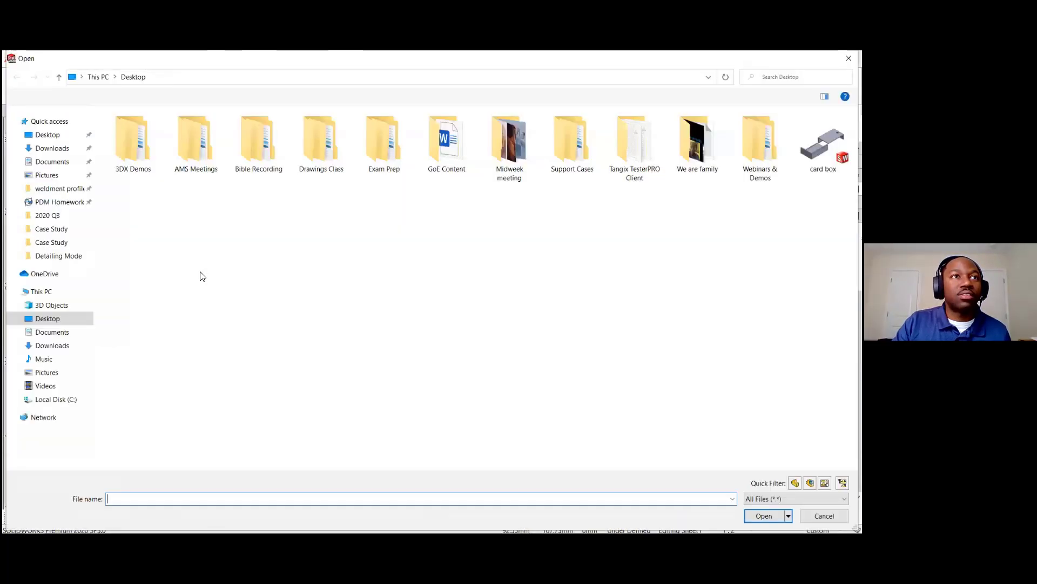
left_click(59, 399)
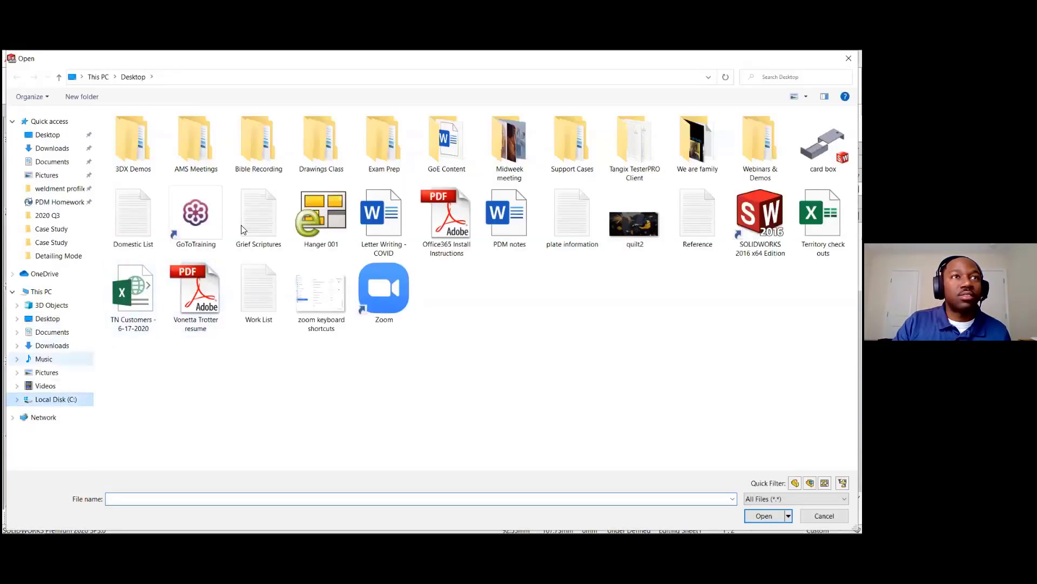
double_click(180, 325)
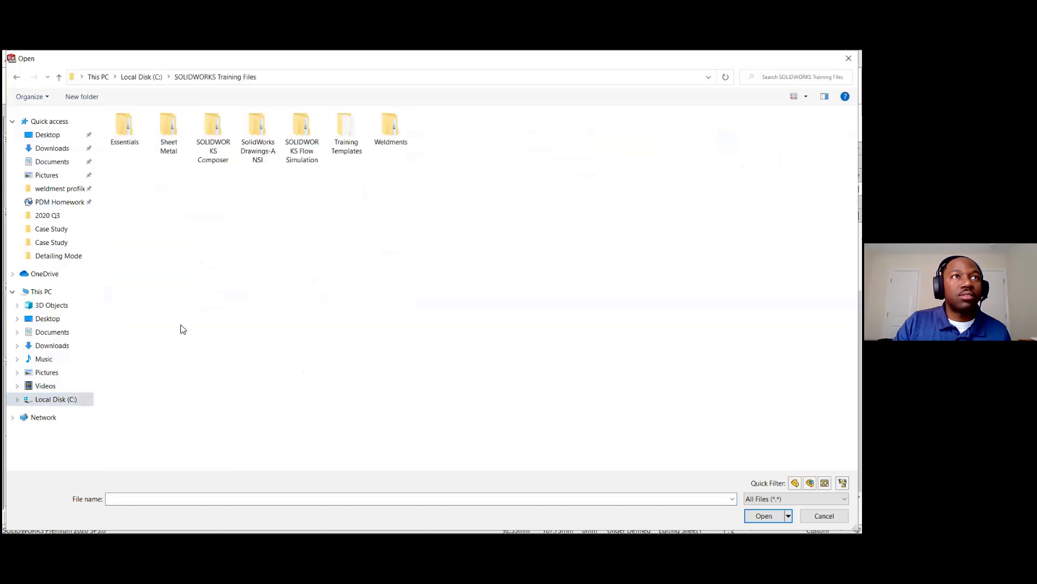
double_click(258, 141)
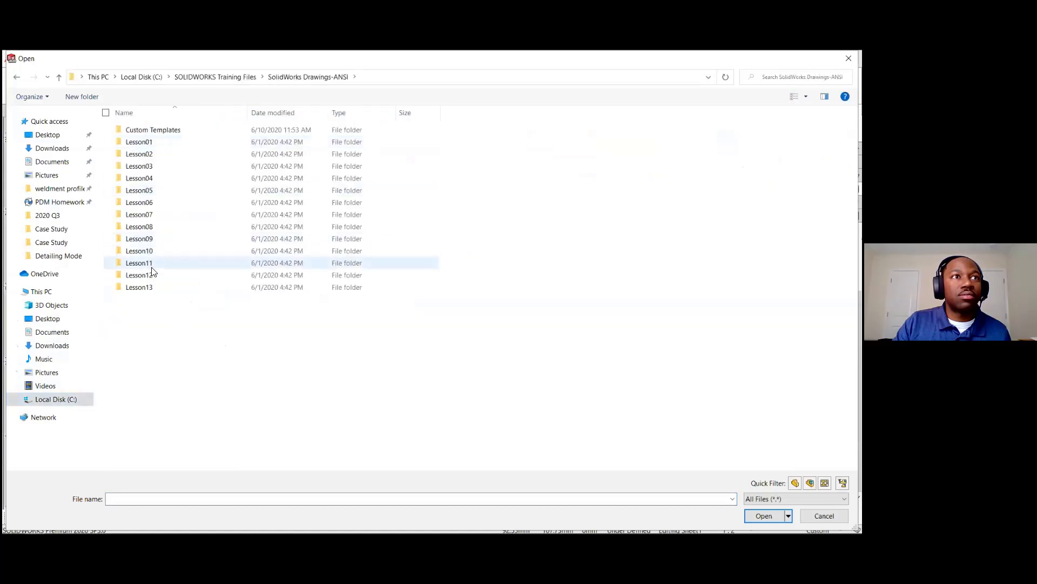
double_click(152, 276)
double_click(145, 131)
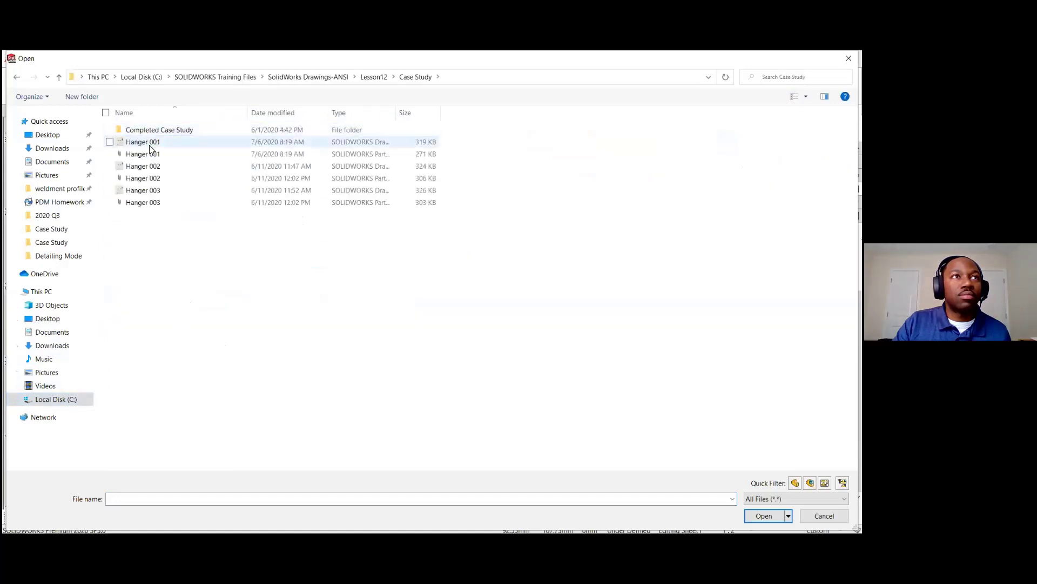
- Try to edit the file references of the already opened Hanger 001 drawing
left_click(149, 144)
left_click(328, 427)
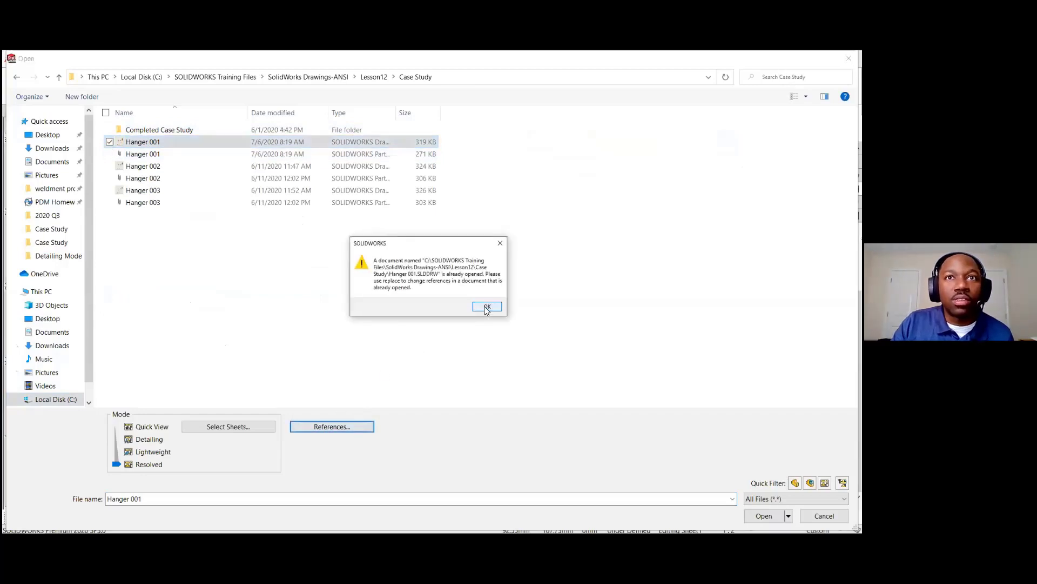
left_click(479, 308)
- Open the Hanger 002 drawing with its referenced part changed to Hanger 003.SLDPRT
left_click(143, 166)
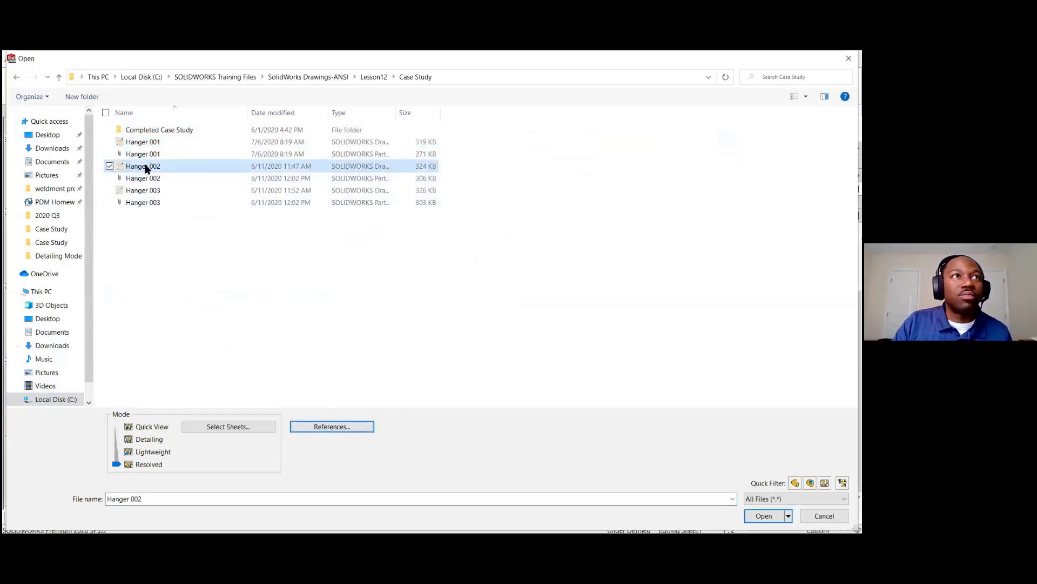
left_click(334, 424)
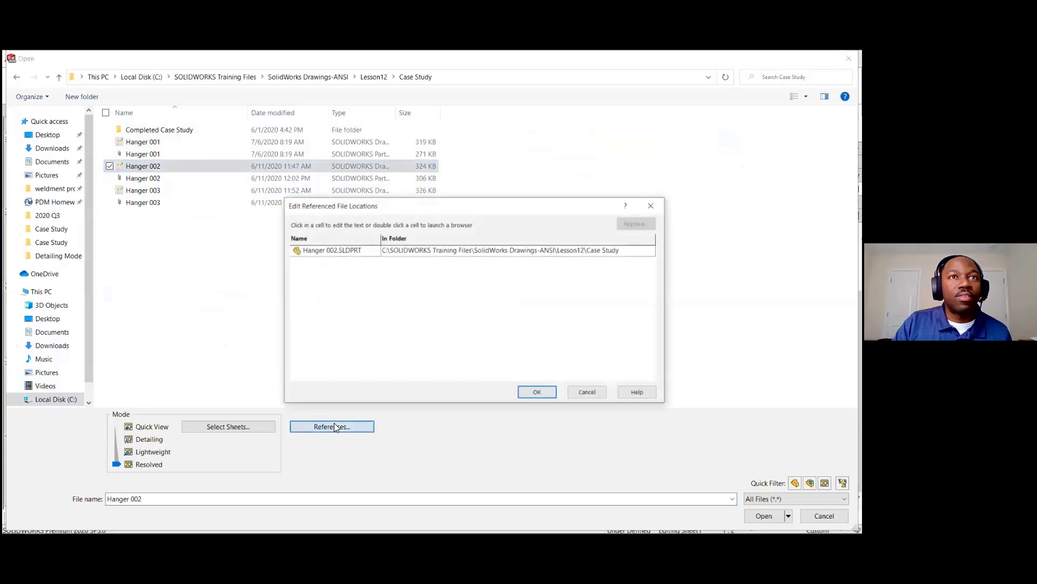
left_click(340, 253)
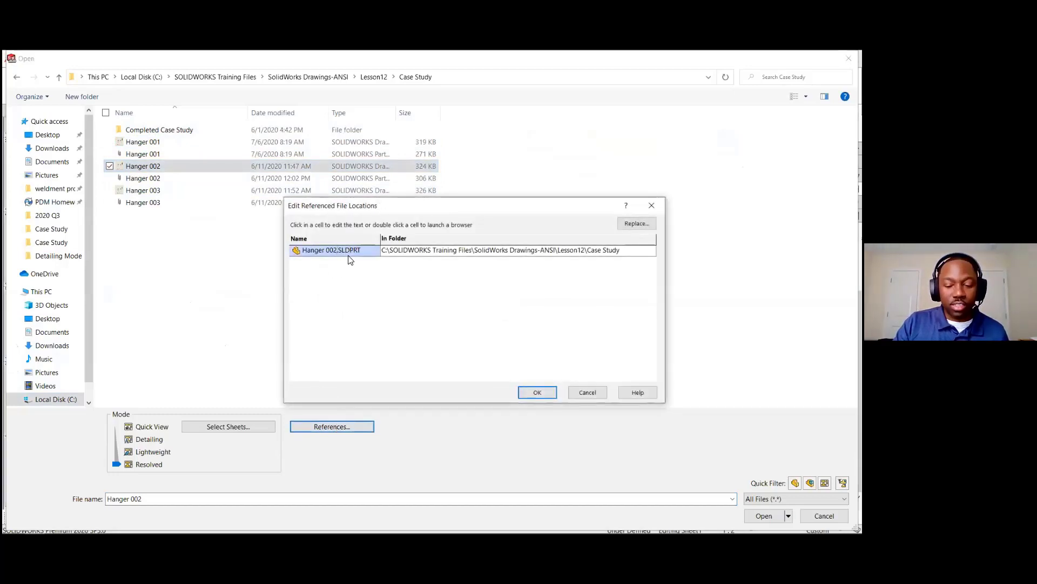
key("BackSpace")
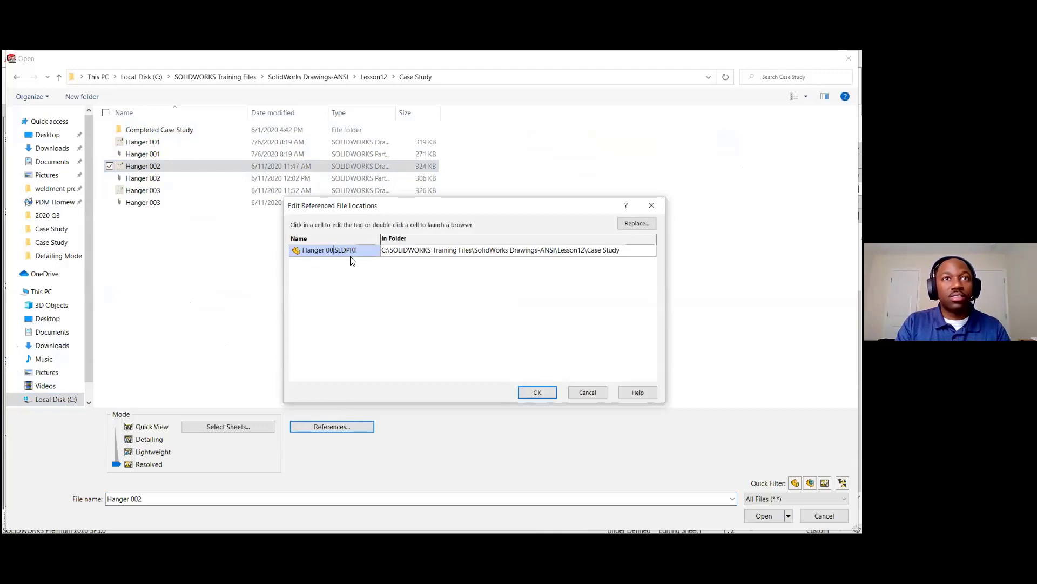
type("3")
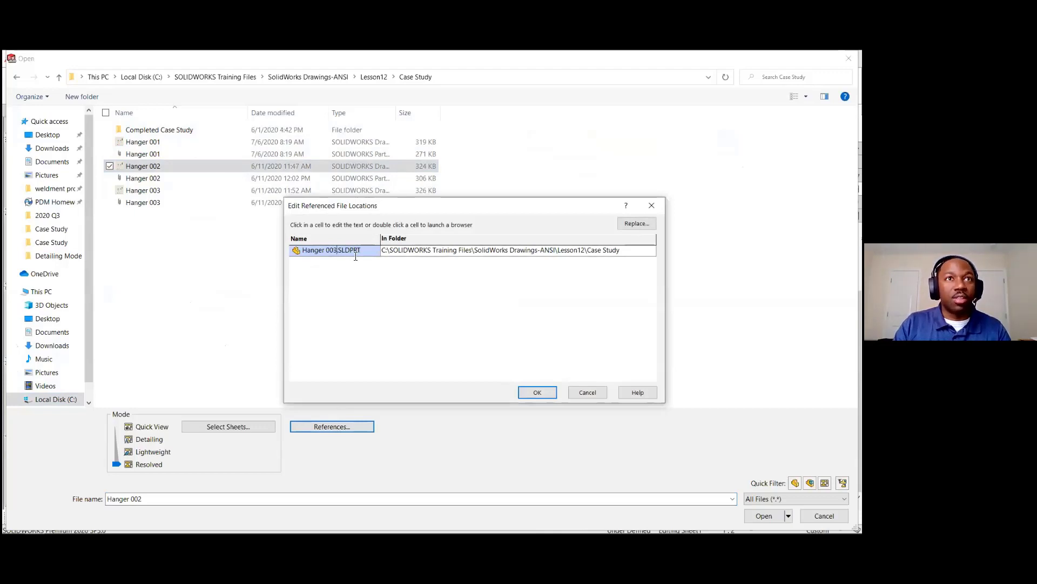
left_click(414, 252)
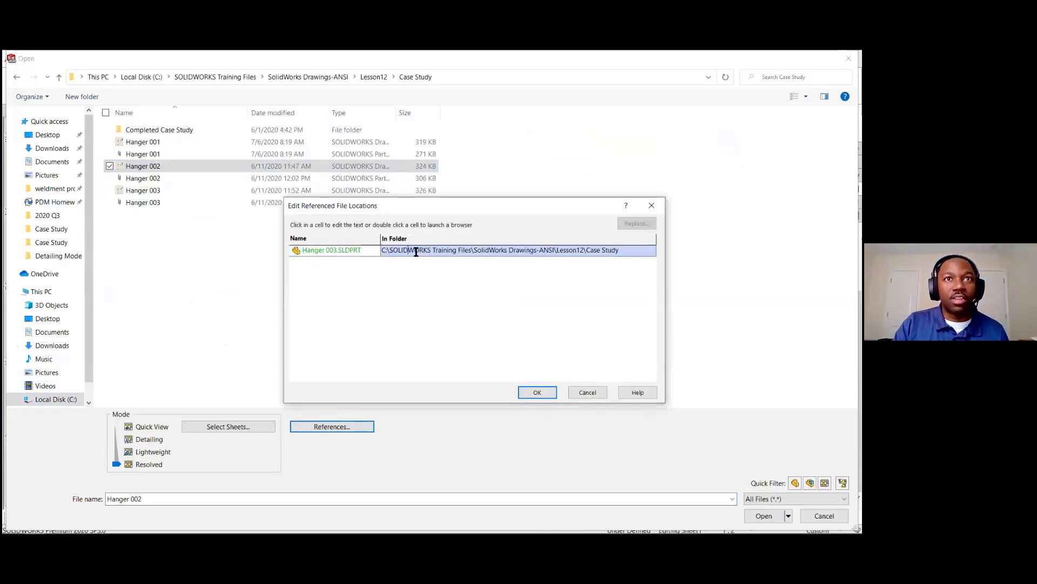
left_click(535, 393)
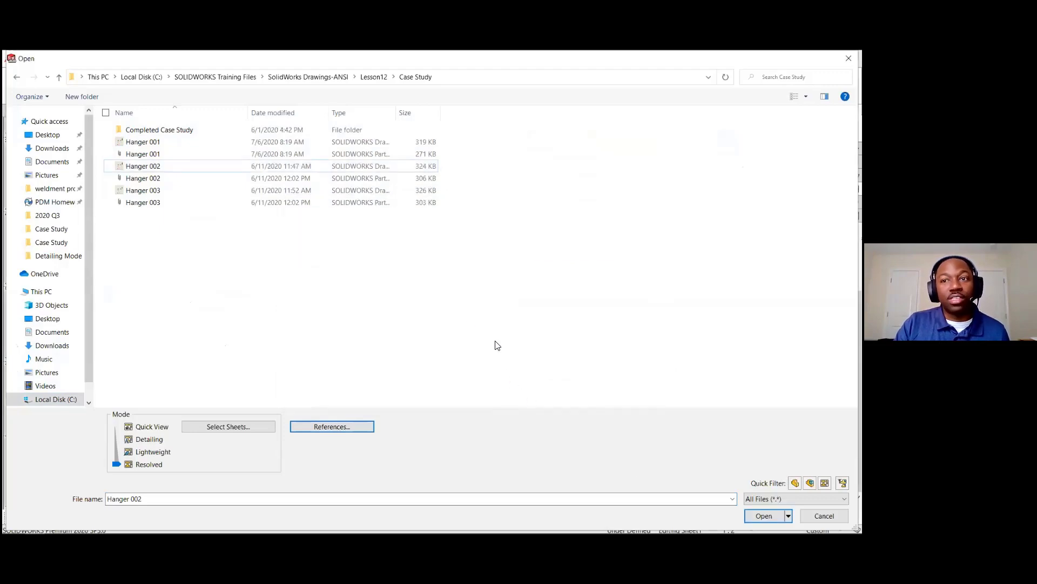
key("Return")
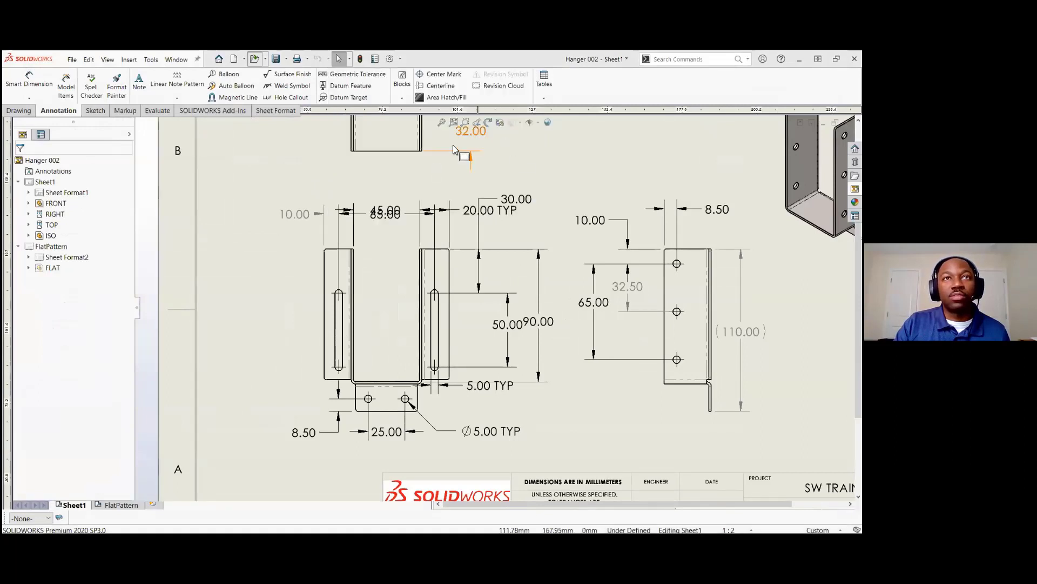
scroll(562, 193, "up", 2)
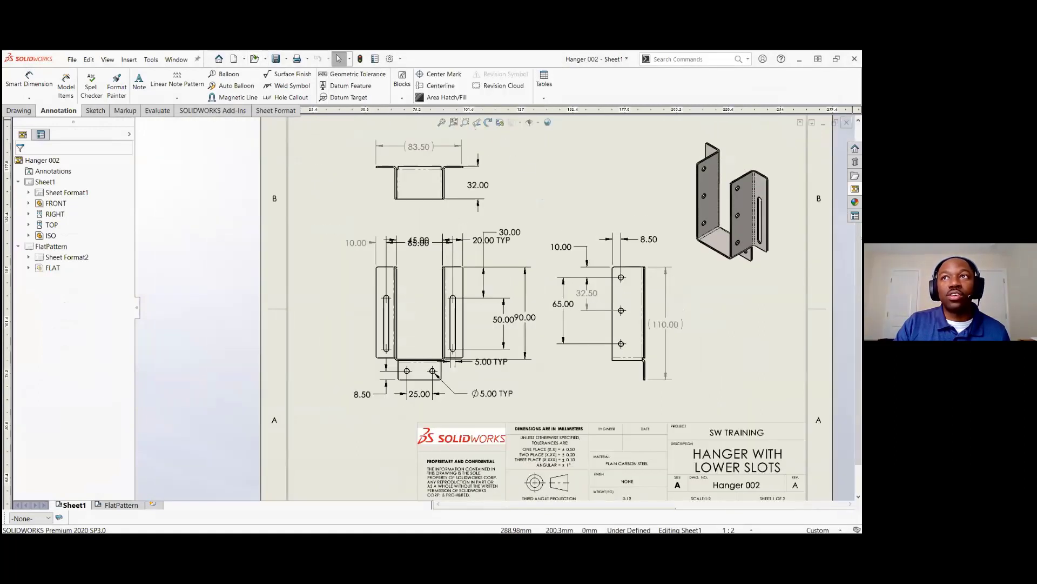
- Close the Hanger 002 drawing without saving and close the Hanger 001 drawing
left_click(847, 123)
left_click(433, 306)
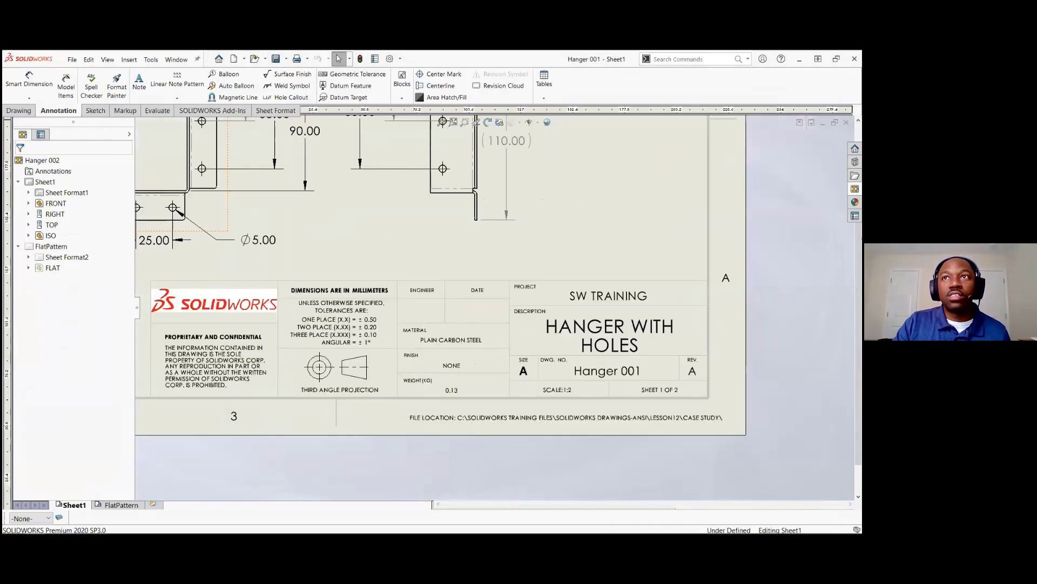
left_click(847, 123)
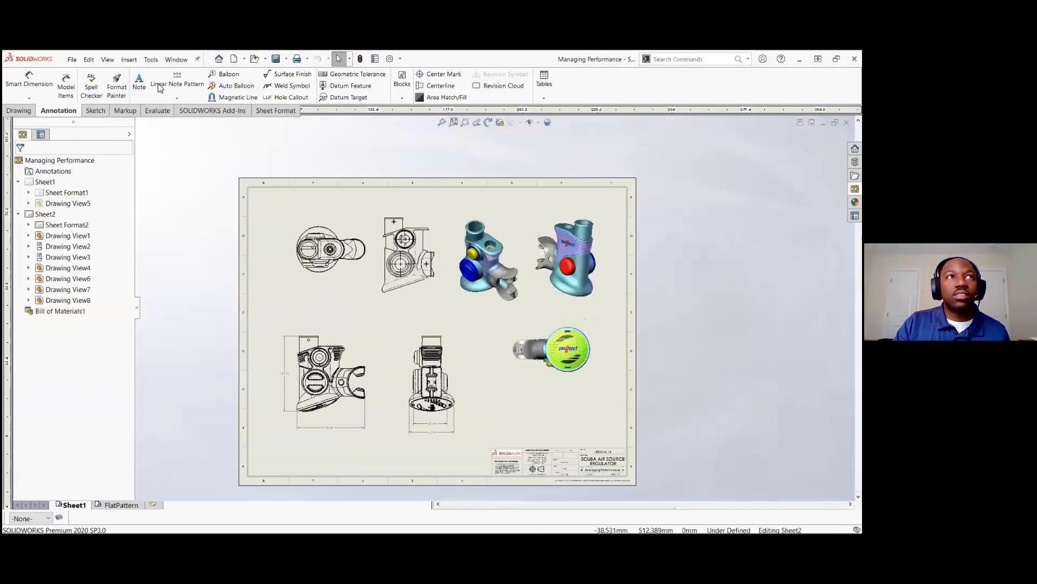
- Reopen the Hanger 001 drawing with its referenced part changed to Hanger 002.SLDPRT, leaving the dangling detail items undeleted
left_click(260, 63)
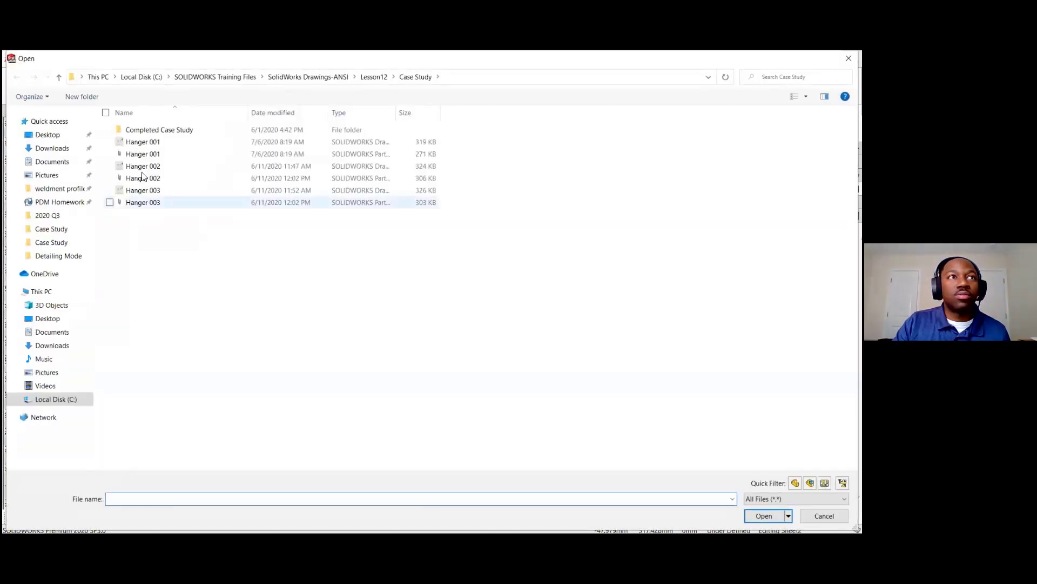
left_click(142, 142)
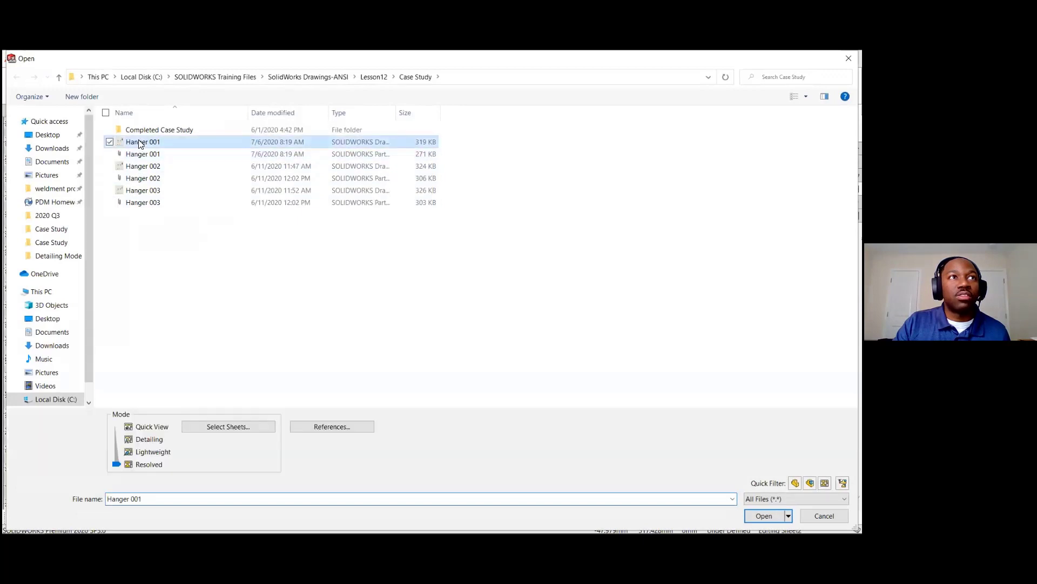
left_click(318, 427)
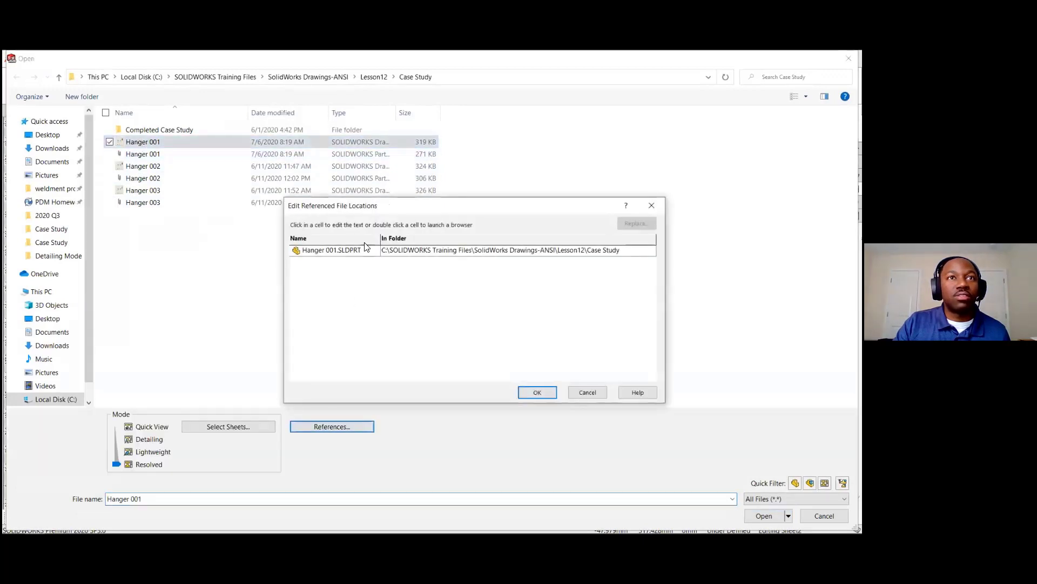
left_click(337, 252)
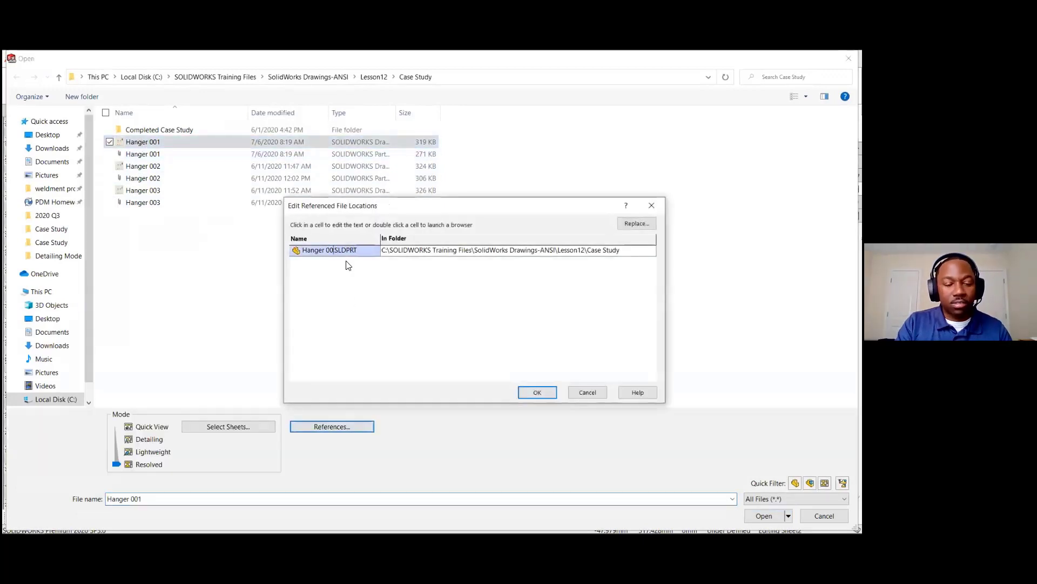
key("BackSpace")
type("2")
double_click(399, 252)
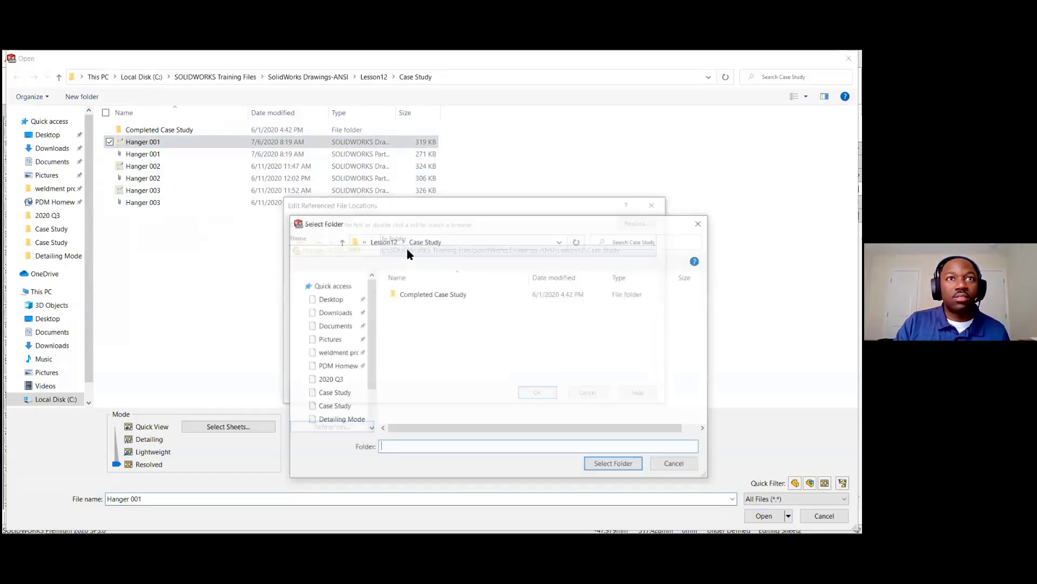
left_click(676, 466)
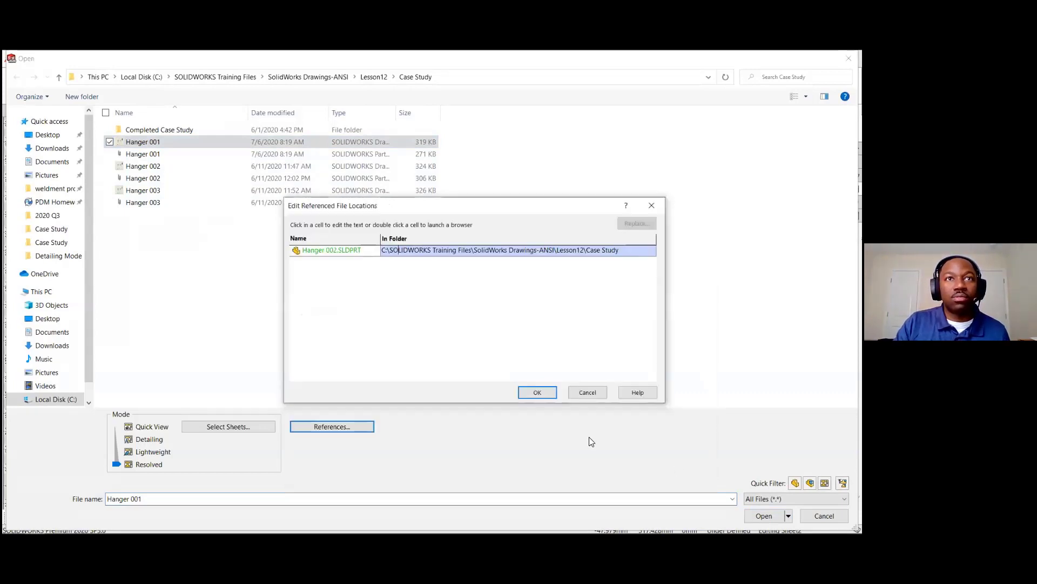
left_click(534, 392)
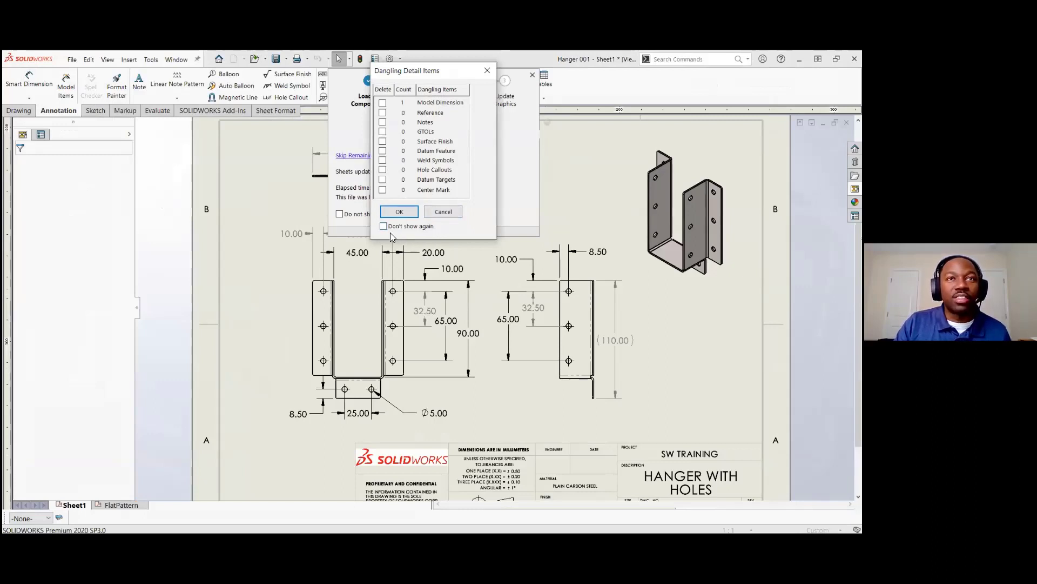
left_click(442, 212)
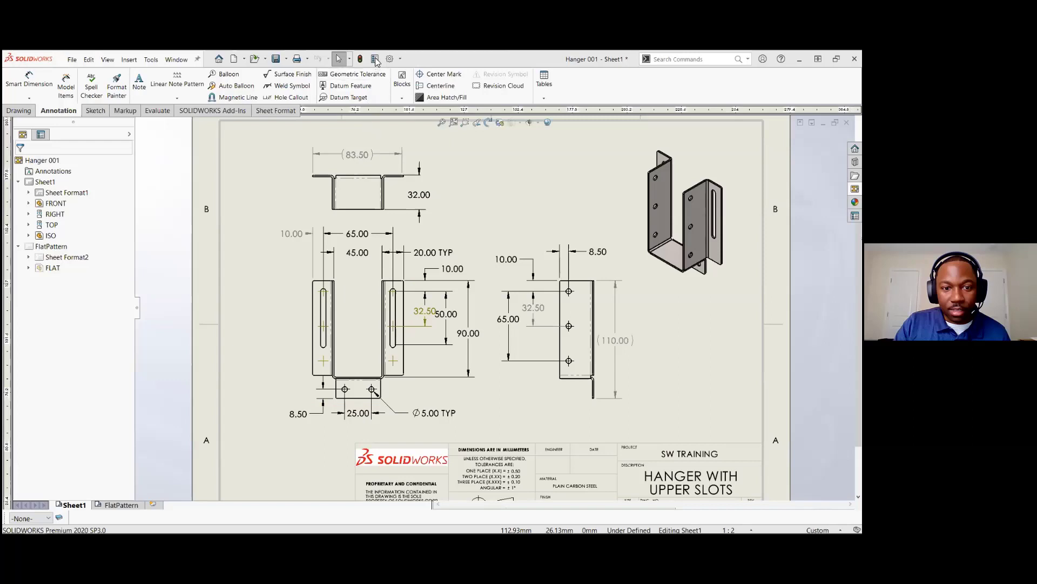
right_click(495, 395)
left_click(694, 402)
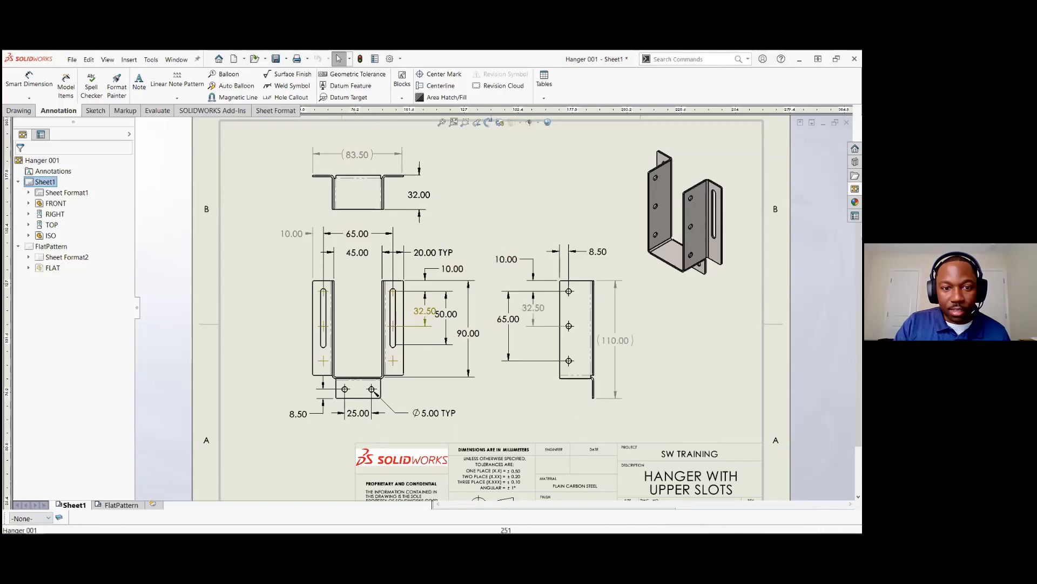
left_click(154, 504)
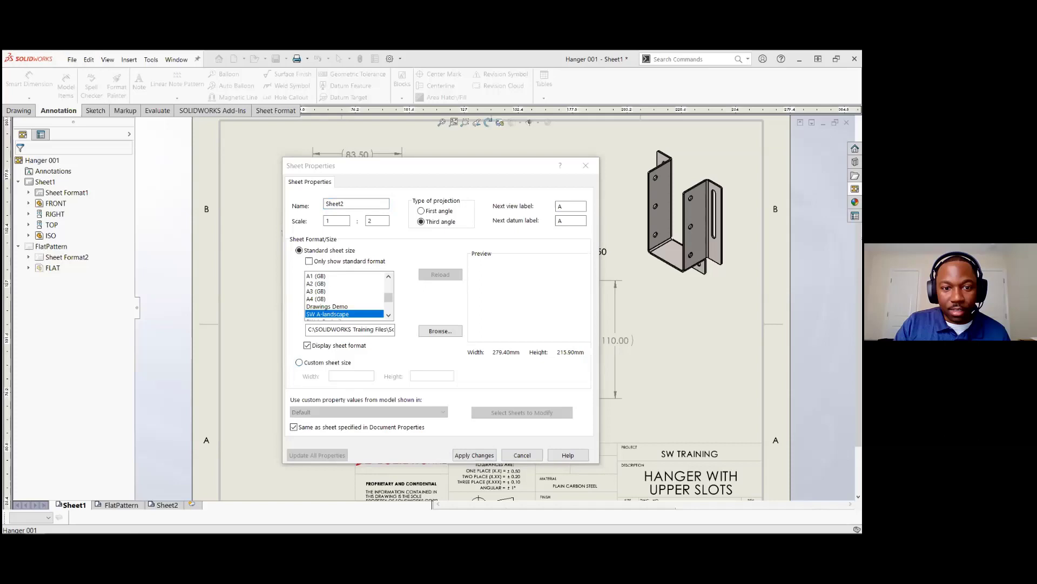
left_click(522, 455)
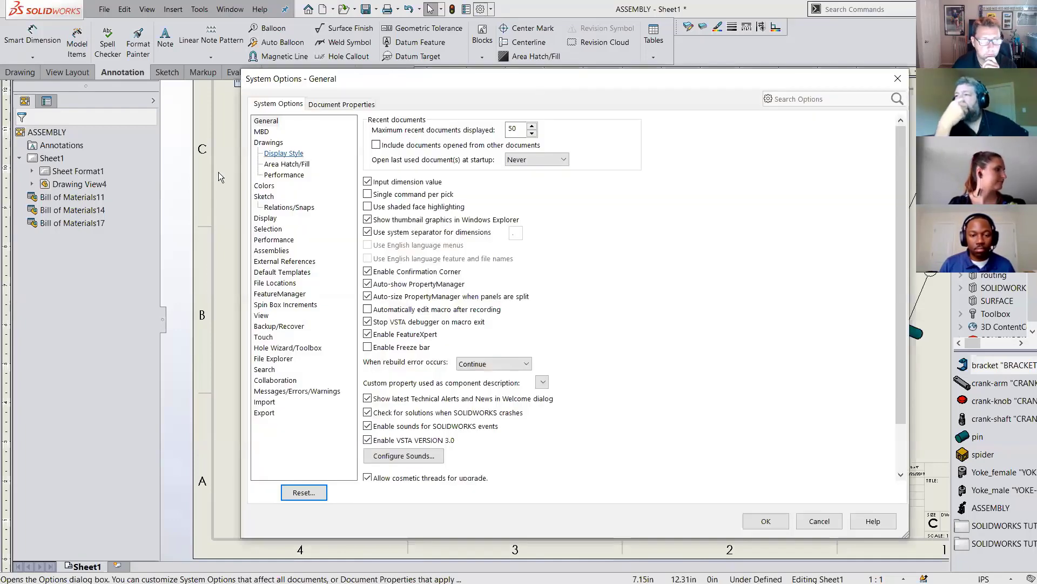
- Inspect the system color settings for imported (driving) and non-imported (driven) drawing dimensions, and close the options without applying changes
left_click(264, 186)
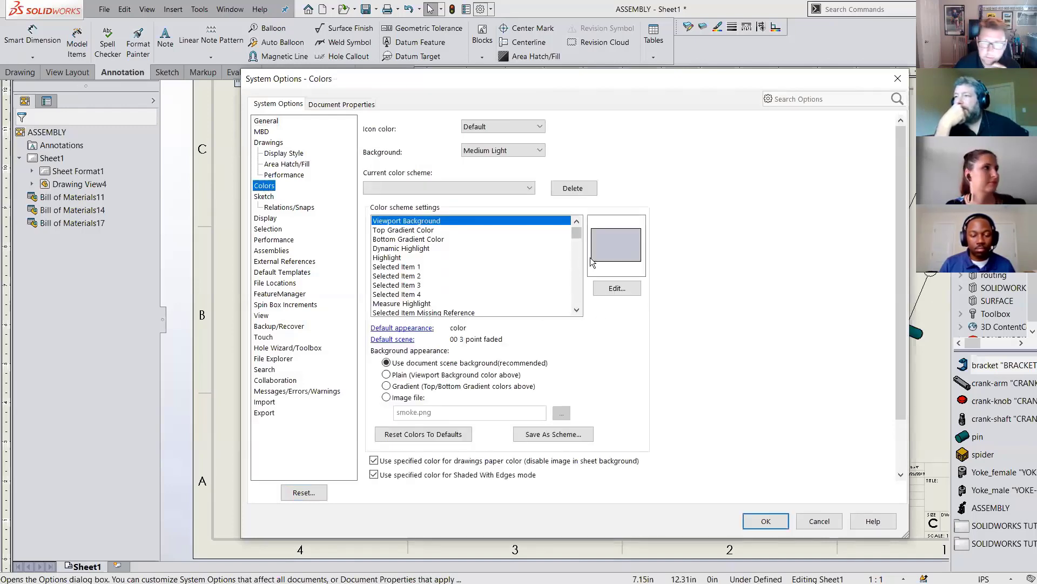
left_click_drag(579, 233, 580, 247)
left_click(452, 268)
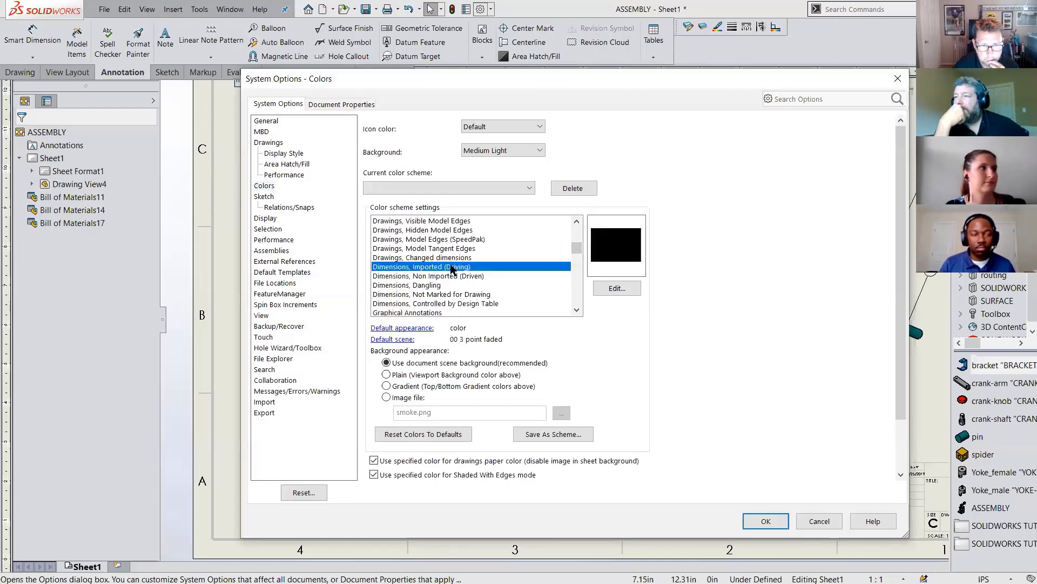
left_click(456, 277)
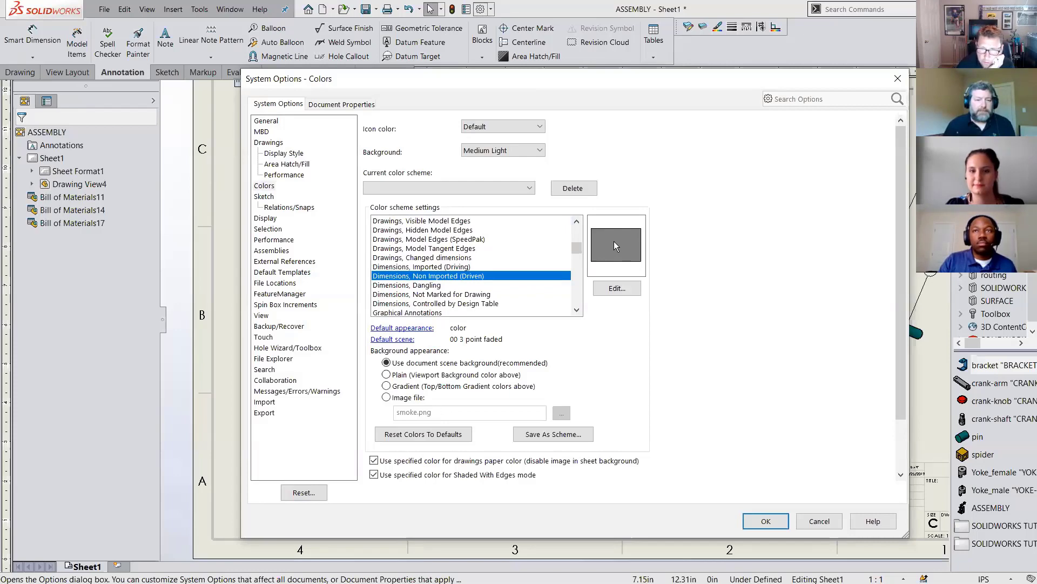
left_click(617, 289)
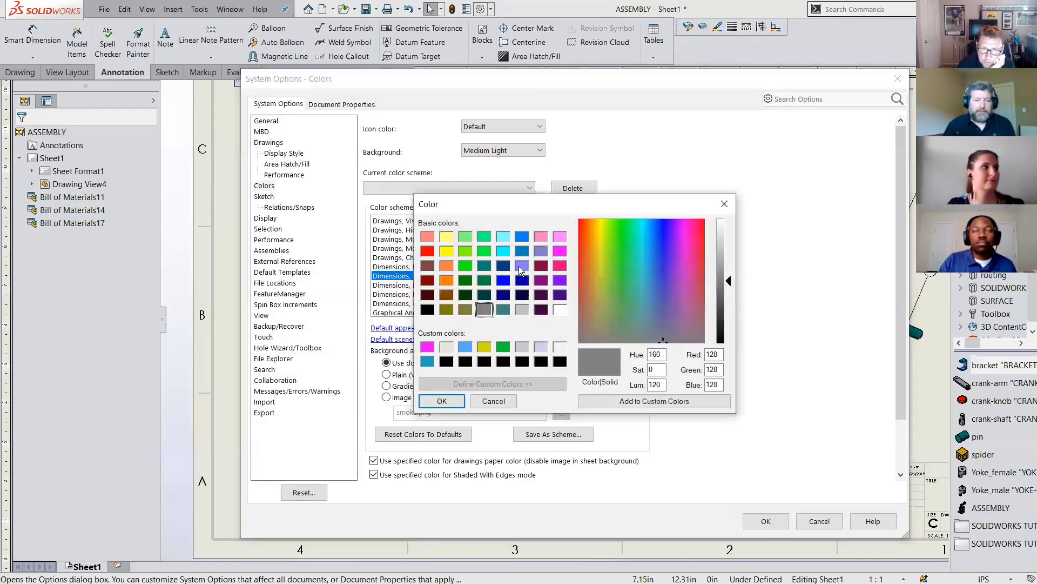
left_click(449, 403)
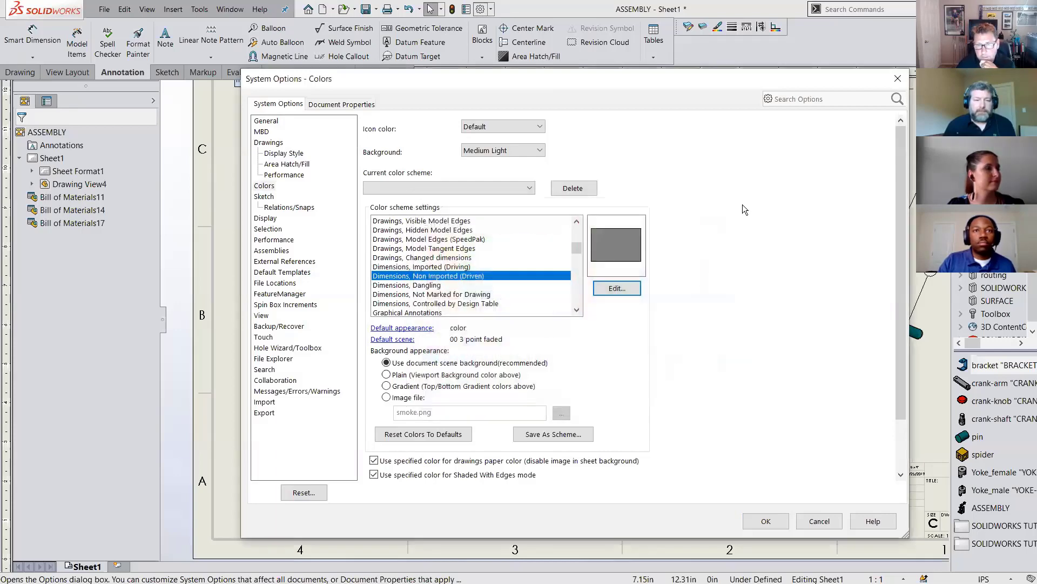
left_click(897, 78)
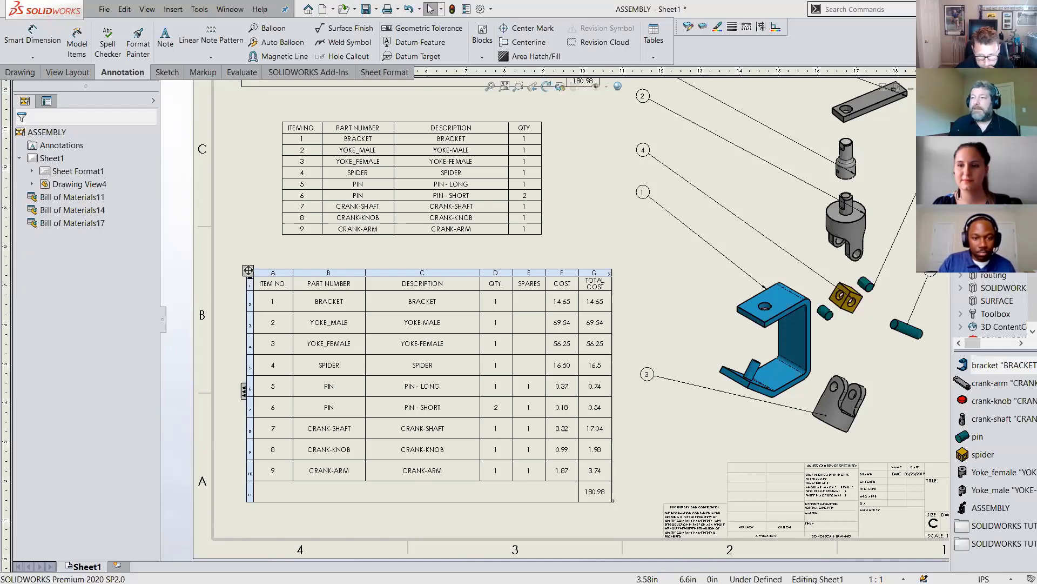
- Switch to the PowerPoint presentation and start the slide show from the "Thanks for attending!" slide
left_click(627, 536)
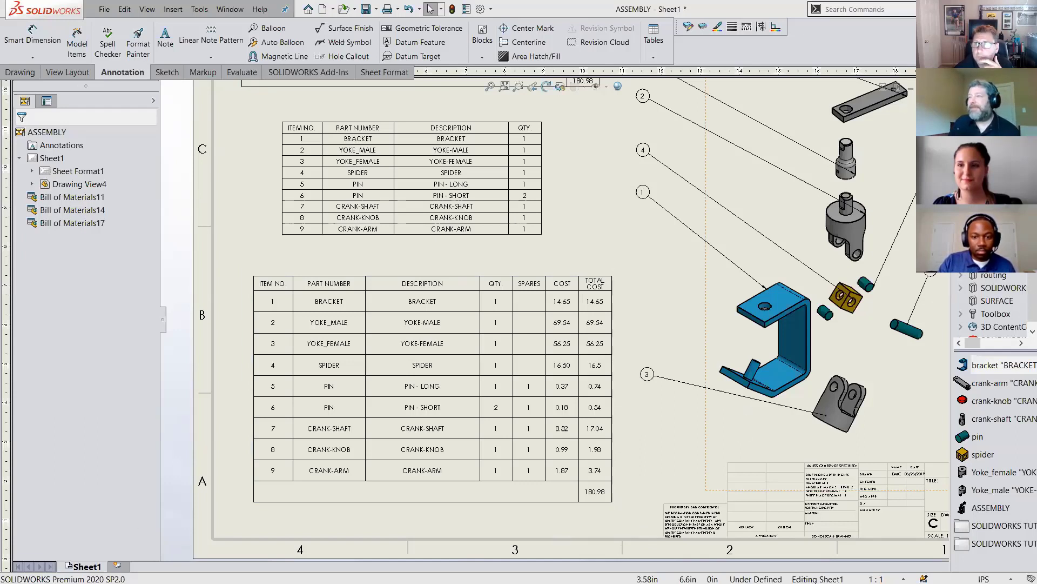
key("alt+Tab")
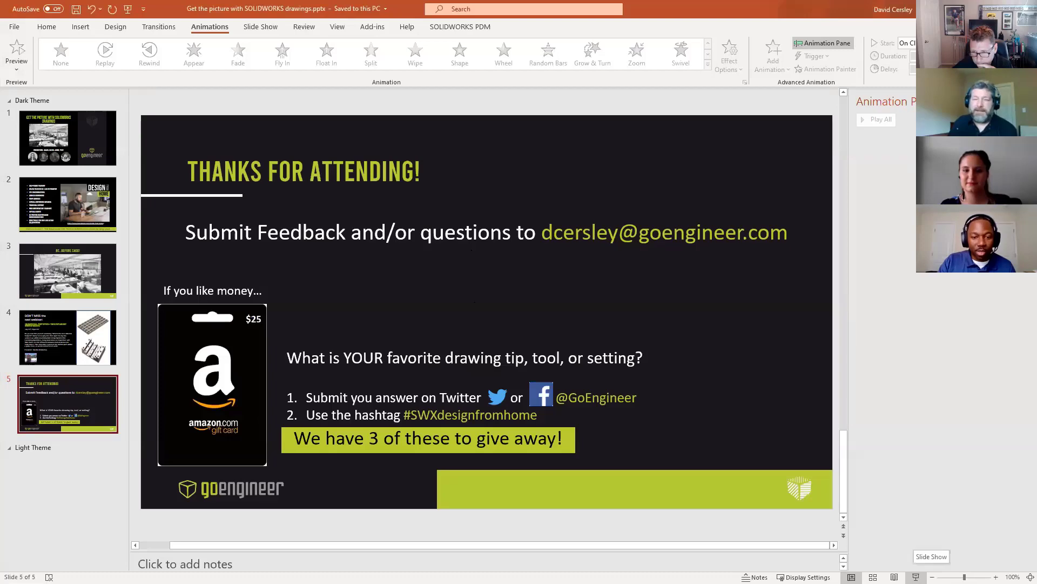
left_click(916, 577)
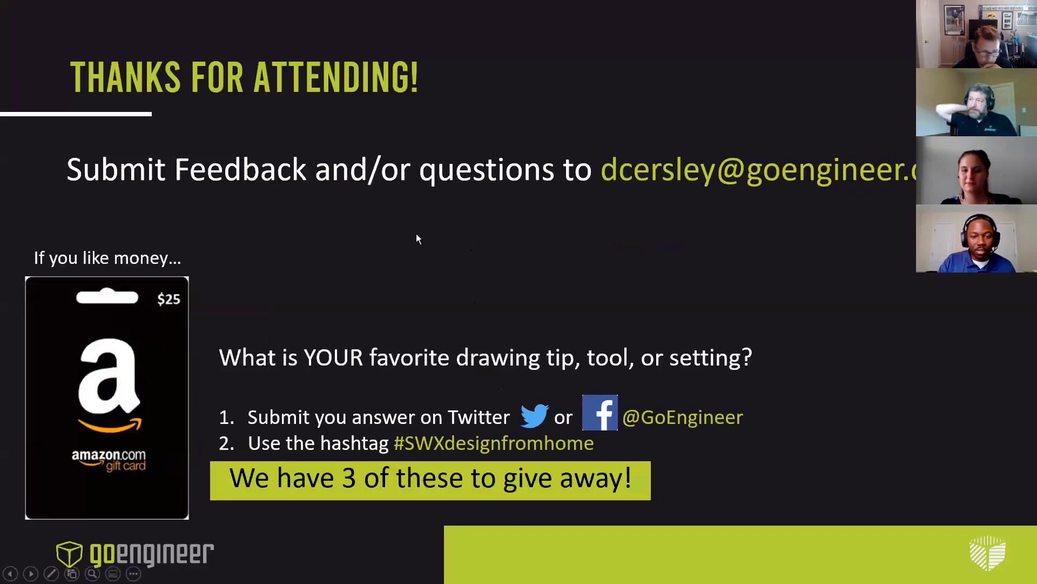